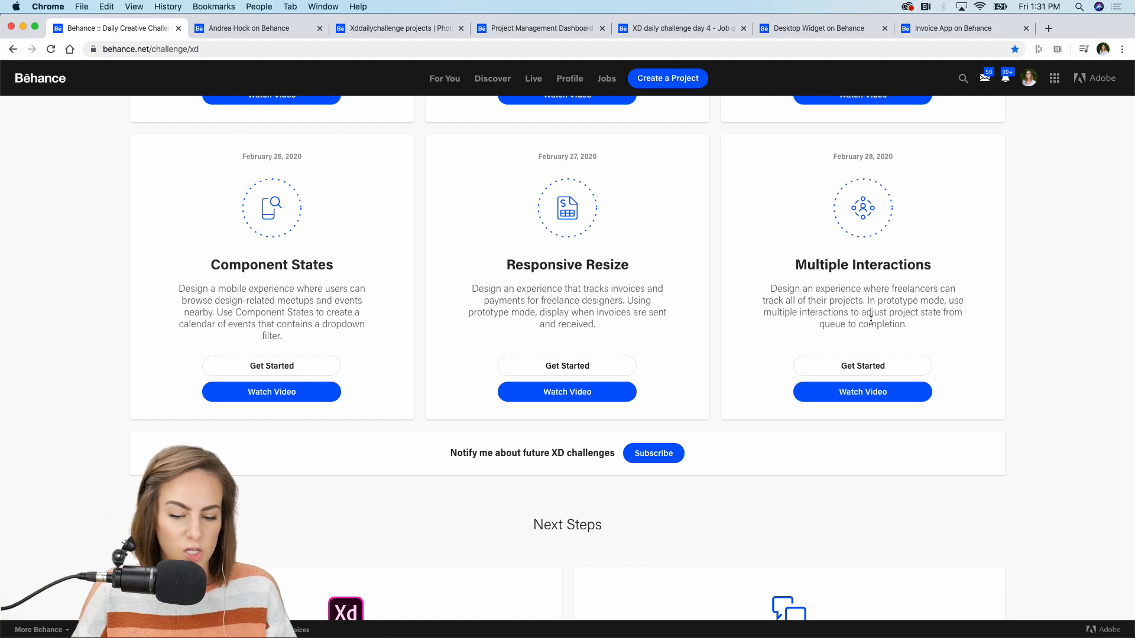
Open the starter file of the Multiple Interactions challenge, download it from Dropbox, and switch to Adobe XD
{"action": "left_click", "coordinate": [850, 365]}
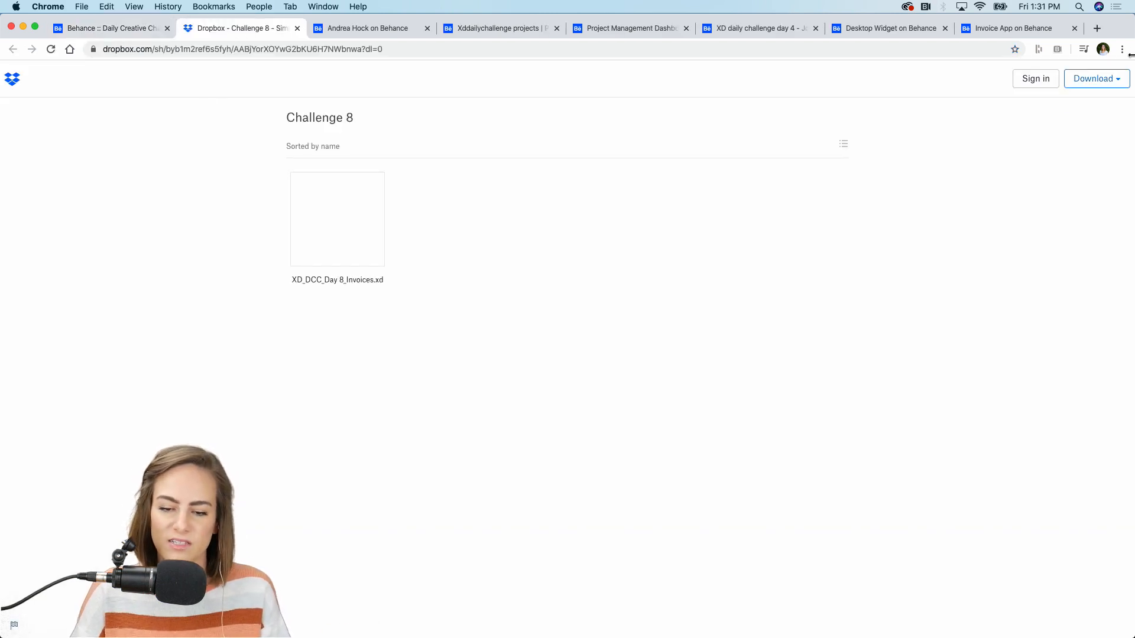
{"action": "left_click", "coordinate": [1089, 79]}
{"action": "left_click", "coordinate": [1064, 109]}
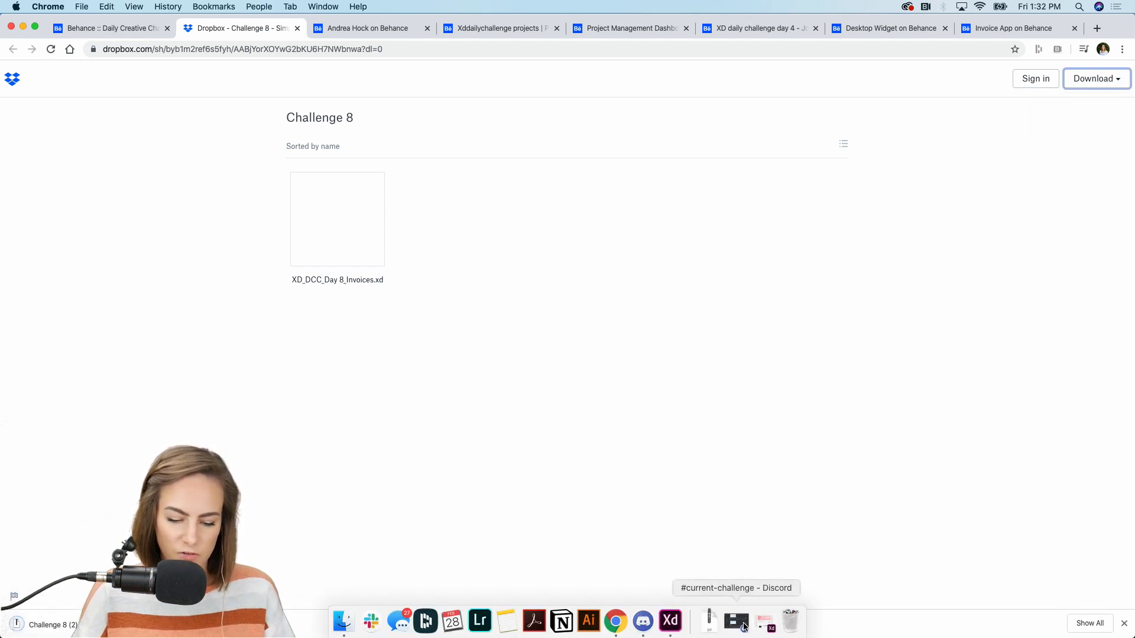
{"action": "left_click", "coordinate": [668, 621]}
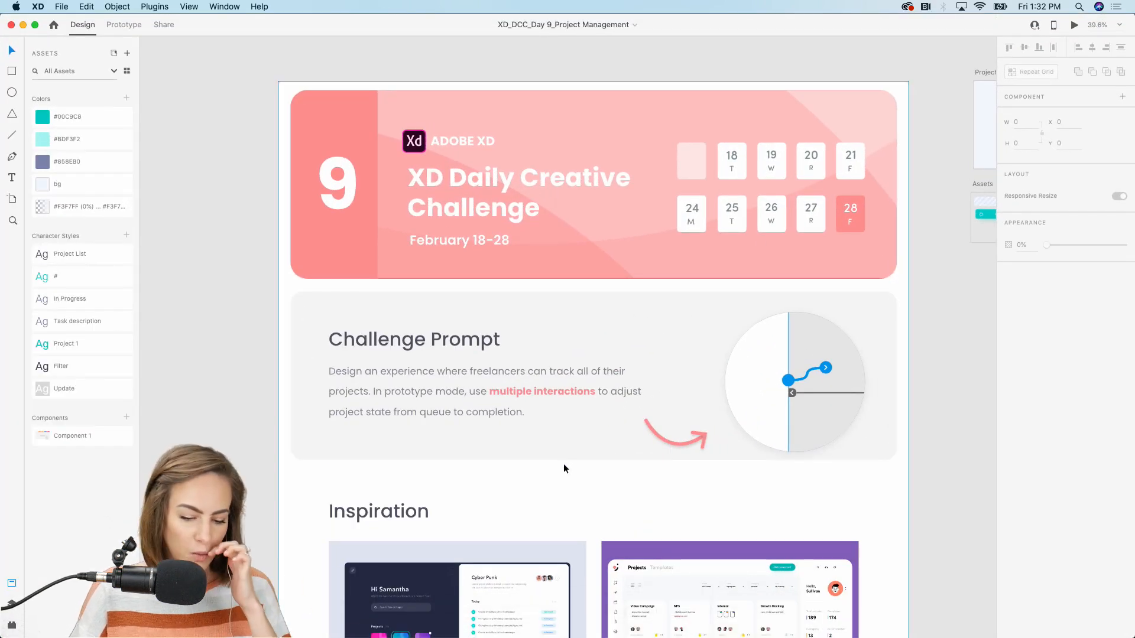
Return to the Behance challenge page in Chrome and view its Next Steps section
{"action": "left_click", "coordinate": [625, 630]}
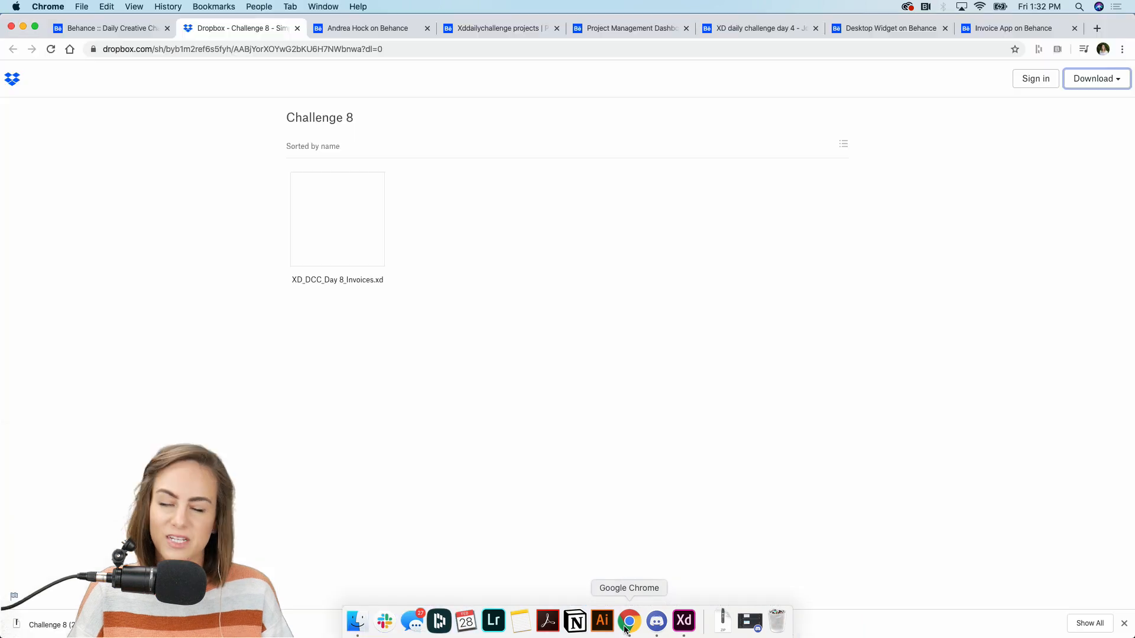
{"action": "left_click", "coordinate": [91, 32]}
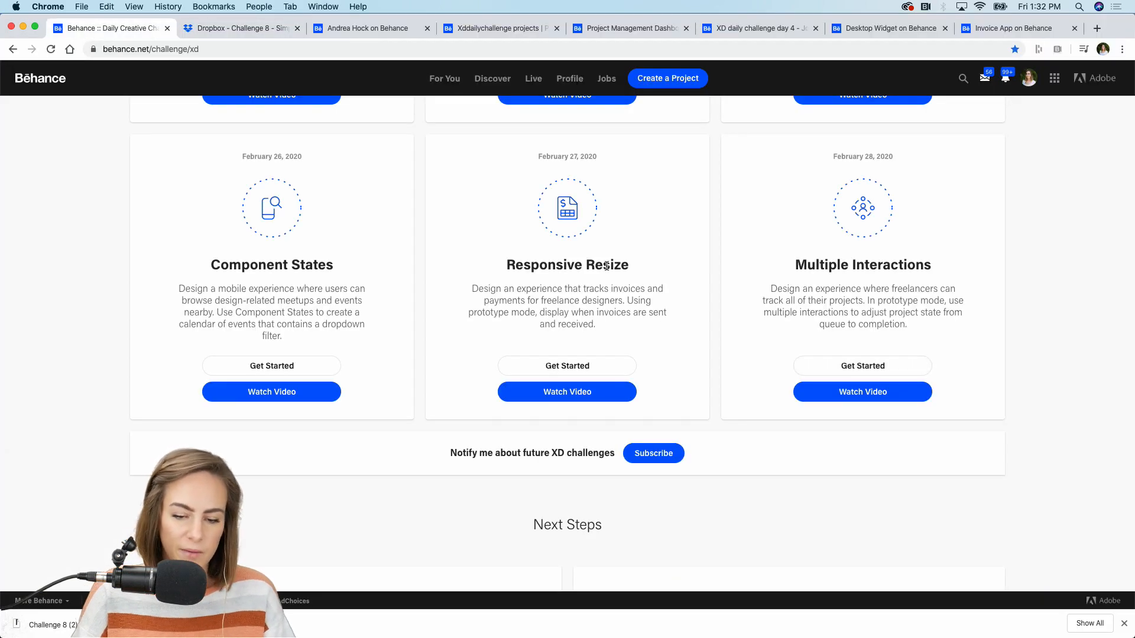
{"action": "scroll", "coordinate": [607, 268], "scroll_direction": "down", "scroll_amount": 5}
{"action": "scroll", "coordinate": [684, 325], "scroll_direction": "down", "scroll_amount": 1}
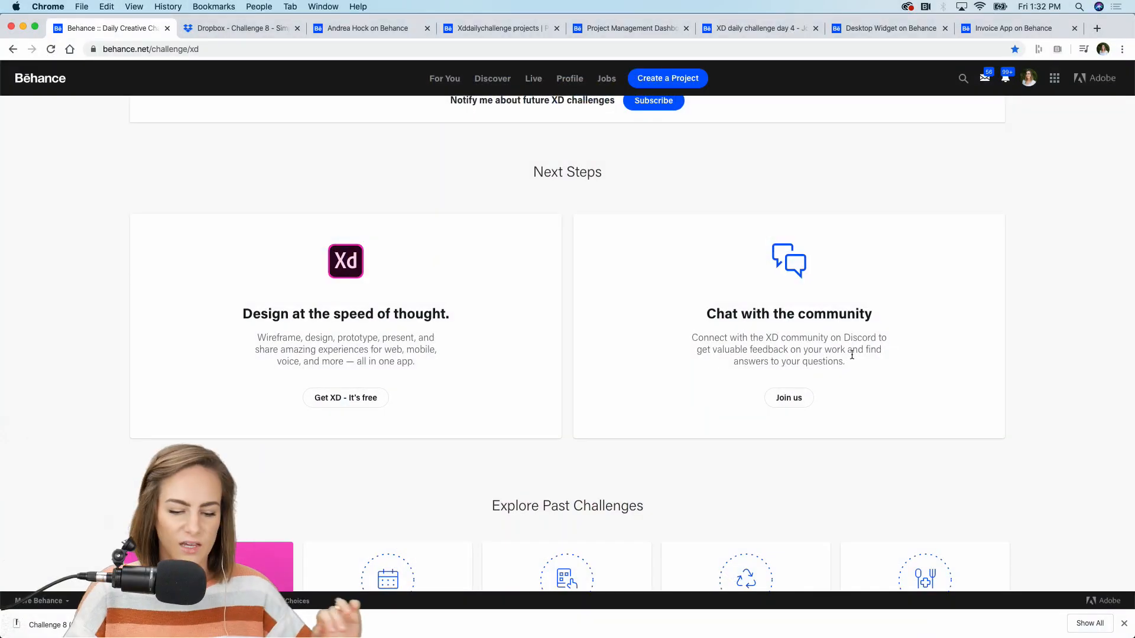
Switch to Discord and look through the shared projects and feedback in the current-challenge channel
{"action": "mouse_move", "coordinate": [710, 632]}
{"action": "left_click", "coordinate": [658, 622]}
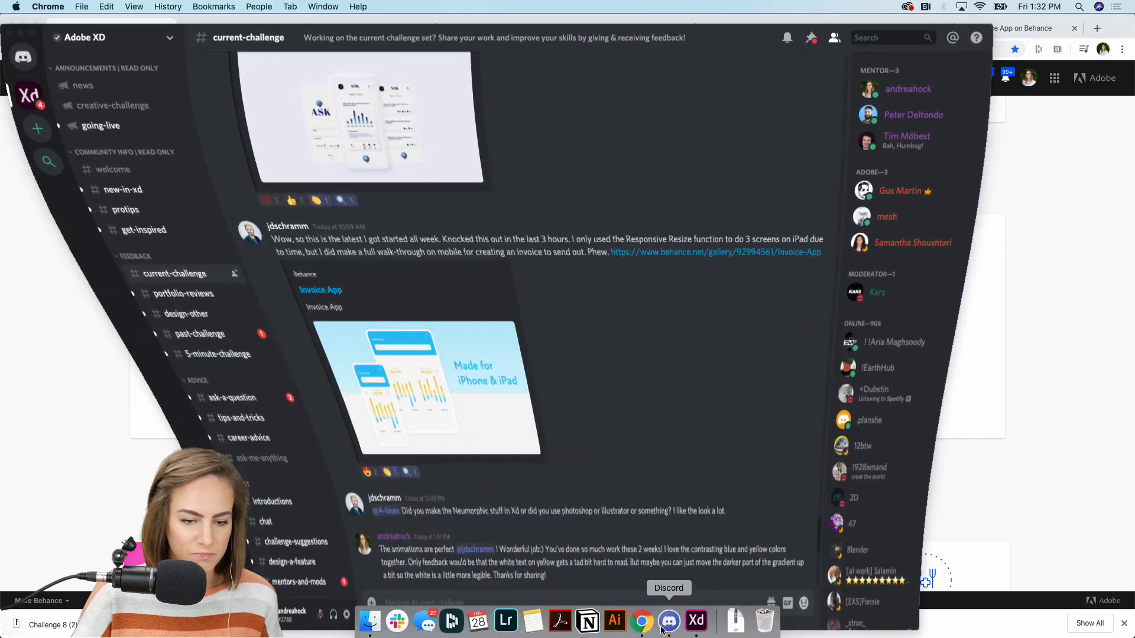
{"action": "left_click_drag", "start_coordinate": [992, 31], "coordinate": [1134, 3]}
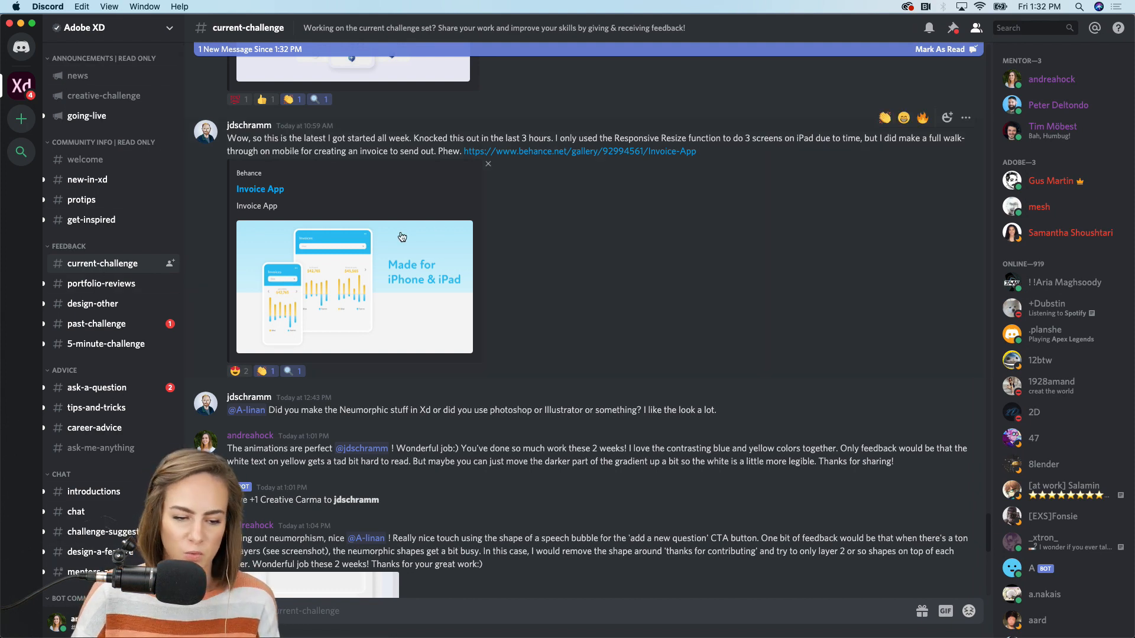
{"action": "scroll", "coordinate": [546, 230], "scroll_direction": "up", "scroll_amount": 6}
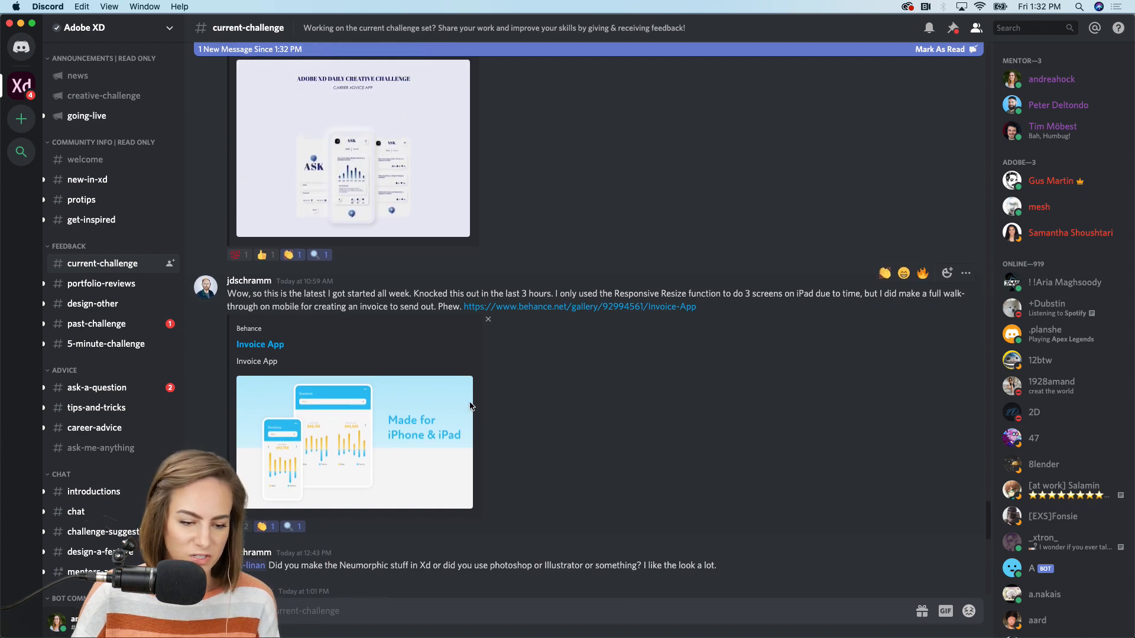
{"action": "scroll", "coordinate": [475, 408], "scroll_direction": "up", "scroll_amount": 1}
{"action": "scroll", "coordinate": [595, 316], "scroll_direction": "up", "scroll_amount": 7}
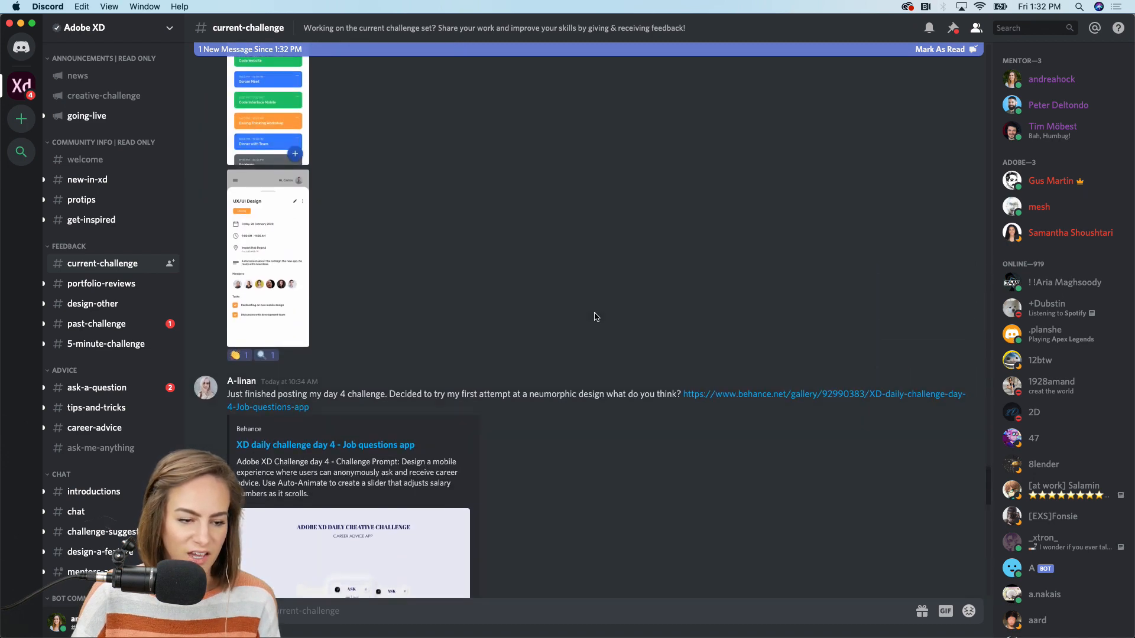
{"action": "scroll", "coordinate": [596, 317], "scroll_direction": "up", "scroll_amount": 15}
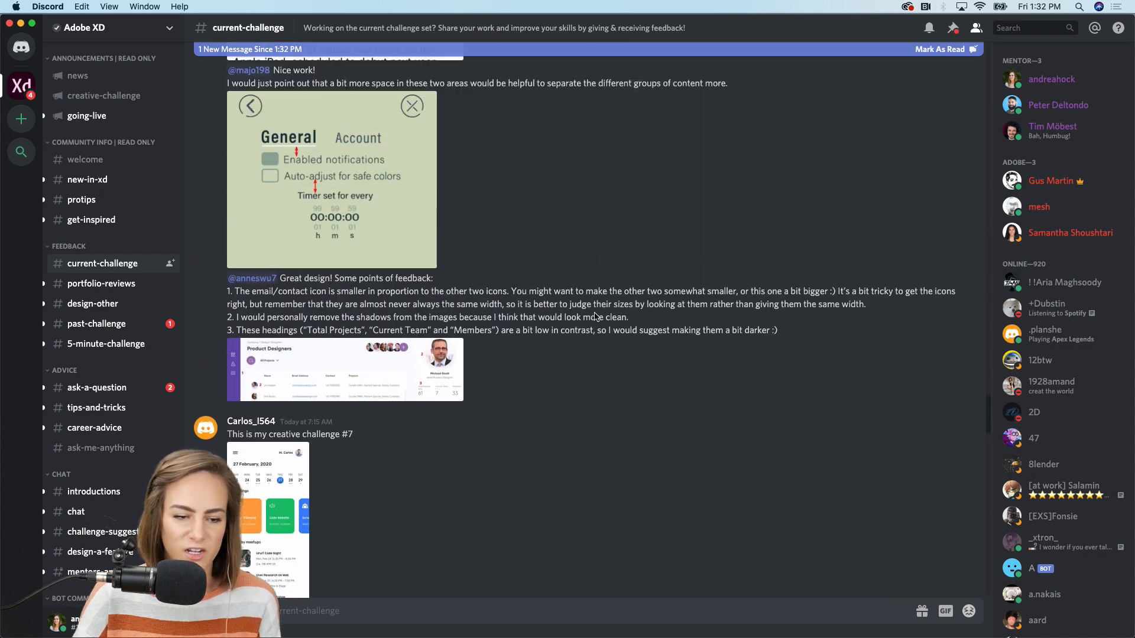
{"action": "scroll", "coordinate": [596, 317], "scroll_direction": "up", "scroll_amount": 1}
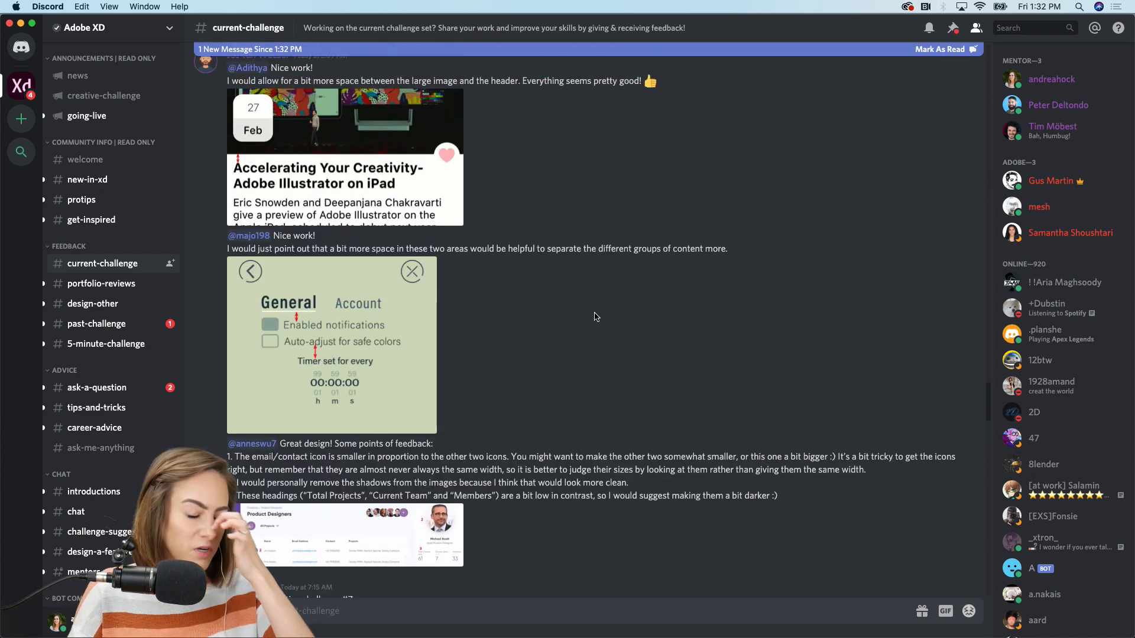
{"action": "scroll", "coordinate": [596, 316], "scroll_direction": "up", "scroll_amount": 4}
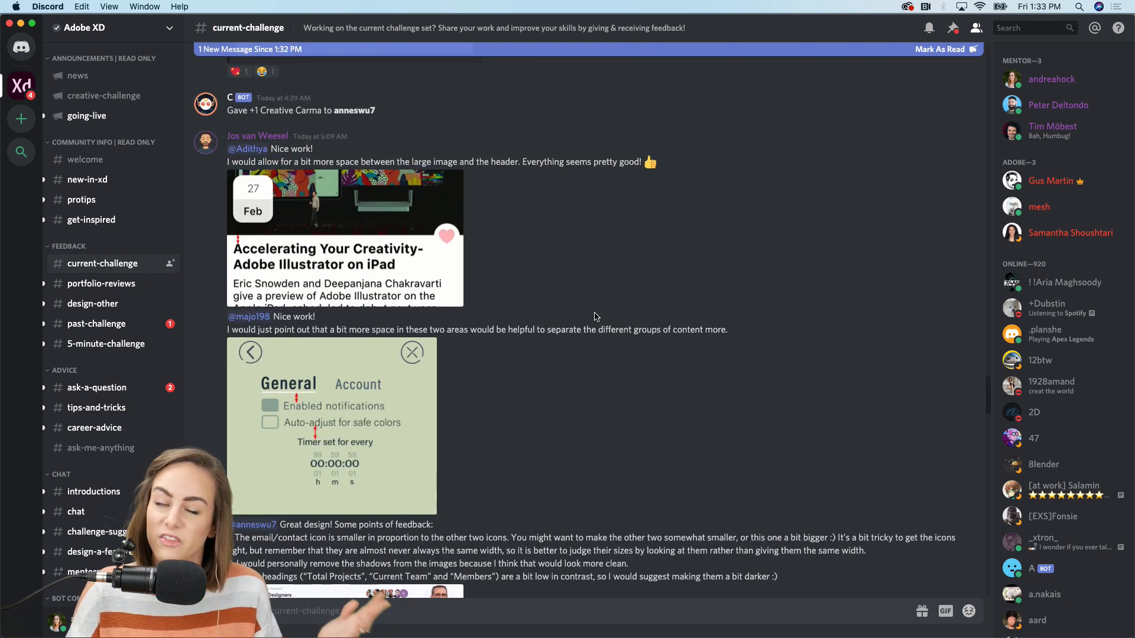
{"action": "scroll", "coordinate": [596, 317], "scroll_direction": "up", "scroll_amount": 10}
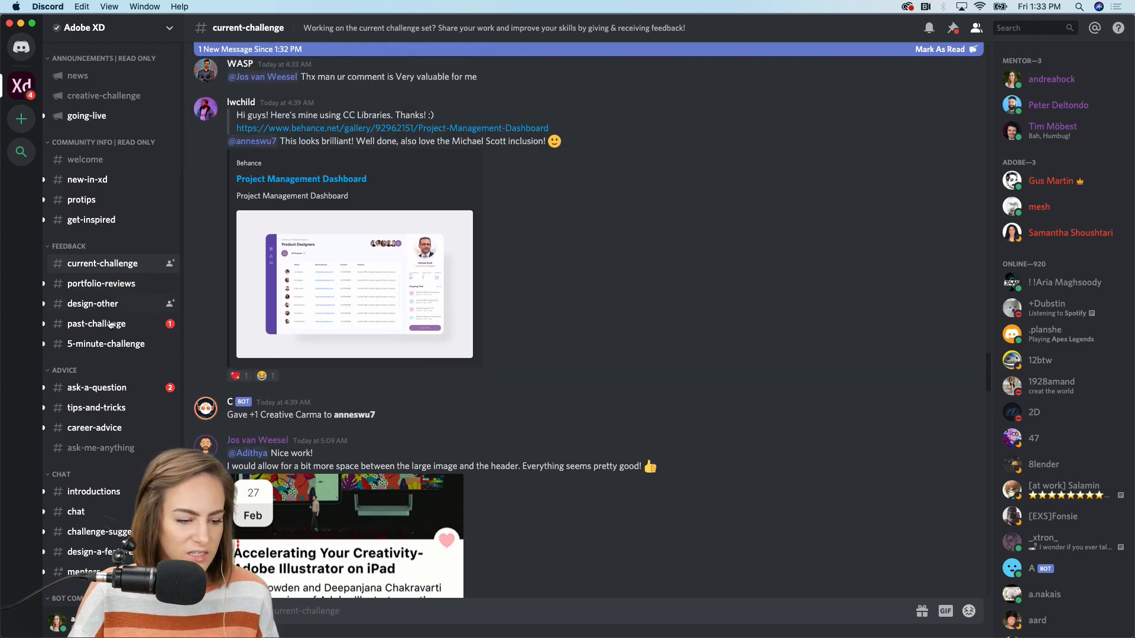
View the ask-a-question, career-advice and creative-challenge channels of the Adobe XD server
{"action": "left_click", "coordinate": [98, 389]}
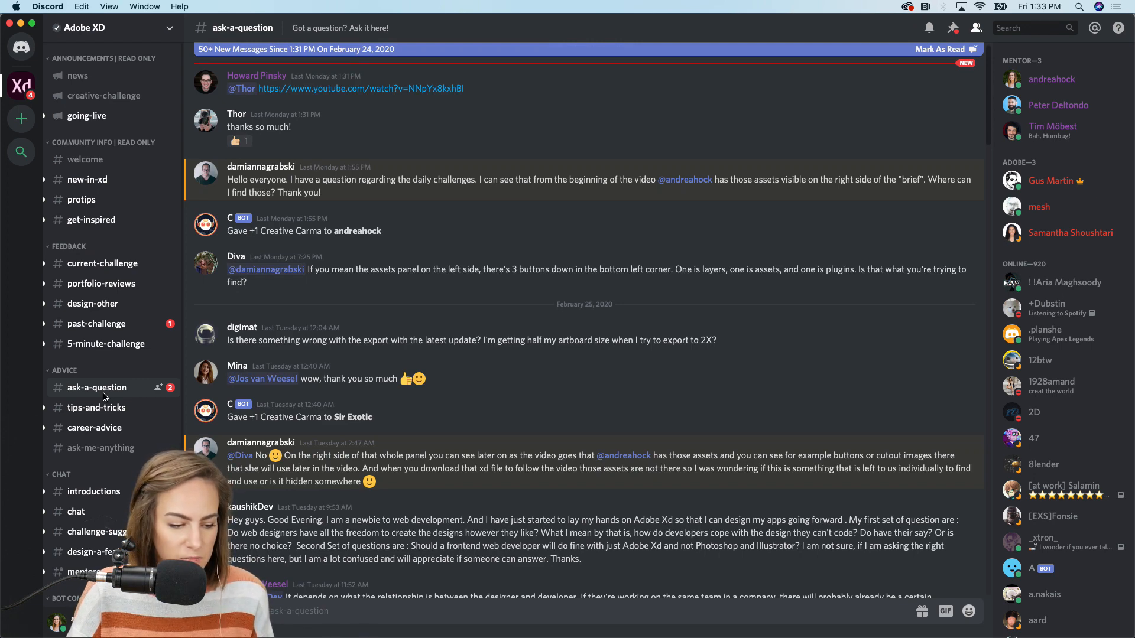
{"action": "left_click", "coordinate": [95, 428]}
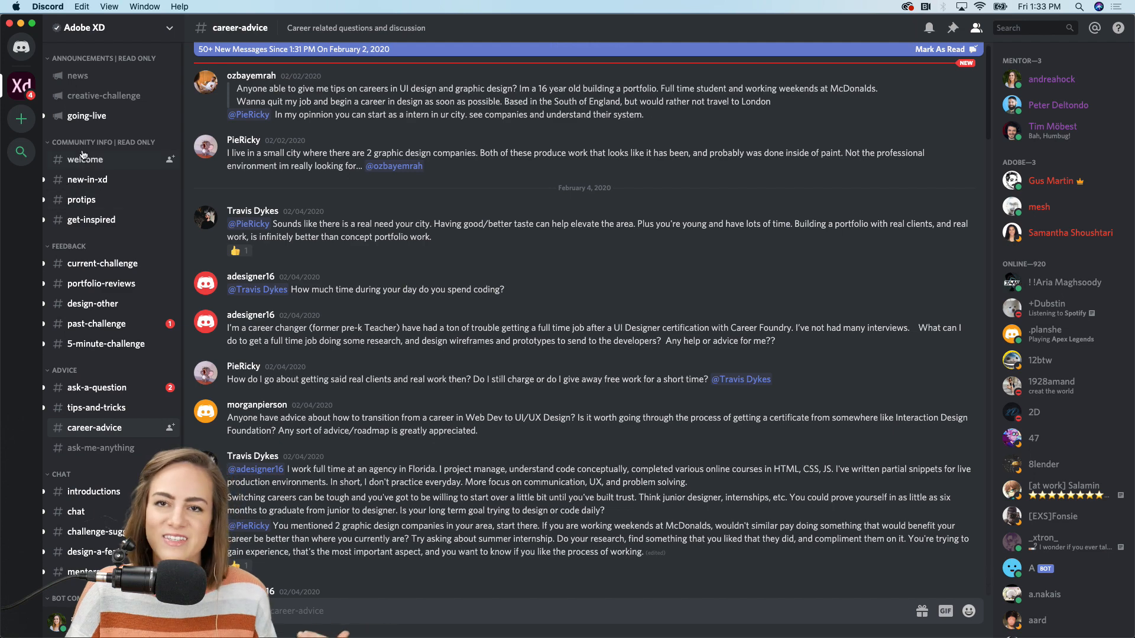
{"action": "left_click", "coordinate": [99, 97]}
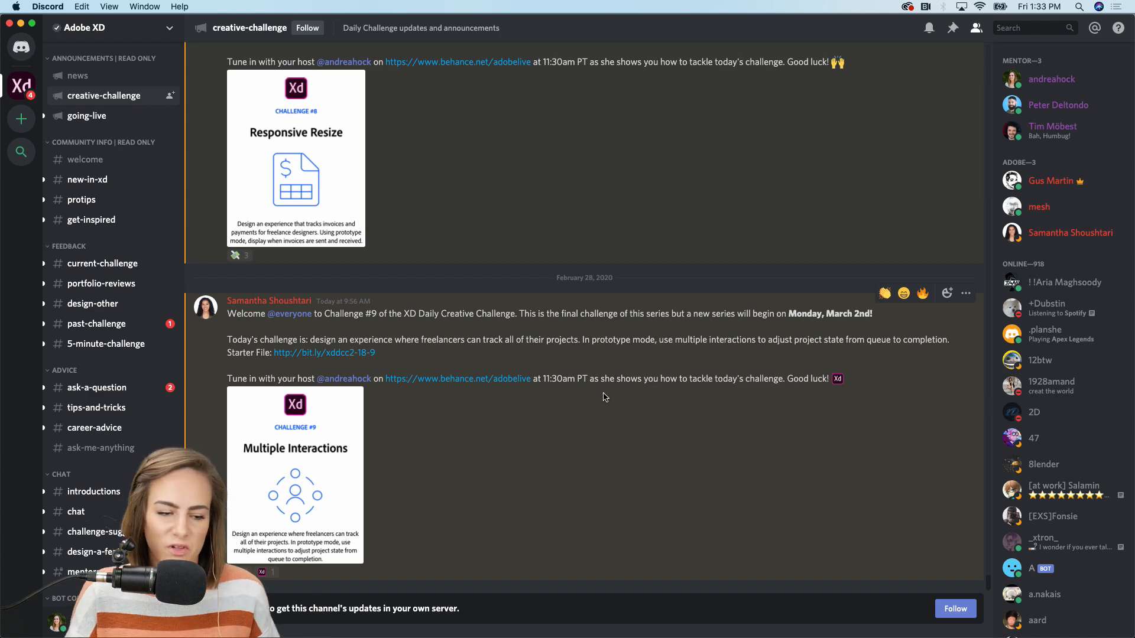
Minimize Discord, switch to Adobe XD and examine the Challenge Prompt in the Day 9 document
{"action": "left_click", "coordinate": [21, 24]}
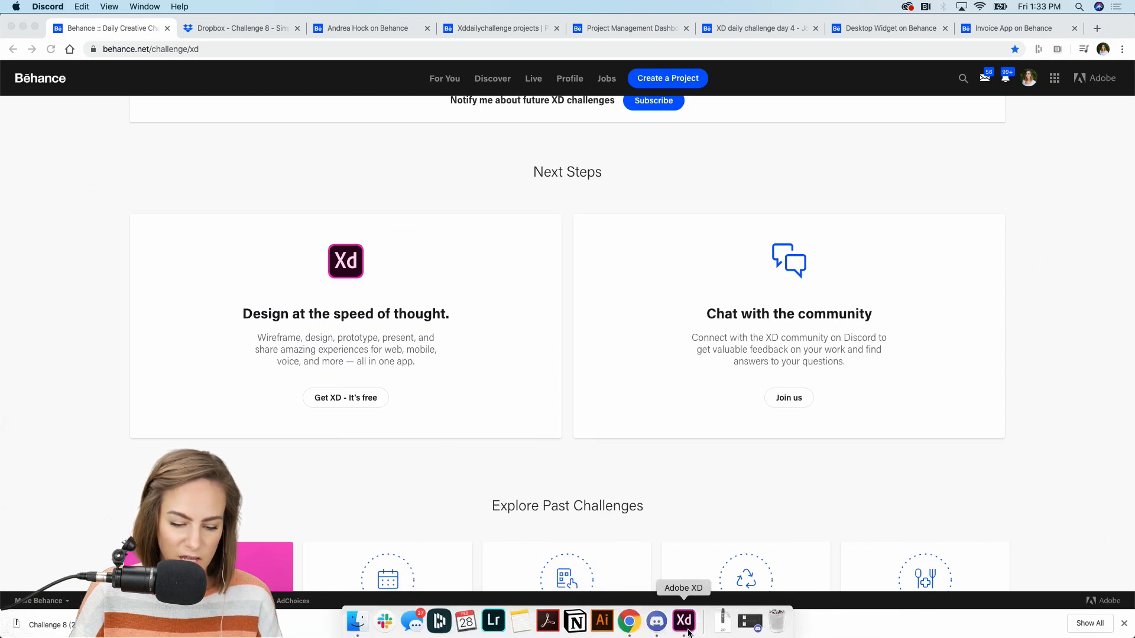
{"action": "left_click", "coordinate": [686, 624]}
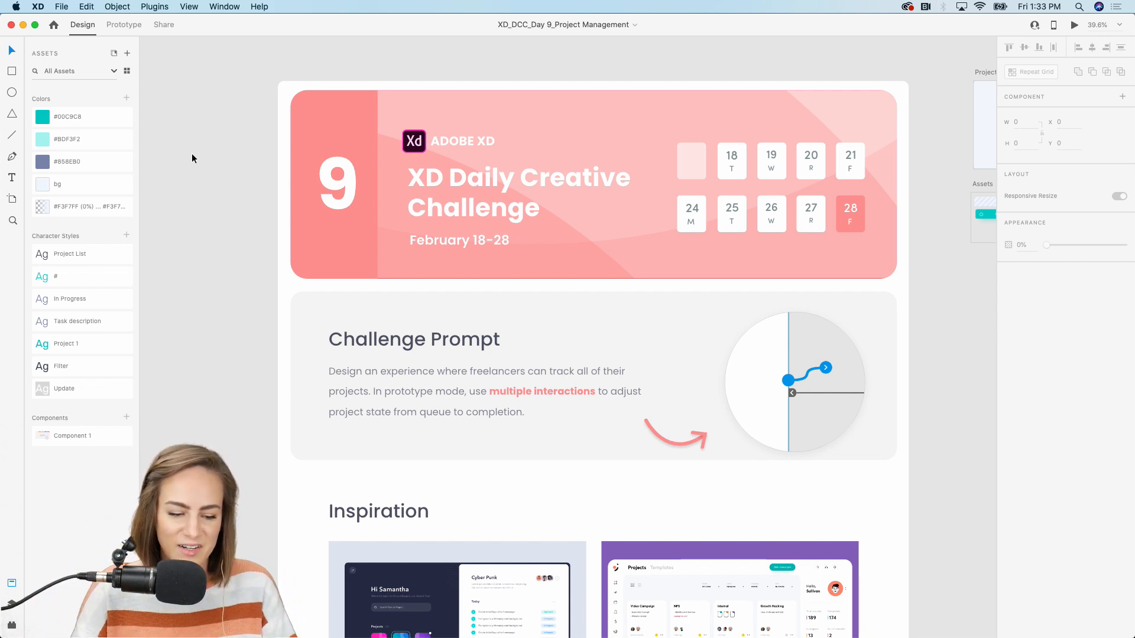
{"action": "scroll", "coordinate": [192, 154], "scroll_direction": "down", "scroll_amount": 5}
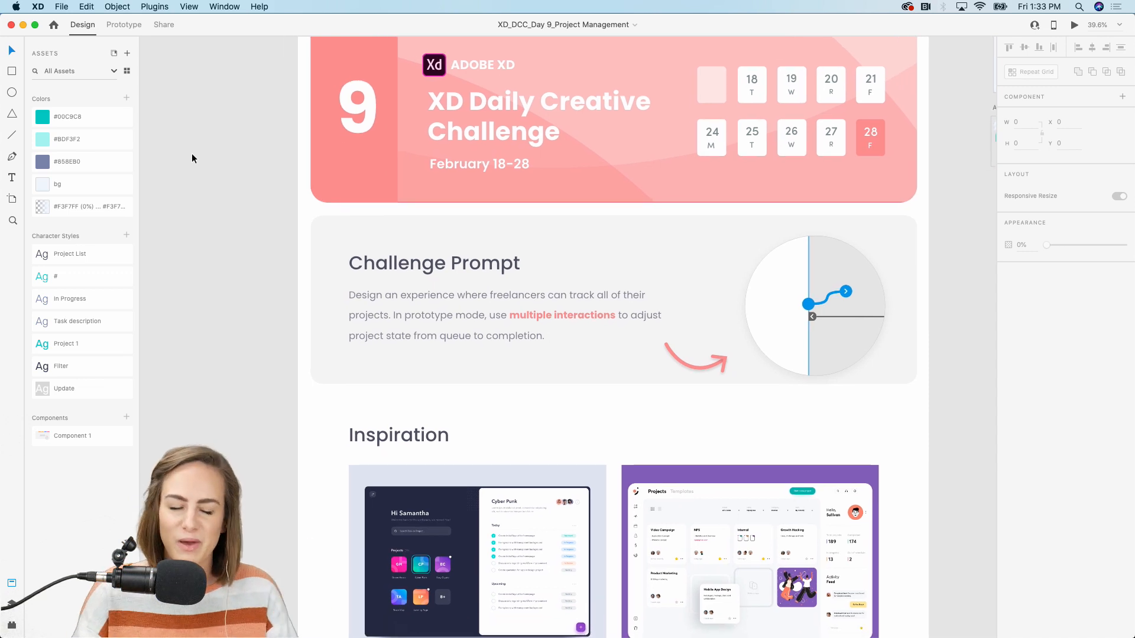
{"action": "scroll", "coordinate": [192, 154], "scroll_direction": "up", "scroll_amount": 3}
{"action": "scroll", "coordinate": [192, 153], "scroll_direction": "right", "scroll_amount": 5}
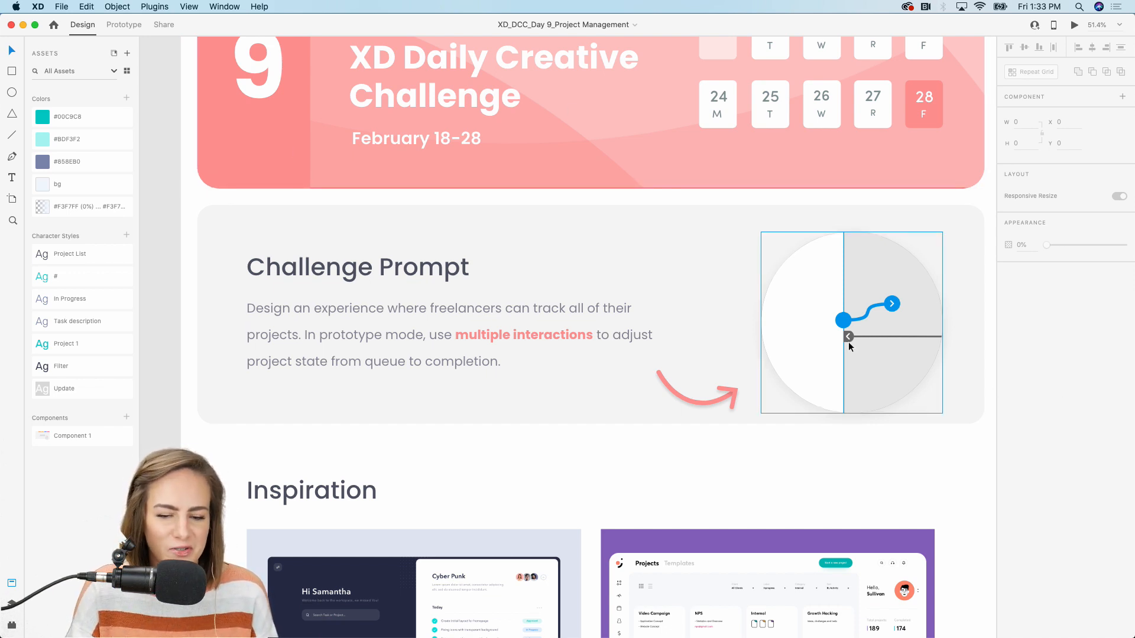
Switch the document to Prototype mode and inspect the Project List and Assets artboards
{"action": "left_click", "coordinate": [131, 28]}
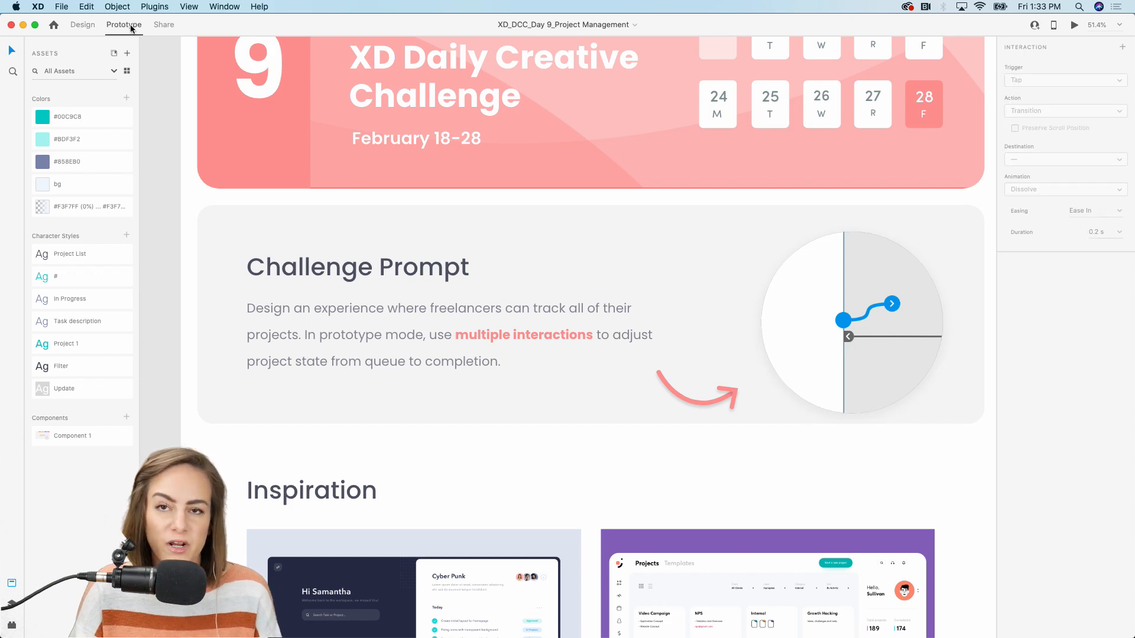
{"action": "scroll", "coordinate": [583, 223], "scroll_direction": "down", "scroll_amount": 5}
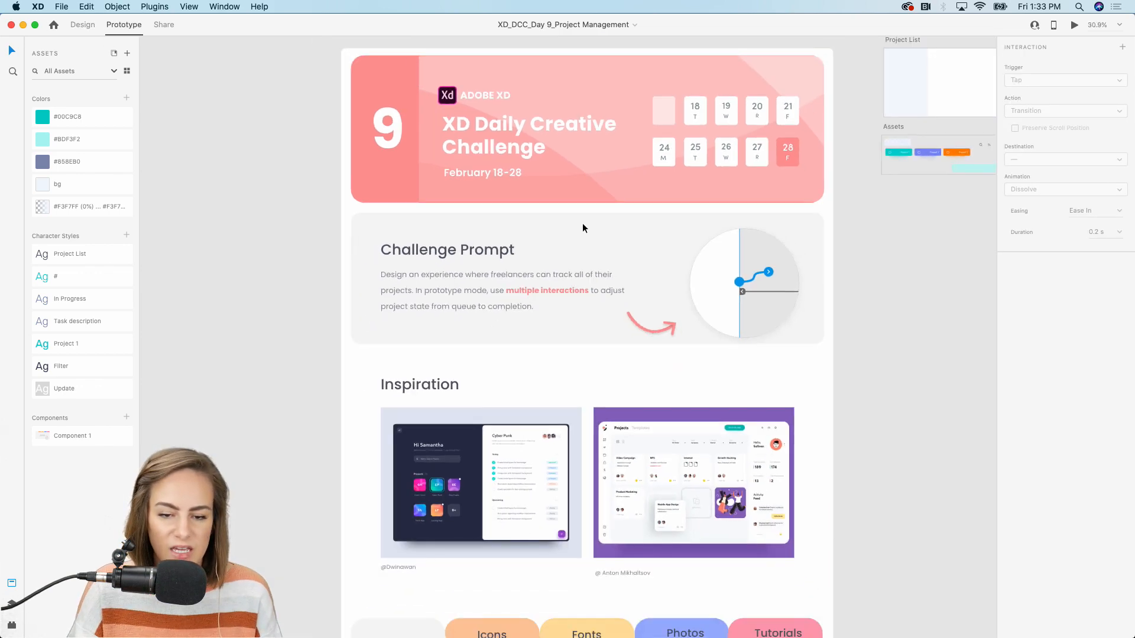
{"action": "scroll", "coordinate": [583, 223], "scroll_direction": "right", "scroll_amount": 6}
{"action": "scroll", "coordinate": [583, 224], "scroll_direction": "up", "scroll_amount": 2}
{"action": "scroll", "coordinate": [582, 229], "scroll_direction": "up", "scroll_amount": 1}
{"action": "left_click", "coordinate": [583, 228]}
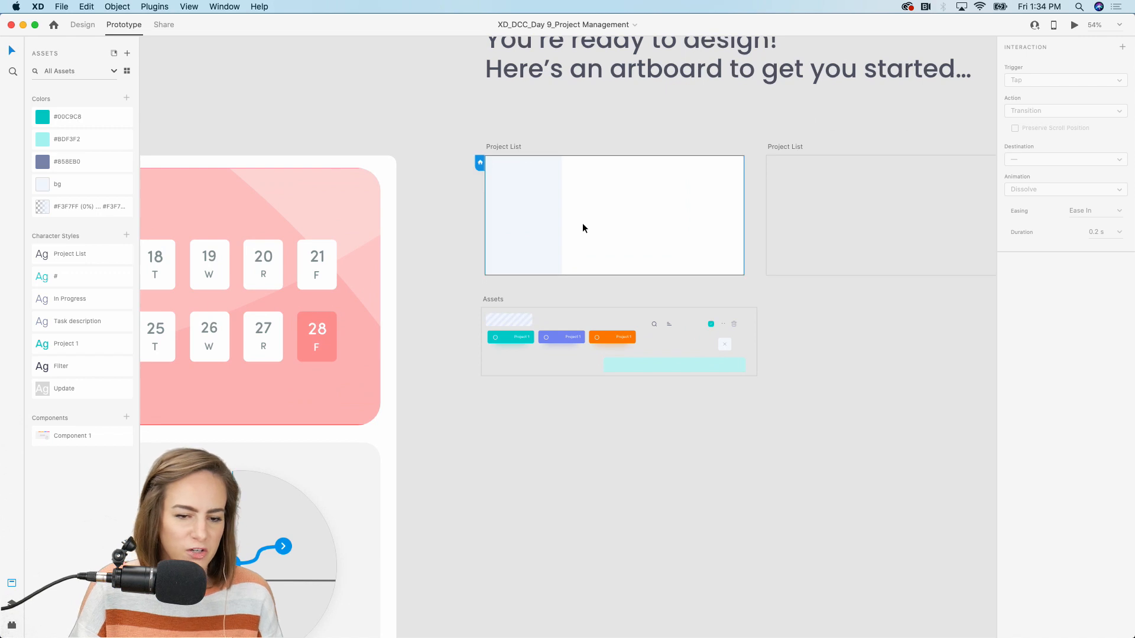
{"action": "scroll", "coordinate": [583, 228], "scroll_direction": "up", "scroll_amount": 4}
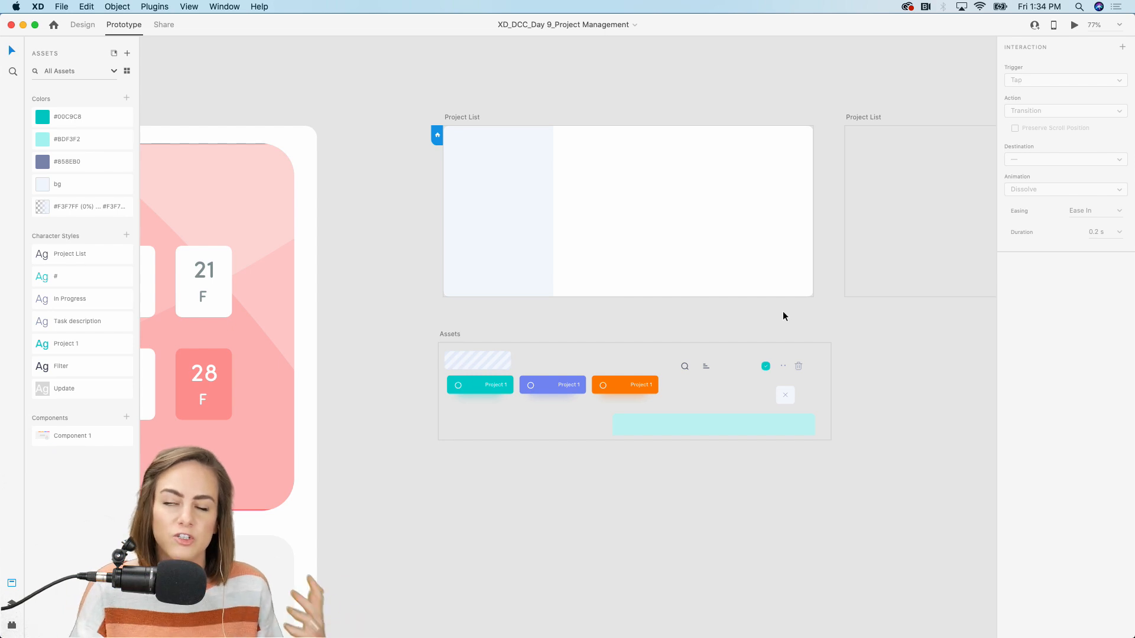
Examine the dark task manager design in the Inspiration section, including its project tiles and task status labels
{"action": "scroll", "coordinate": [783, 314], "scroll_direction": "left", "scroll_amount": 5}
{"action": "scroll", "coordinate": [784, 314], "scroll_direction": "down", "scroll_amount": 2}
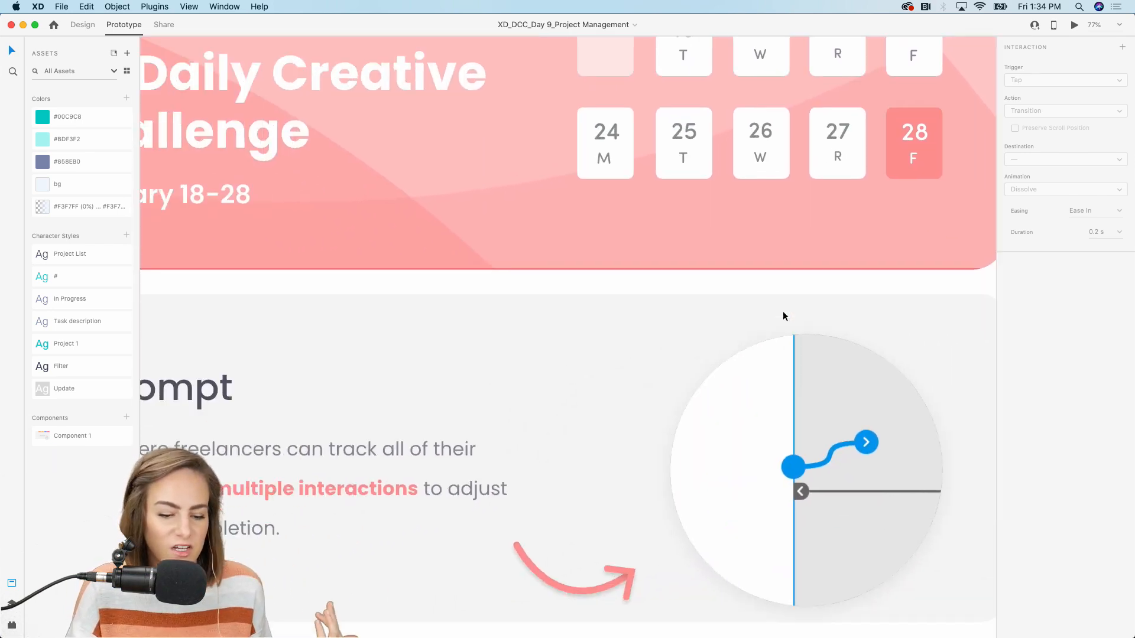
{"action": "scroll", "coordinate": [783, 319], "scroll_direction": "down", "scroll_amount": 10}
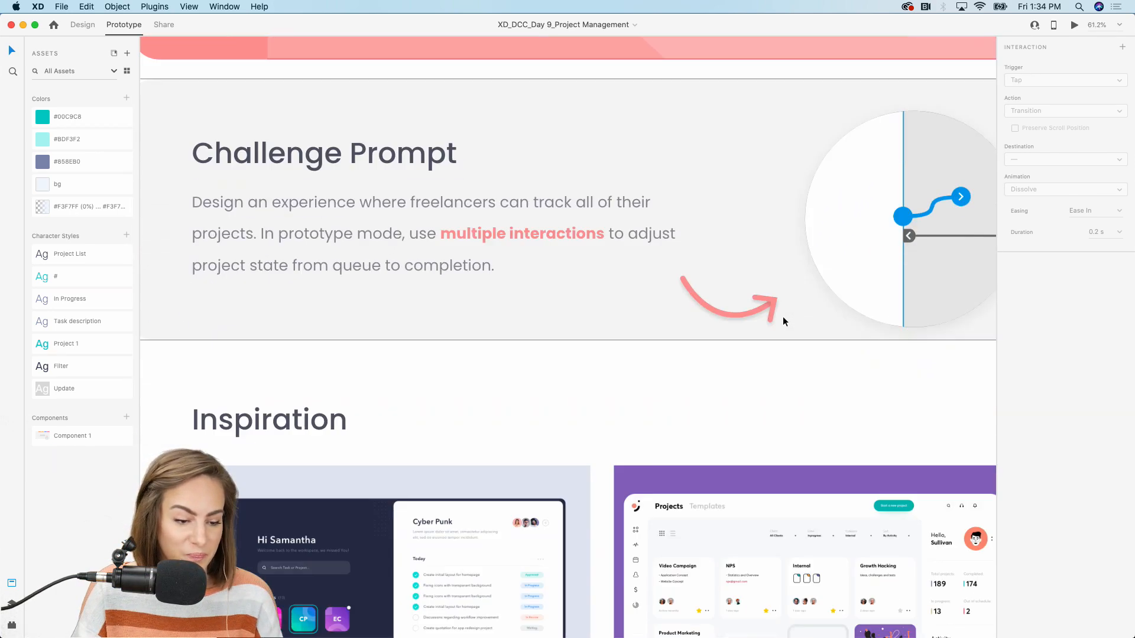
{"action": "scroll", "coordinate": [783, 317], "scroll_direction": "down", "scroll_amount": 3}
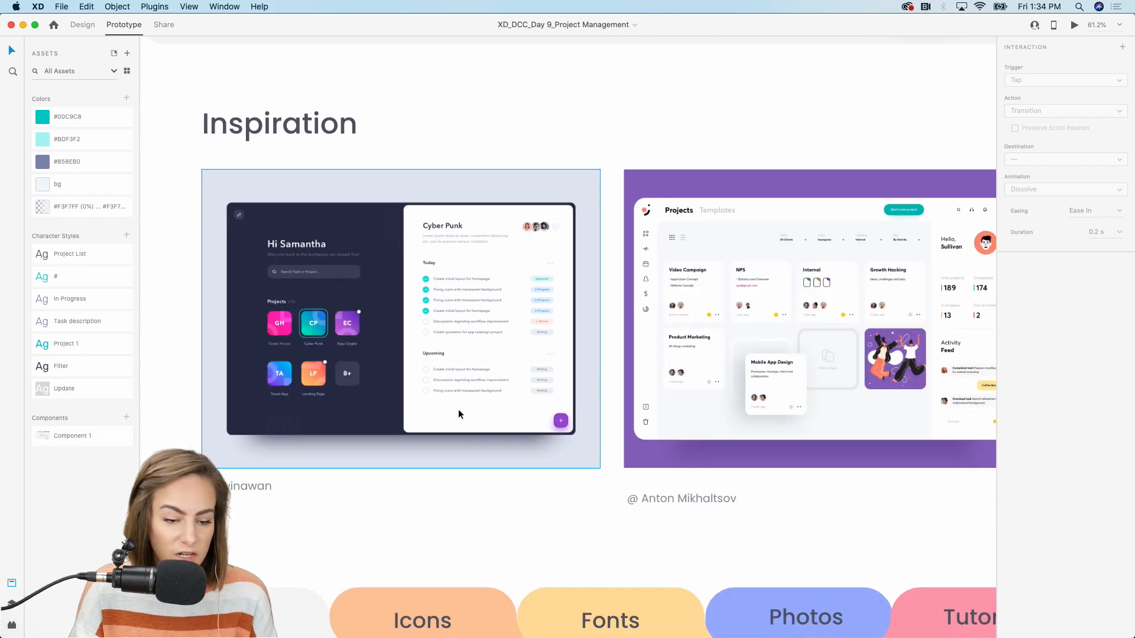
{"action": "scroll", "coordinate": [459, 409], "scroll_direction": "left", "scroll_amount": 1}
{"action": "scroll", "coordinate": [459, 409], "scroll_direction": "up", "scroll_amount": 5}
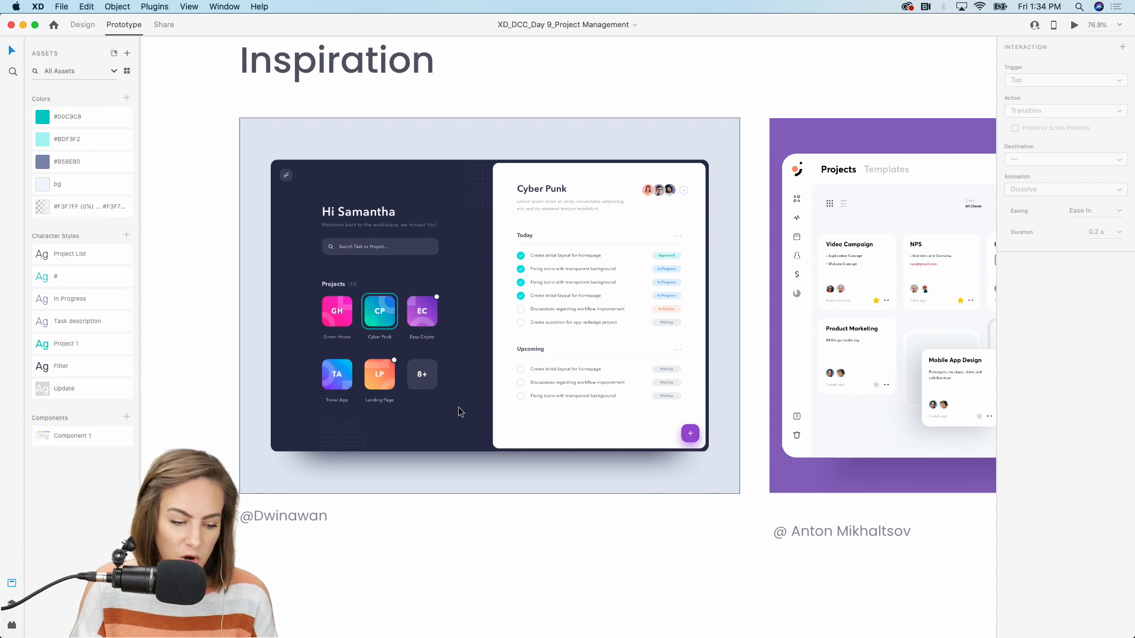
{"action": "scroll", "coordinate": [459, 407], "scroll_direction": "up", "scroll_amount": 3}
{"action": "scroll", "coordinate": [459, 406], "scroll_direction": "up", "scroll_amount": 3}
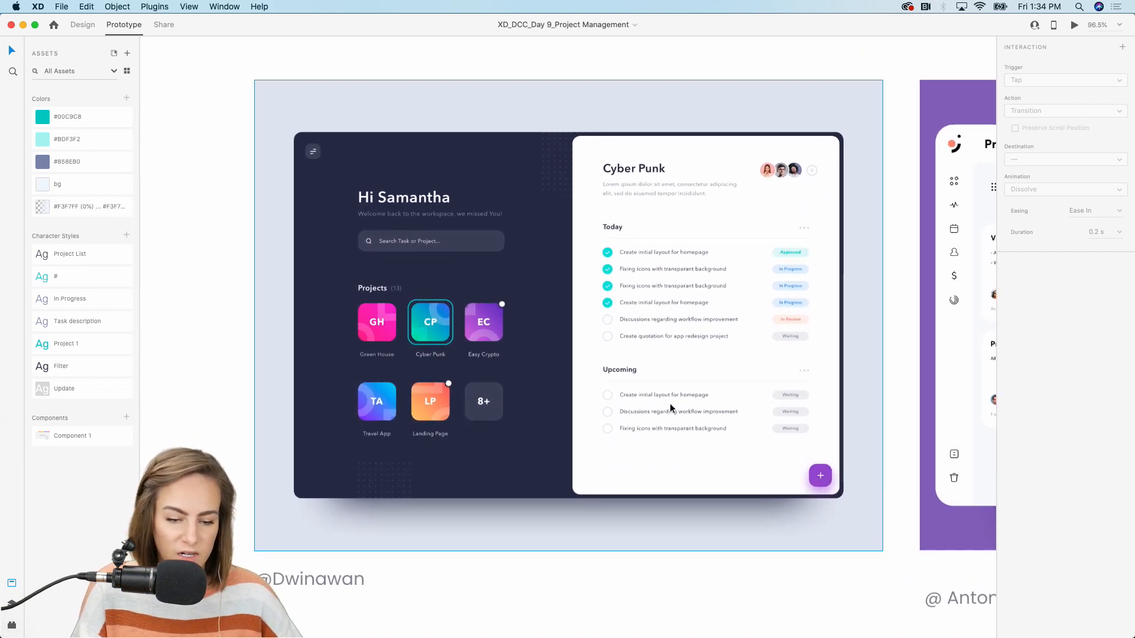
{"action": "scroll", "coordinate": [673, 397], "scroll_direction": "up", "scroll_amount": 5}
{"action": "scroll", "coordinate": [673, 397], "scroll_direction": "down", "scroll_amount": 3}
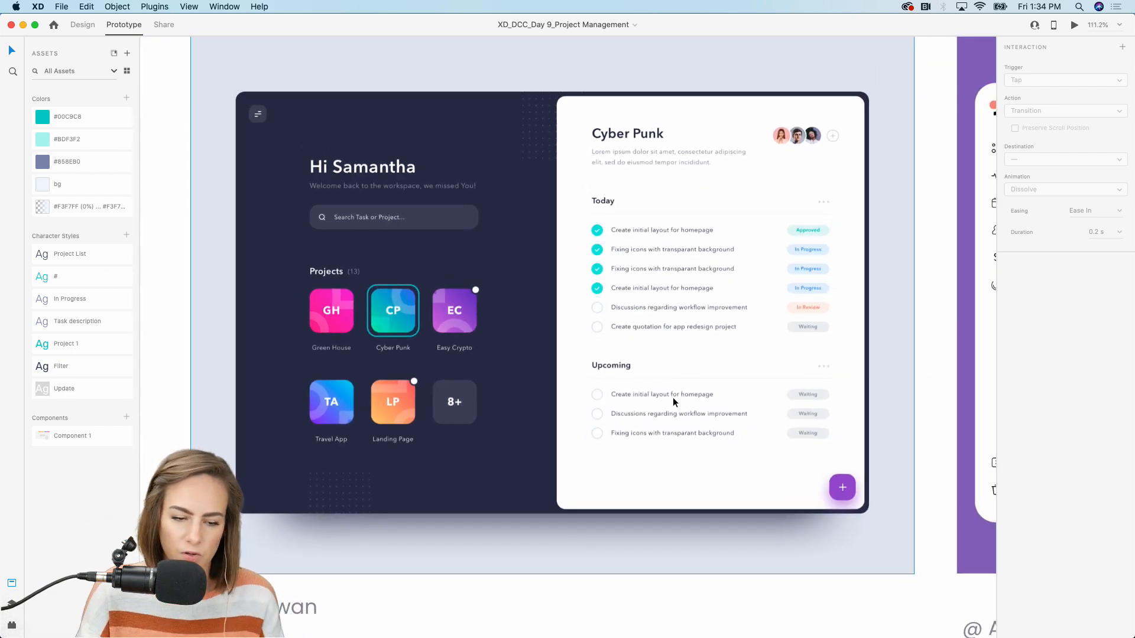
{"action": "scroll", "coordinate": [673, 397], "scroll_direction": "up", "scroll_amount": 3}
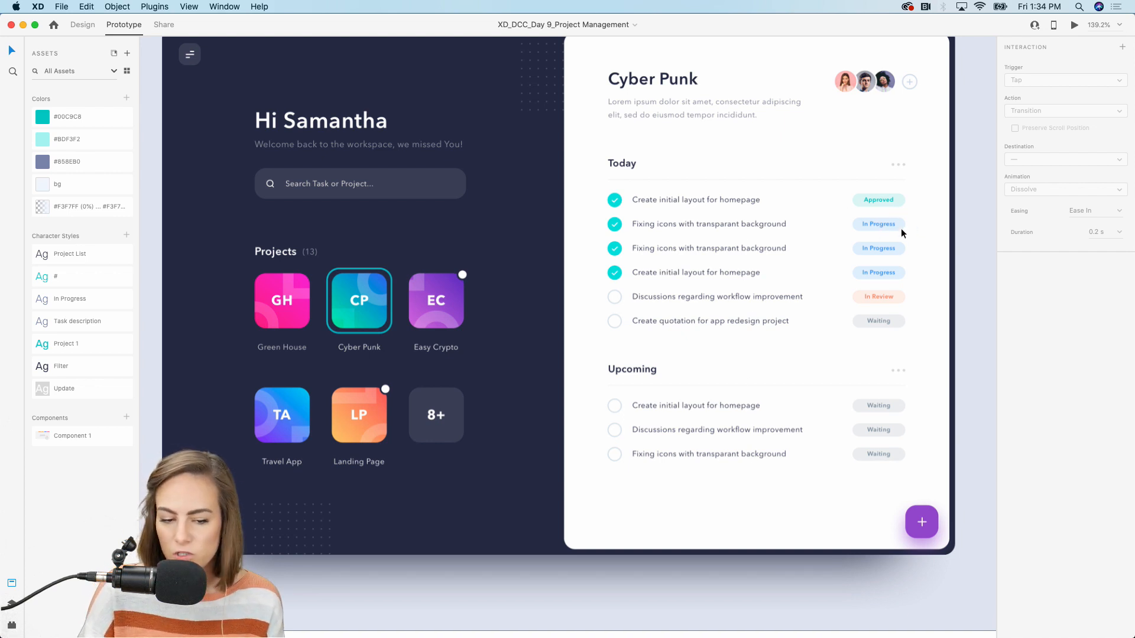
{"action": "scroll", "coordinate": [881, 299], "scroll_direction": "down", "scroll_amount": 5}
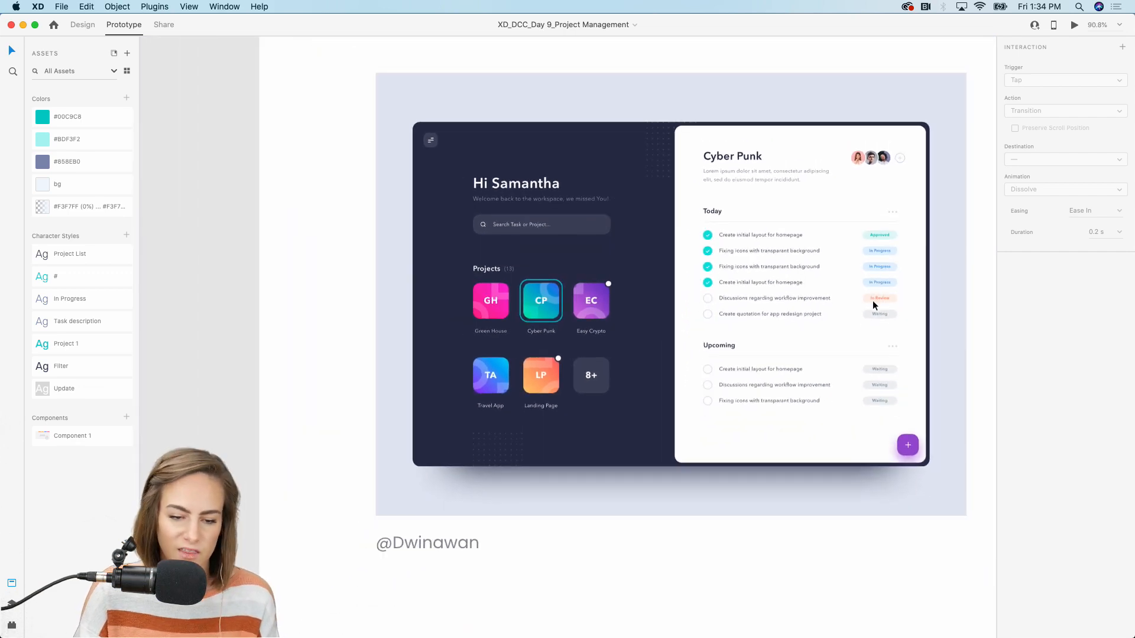
Examine the purple-framed Projects dashboard design in the Inspiration section up close
{"action": "scroll", "coordinate": [731, 299], "scroll_direction": "right", "scroll_amount": 10}
{"action": "scroll", "coordinate": [731, 299], "scroll_direction": "right", "scroll_amount": 3}
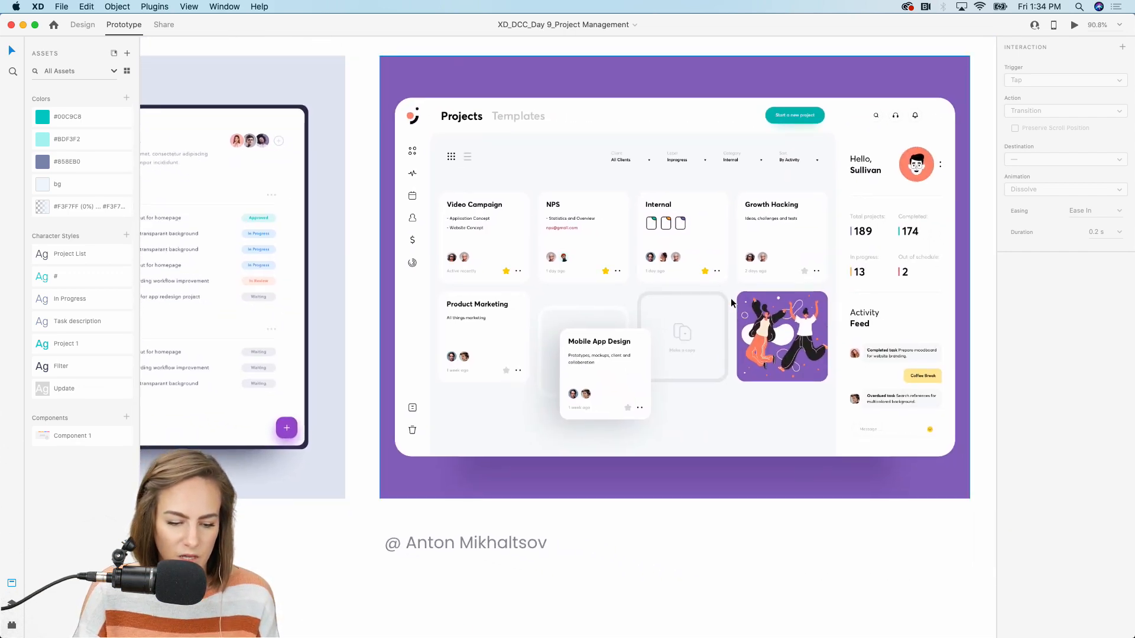
{"action": "scroll", "coordinate": [731, 297], "scroll_direction": "up", "scroll_amount": 3}
{"action": "scroll", "coordinate": [730, 300], "scroll_direction": "up", "scroll_amount": 3}
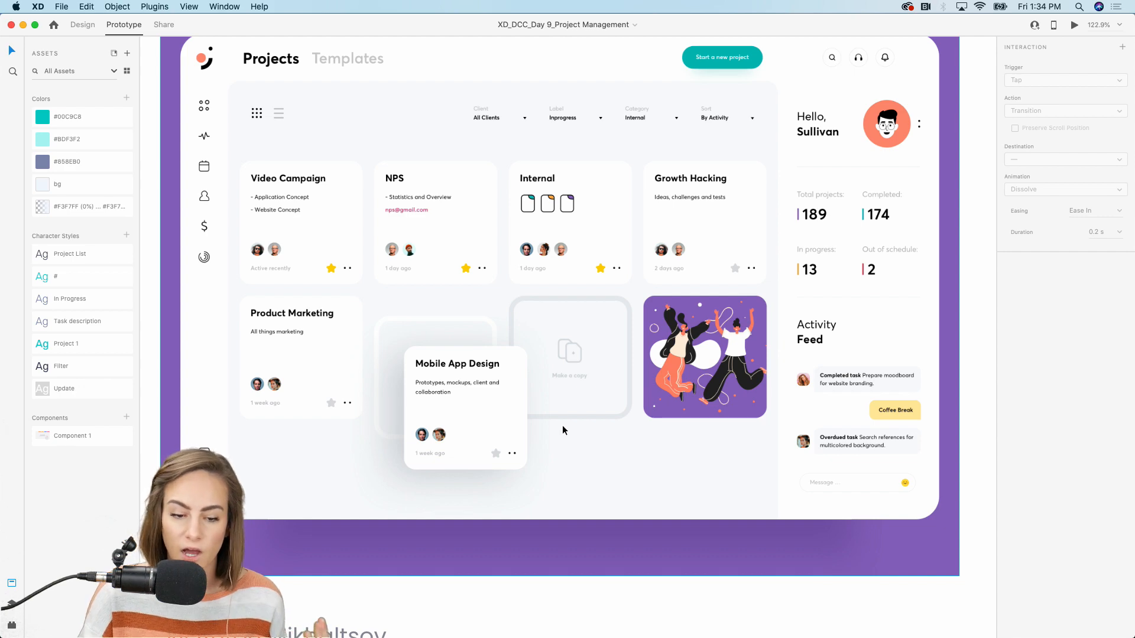
Revisit the Project List and Assets starter artboards, then compare them with the two designs in the Inspiration section
{"action": "scroll", "coordinate": [562, 427], "scroll_direction": "down", "scroll_amount": 5}
{"action": "scroll", "coordinate": [563, 427], "scroll_direction": "up", "scroll_amount": 10}
{"action": "scroll", "coordinate": [563, 427], "scroll_direction": "right", "scroll_amount": 6}
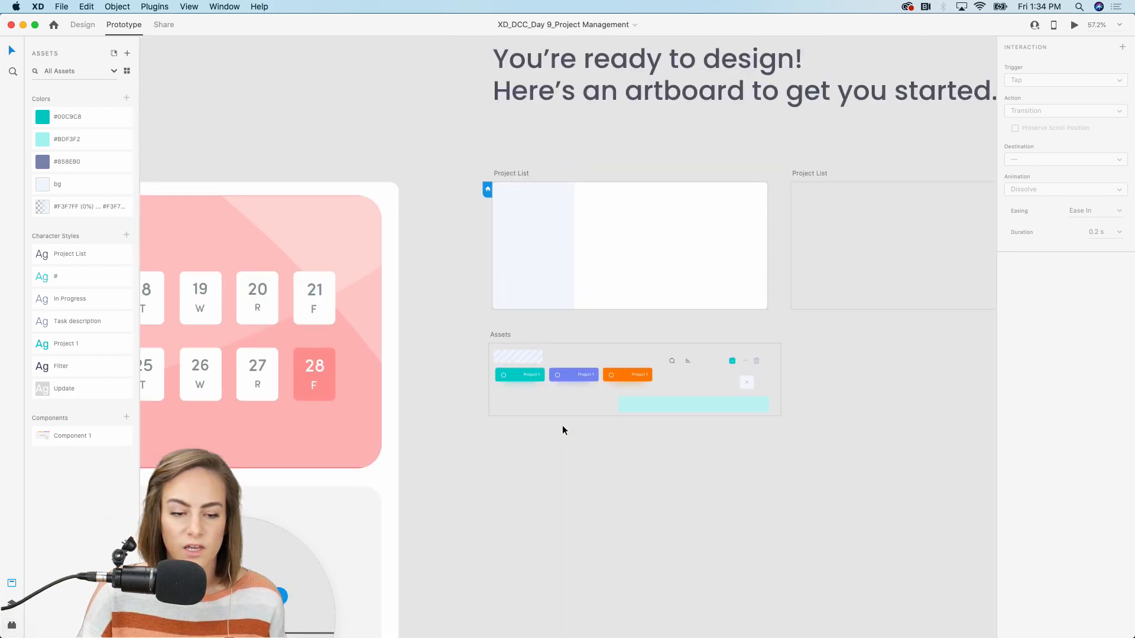
{"action": "scroll", "coordinate": [646, 257], "scroll_direction": "up", "scroll_amount": 4}
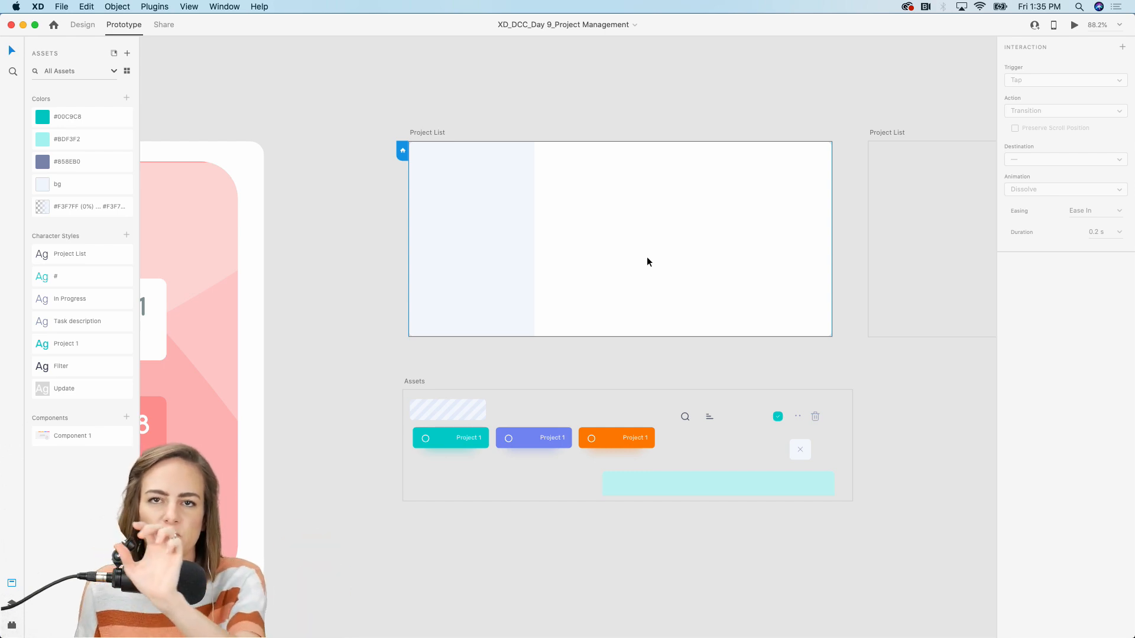
{"action": "scroll", "coordinate": [647, 257], "scroll_direction": "down", "scroll_amount": 10}
{"action": "scroll", "coordinate": [648, 258], "scroll_direction": "left", "scroll_amount": 12}
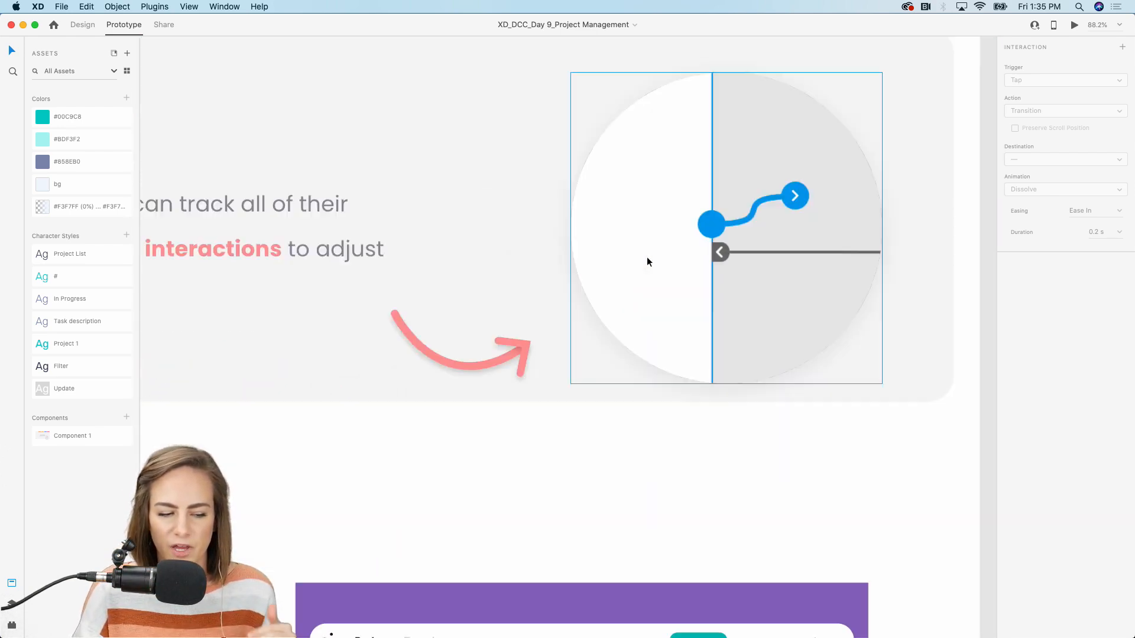
{"action": "scroll", "coordinate": [647, 260], "scroll_direction": "down", "scroll_amount": 15}
{"action": "scroll", "coordinate": [648, 261], "scroll_direction": "left", "scroll_amount": 5}
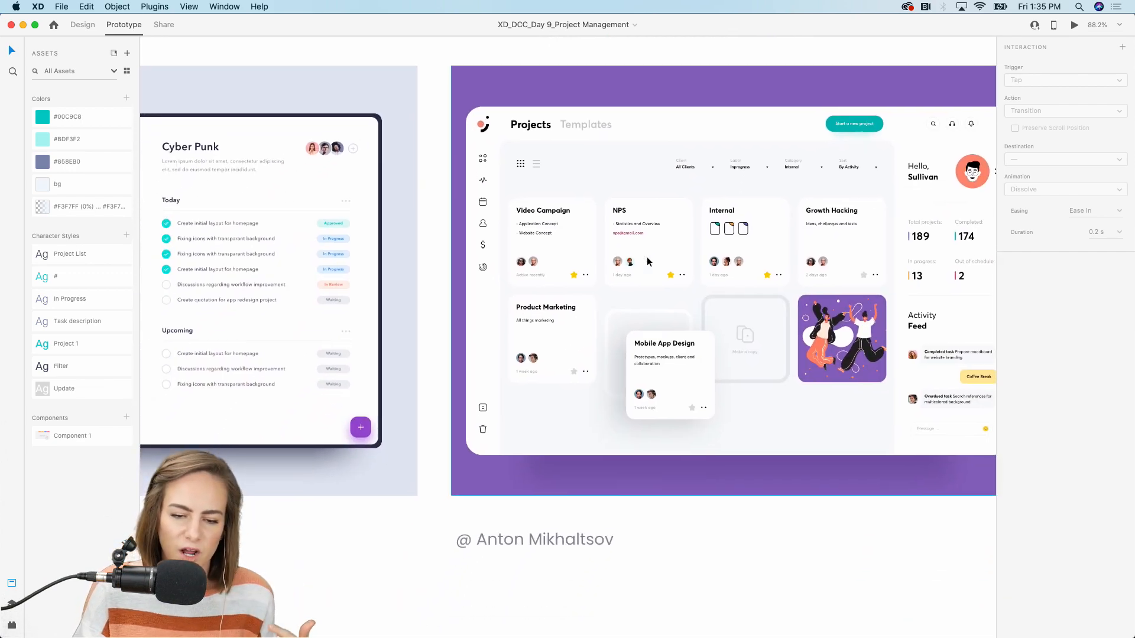
{"action": "scroll", "coordinate": [647, 261], "scroll_direction": "down", "scroll_amount": 3}
{"action": "scroll", "coordinate": [647, 261], "scroll_direction": "down", "scroll_amount": 5}
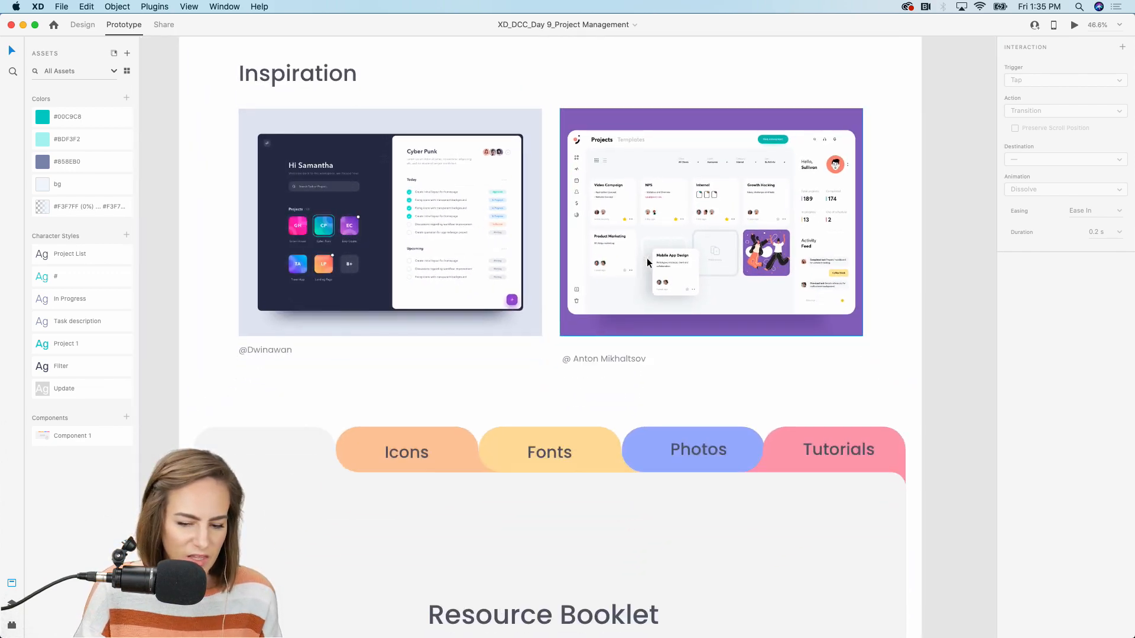
Switch to Design mode and view the Resource Booklet's Icons, Fonts, Photos and Tutorials pages, finishing on its Default State
{"action": "scroll", "coordinate": [647, 258], "scroll_direction": "down", "scroll_amount": 9}
{"action": "left_click", "coordinate": [647, 261]}
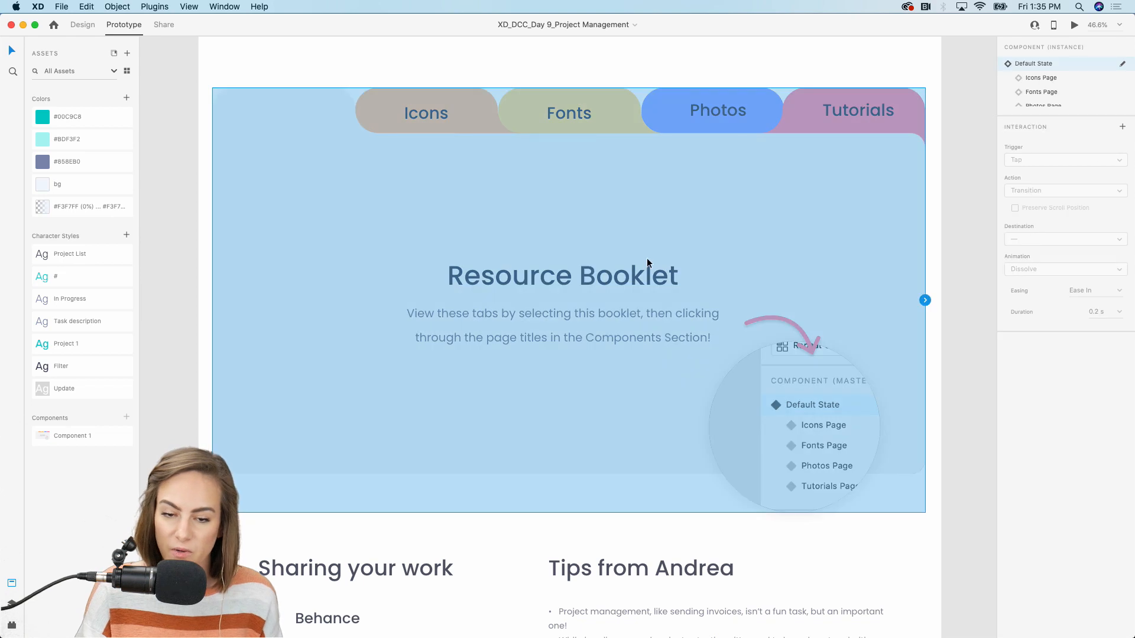
{"action": "left_click", "coordinate": [78, 27]}
{"action": "left_click", "coordinate": [1035, 128]}
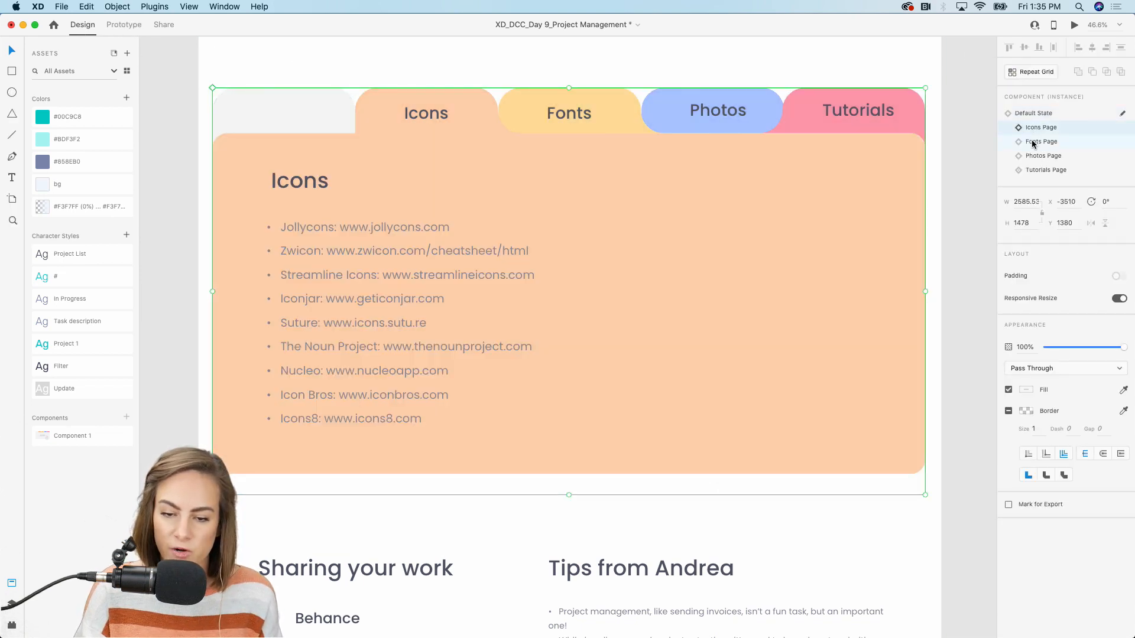
{"action": "left_click", "coordinate": [1033, 143]}
{"action": "left_click", "coordinate": [1035, 157]}
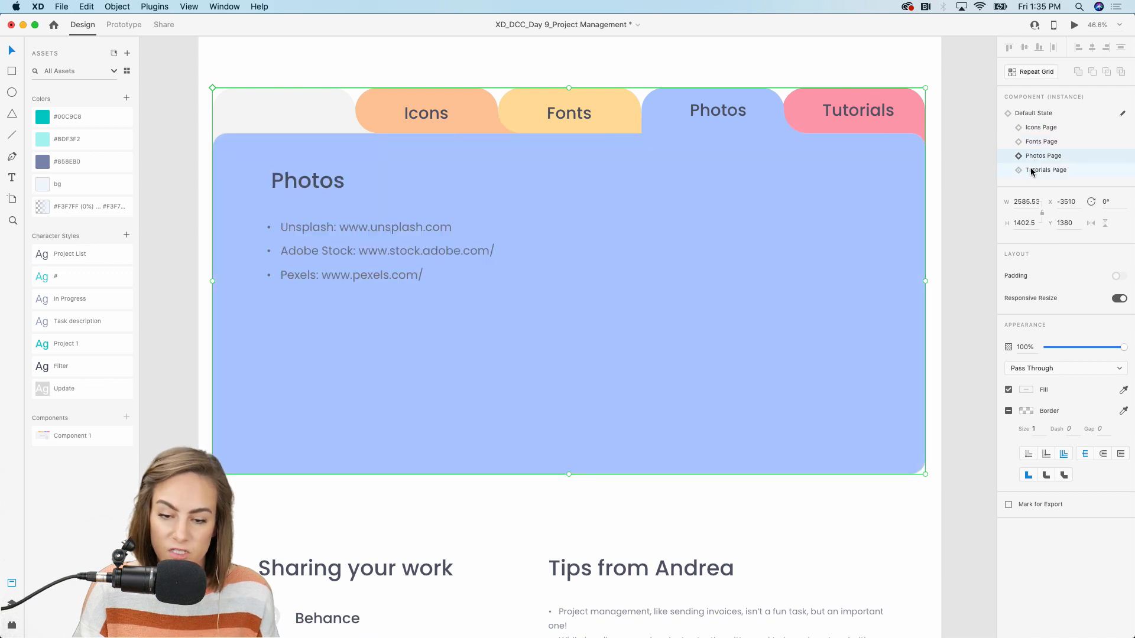
{"action": "left_click", "coordinate": [1031, 170]}
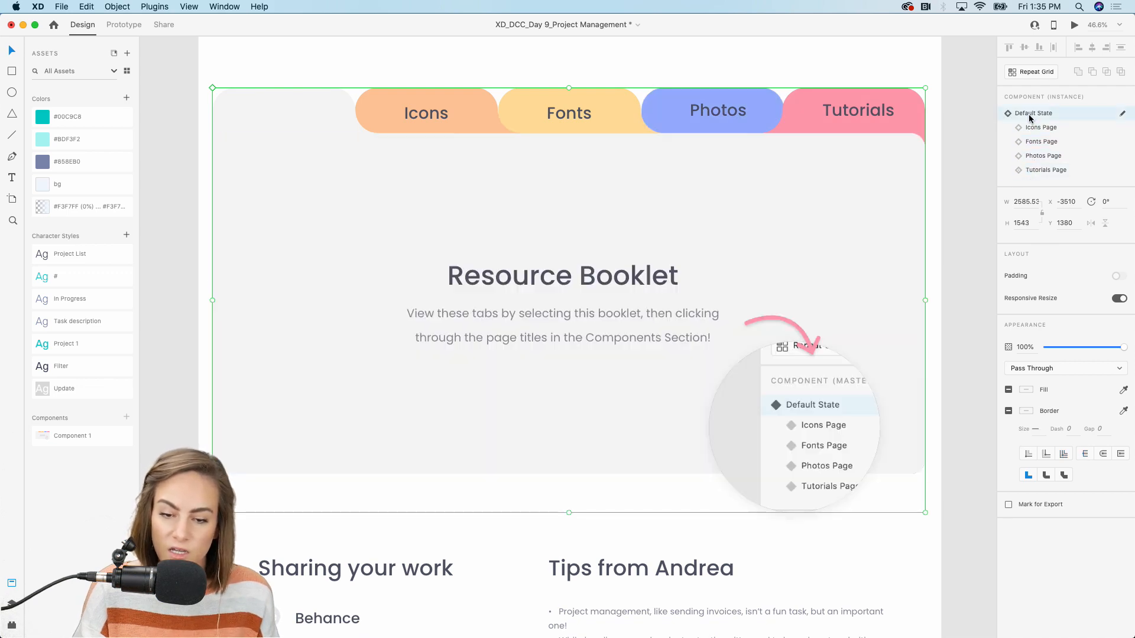
{"action": "left_click", "coordinate": [1032, 115]}
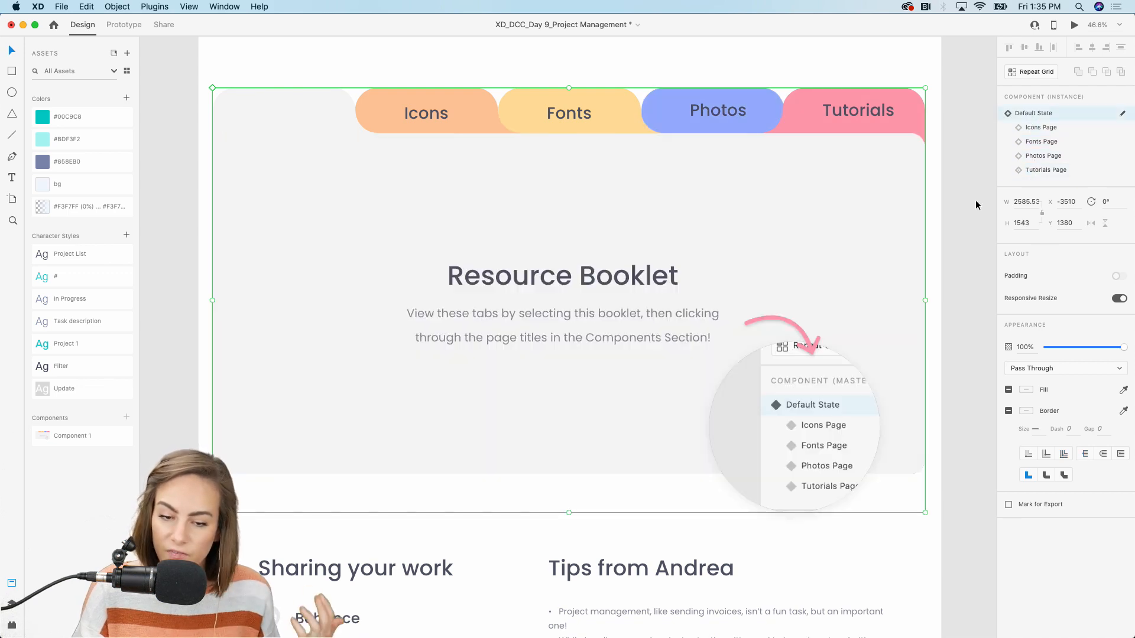
{"action": "left_click", "coordinate": [976, 203]}
Read the Sharing your work and Tips from Andrea sections below the Resource Booklet
{"action": "scroll", "coordinate": [976, 204], "scroll_direction": "down", "scroll_amount": 5}
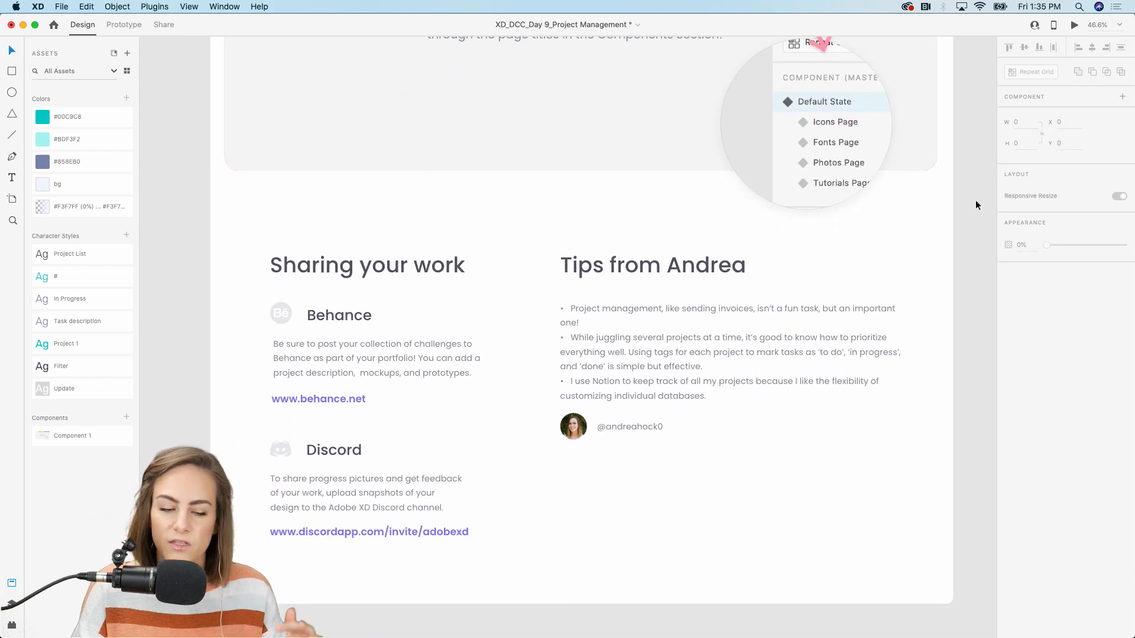
{"action": "scroll", "coordinate": [975, 204], "scroll_direction": "down", "scroll_amount": 2}
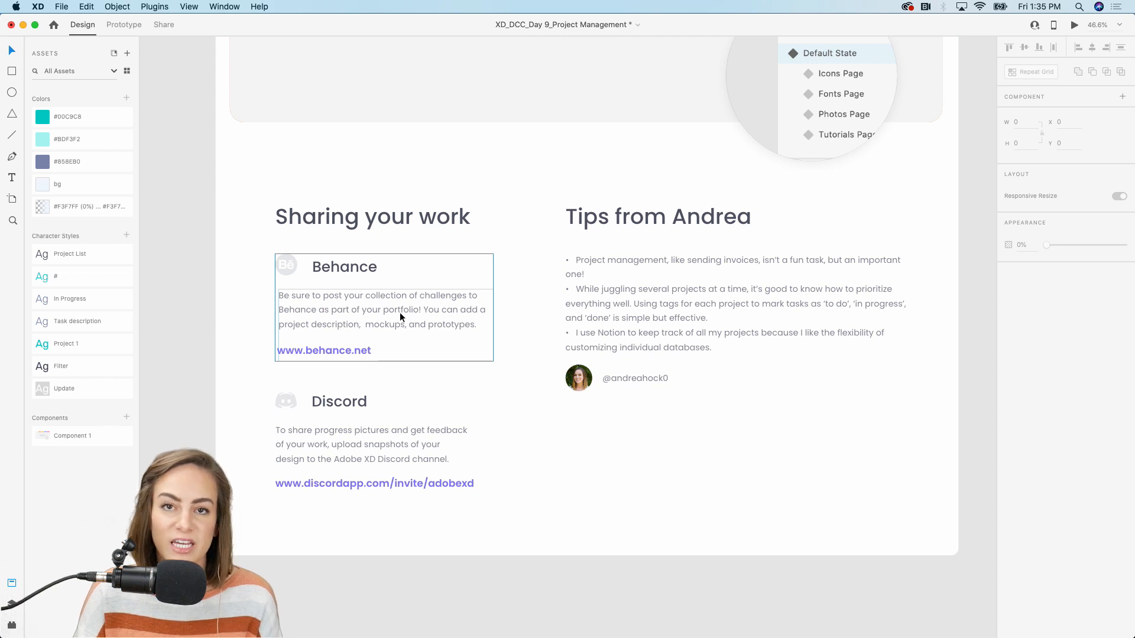
{"action": "scroll", "coordinate": [400, 313], "scroll_direction": "down", "scroll_amount": 5}
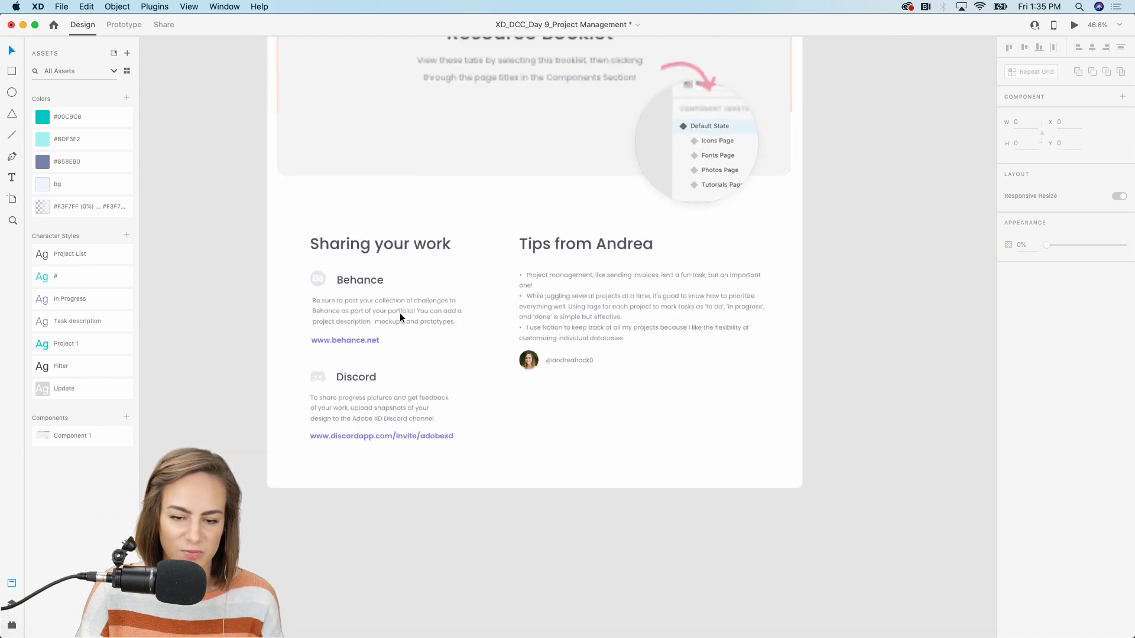
Examine the starter area with its two Project List artboards, the Overlay artboard and the Assets artboard
{"action": "scroll", "coordinate": [400, 313], "scroll_direction": "up", "scroll_amount": 10}
{"action": "scroll", "coordinate": [400, 313], "scroll_direction": "right", "scroll_amount": 3}
{"action": "scroll", "coordinate": [399, 313], "scroll_direction": "up", "scroll_amount": 3}
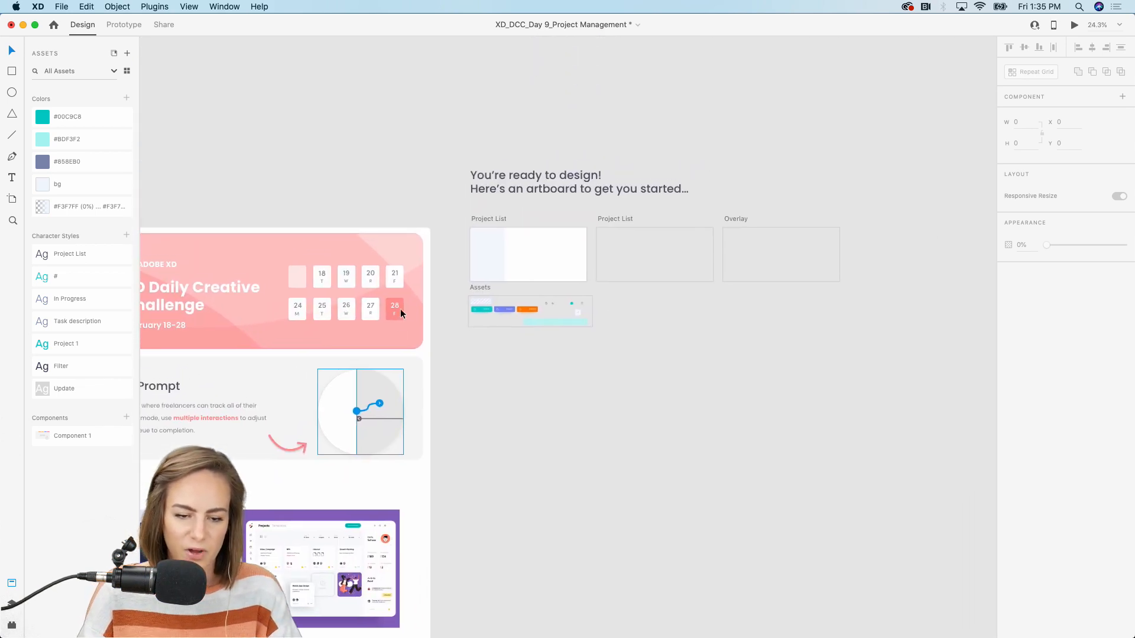
{"action": "scroll", "coordinate": [511, 190], "scroll_direction": "up", "scroll_amount": 10}
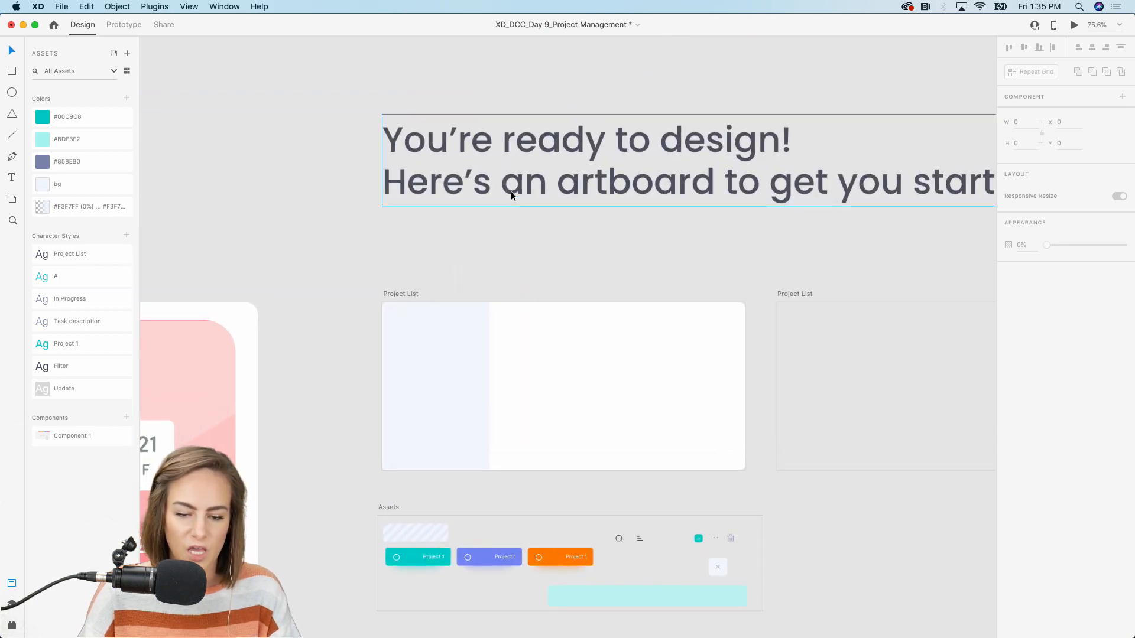
{"action": "scroll", "coordinate": [511, 190], "scroll_direction": "down", "scroll_amount": 3}
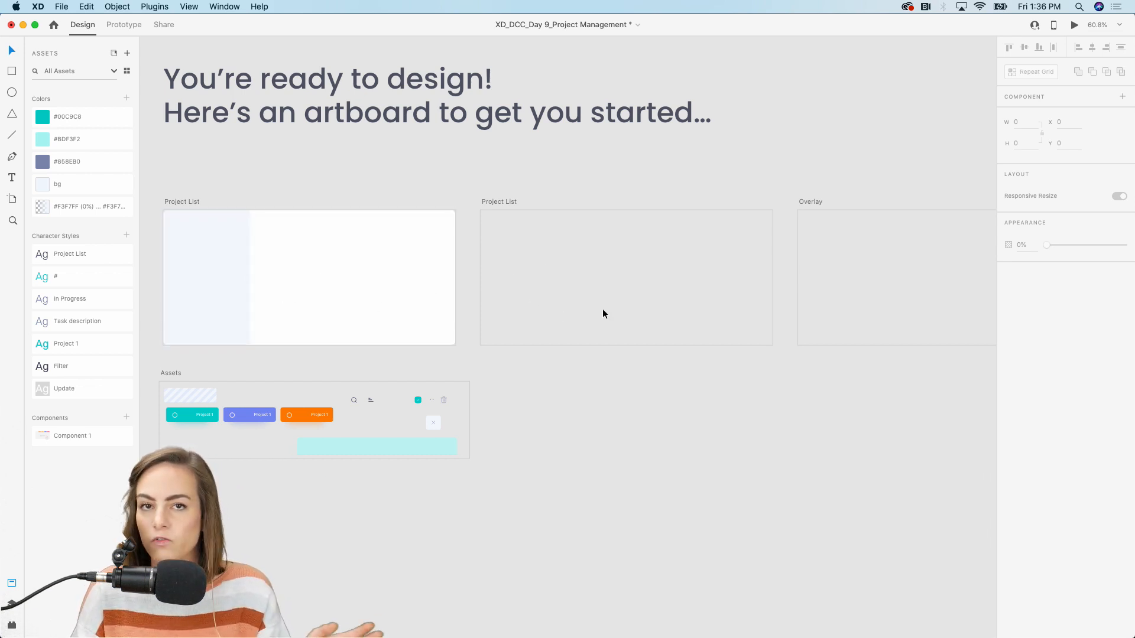
{"action": "scroll", "coordinate": [698, 300], "scroll_direction": "right", "scroll_amount": 3}
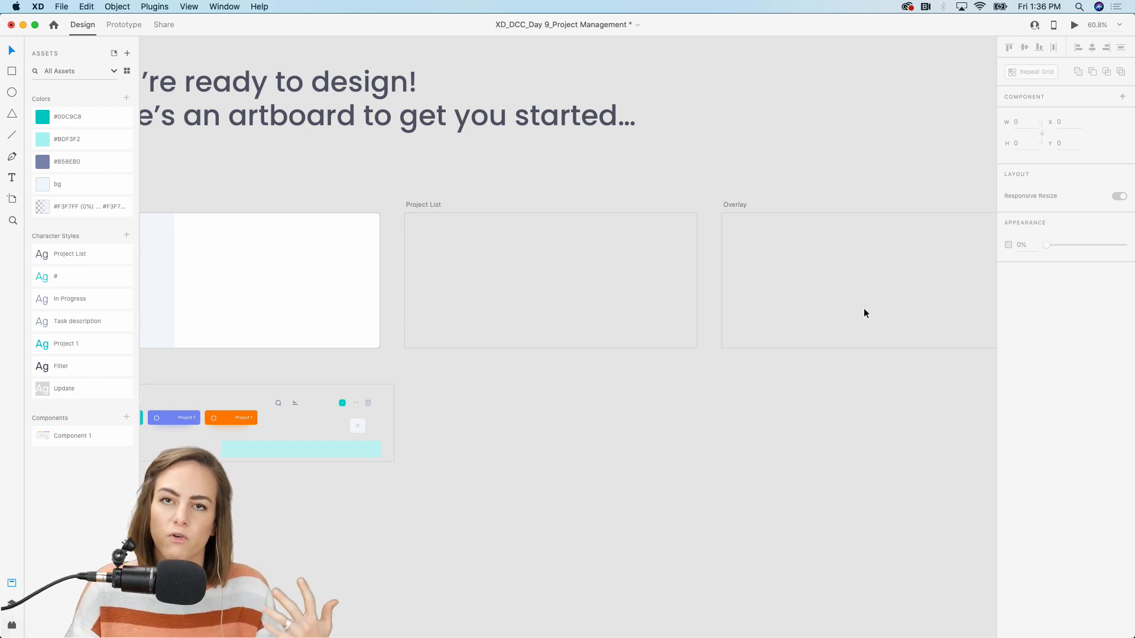
{"action": "scroll", "coordinate": [864, 308], "scroll_direction": "left", "scroll_amount": 10}
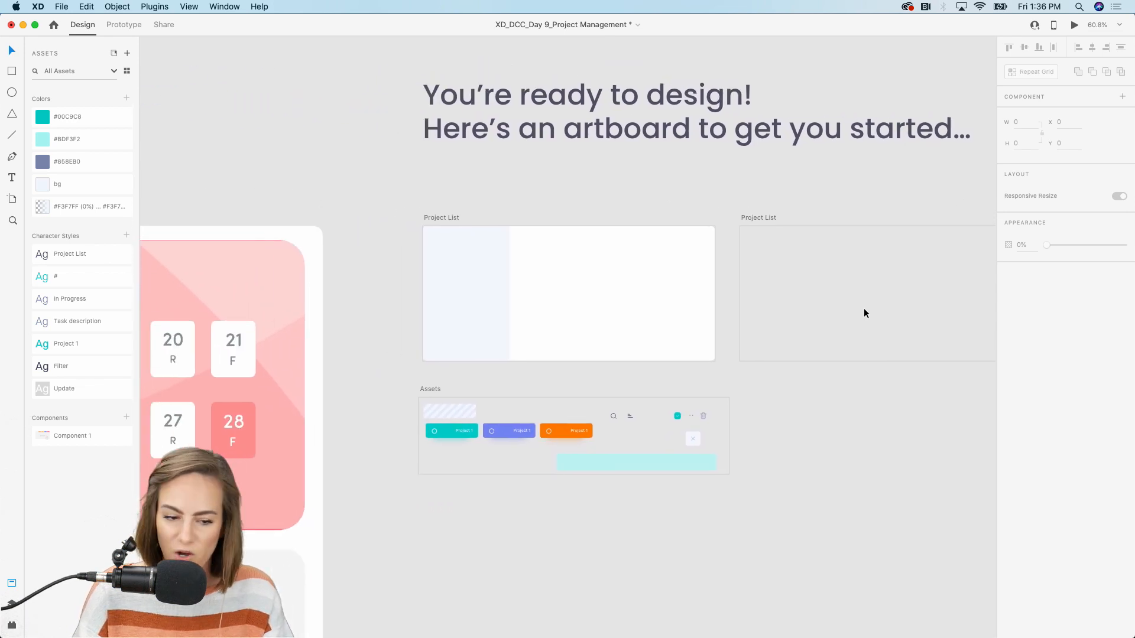
{"action": "scroll", "coordinate": [864, 308], "scroll_direction": "up", "scroll_amount": 5}
{"action": "scroll", "coordinate": [398, 282], "scroll_direction": "left", "scroll_amount": 5}
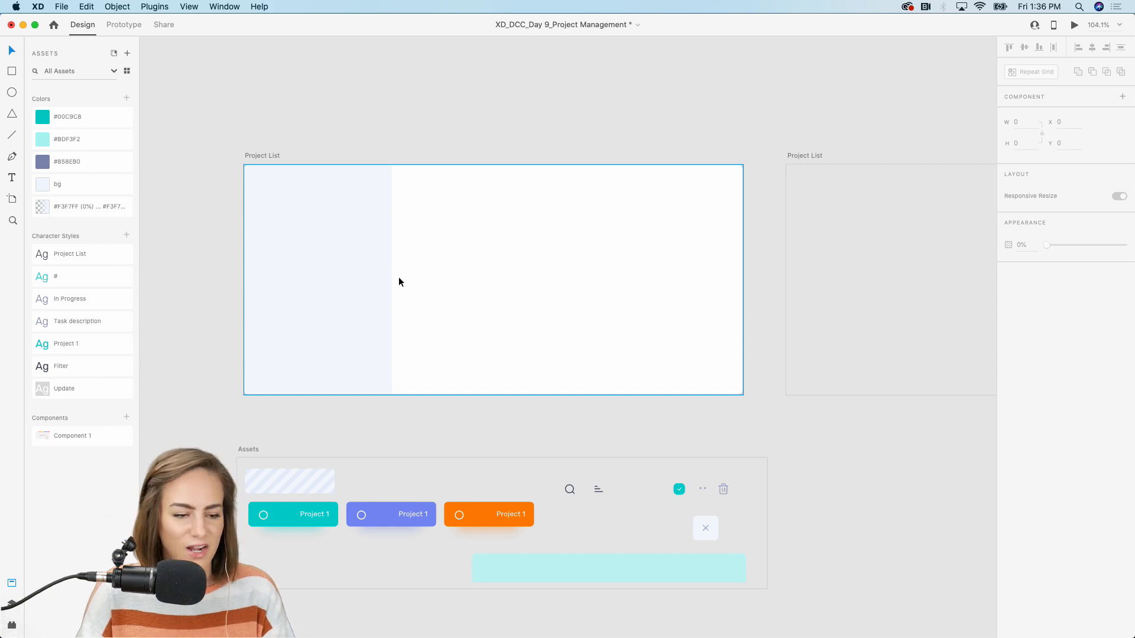
{"action": "scroll", "coordinate": [398, 282], "scroll_direction": "left", "scroll_amount": 2}
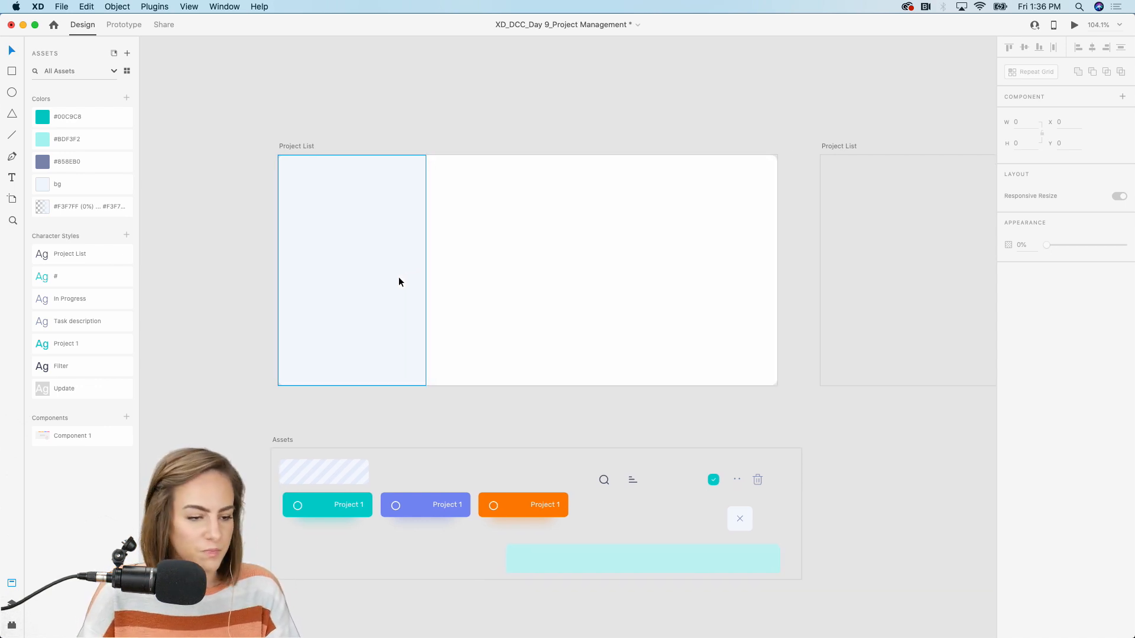
Add a text box about 160 by 57 reading "Project List" in the white area of the first Project List artboard
{"action": "scroll", "coordinate": [398, 277], "scroll_direction": "up", "scroll_amount": 3}
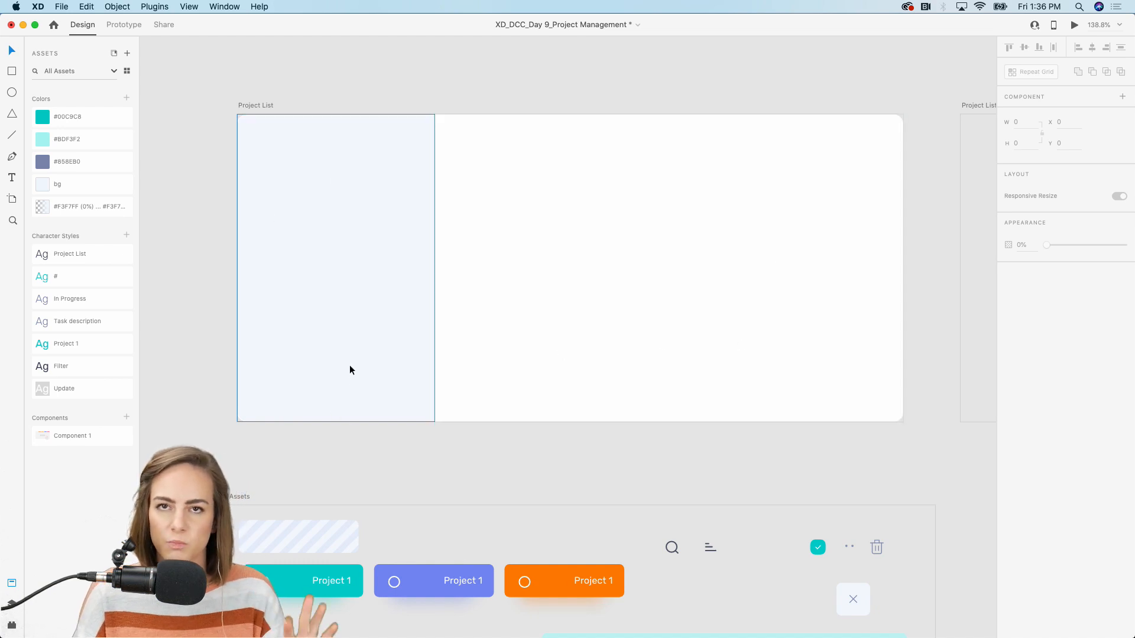
{"action": "left_click", "coordinate": [13, 177]}
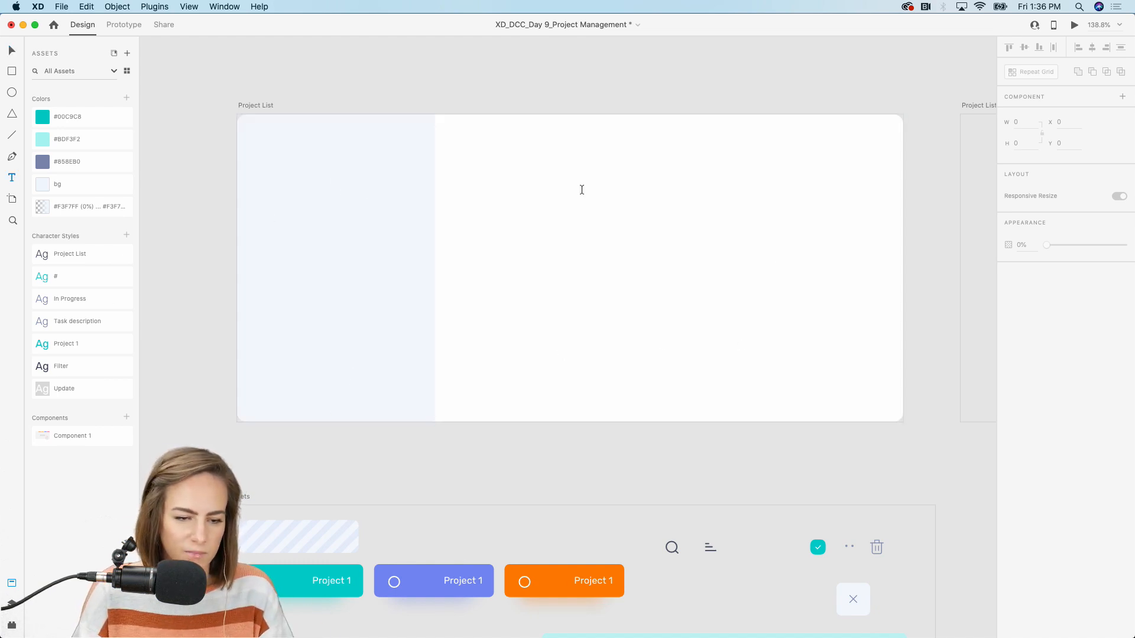
{"action": "left_click_drag", "start_coordinate": [480, 155], "coordinate": [611, 202]}
{"action": "type", "text": "P"}
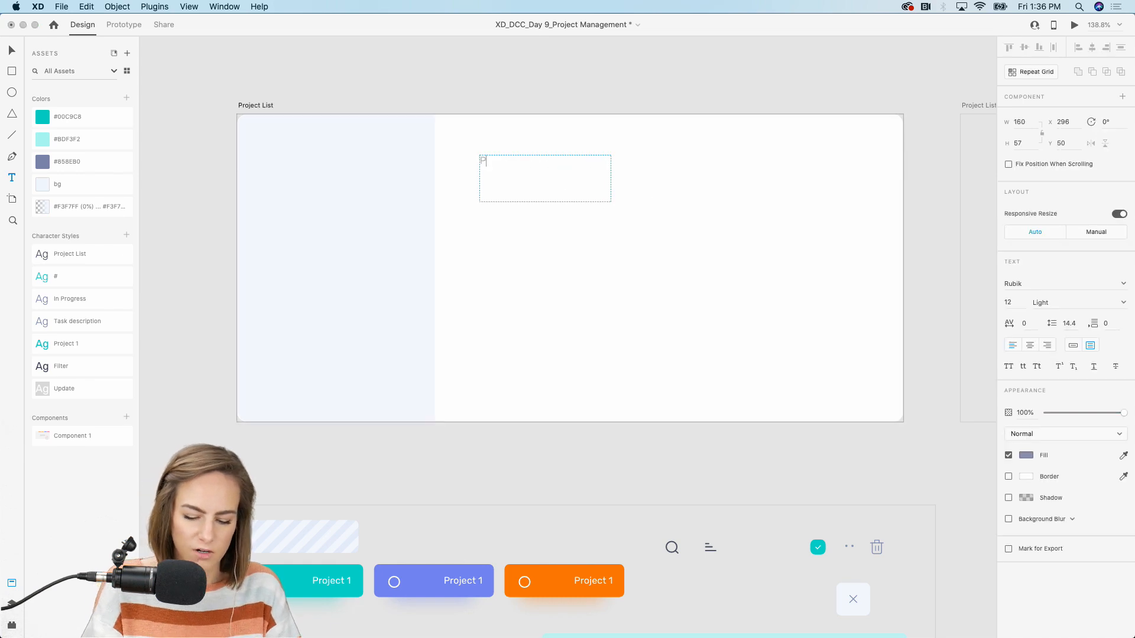
{"action": "type", "text": "roject List"}
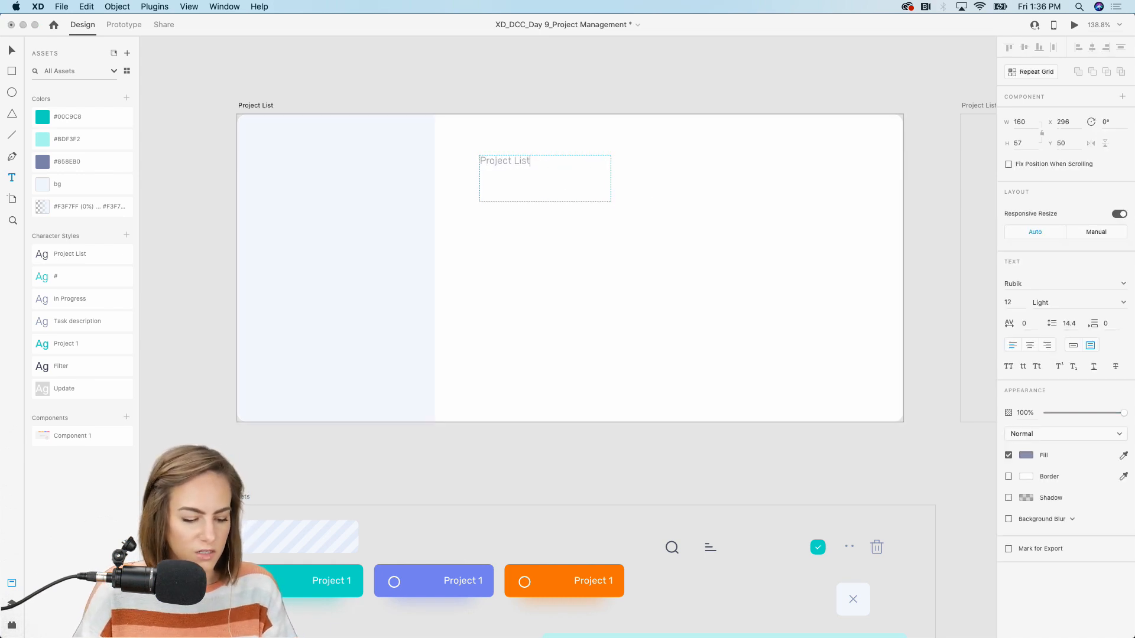
Style the heading as auto-width text with the Project List character style and move it to about X 286, Y 45
{"action": "key", "text": "Escape"}
{"action": "left_click", "coordinate": [1073, 345]}
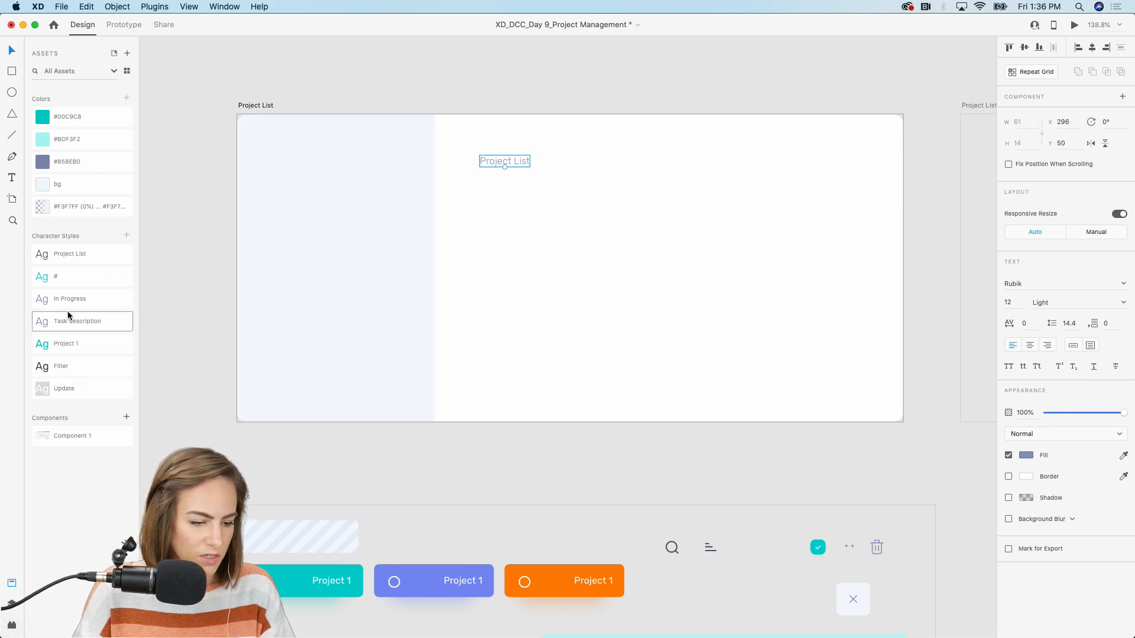
{"action": "left_click", "coordinate": [74, 253]}
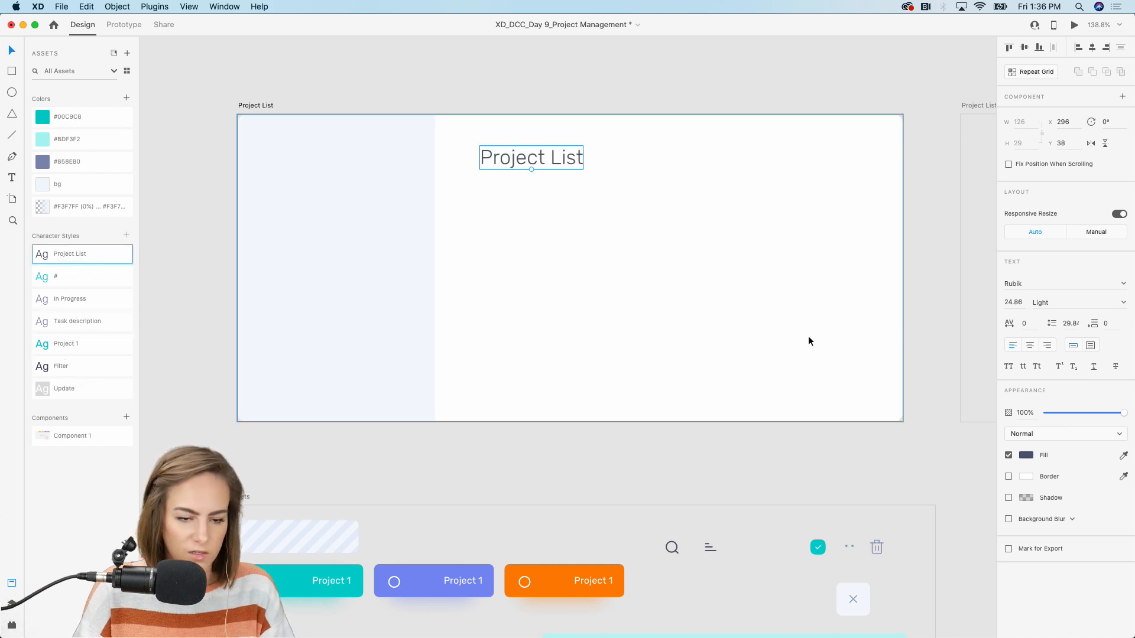
{"action": "mouse_move", "coordinate": [552, 166]}
{"action": "left_mouse_down"}
{"action": "mouse_move", "coordinate": [533, 172]}
{"action": "mouse_move", "coordinate": [543, 173]}
{"action": "left_mouse_up"}
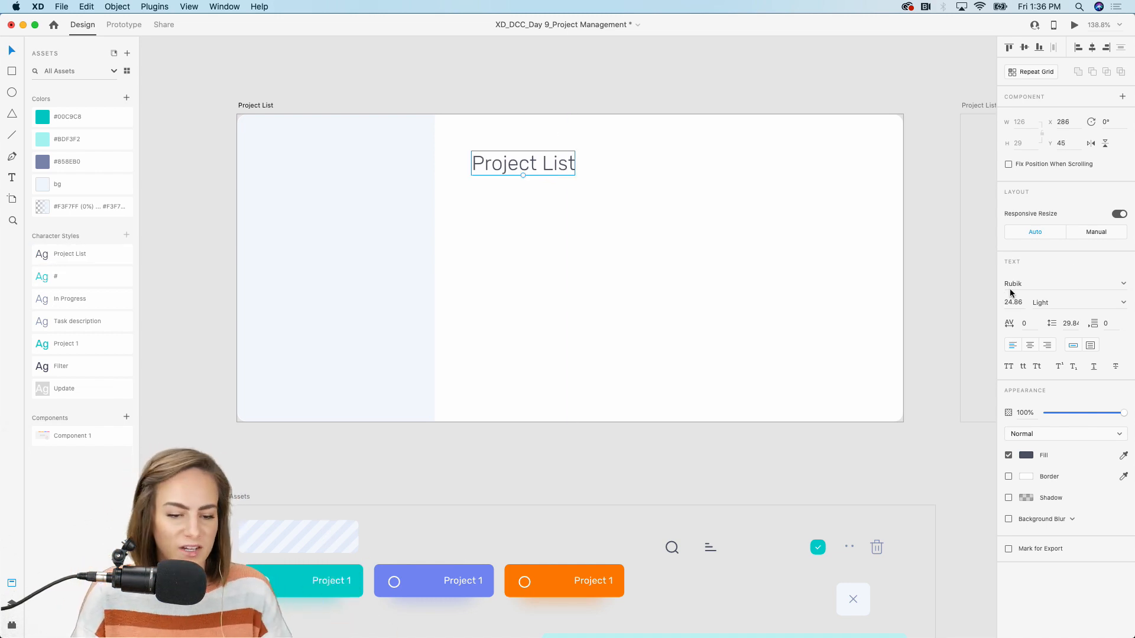
{"action": "left_click", "coordinate": [1123, 303]}
{"action": "left_click", "coordinate": [929, 152]}
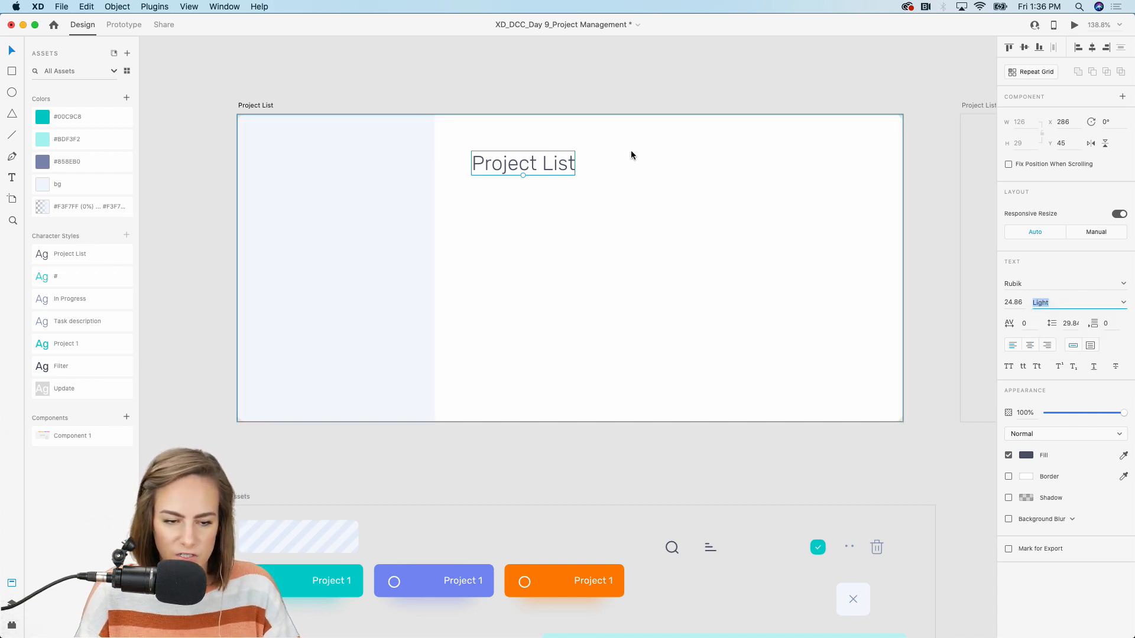
{"action": "left_click_drag", "start_coordinate": [514, 164], "coordinate": [658, 167]}
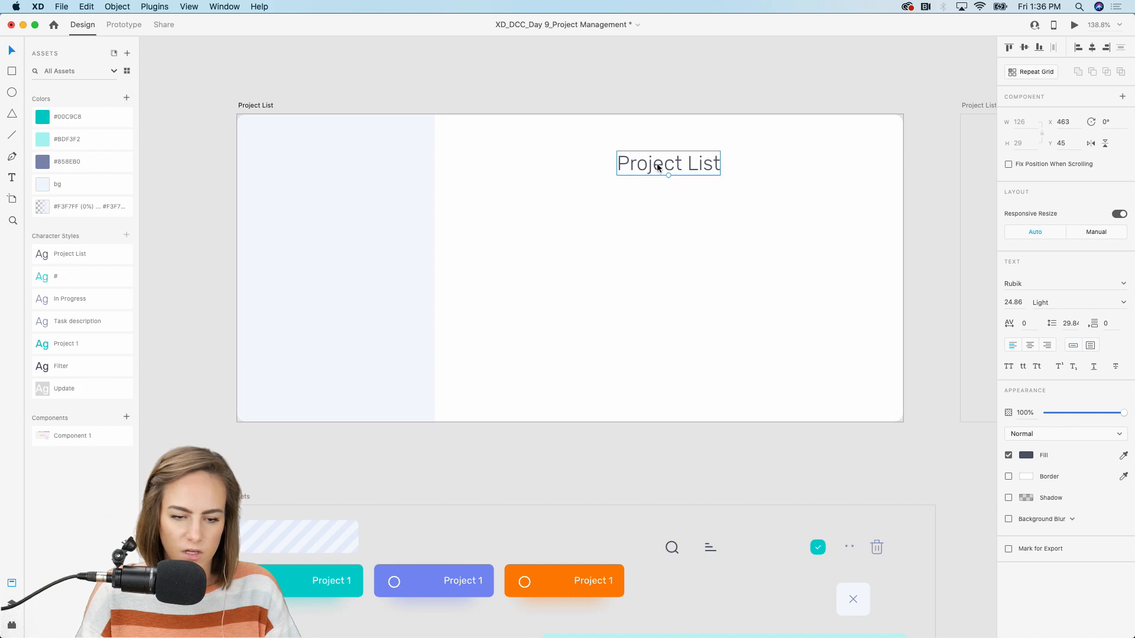
{"action": "key", "text": "super+z"}
Create an "In Progress" label at about Y 100 from a copy of the heading and apply the In Progress character style
{"action": "left_click_drag", "start_coordinate": [560, 164], "coordinate": [547, 215]}
{"action": "double_click", "coordinate": [547, 215]}
{"action": "key", "text": "BackSpace"}
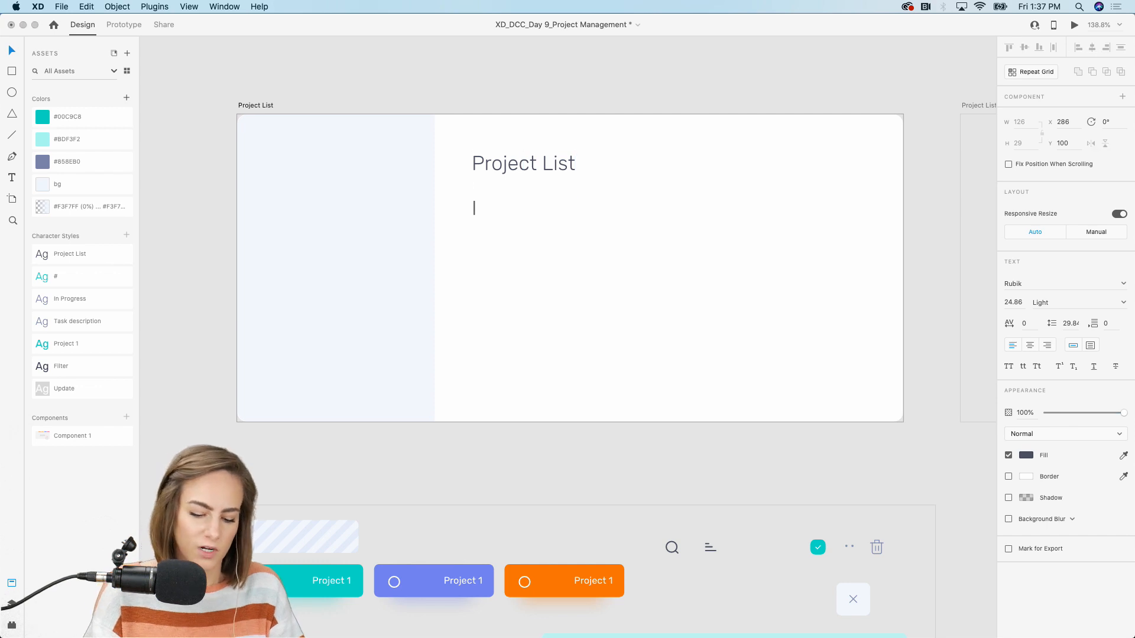
{"action": "type", "text": "In Pr"}
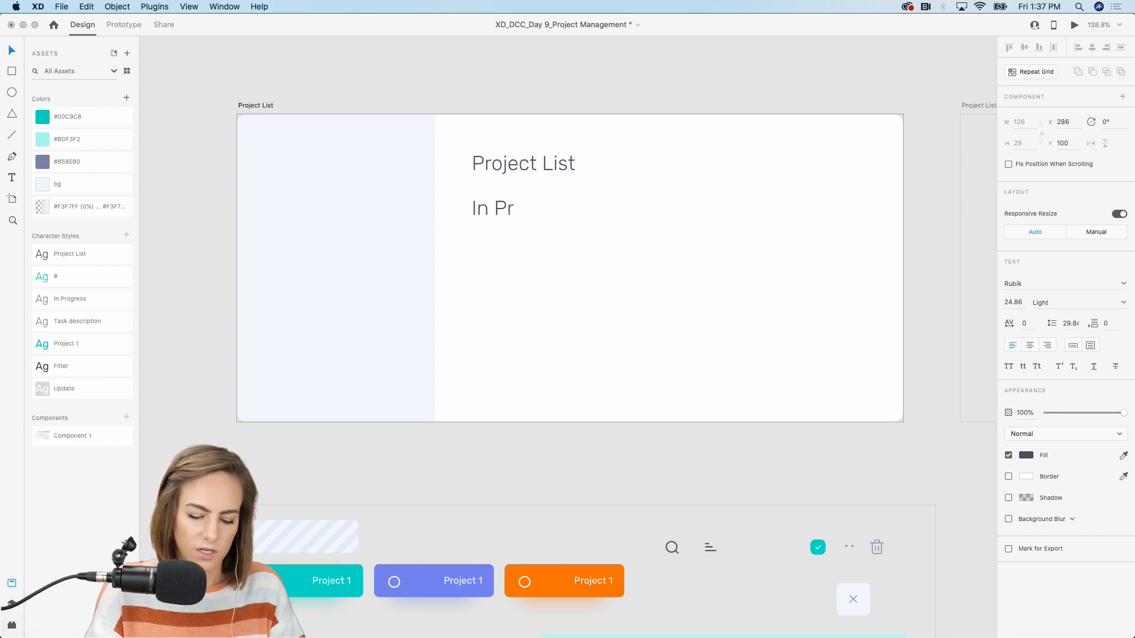
{"action": "type", "text": "ogress"}
{"action": "key", "text": "Escape"}
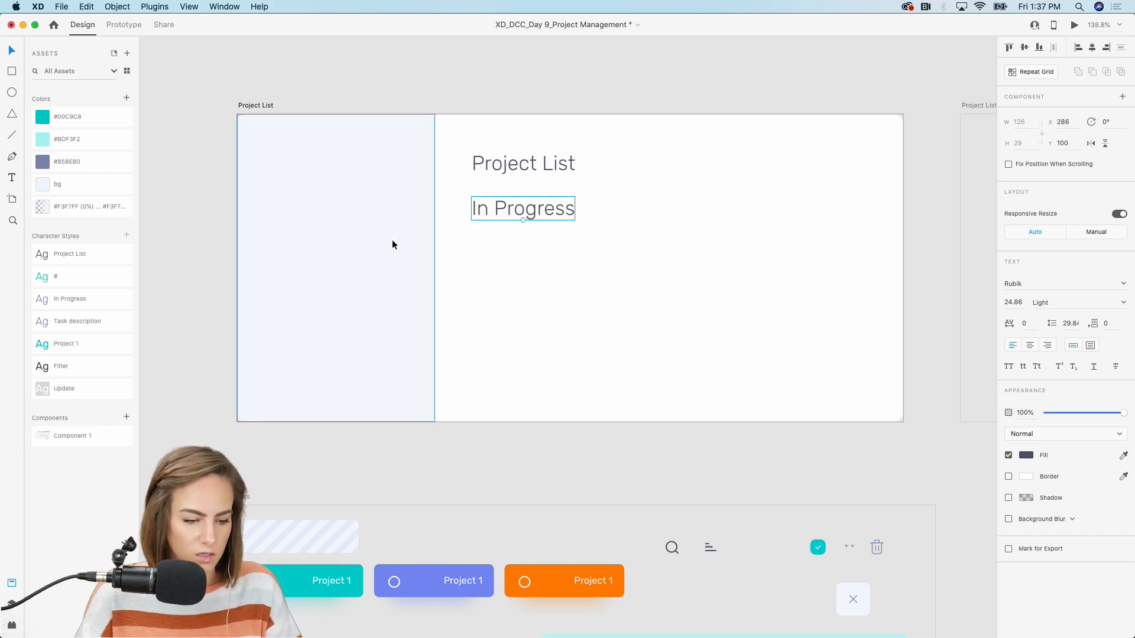
{"action": "left_click", "coordinate": [77, 299]}
Duplicate the In Progress label beside the original at about X 437, Y 112 and change the copy's text to "Blocked"
{"action": "key", "text": "super+d"}
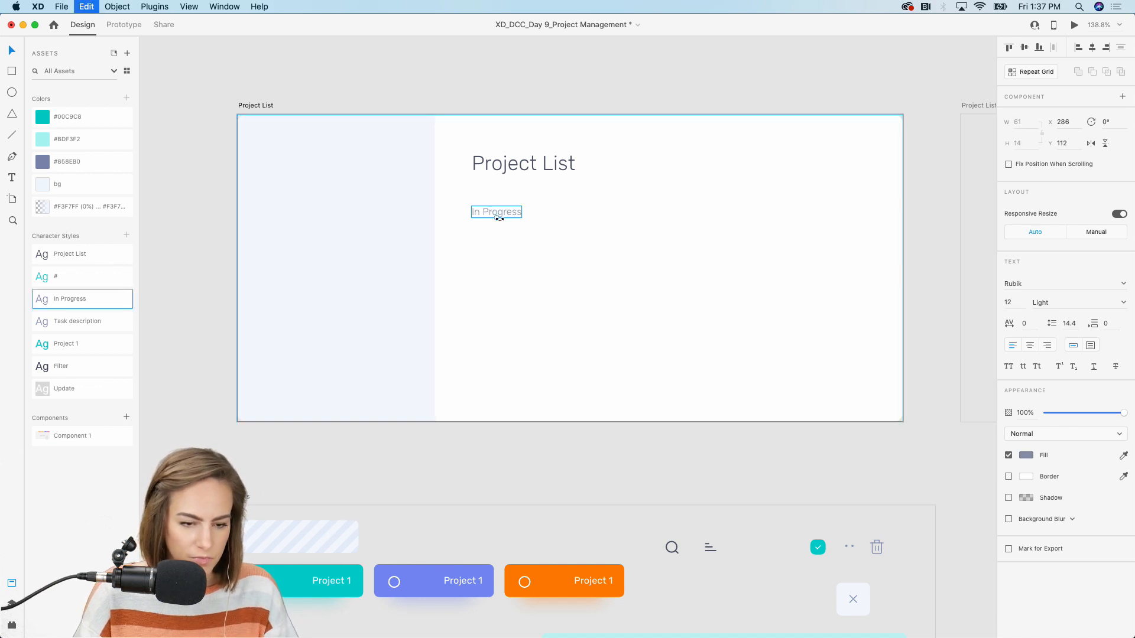
{"action": "left_click_drag", "start_coordinate": [487, 216], "coordinate": [614, 213]}
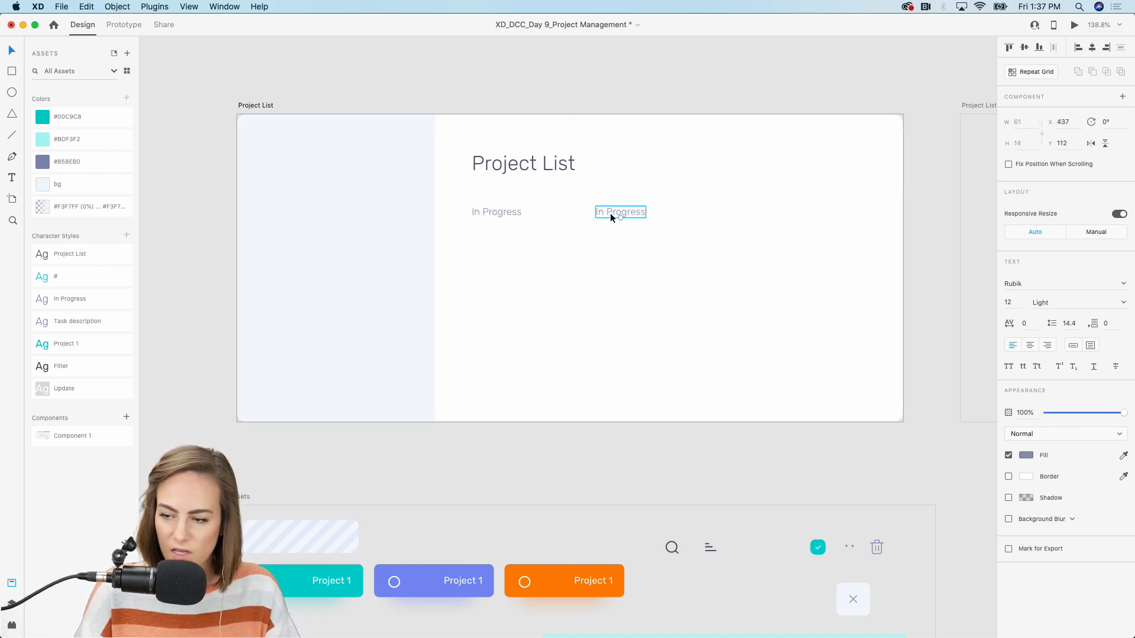
{"action": "double_click", "coordinate": [610, 213]}
{"action": "type", "text": "Blocked"}
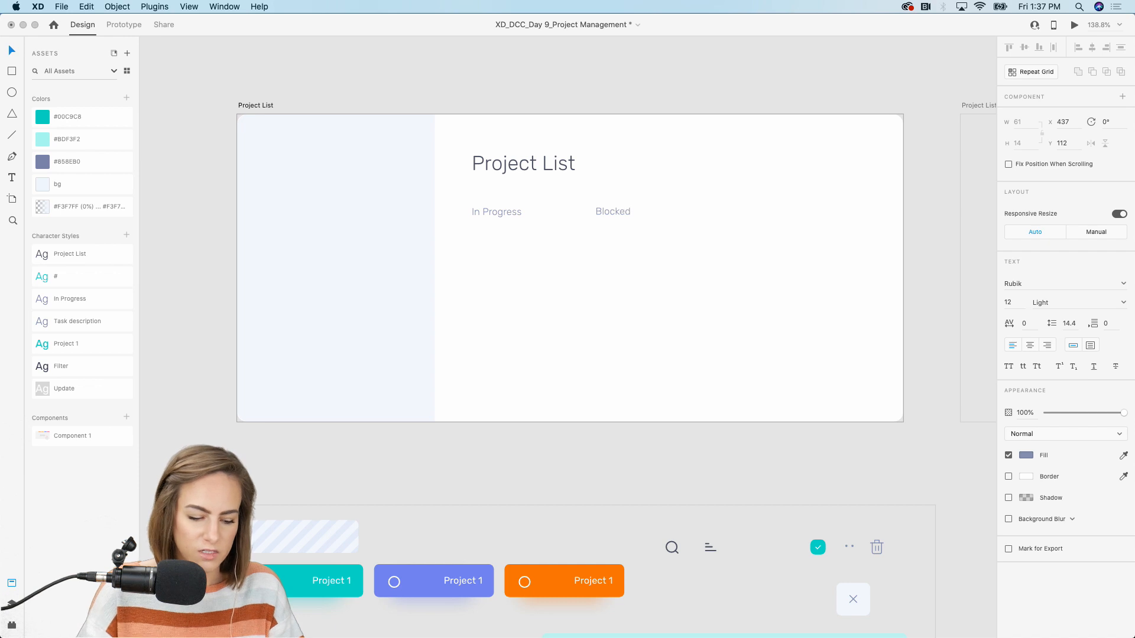
Duplicate the Blocked label farther along the row at about X 610, Y 112 and change the copy's text to "Done"
{"action": "key", "text": "Escape"}
{"action": "key", "text": "super+d"}
{"action": "left_click_drag", "start_coordinate": [603, 208], "coordinate": [744, 212]}
{"action": "double_click", "coordinate": [745, 211]}
{"action": "type", "text": "Done"}
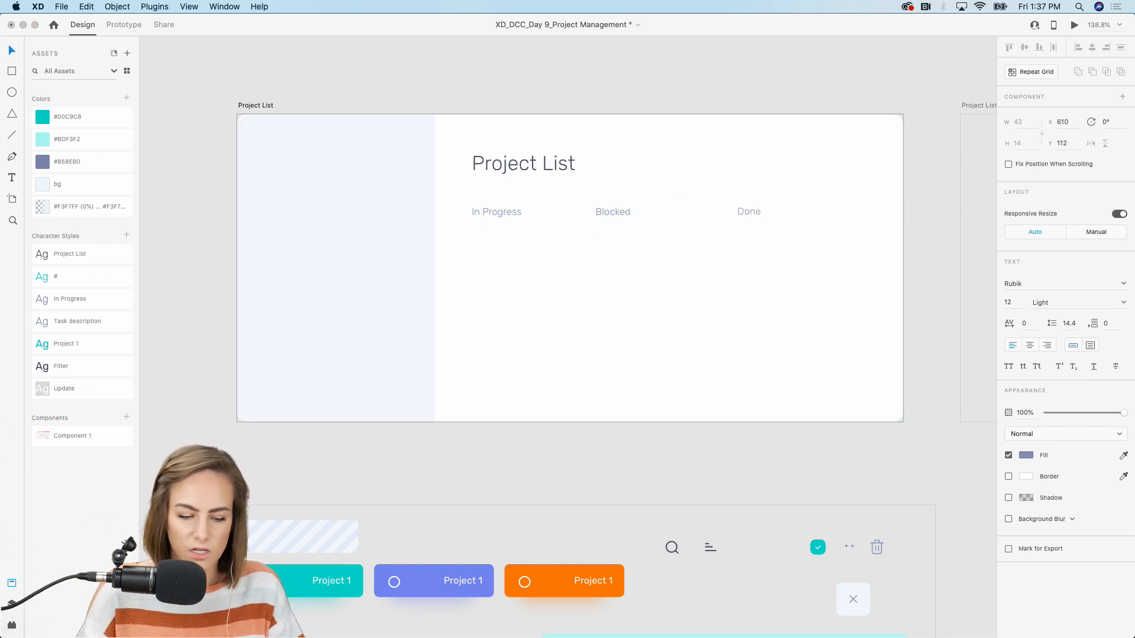
{"action": "key", "text": "Escape"}
Space out the column labels by moving Blocked to about X 460 and Done farther right on the same row
{"action": "left_click", "coordinate": [615, 212]}
{"action": "left_click_drag", "start_coordinate": [616, 208], "coordinate": [627, 209]}
{"action": "left_click_drag", "start_coordinate": [745, 216], "coordinate": [770, 214]}
{"action": "left_click_drag", "start_coordinate": [643, 218], "coordinate": [648, 217]}
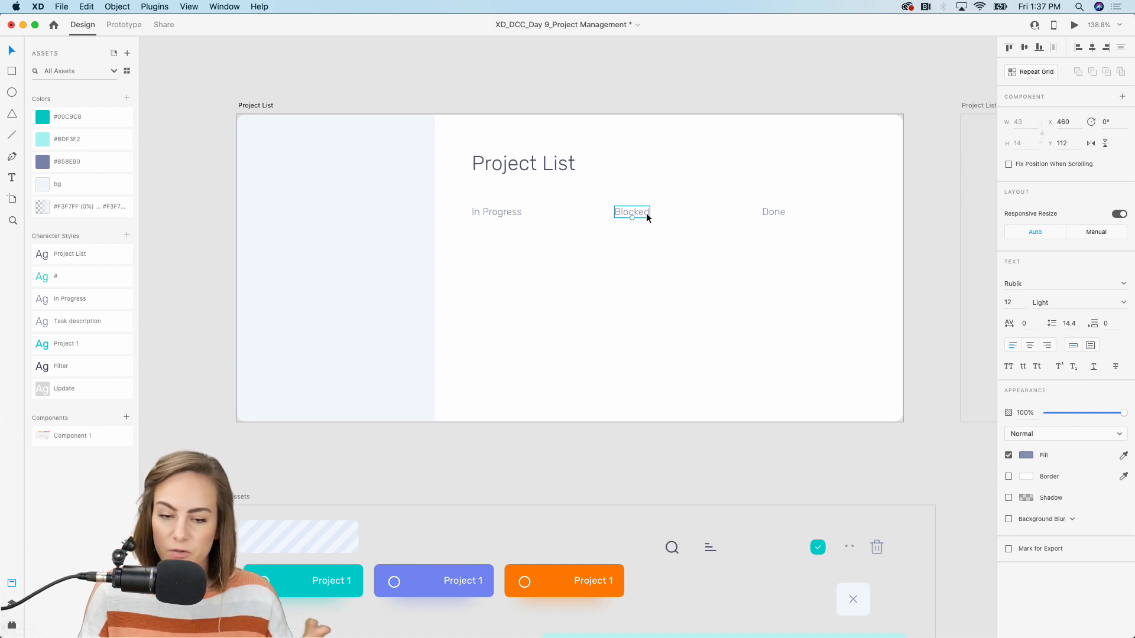
{"action": "left_click", "coordinate": [558, 94]}
{"action": "scroll", "coordinate": [558, 94], "scroll_direction": "up", "scroll_amount": 3}
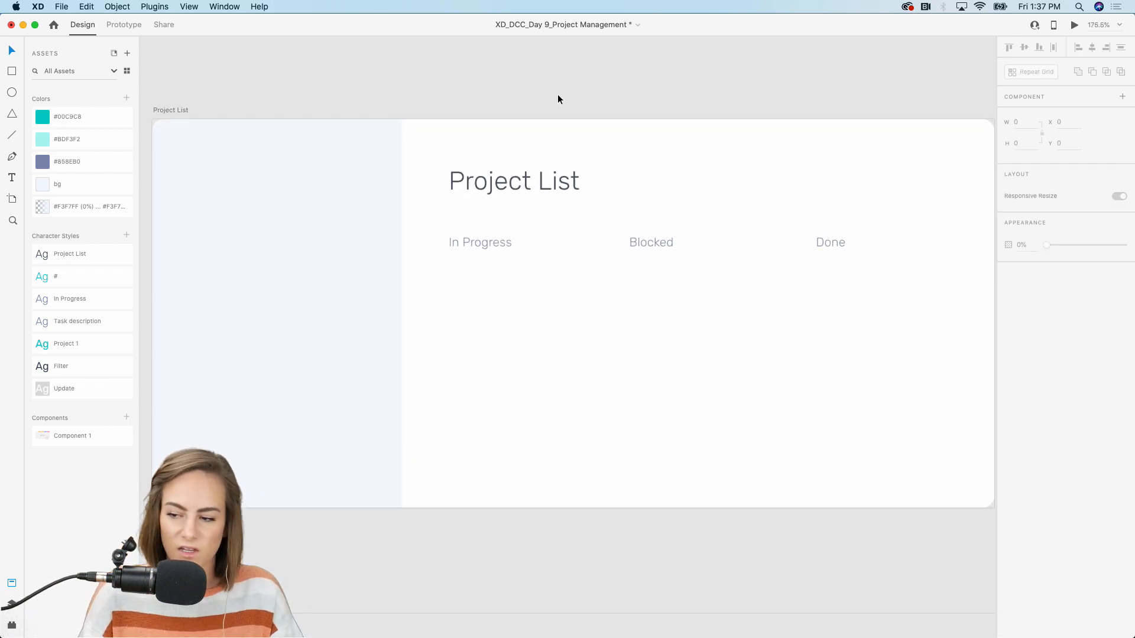
{"action": "scroll", "coordinate": [558, 98], "scroll_direction": "down", "scroll_amount": 2}
Copy the In Progress label into the pale blue area at about X 39, Y 31 and change its text to "Not Started"
{"action": "left_click", "coordinate": [473, 226]}
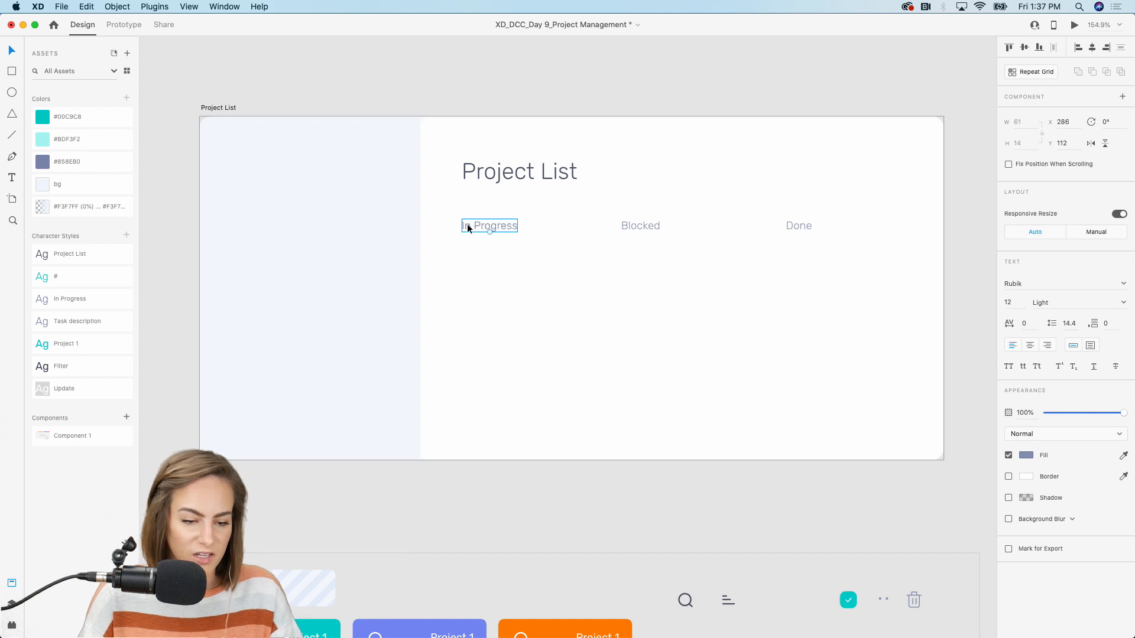
{"action": "left_click_drag", "start_coordinate": [468, 228], "coordinate": [247, 155]}
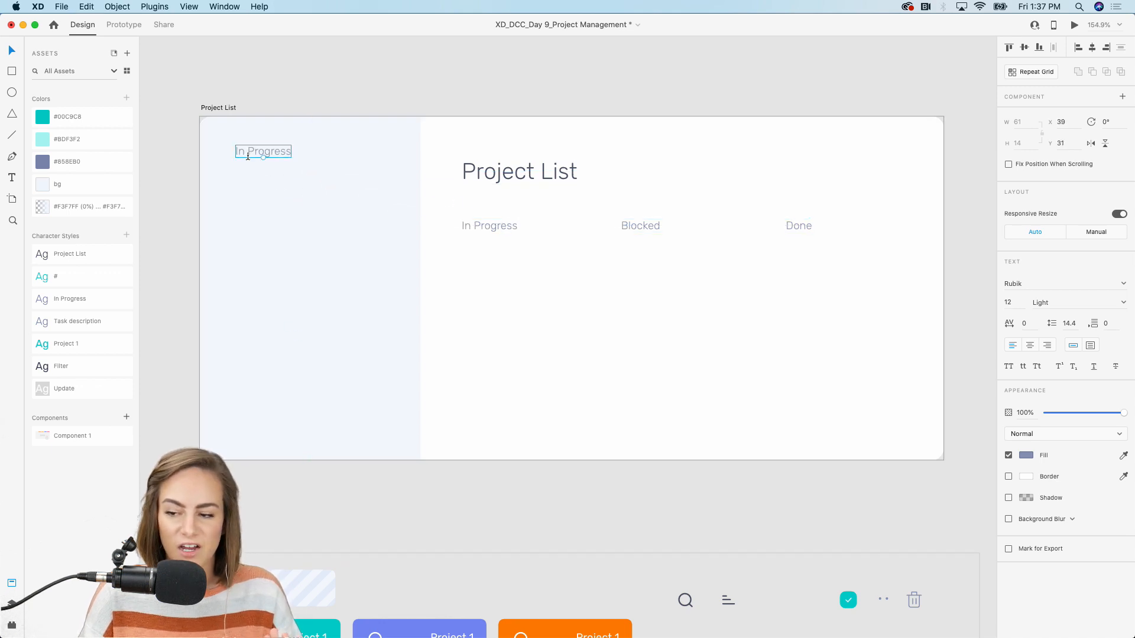
{"action": "double_click", "coordinate": [247, 153]}
{"action": "type", "text": "Not Star"}
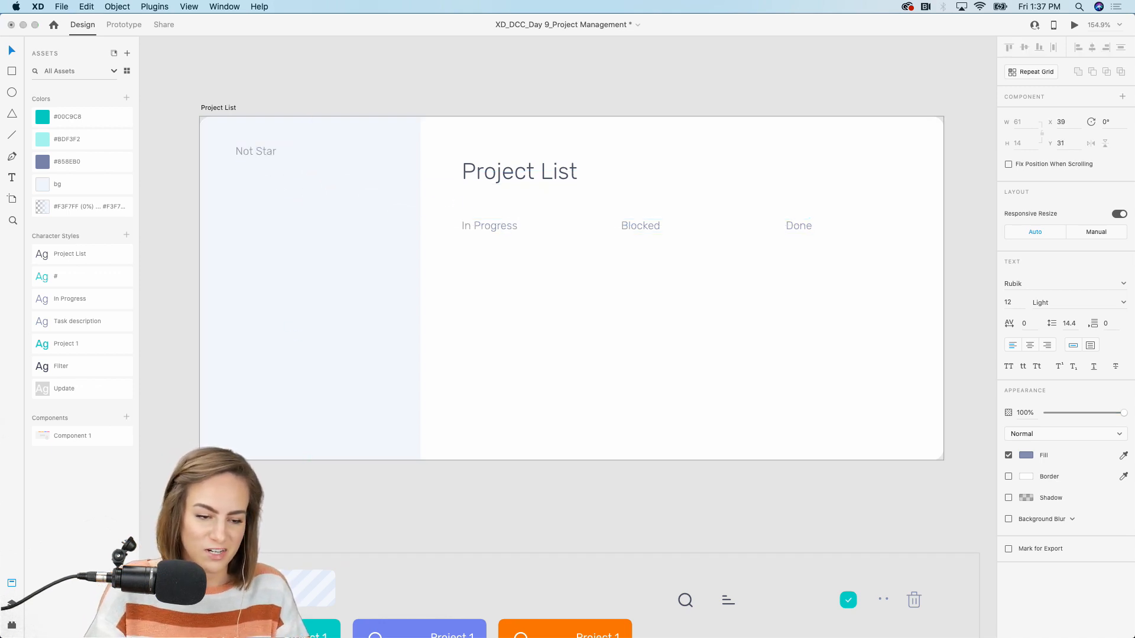
{"action": "type", "text": "ted"}
{"action": "key", "text": "Escape"}
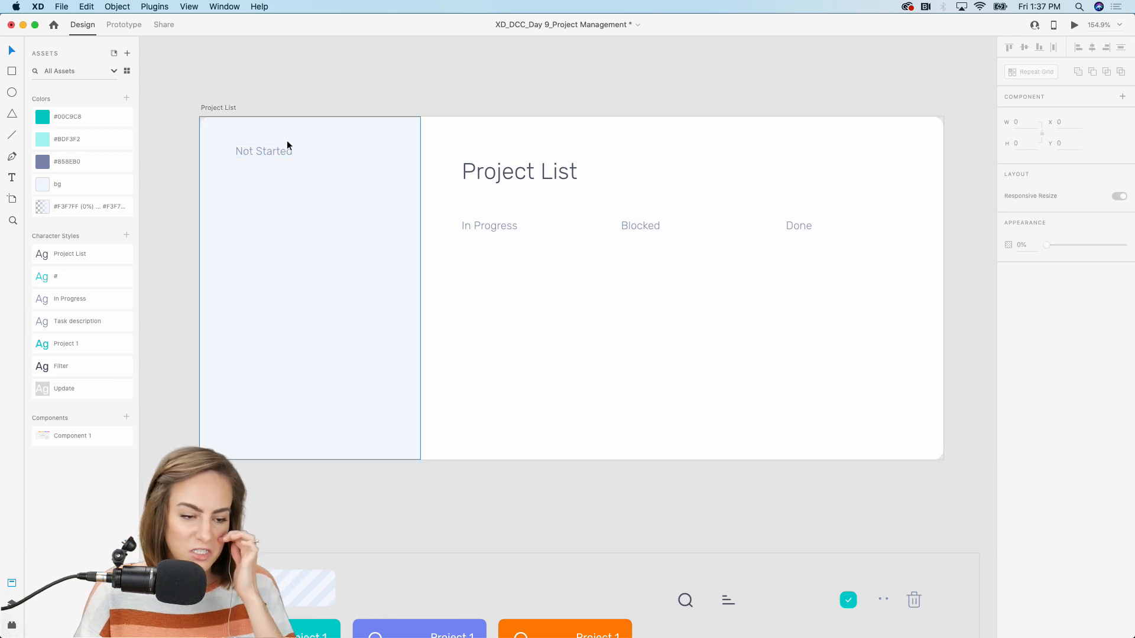
{"action": "left_click_drag", "start_coordinate": [275, 150], "coordinate": [273, 151]}
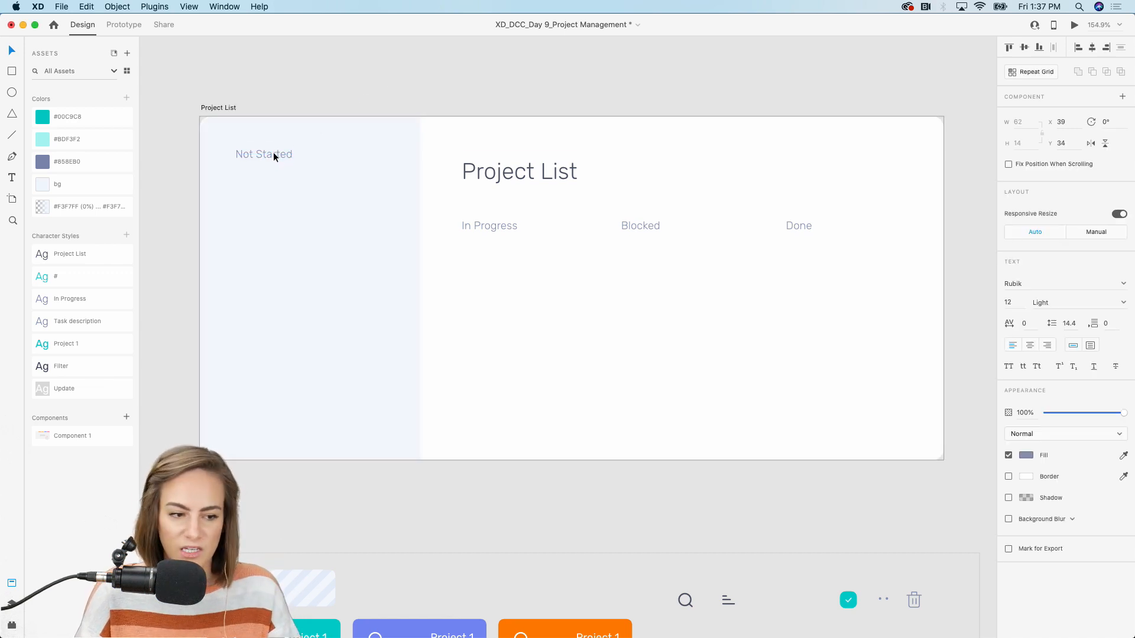
{"action": "left_click", "coordinate": [387, 87]}
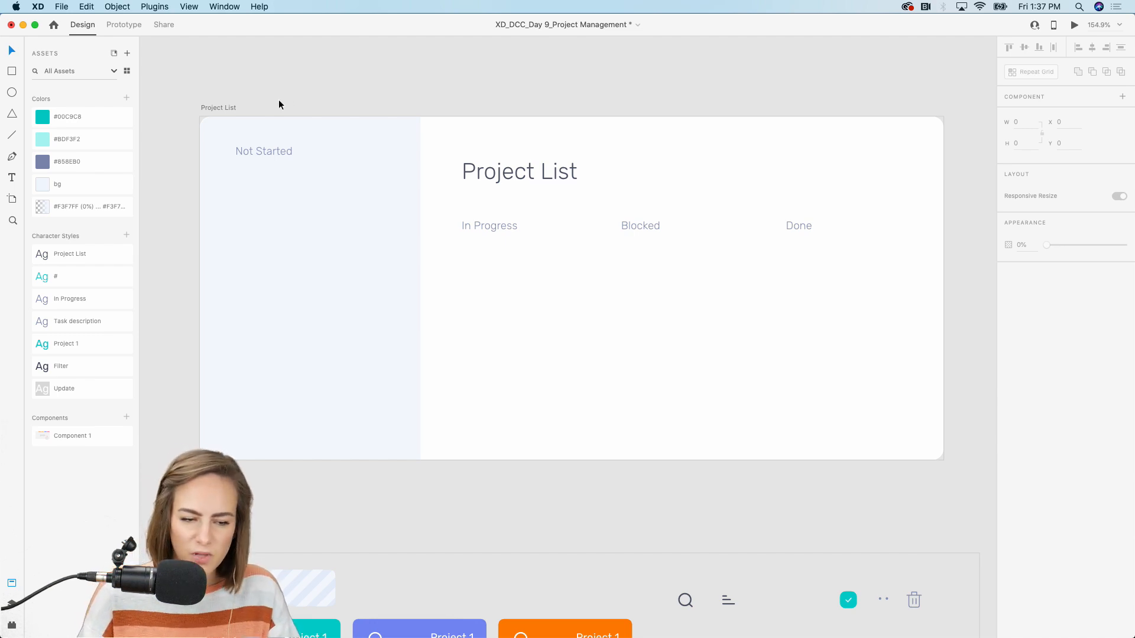
Copy the search and menu-line icons from the Assets artboard and place them level with the Project List heading at about X 668, Y 52
{"action": "scroll", "coordinate": [499, 395], "scroll_direction": "right", "scroll_amount": 2}
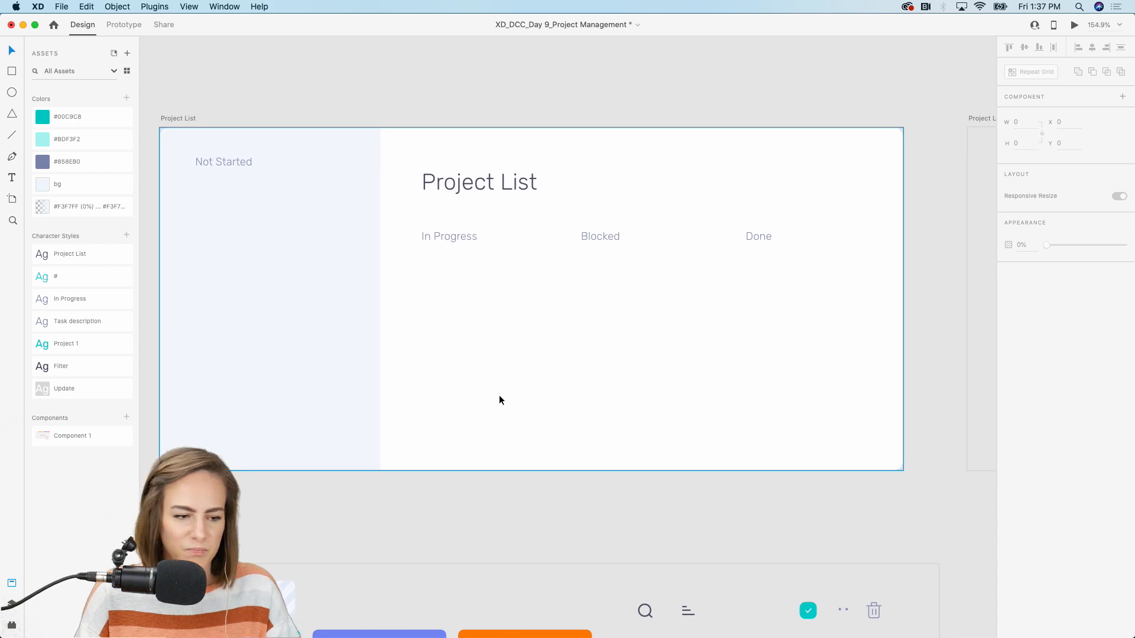
{"action": "scroll", "coordinate": [499, 395], "scroll_direction": "down", "scroll_amount": 5}
{"action": "scroll", "coordinate": [655, 491], "scroll_direction": "up", "scroll_amount": 3}
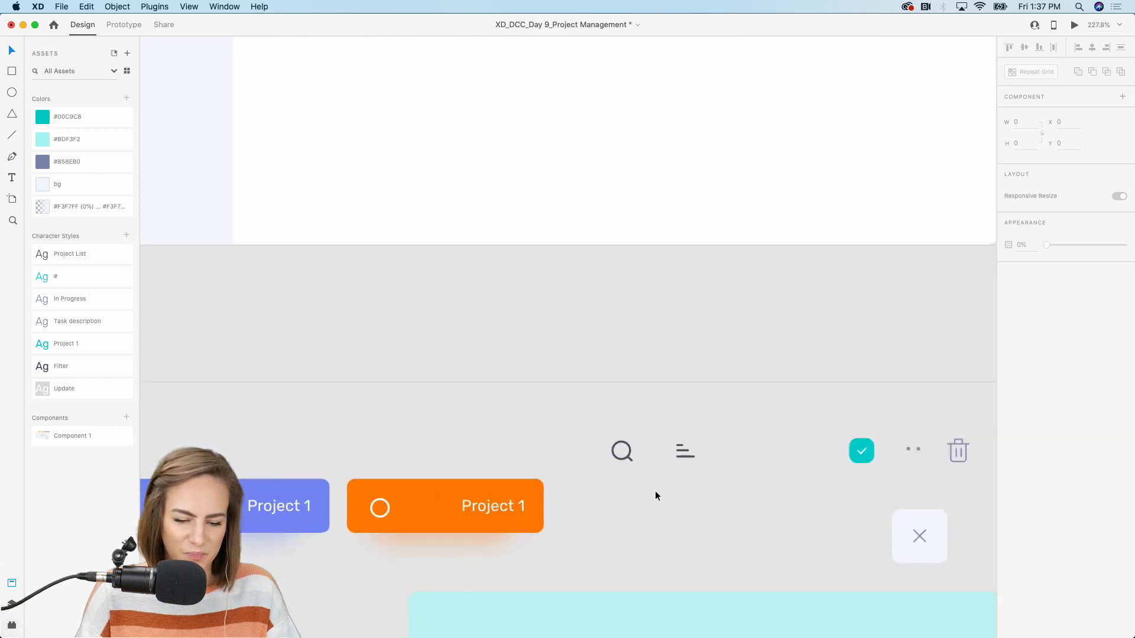
{"action": "left_click", "coordinate": [629, 458]}
{"action": "left_click", "coordinate": [684, 459], "text": "shift"}
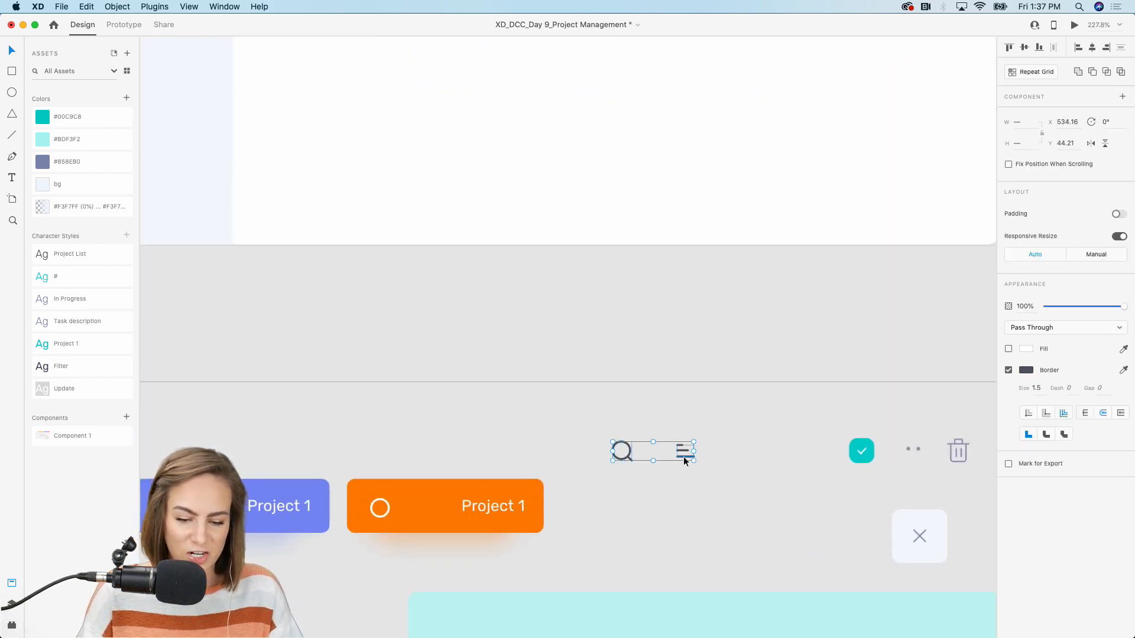
{"action": "scroll", "coordinate": [683, 458], "scroll_direction": "down", "scroll_amount": 1}
{"action": "scroll", "coordinate": [683, 458], "scroll_direction": "up", "scroll_amount": 3}
{"action": "scroll", "coordinate": [684, 465], "scroll_direction": "up", "scroll_amount": 5}
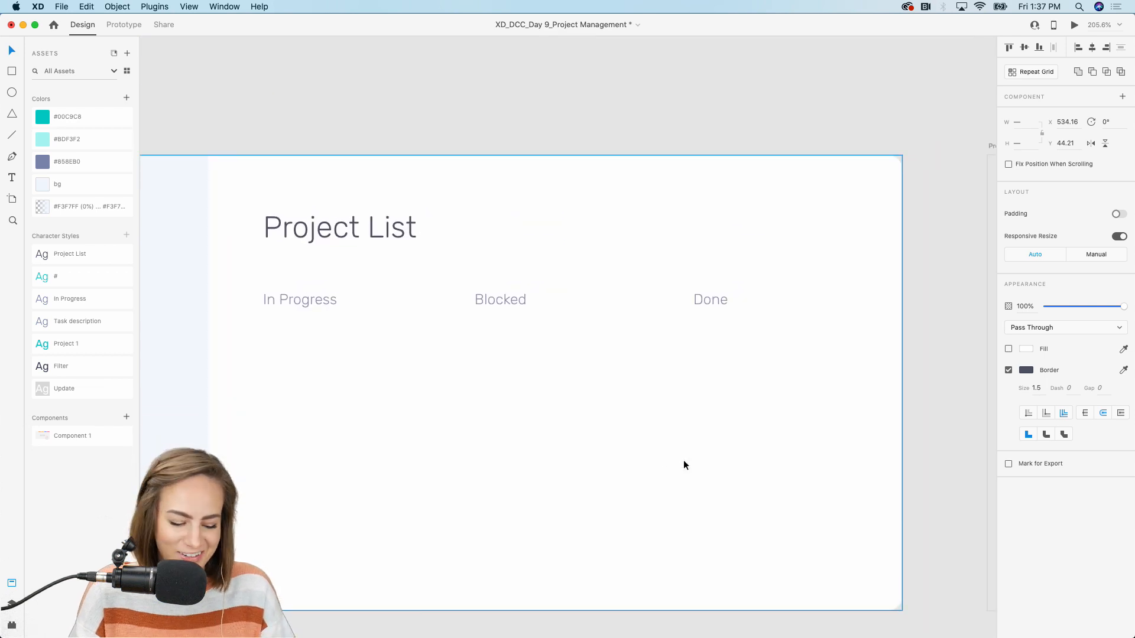
{"action": "key", "text": "super+v"}
{"action": "left_click_drag", "start_coordinate": [595, 335], "coordinate": [794, 216]}
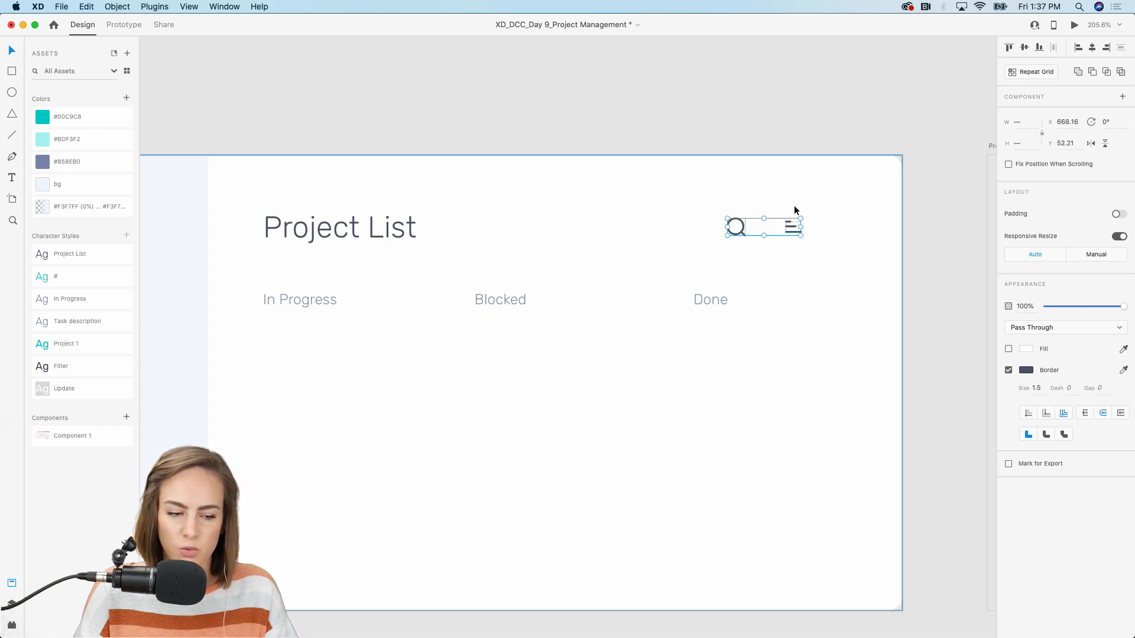
{"action": "left_click", "coordinate": [785, 84]}
{"action": "scroll", "coordinate": [785, 84], "scroll_direction": "down", "scroll_amount": 3}
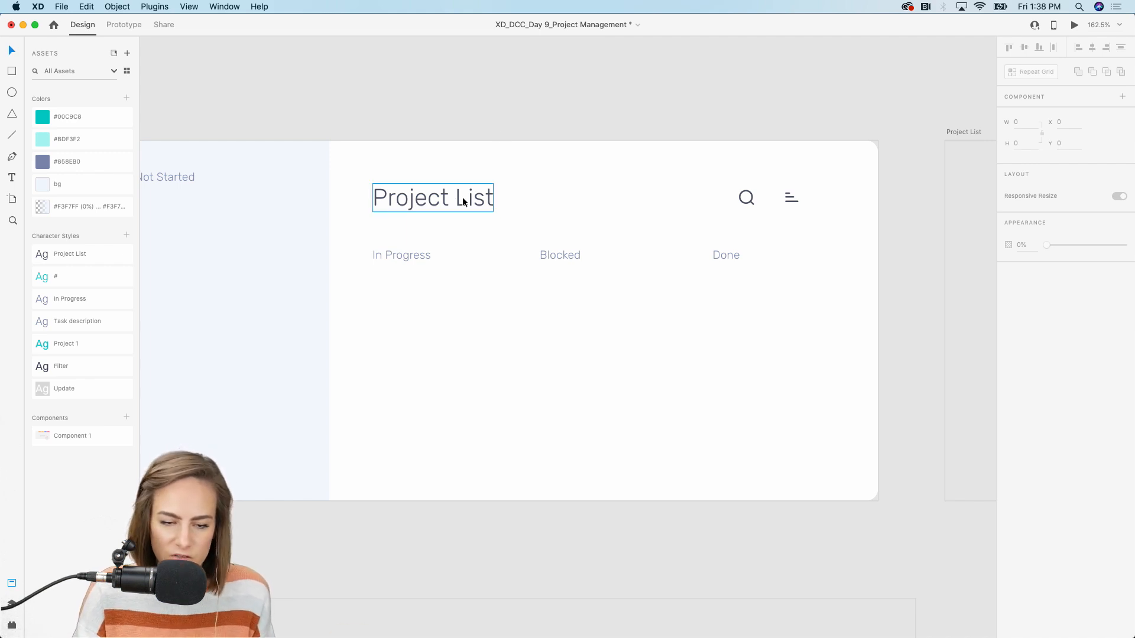
Place a copy of the Blocked label beside the heading icons and shift both icons and label left, putting the label at about X 673, Y 52
{"action": "scroll", "coordinate": [793, 203], "scroll_direction": "up", "scroll_amount": 5}
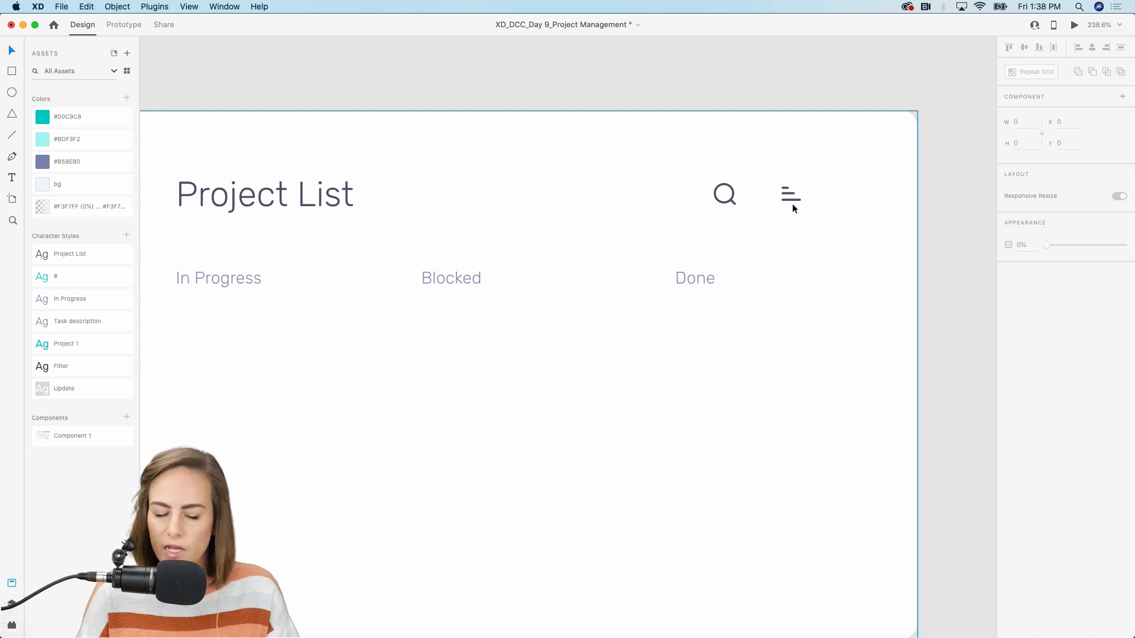
{"action": "scroll", "coordinate": [793, 203], "scroll_direction": "down", "scroll_amount": 3}
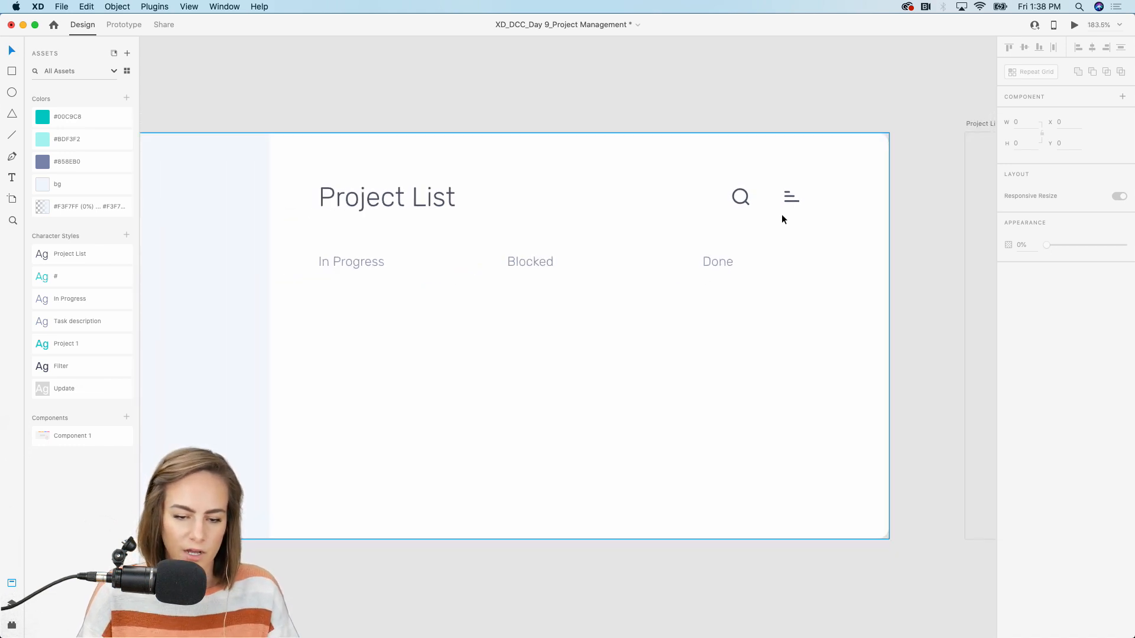
{"action": "left_click", "coordinate": [524, 264]}
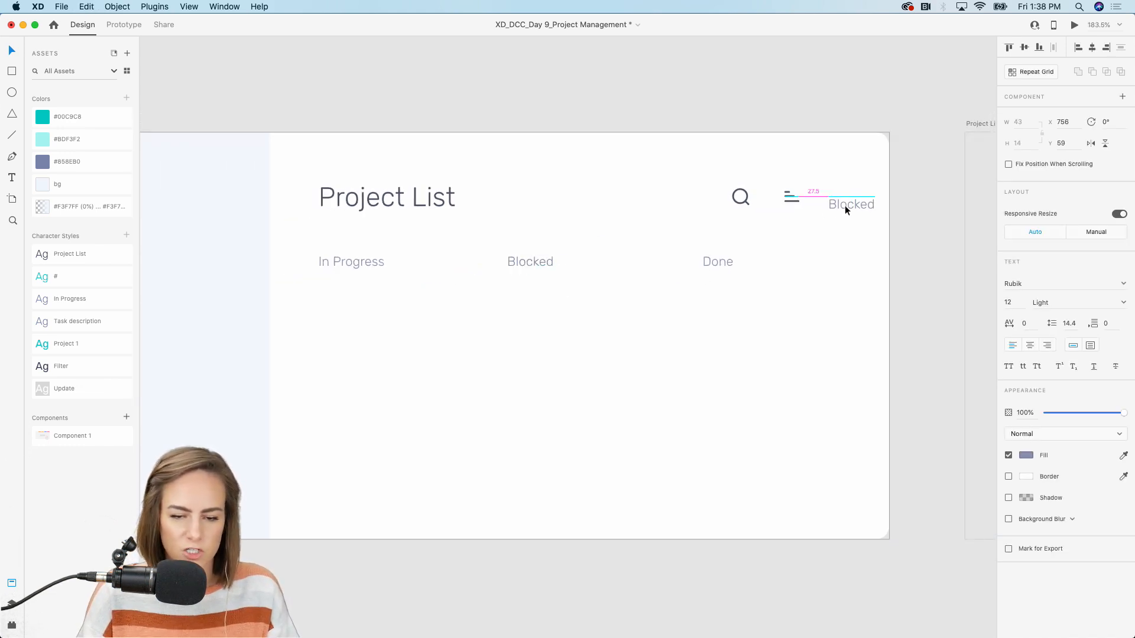
{"action": "left_click_drag", "start_coordinate": [845, 205], "coordinate": [844, 198]}
{"action": "left_click", "coordinate": [786, 200], "text": "shift"}
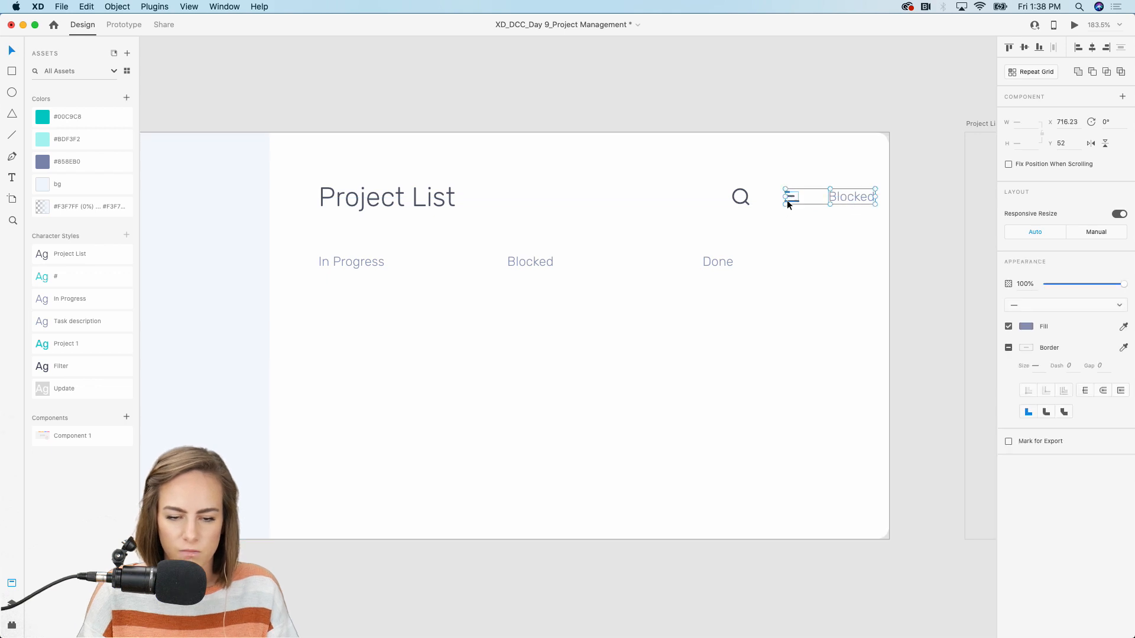
{"action": "left_click", "coordinate": [743, 200], "text": "shift"}
{"action": "left_click_drag", "start_coordinate": [743, 200], "coordinate": [654, 201]}
{"action": "left_click", "coordinate": [758, 162]}
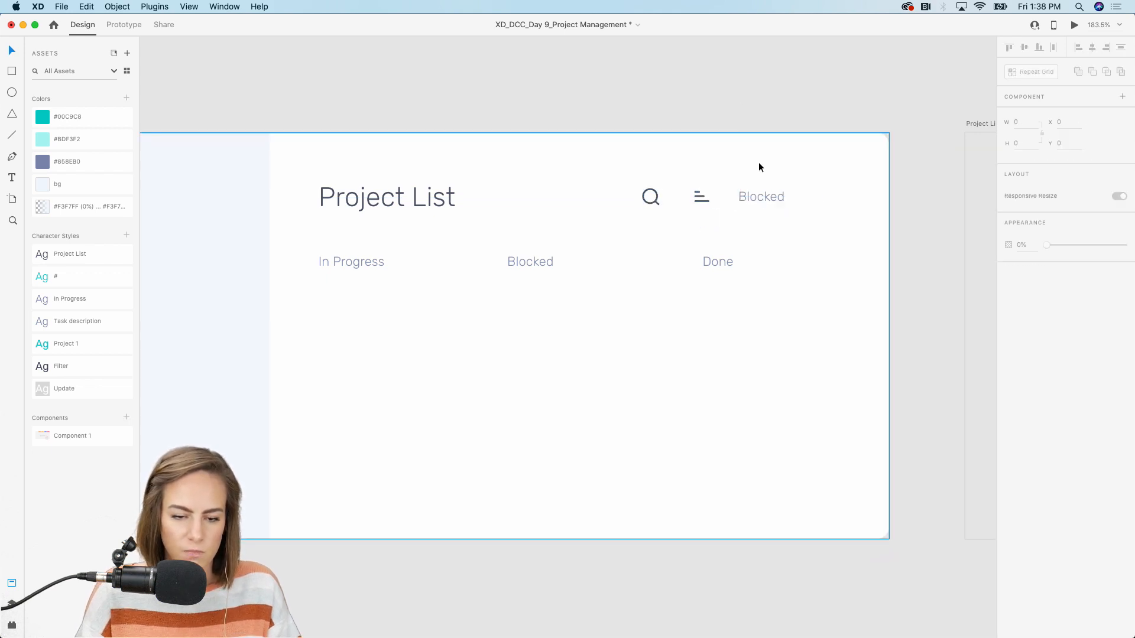
Change the copied label beside the icons to "Filter" and apply the Filter character style
{"action": "left_click", "coordinate": [750, 195]}
{"action": "double_click", "coordinate": [750, 195]}
{"action": "type", "text": "Filter"}
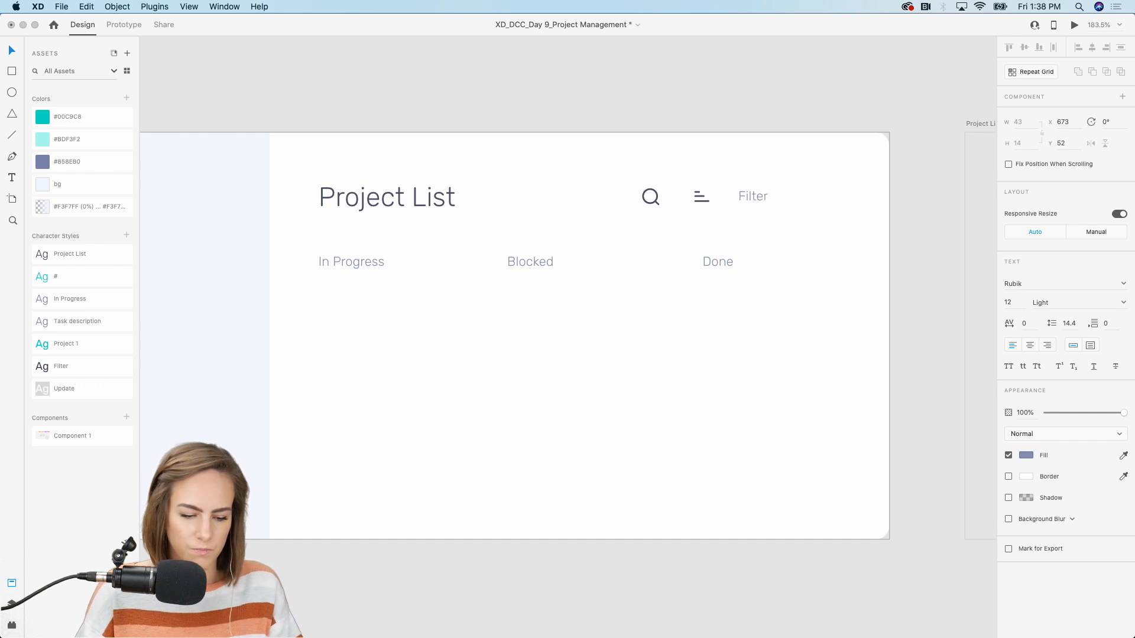
{"action": "key", "text": "Escape"}
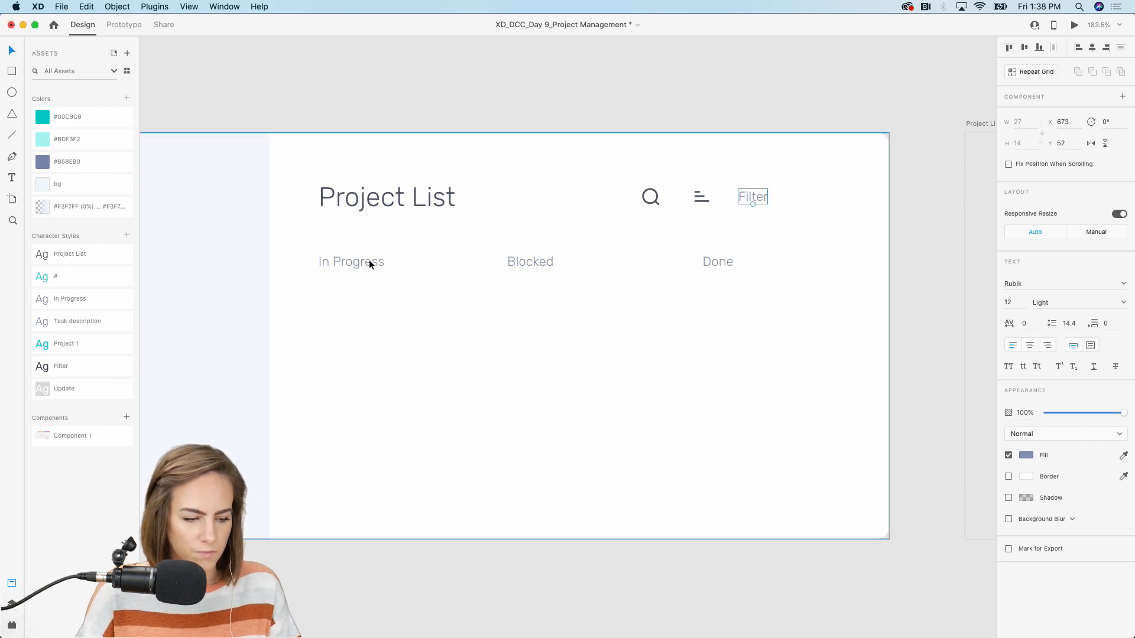
{"action": "left_click", "coordinate": [67, 363]}
Duplicate the Filter label at about X 723, Y 52, change the copy's text to "All Tasks" and set its opacity to 41%
{"action": "left_click_drag", "start_coordinate": [751, 197], "coordinate": [804, 197], "text": "alt"}
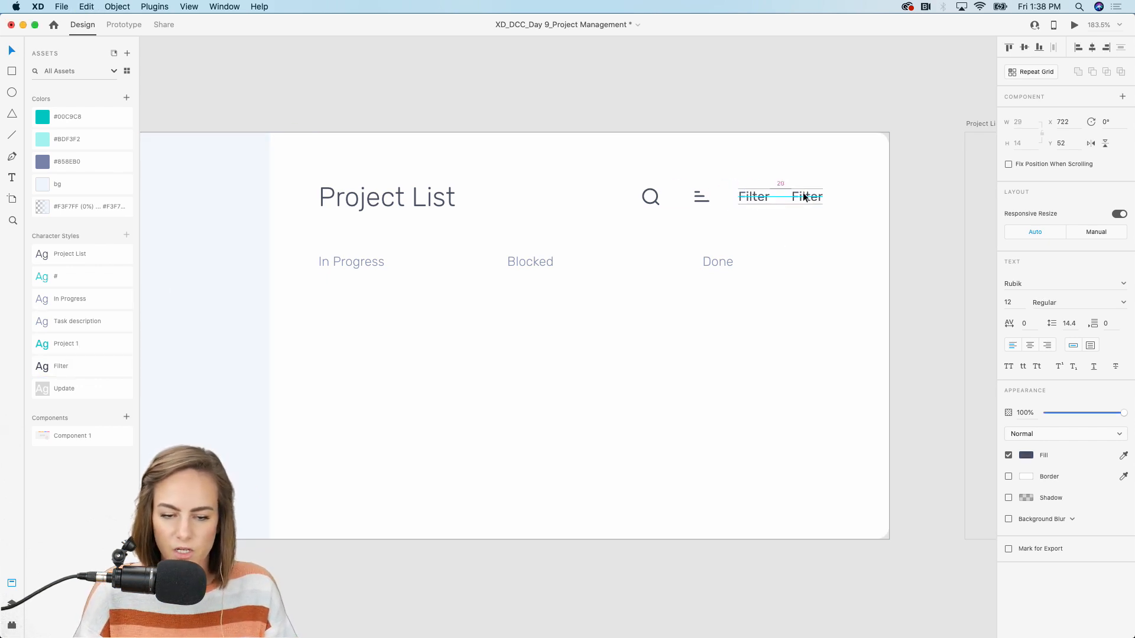
{"action": "double_click", "coordinate": [805, 197]}
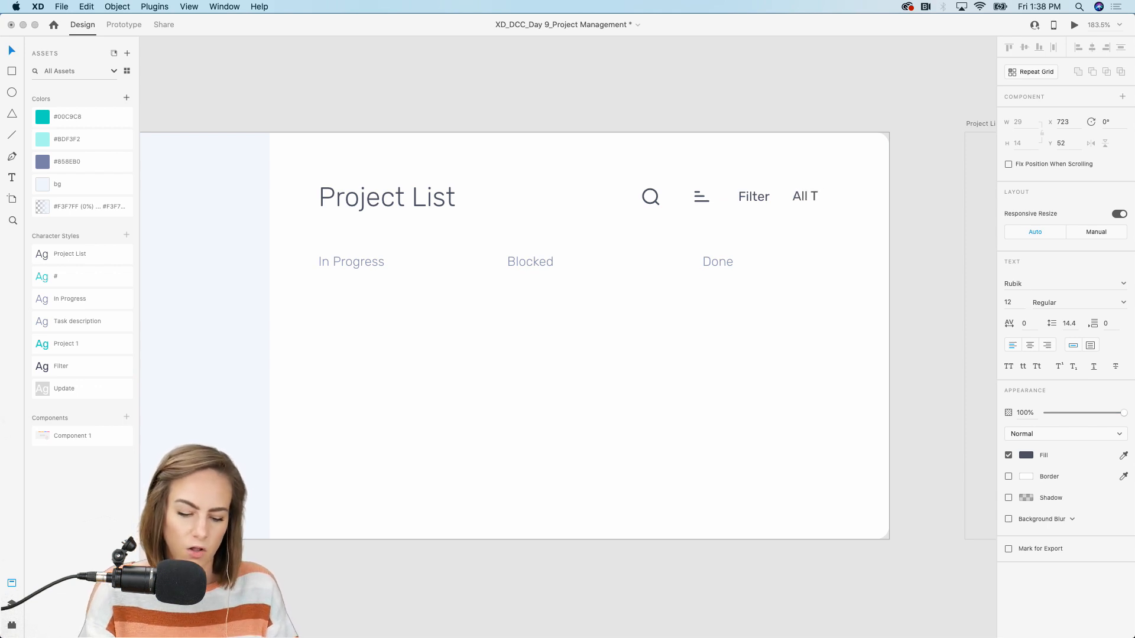
{"action": "key", "text": "Escape"}
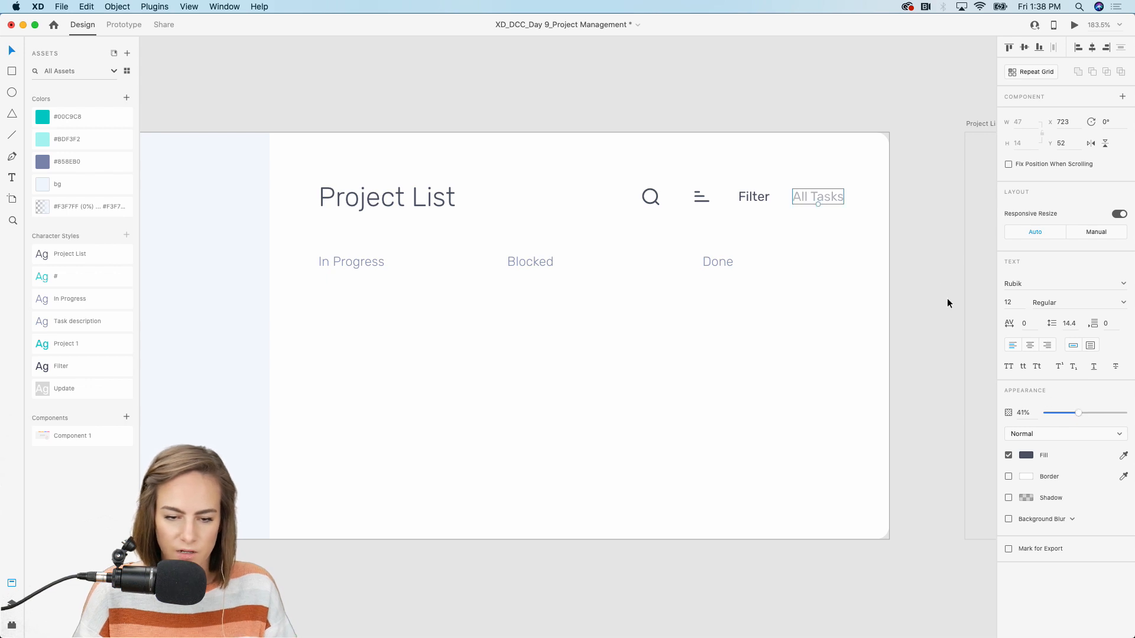
Move the heading row's two icons and two labels slightly right together, placing the Filter label at about X 682
{"action": "left_click", "coordinate": [929, 221]}
{"action": "left_click_drag", "start_coordinate": [928, 214], "coordinate": [654, 190]}
{"action": "left_click_drag", "start_coordinate": [733, 123], "coordinate": [769, 157]}
{"action": "left_click_drag", "start_coordinate": [811, 196], "coordinate": [821, 196]}
{"action": "left_click", "coordinate": [833, 89]}
Swap the two label texts so the dark one reads "All Tasks" and the faded one "Filter", and leave a gap between them
{"action": "double_click", "coordinate": [761, 195]}
{"action": "double_click", "coordinate": [759, 194]}
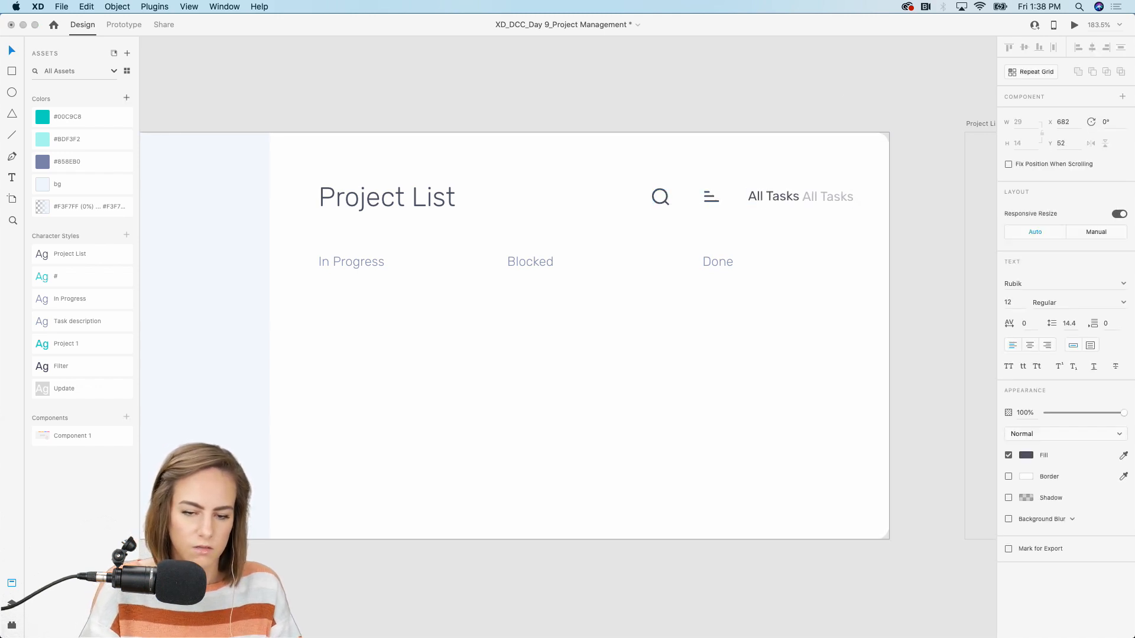
{"action": "left_click", "coordinate": [846, 198]}
{"action": "double_click", "coordinate": [846, 198]}
{"action": "type", "text": "Filter"}
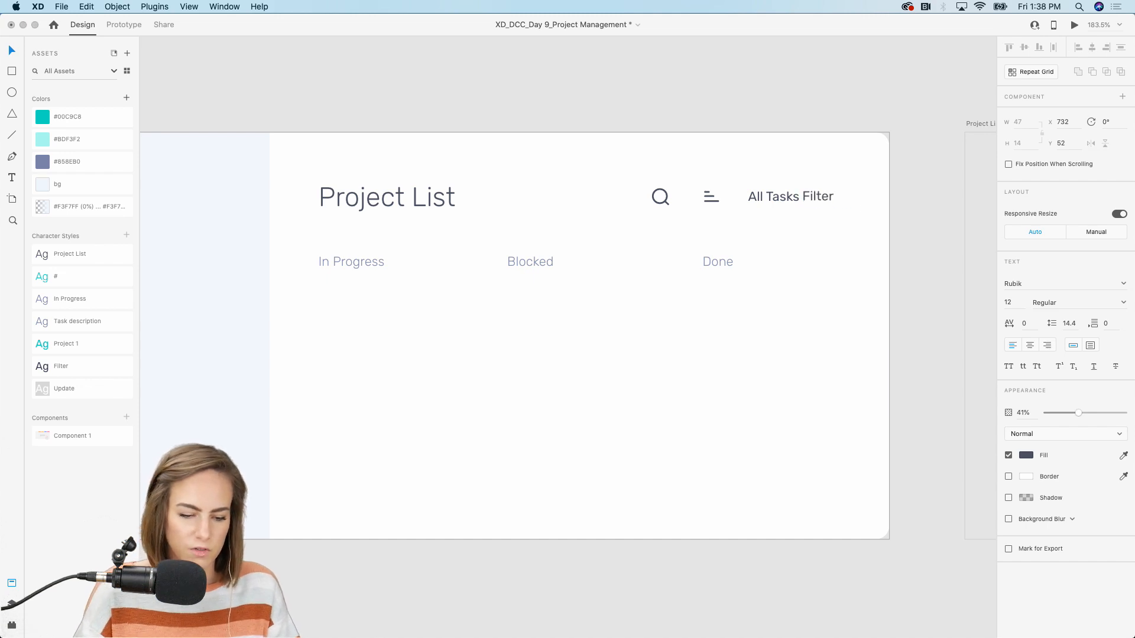
{"action": "key", "text": "Escape"}
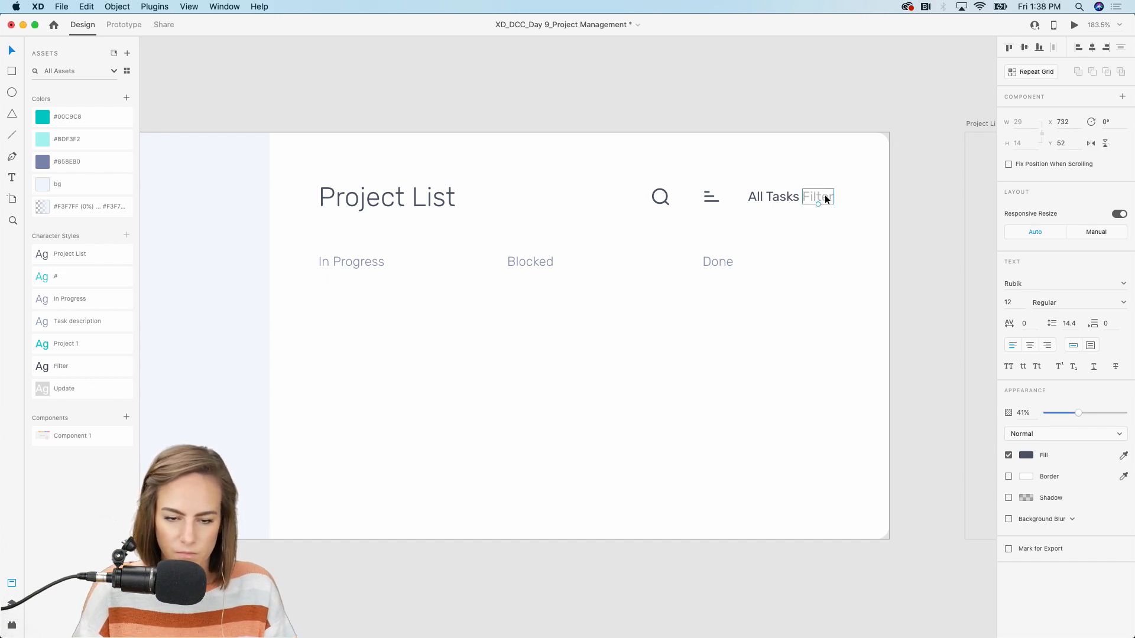
{"action": "left_click", "coordinate": [810, 98]}
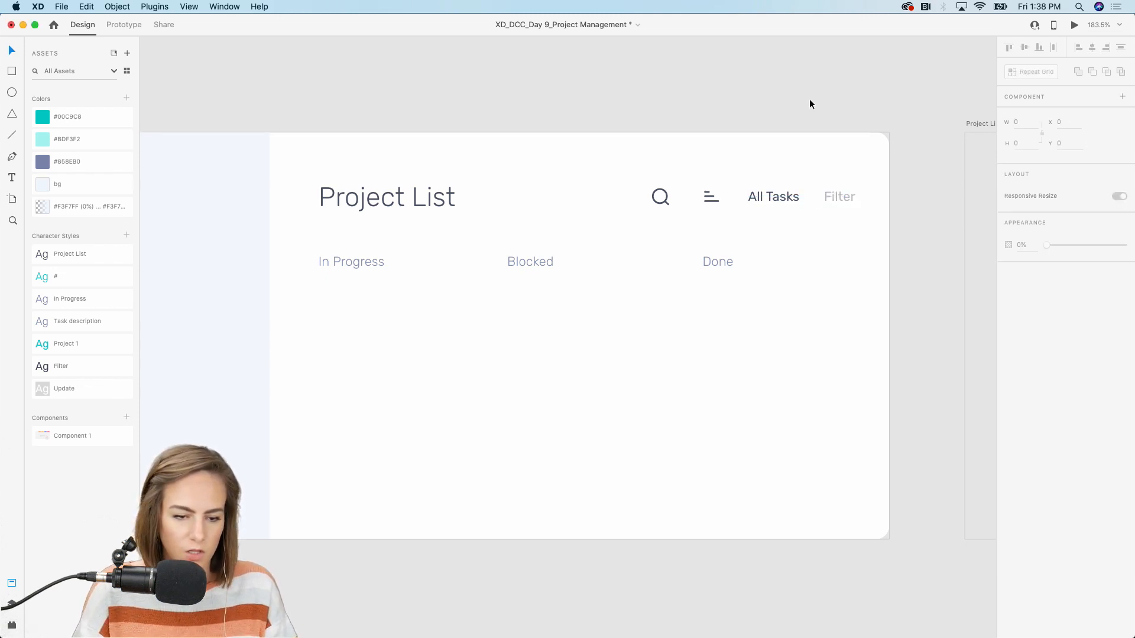
Copy the teal Project 1 card from the Assets artboard and place it under the In Progress label at about X 282, Y 139
{"action": "scroll", "coordinate": [810, 98], "scroll_direction": "down", "scroll_amount": 3}
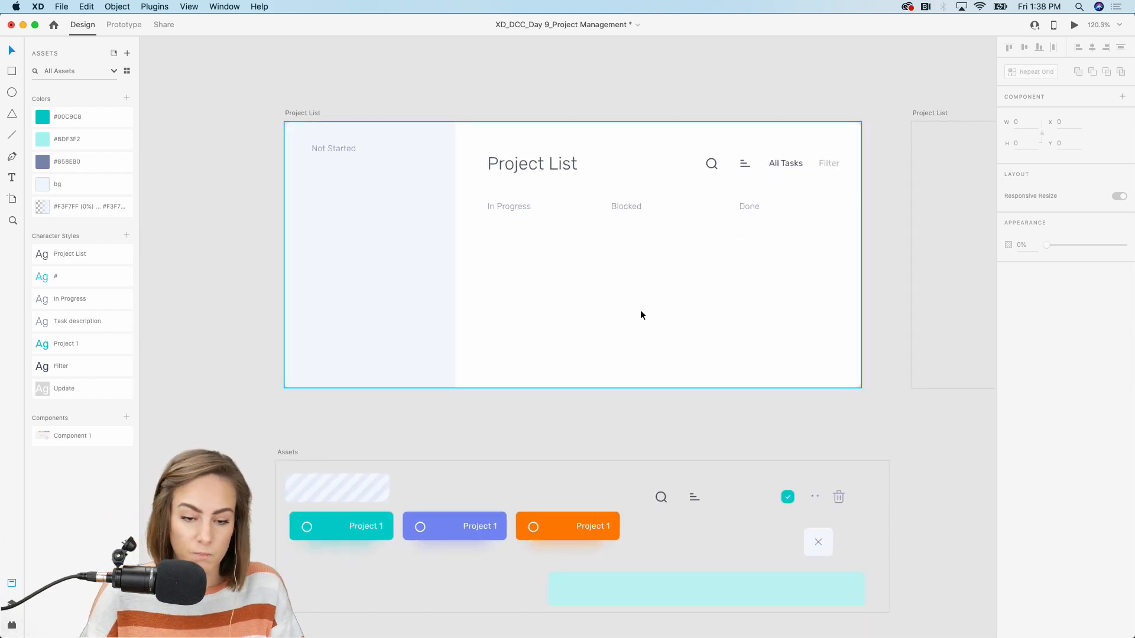
{"action": "scroll", "coordinate": [427, 513], "scroll_direction": "up", "scroll_amount": 5}
{"action": "scroll", "coordinate": [427, 510], "scroll_direction": "up", "scroll_amount": 5}
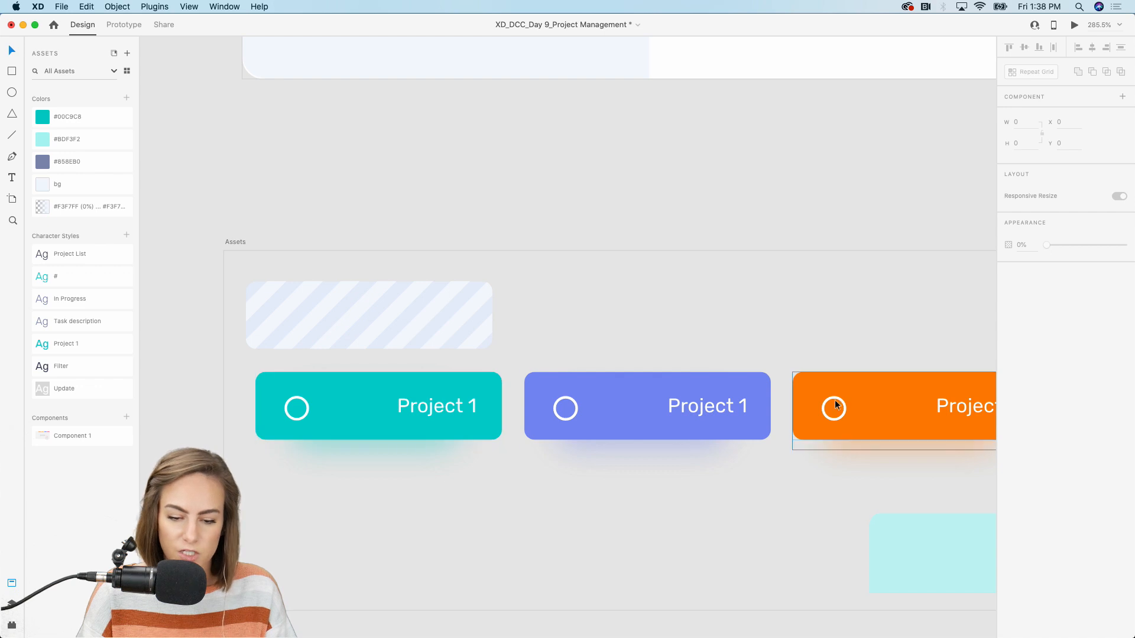
{"action": "scroll", "coordinate": [839, 405], "scroll_direction": "down", "scroll_amount": 4}
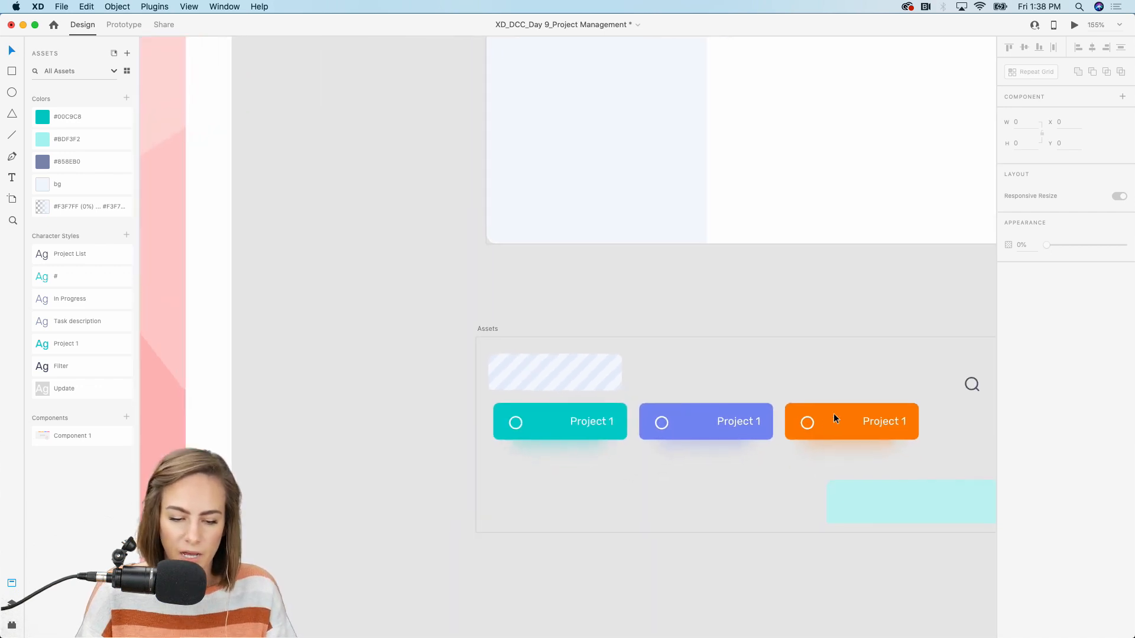
{"action": "left_click", "coordinate": [578, 432]}
{"action": "key", "text": "super+c"}
{"action": "scroll", "coordinate": [577, 432], "scroll_direction": "up", "scroll_amount": 5}
{"action": "scroll", "coordinate": [578, 431], "scroll_direction": "right", "scroll_amount": 3}
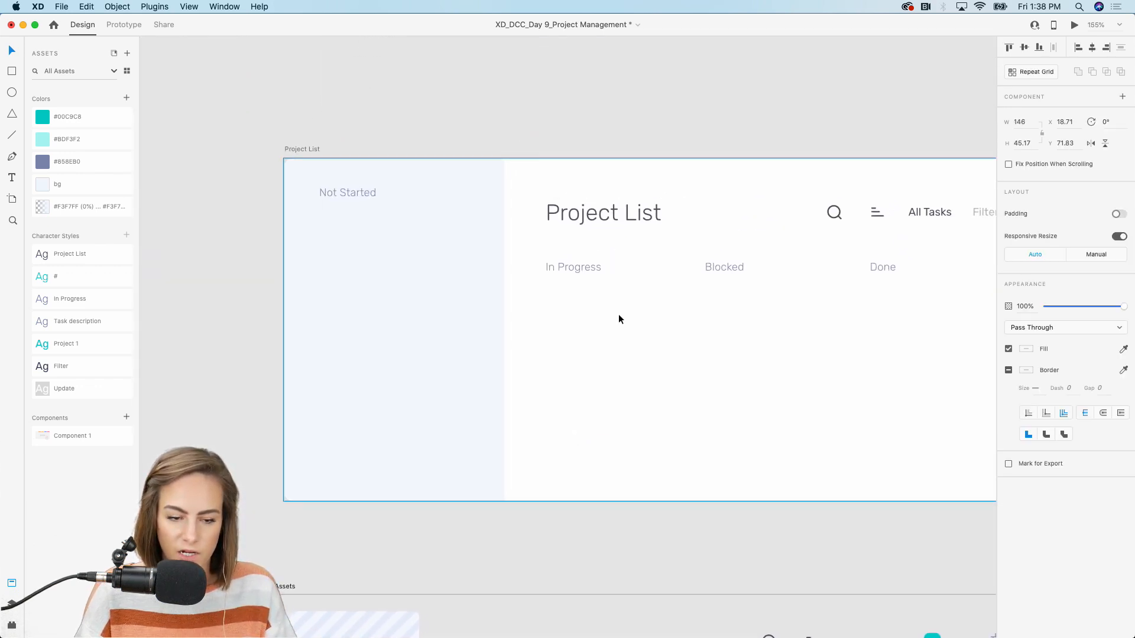
{"action": "scroll", "coordinate": [618, 314], "scroll_direction": "up", "scroll_amount": 2}
{"action": "key", "text": "super+v"}
{"action": "left_click_drag", "start_coordinate": [516, 332], "coordinate": [550, 297]}
{"action": "scroll", "coordinate": [537, 321], "scroll_direction": "down", "scroll_amount": 2}
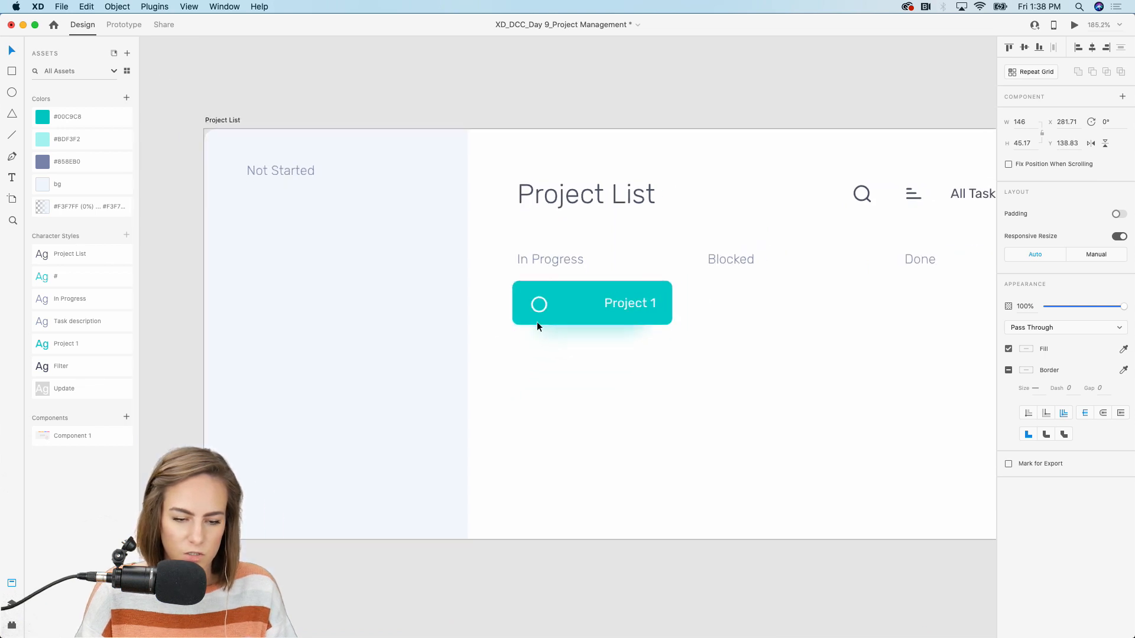
Copy the purple Project 1 card from the Assets artboard and place it under the Blocked label at about X 450, Y 139
{"action": "scroll", "coordinate": [536, 321], "scroll_direction": "down", "scroll_amount": 4}
{"action": "scroll", "coordinate": [537, 322], "scroll_direction": "right", "scroll_amount": 1}
{"action": "left_click", "coordinate": [416, 556]}
{"action": "key", "text": "super+c"}
{"action": "scroll", "coordinate": [717, 172], "scroll_direction": "up", "scroll_amount": 5}
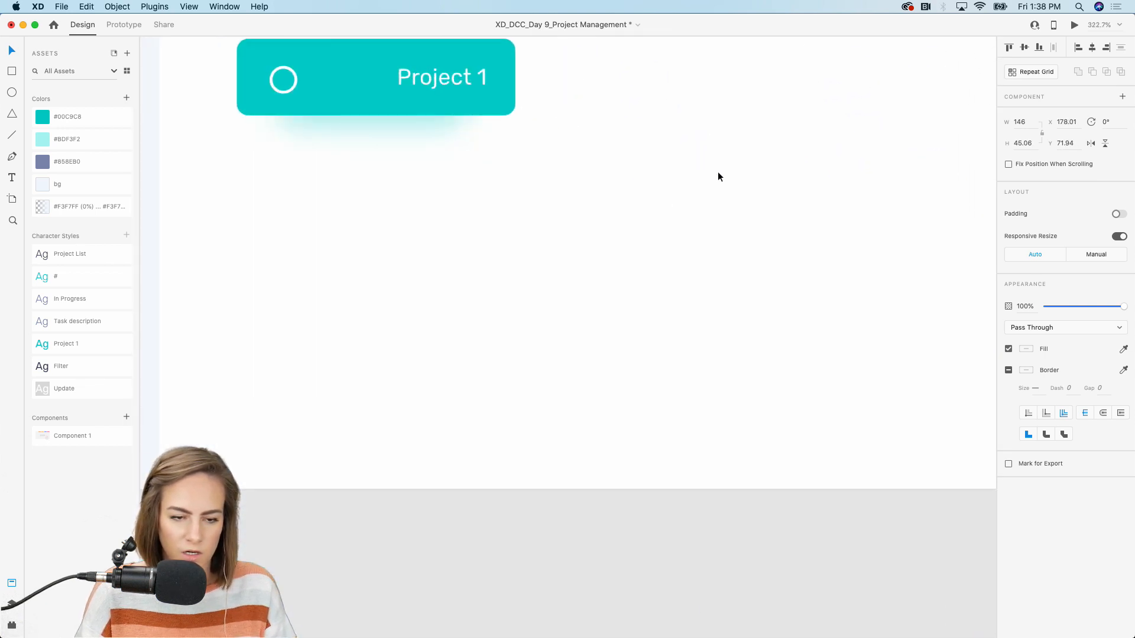
{"action": "scroll", "coordinate": [718, 172], "scroll_direction": "up", "scroll_amount": 3}
{"action": "key", "text": "super+v"}
{"action": "left_click_drag", "start_coordinate": [537, 332], "coordinate": [629, 228]}
Examine the purple card's shadow, background, title text and circle under the Blocked label
{"action": "double_click", "coordinate": [629, 227]}
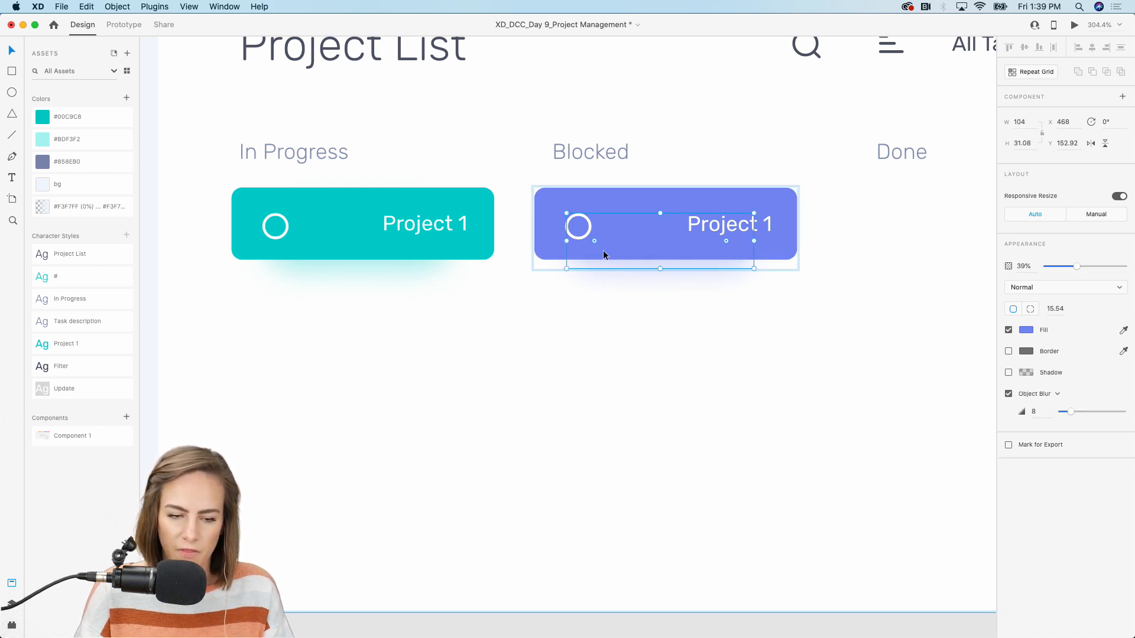
{"action": "left_click", "coordinate": [607, 204]}
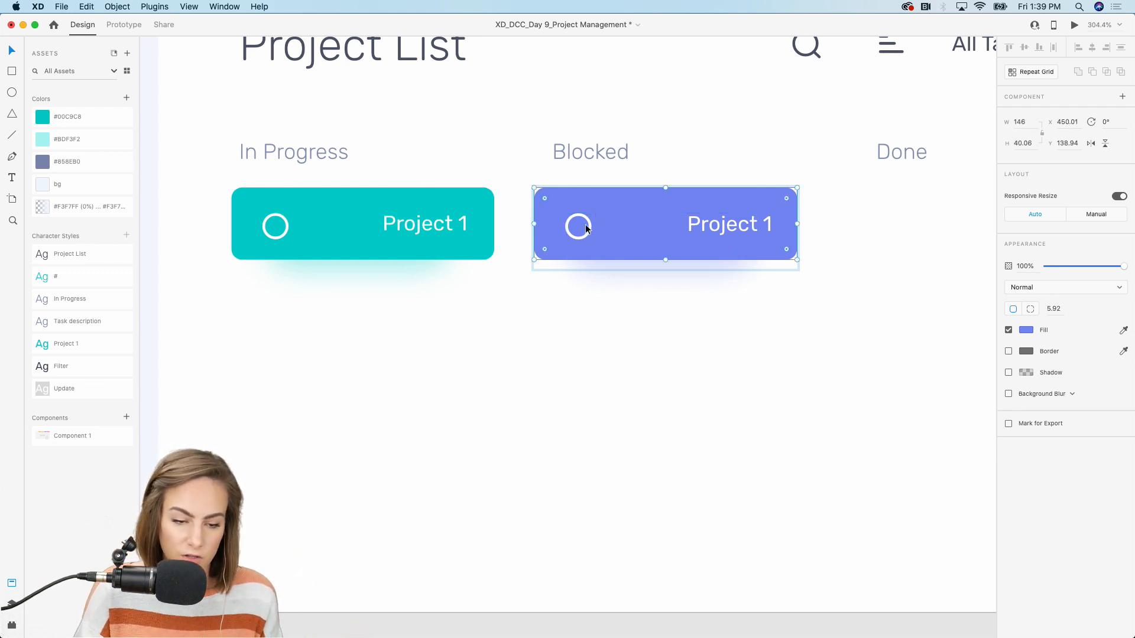
{"action": "double_click", "coordinate": [727, 237]}
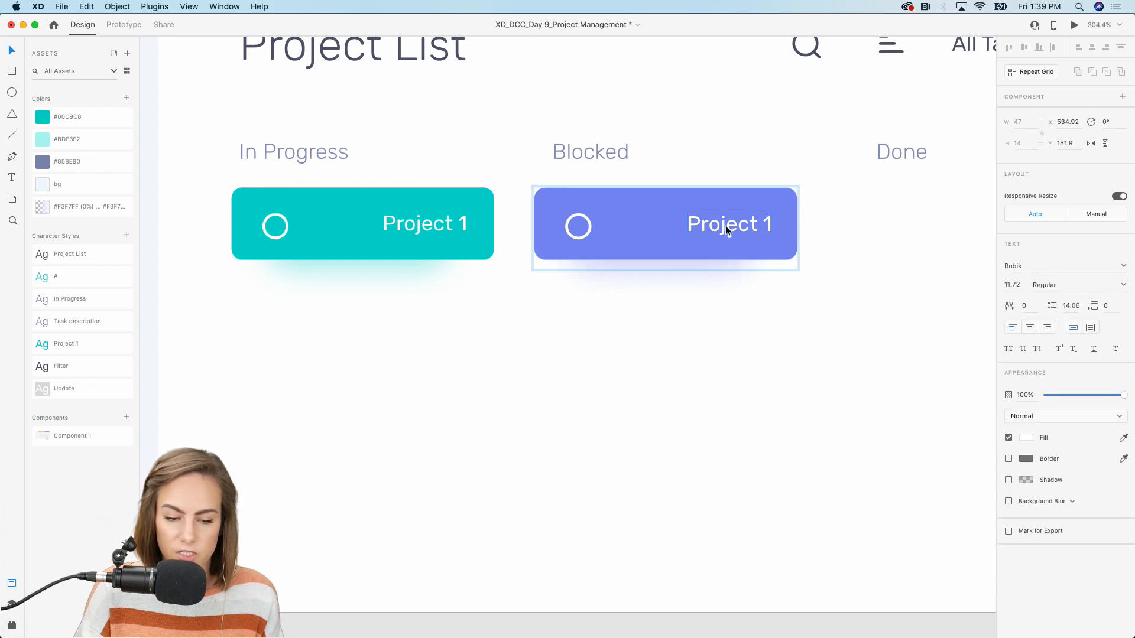
{"action": "left_click", "coordinate": [590, 225]}
{"action": "scroll", "coordinate": [588, 225], "scroll_direction": "down", "scroll_amount": 10}
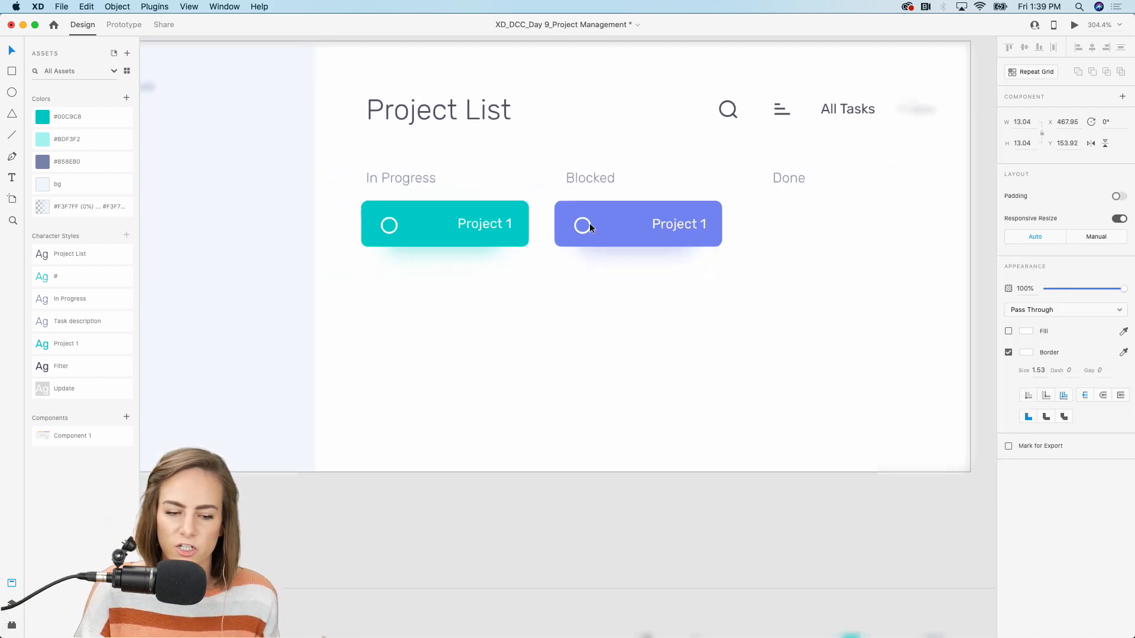
{"action": "scroll", "coordinate": [554, 255], "scroll_direction": "up", "scroll_amount": 10}
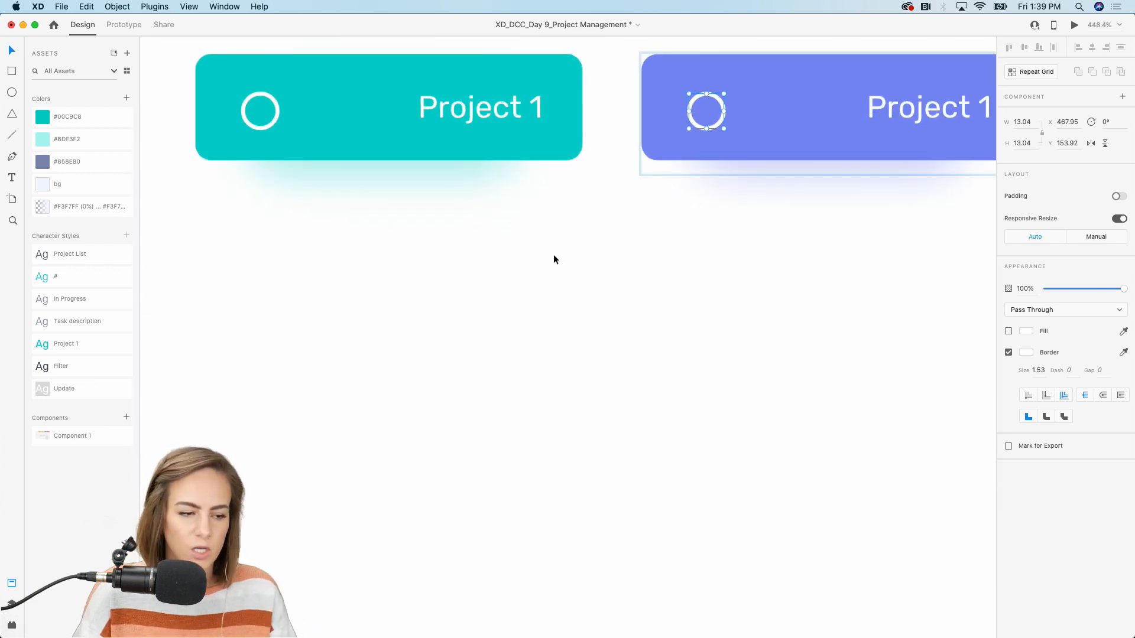
{"action": "scroll", "coordinate": [553, 254], "scroll_direction": "down", "scroll_amount": 2}
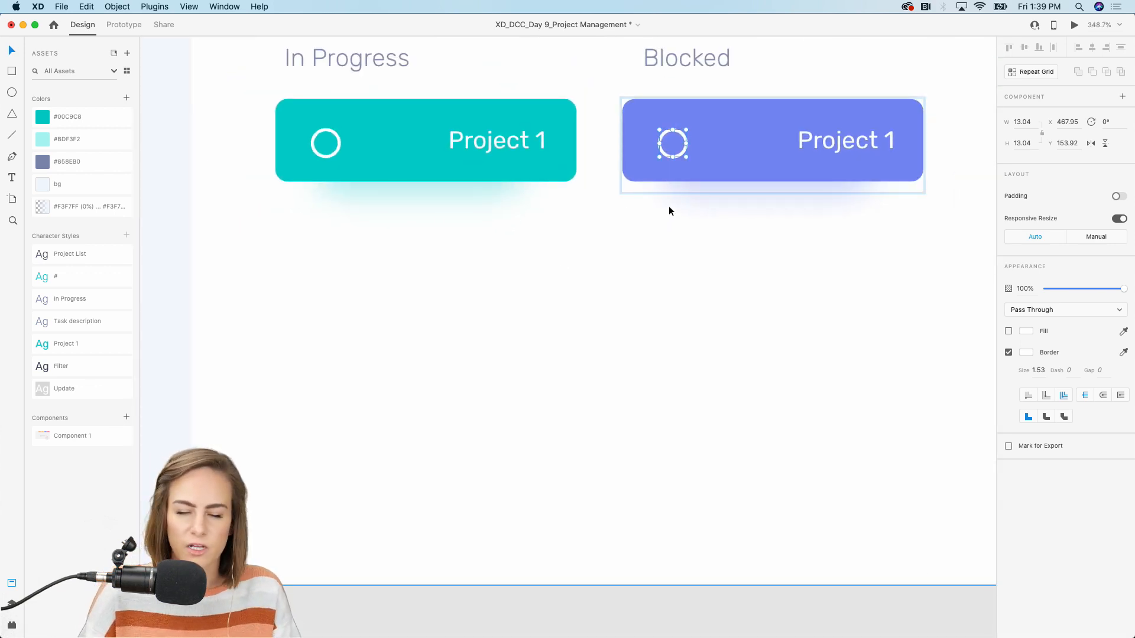
{"action": "left_click", "coordinate": [569, 242]}
Copy the orange Project 1 card from the Assets artboard and place it under the Done label at about X 642, Y 139
{"action": "scroll", "coordinate": [569, 243], "scroll_direction": "down", "scroll_amount": 3}
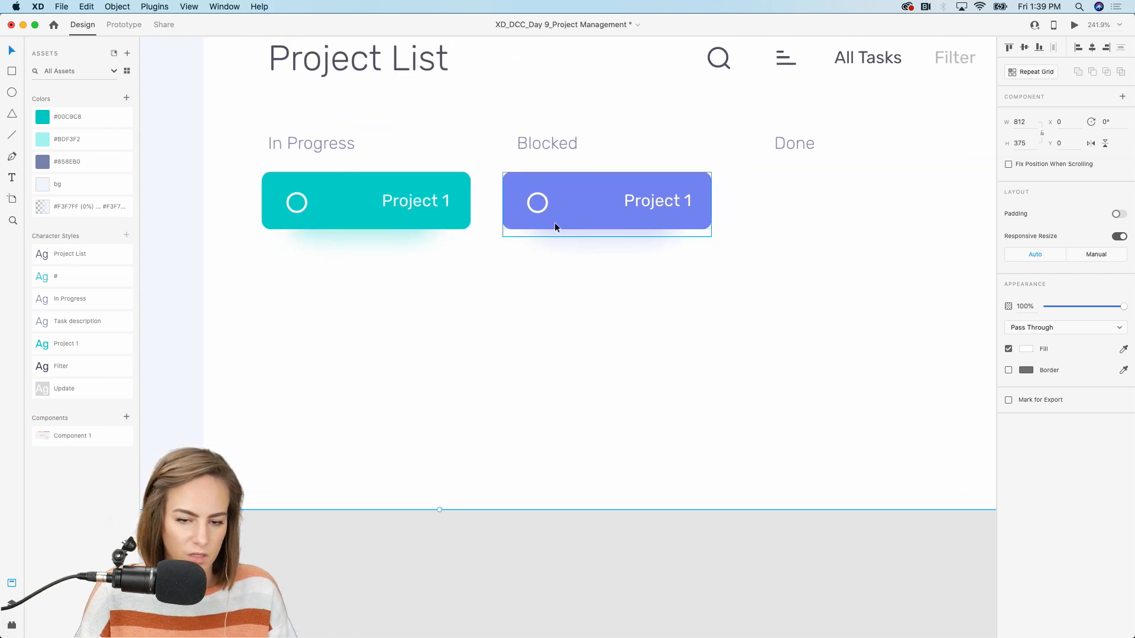
{"action": "scroll", "coordinate": [554, 222], "scroll_direction": "down", "scroll_amount": 5}
{"action": "left_click", "coordinate": [476, 504]}
{"action": "scroll", "coordinate": [476, 502], "scroll_direction": "up", "scroll_amount": 3}
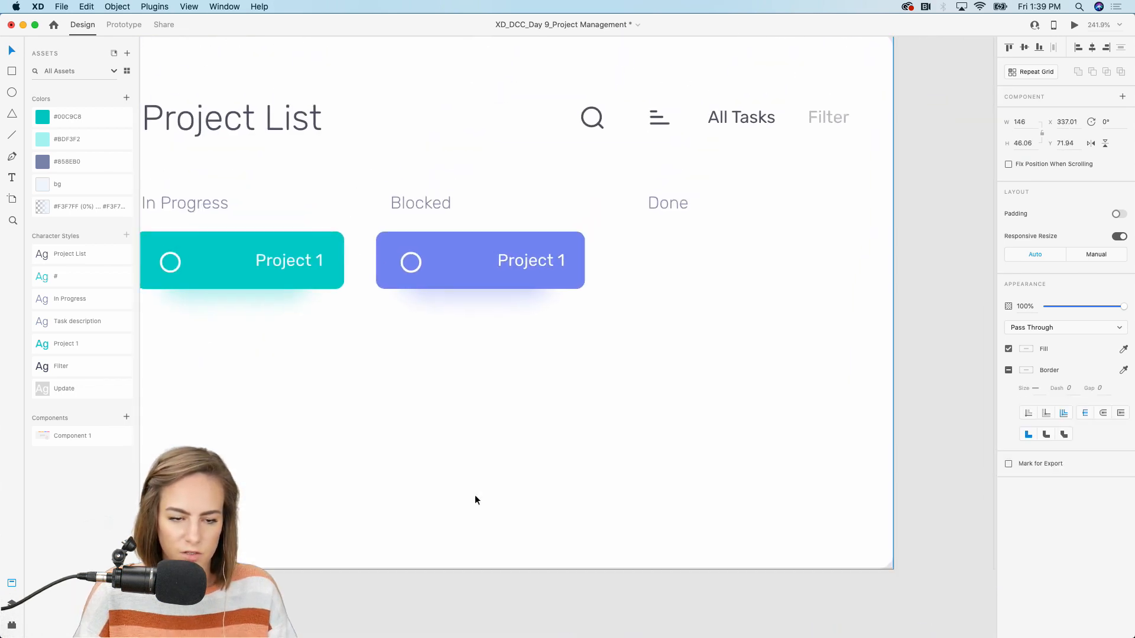
{"action": "key", "text": "super+v"}
{"action": "left_click_drag", "start_coordinate": [329, 150], "coordinate": [764, 252]}
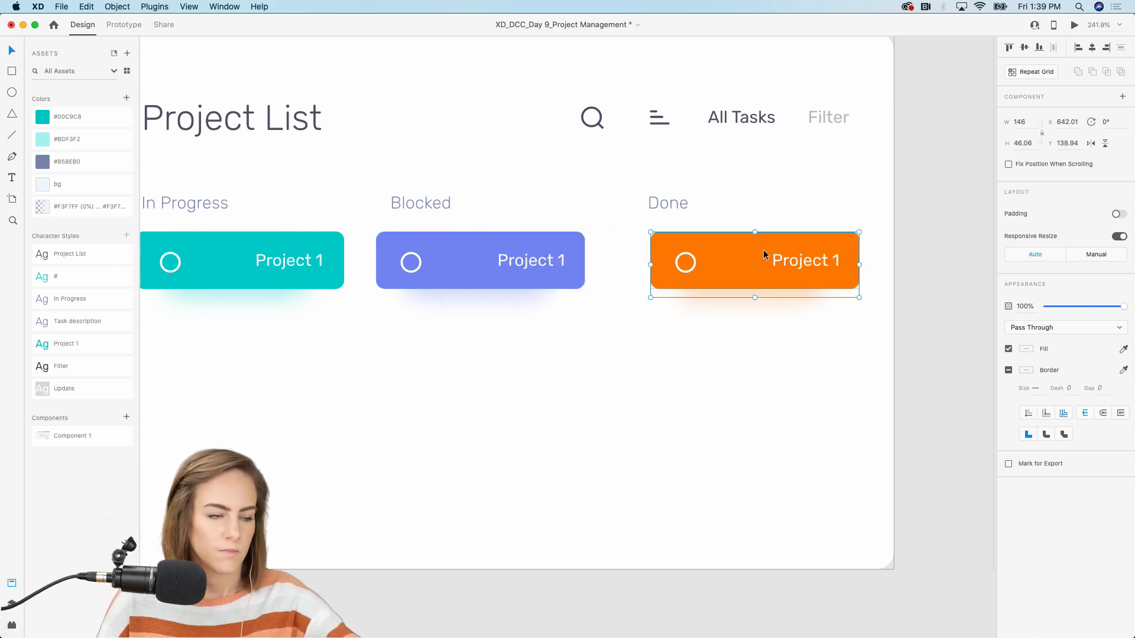
Move the Done label and its orange card left together, placing the label at about X 618, Y 112
{"action": "scroll", "coordinate": [565, 304], "scroll_direction": "down", "scroll_amount": 5}
{"action": "scroll", "coordinate": [614, 266], "scroll_direction": "up", "scroll_amount": 5}
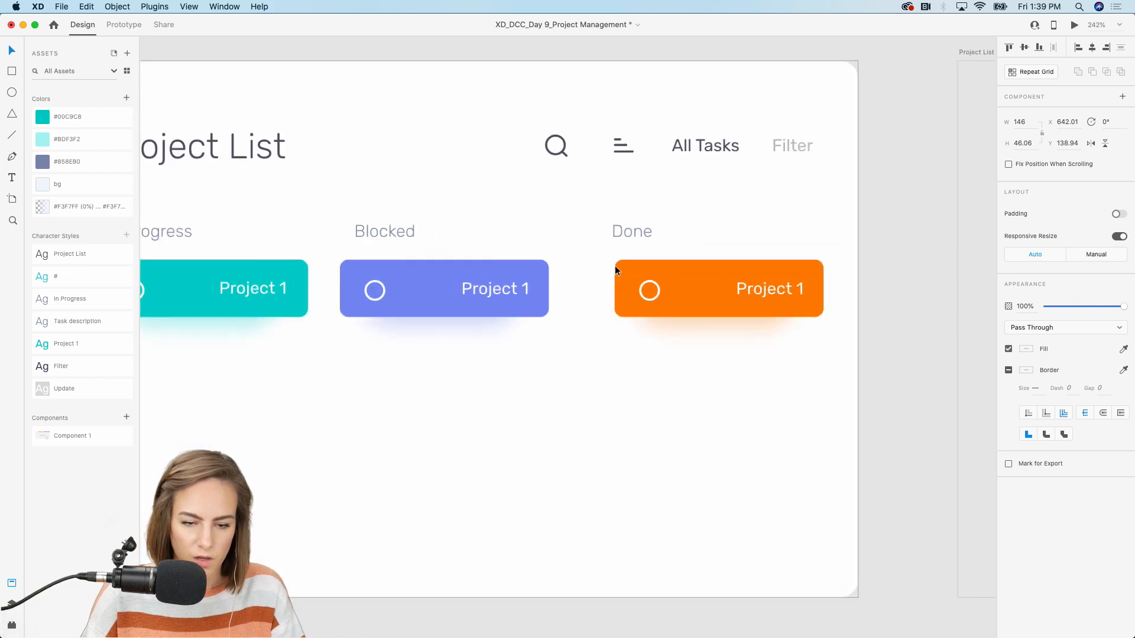
{"action": "left_click", "coordinate": [630, 232], "text": "shift"}
{"action": "left_click_drag", "start_coordinate": [630, 232], "coordinate": [597, 233]}
{"action": "scroll", "coordinate": [597, 232], "scroll_direction": "down", "scroll_amount": 3}
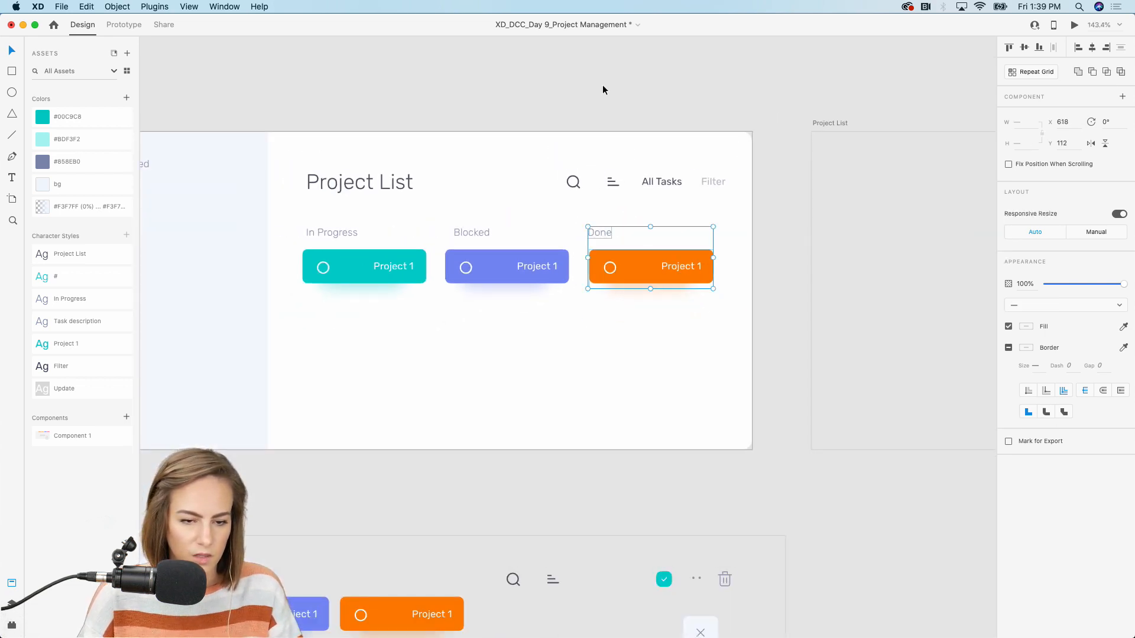
{"action": "left_click", "coordinate": [602, 87]}
{"action": "scroll", "coordinate": [602, 88], "scroll_direction": "left", "scroll_amount": 2}
{"action": "scroll", "coordinate": [603, 87], "scroll_direction": "down", "scroll_amount": 1}
{"action": "left_click", "coordinate": [378, 537]}
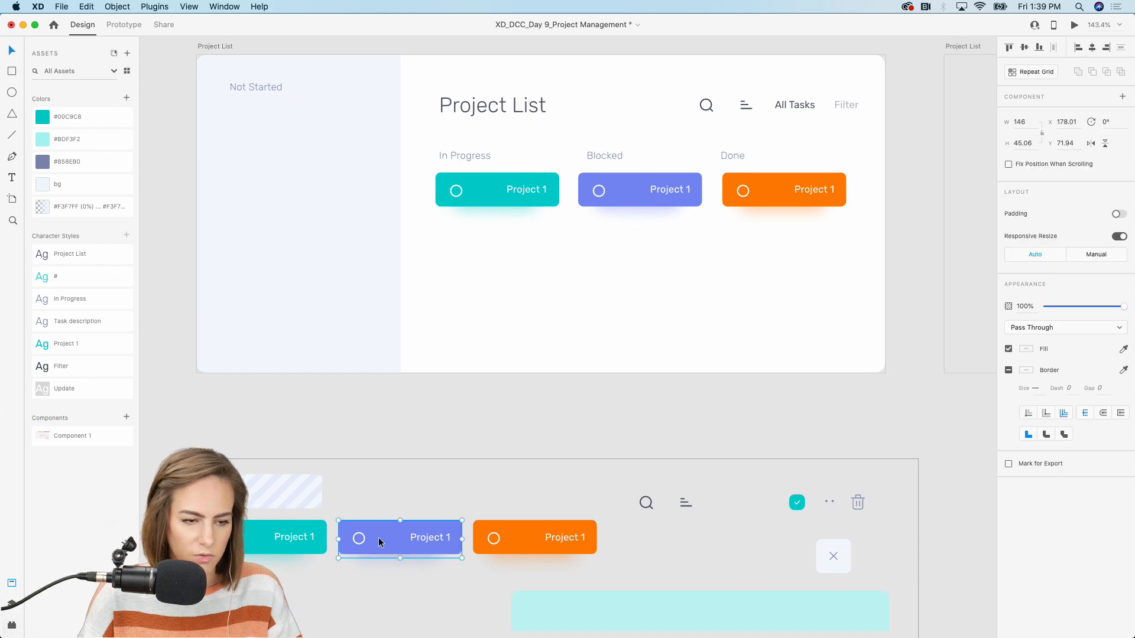
{"action": "scroll", "coordinate": [378, 537], "scroll_direction": "up", "scroll_amount": 3}
{"action": "scroll", "coordinate": [378, 537], "scroll_direction": "left", "scroll_amount": 2}
{"action": "left_click", "coordinate": [328, 315]}
{"action": "key", "text": "super+v"}
{"action": "key", "text": "super+z"}
Copy the teal card from the Assets artboard under the Not Started label and align the label with the card's left edge
{"action": "scroll", "coordinate": [400, 300], "scroll_direction": "down", "scroll_amount": 3}
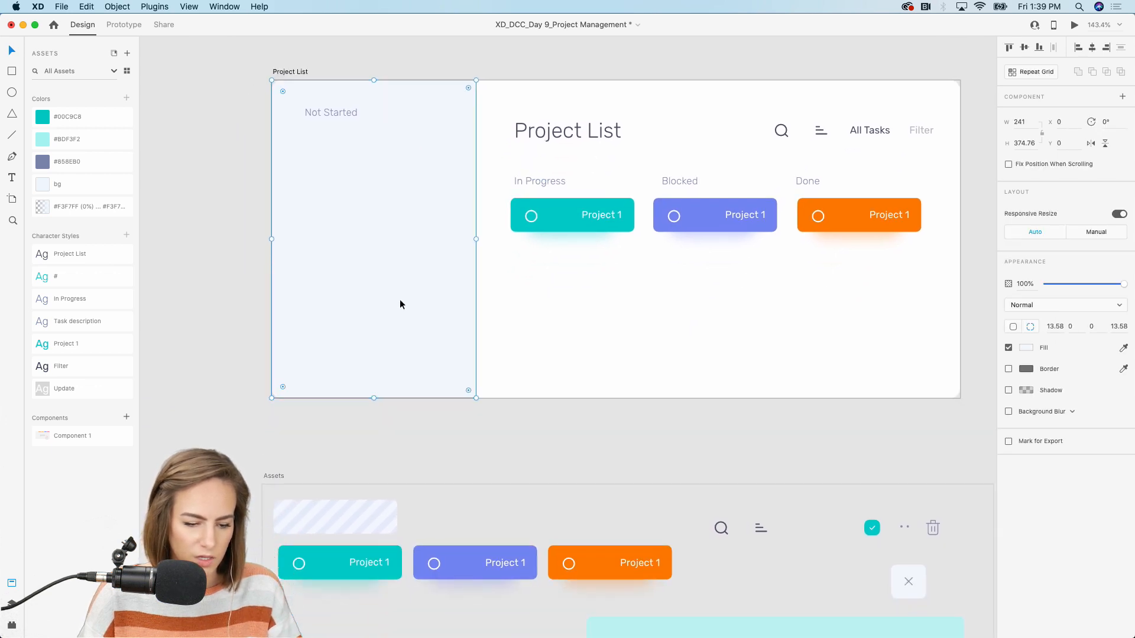
{"action": "left_click", "coordinate": [353, 549]}
{"action": "key", "text": "super+c"}
{"action": "left_click", "coordinate": [366, 264]}
{"action": "key", "text": "super+v"}
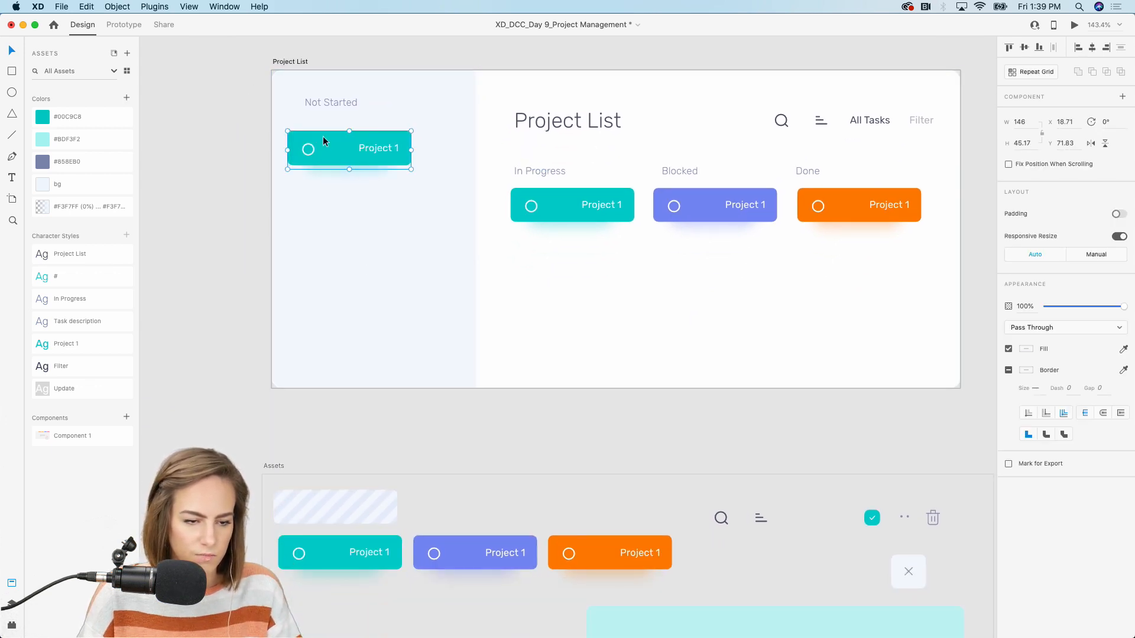
{"action": "left_click_drag", "start_coordinate": [324, 140], "coordinate": [335, 104]}
{"action": "left_click", "coordinate": [325, 105], "text": "shift"}
{"action": "left_click", "coordinate": [428, 49]}
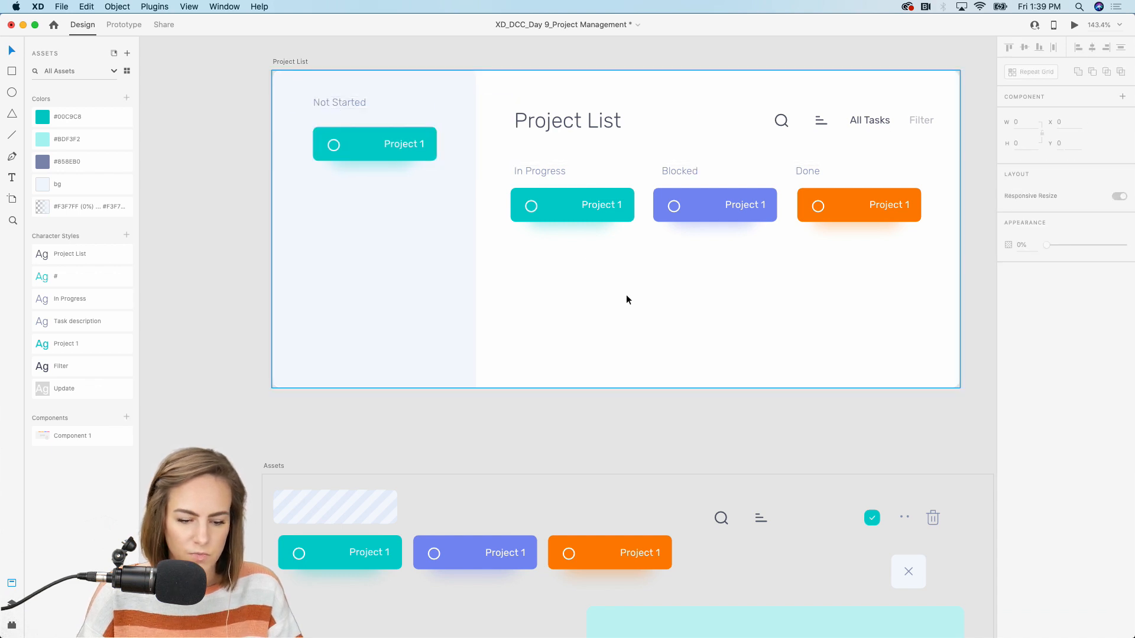
Add copies of the purple and orange cards below the teal card in the Not Started column at X 49, about Y 126 and Y 185
{"action": "left_click_drag", "start_coordinate": [714, 197], "coordinate": [372, 188]}
{"action": "scroll", "coordinate": [373, 188], "scroll_direction": "up", "scroll_amount": 4}
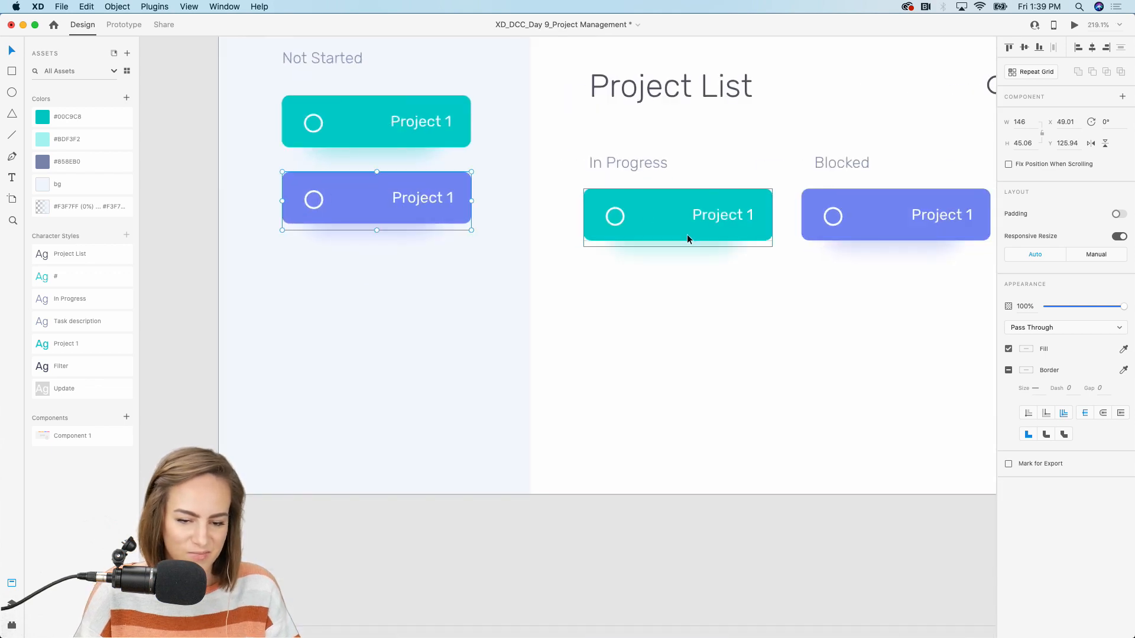
{"action": "scroll", "coordinate": [687, 235], "scroll_direction": "down", "scroll_amount": 3}
{"action": "scroll", "coordinate": [687, 235], "scroll_direction": "right", "scroll_amount": 3}
{"action": "left_click", "coordinate": [878, 228]}
{"action": "key", "text": "super+c"}
{"action": "scroll", "coordinate": [521, 217], "scroll_direction": "up", "scroll_amount": 3}
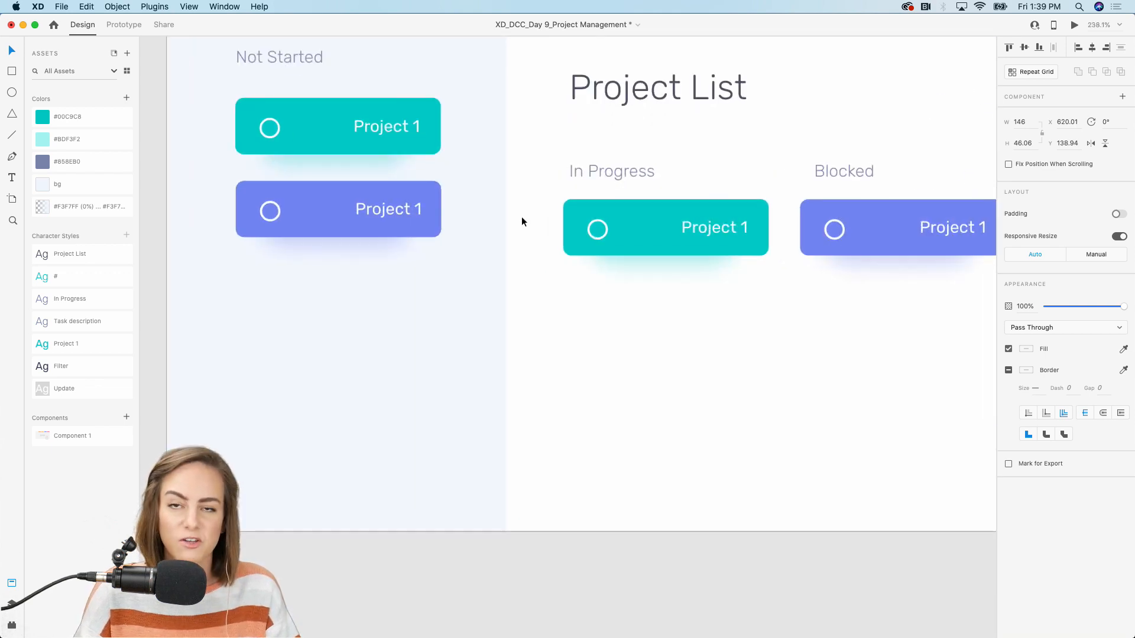
{"action": "scroll", "coordinate": [522, 217], "scroll_direction": "left", "scroll_amount": 4}
{"action": "key", "text": "super+v"}
{"action": "left_click_drag", "start_coordinate": [611, 281], "coordinate": [438, 297]}
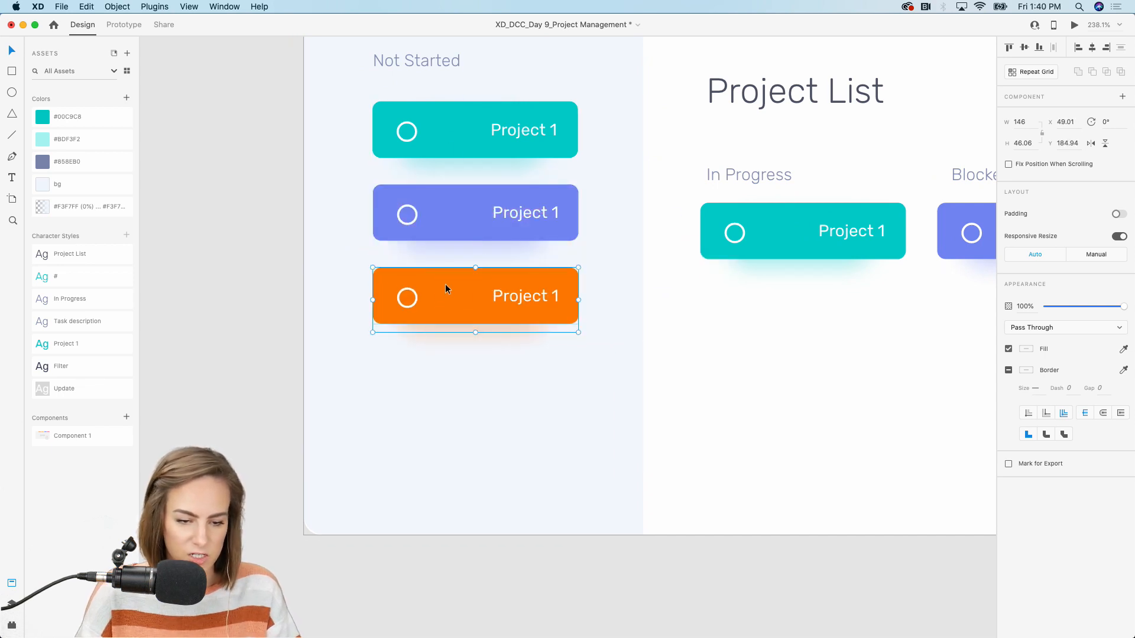
Duplicate the Not Started column's teal and purple cards below the orange one, placing the purple copy last at about Y 298
{"action": "left_click", "coordinate": [523, 151]}
{"action": "left_click_drag", "start_coordinate": [523, 151], "coordinate": [521, 393]}
{"action": "left_click", "coordinate": [517, 233]}
{"action": "key", "text": "super+d"}
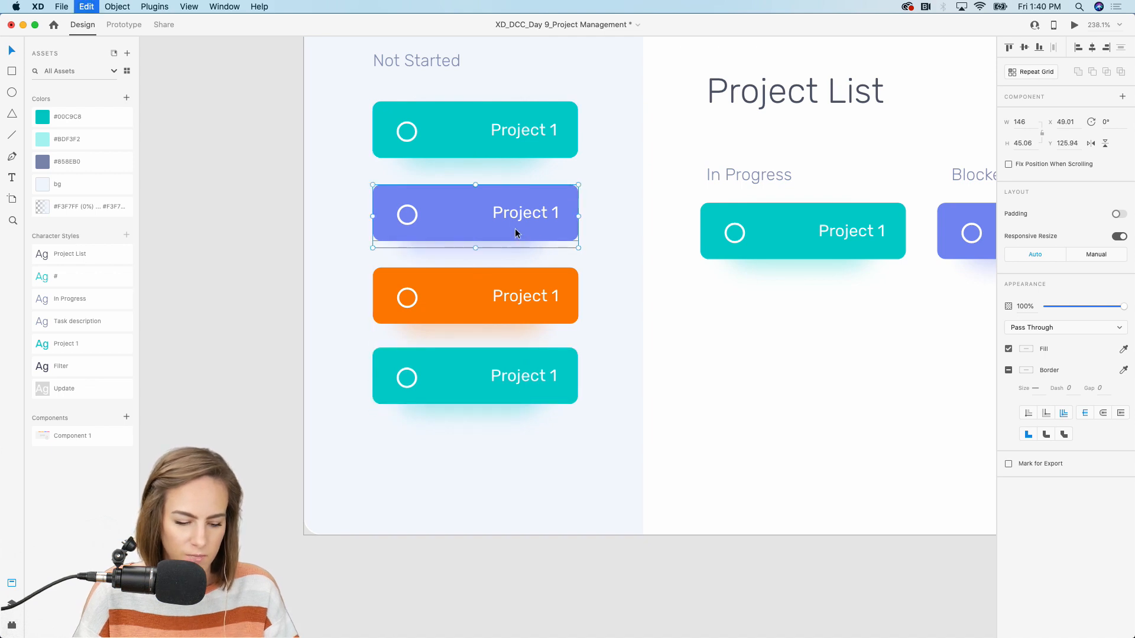
{"action": "left_click_drag", "start_coordinate": [516, 233], "coordinate": [509, 467]}
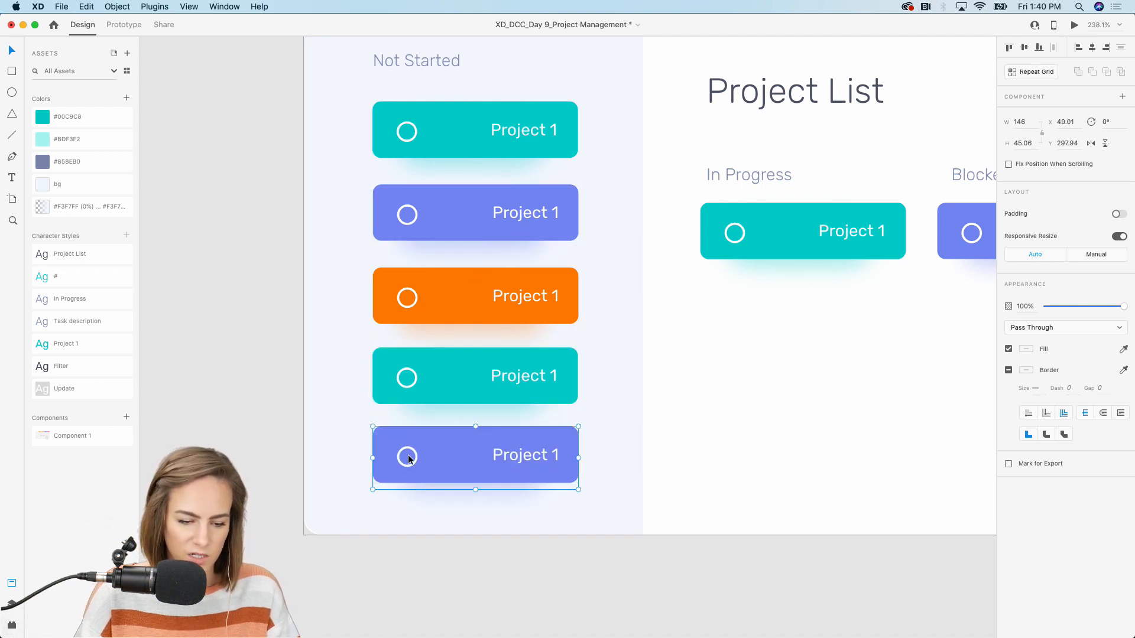
{"action": "left_click", "coordinate": [221, 446]}
{"action": "key", "text": "super+0"}
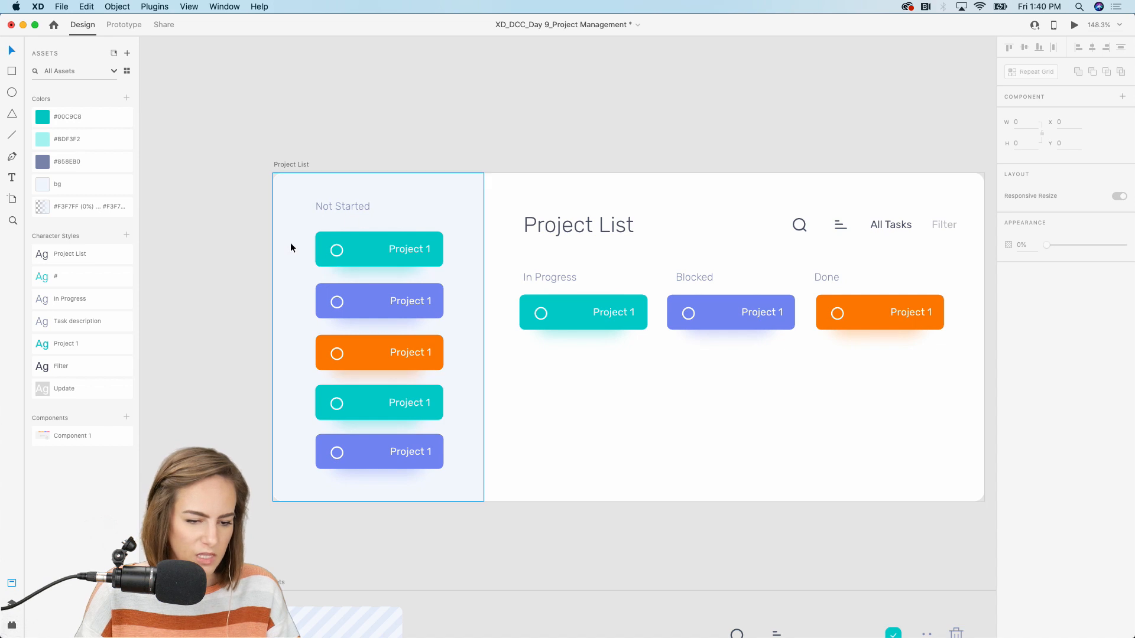
Cover the lower Not Started cards with a borderless 180 × 170 rectangle at X 36, Y 205, filled with the #F3F7FF (0%) gradient
{"action": "scroll", "coordinate": [290, 241], "scroll_direction": "up", "scroll_amount": 3}
{"action": "scroll", "coordinate": [289, 241], "scroll_direction": "up", "scroll_amount": 3}
{"action": "scroll", "coordinate": [291, 245], "scroll_direction": "down", "scroll_amount": 2}
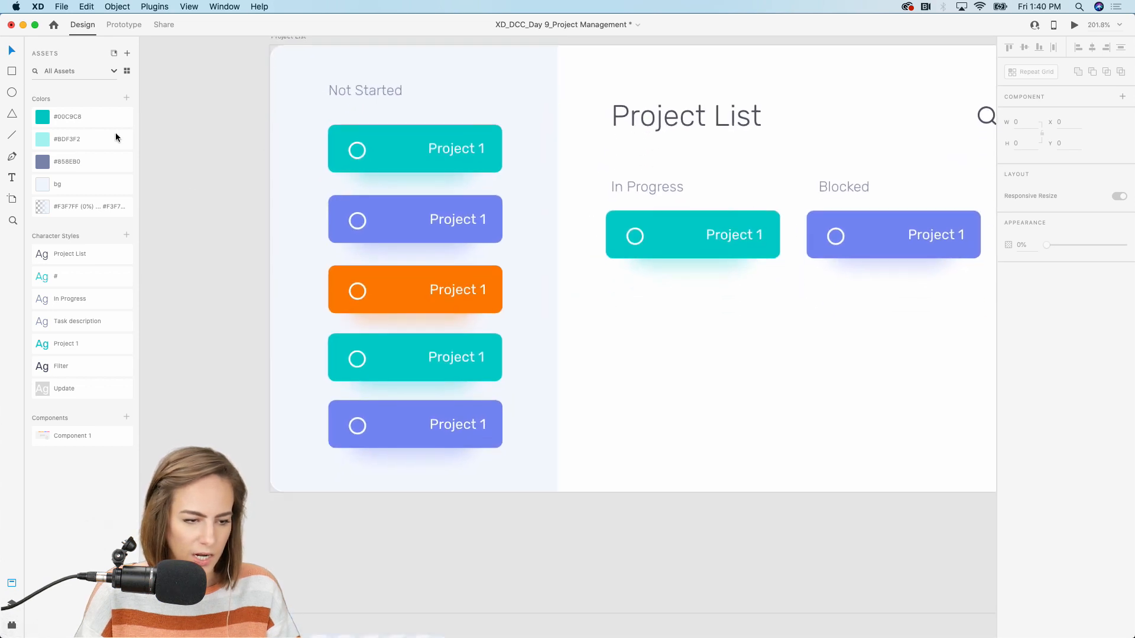
{"action": "left_click", "coordinate": [12, 72]}
{"action": "mouse_move", "coordinate": [313, 491]}
{"action": "left_mouse_down"}
{"action": "mouse_move", "coordinate": [416, 471]}
{"action": "mouse_move", "coordinate": [525, 337]}
{"action": "mouse_move", "coordinate": [527, 290]}
{"action": "left_mouse_up"}
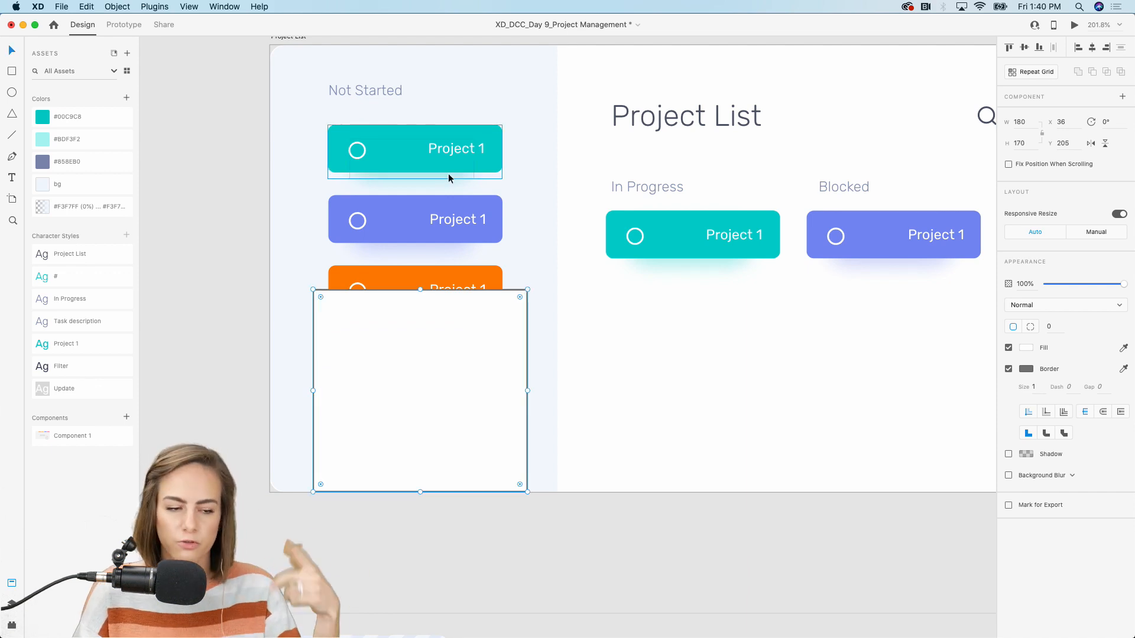
{"action": "left_click", "coordinate": [88, 207]}
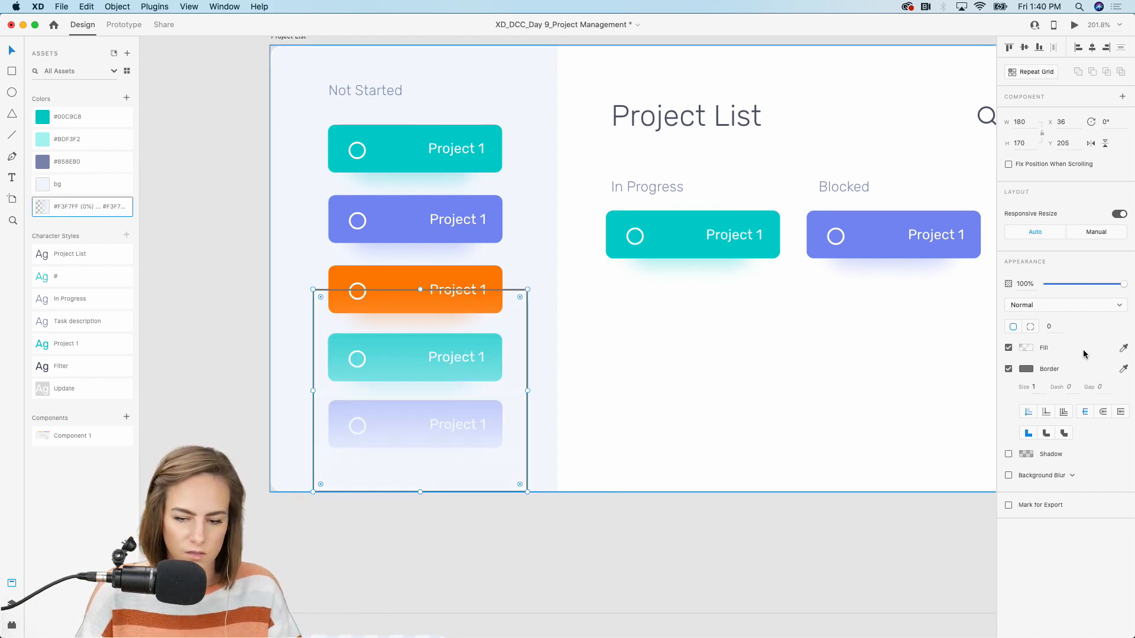
{"action": "left_click", "coordinate": [1009, 368]}
{"action": "left_click", "coordinate": [644, 548]}
{"action": "scroll", "coordinate": [645, 548], "scroll_direction": "down", "scroll_amount": 3}
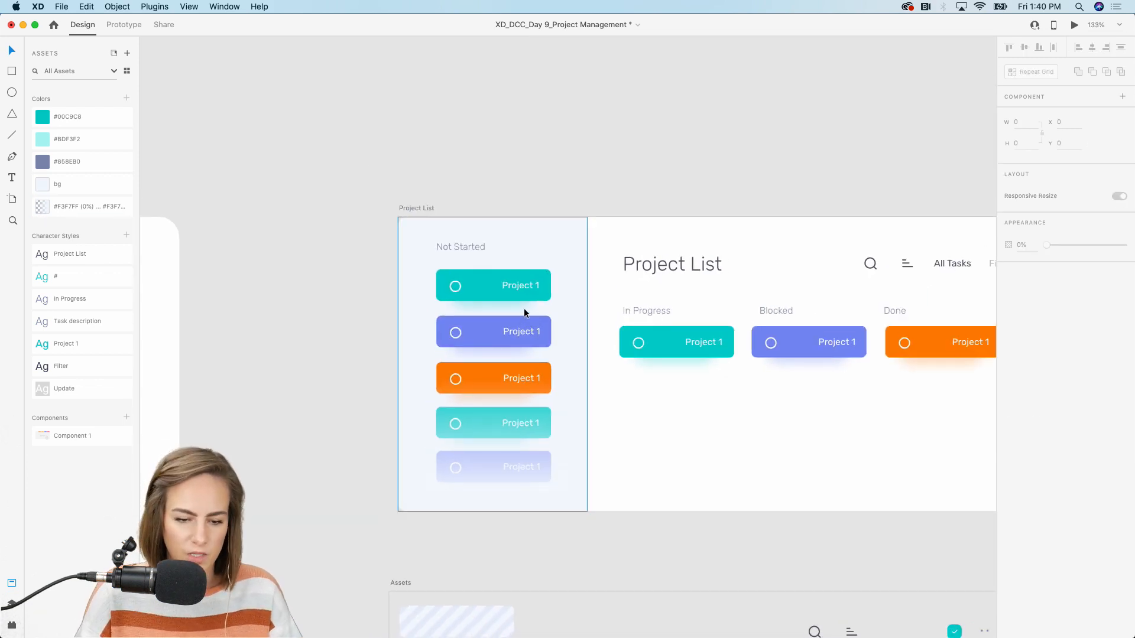
Duplicate the orange Done card and place the copy below the purple Blocked card at about X 450, Y 195
{"action": "scroll", "coordinate": [524, 309], "scroll_direction": "right", "scroll_amount": 3}
{"action": "scroll", "coordinate": [524, 309], "scroll_direction": "down", "scroll_amount": 2}
{"action": "scroll", "coordinate": [523, 308], "scroll_direction": "up", "scroll_amount": 5}
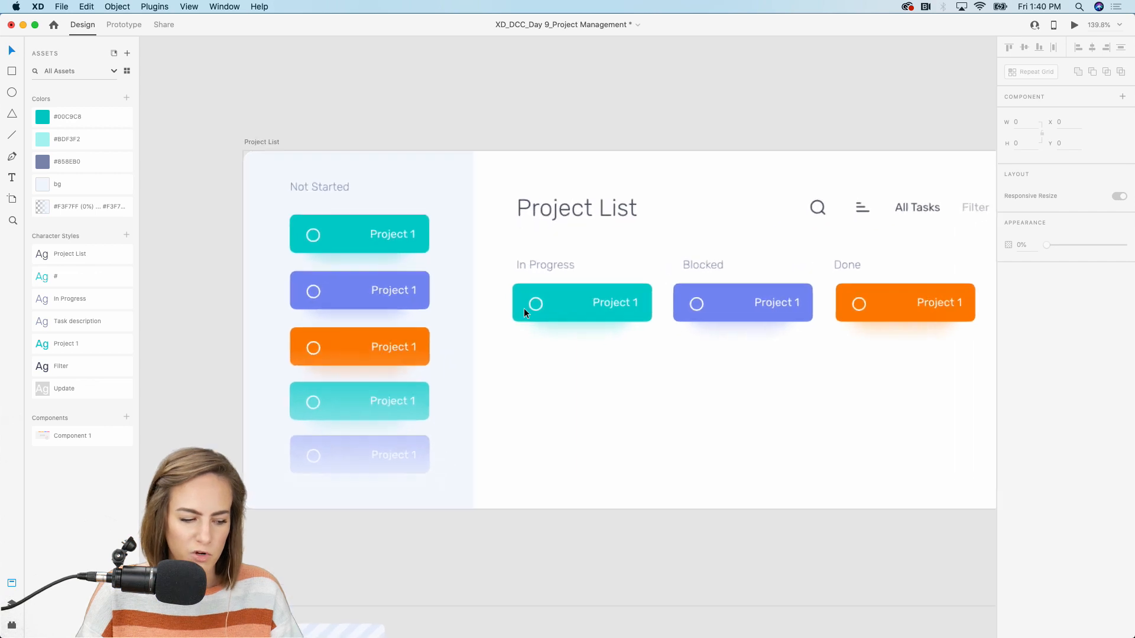
{"action": "scroll", "coordinate": [524, 309], "scroll_direction": "right", "scroll_amount": 3}
{"action": "scroll", "coordinate": [524, 309], "scroll_direction": "up", "scroll_amount": 5}
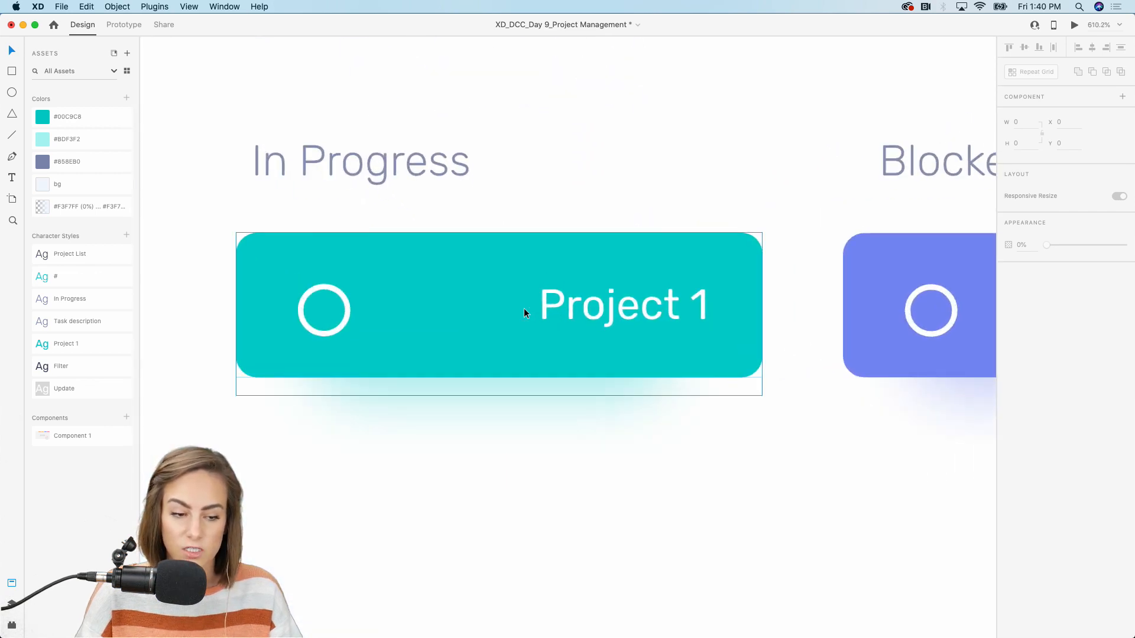
{"action": "scroll", "coordinate": [524, 309], "scroll_direction": "down", "scroll_amount": 5}
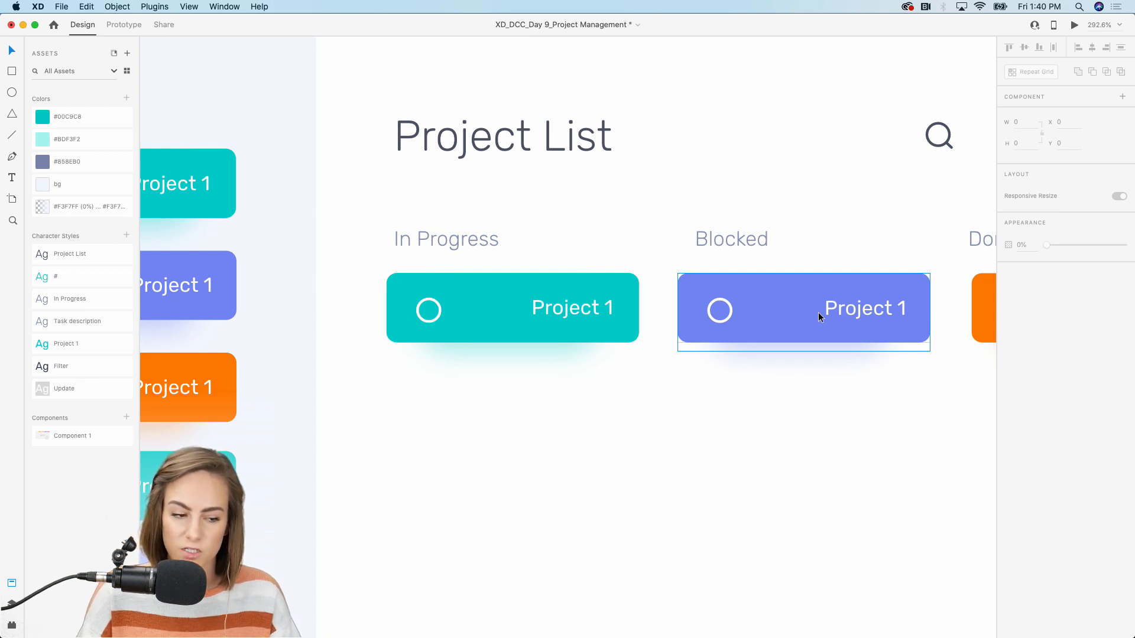
{"action": "scroll", "coordinate": [818, 312], "scroll_direction": "right", "scroll_amount": 1}
{"action": "scroll", "coordinate": [818, 312], "scroll_direction": "right", "scroll_amount": 3}
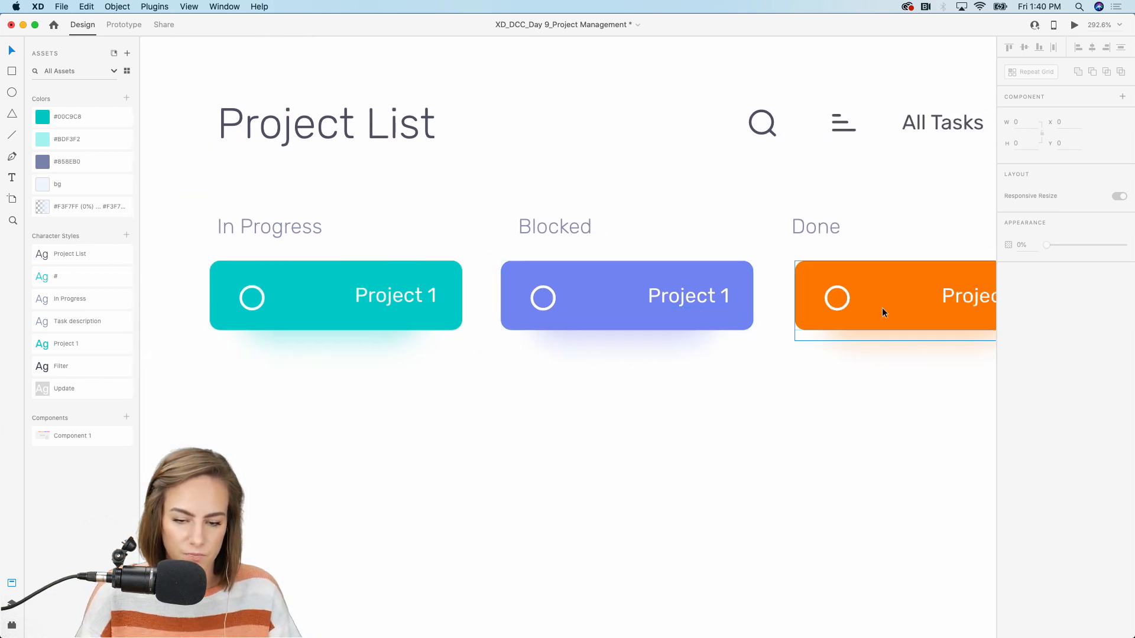
{"action": "left_click_drag", "start_coordinate": [882, 312], "coordinate": [588, 402]}
Duplicate the In Progress label, change the copy's text to "1" and place it above the teal card's right end at X 416, Y 112
{"action": "scroll", "coordinate": [403, 320], "scroll_direction": "up", "scroll_amount": 5}
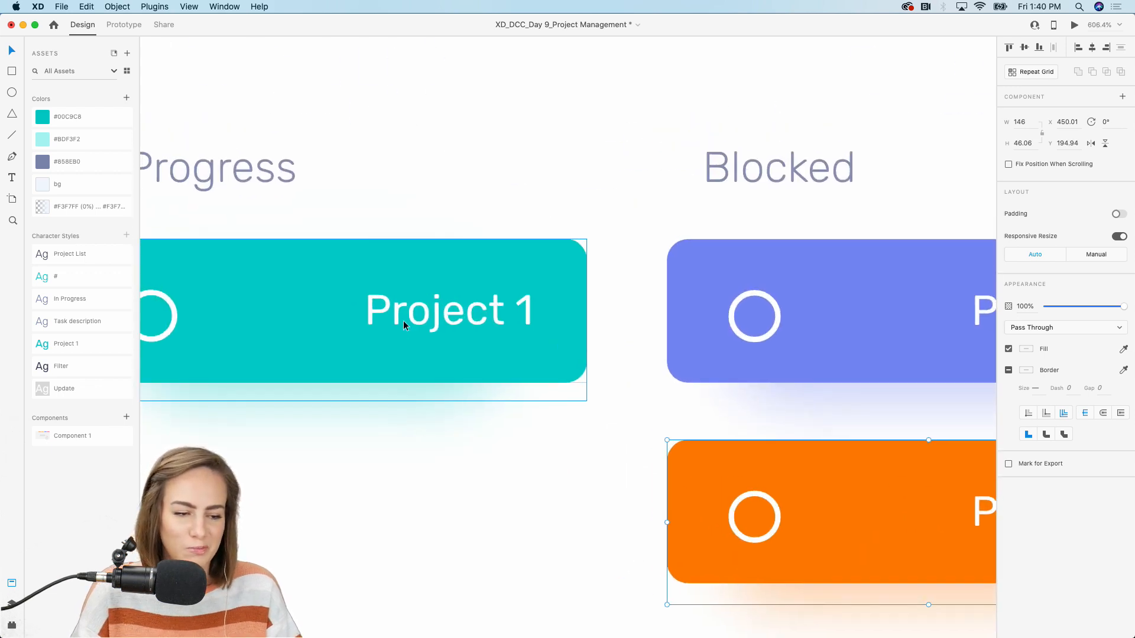
{"action": "scroll", "coordinate": [403, 320], "scroll_direction": "up", "scroll_amount": 2}
{"action": "left_click", "coordinate": [267, 223]}
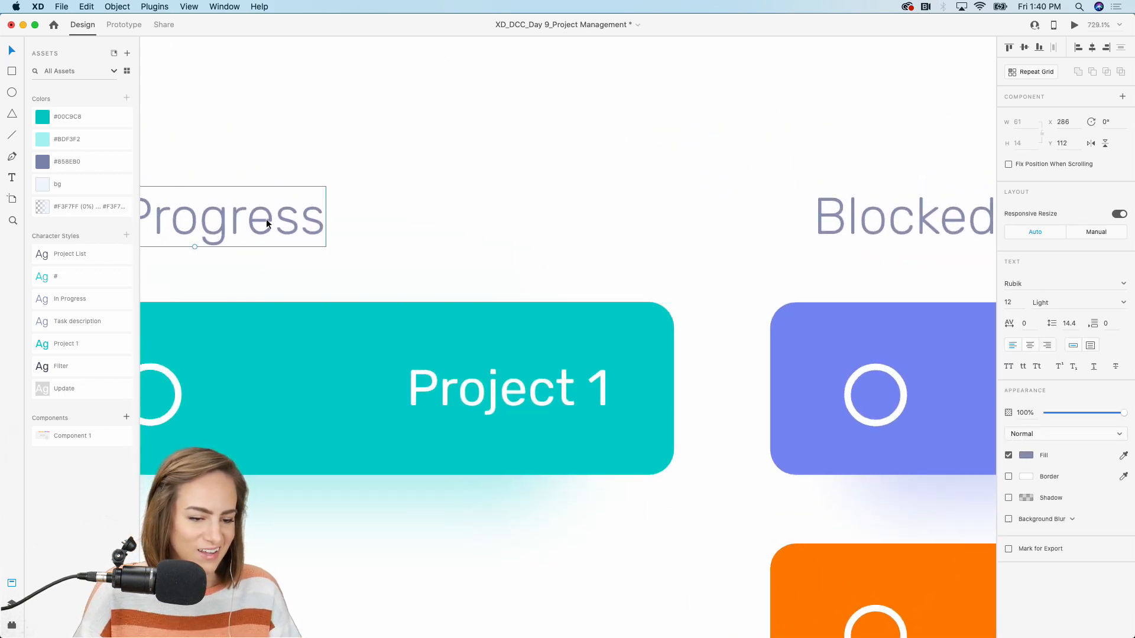
{"action": "left_click_drag", "start_coordinate": [267, 224], "coordinate": [641, 229]}
{"action": "double_click", "coordinate": [641, 228]}
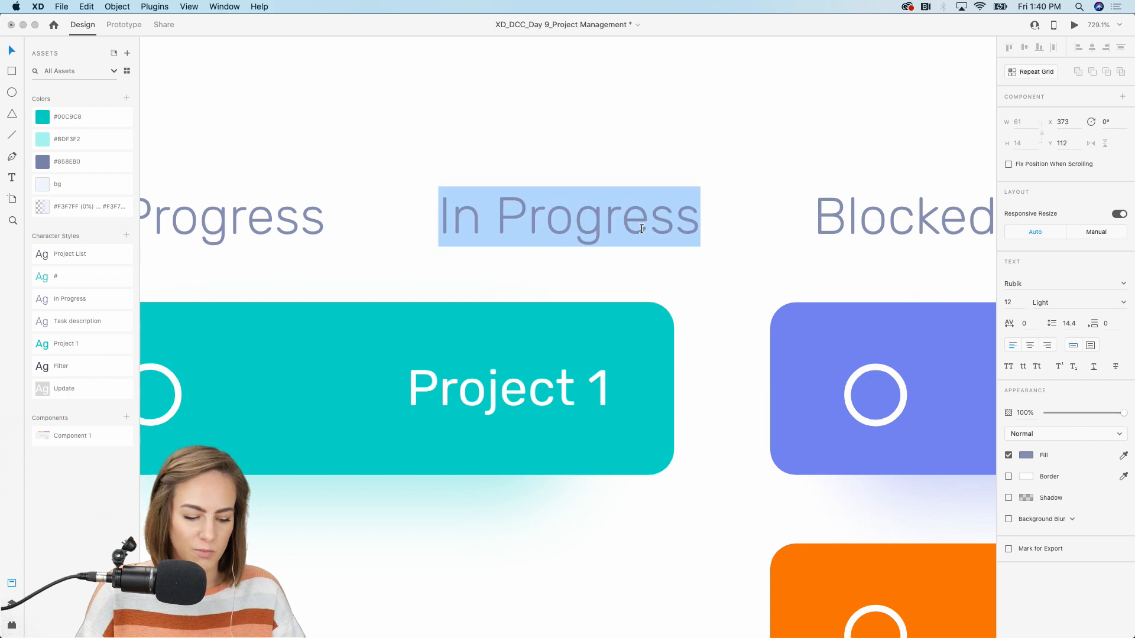
{"action": "type", "text": "1"}
{"action": "left_click_drag", "start_coordinate": [450, 210], "coordinate": [634, 205]}
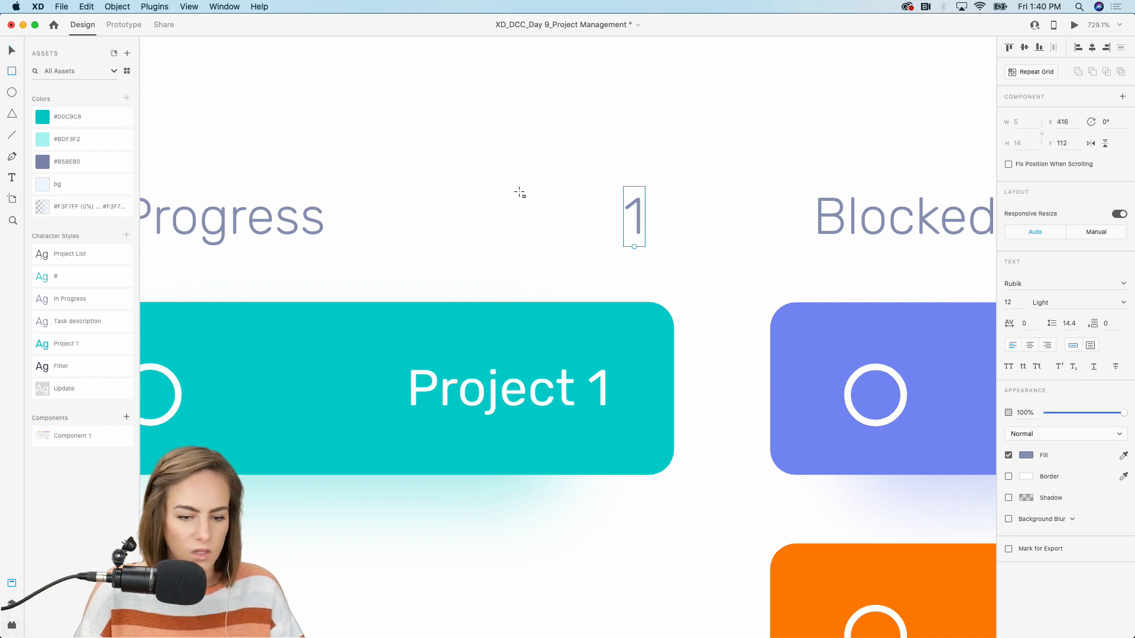
Place a borderless, rounded 22 × 22 square with the bg fill behind the In Progress count and set the number's opacity to 36%
{"action": "left_click_drag", "start_coordinate": [585, 175], "coordinate": [682, 267]}
{"action": "left_click", "coordinate": [1009, 369]}
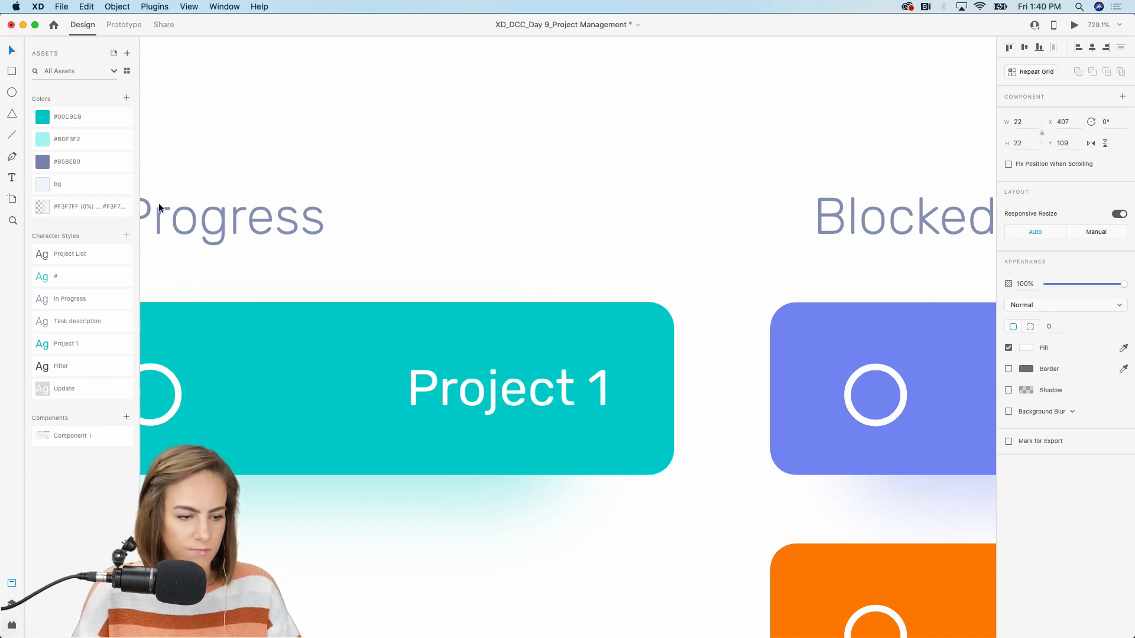
{"action": "left_click", "coordinate": [61, 182]}
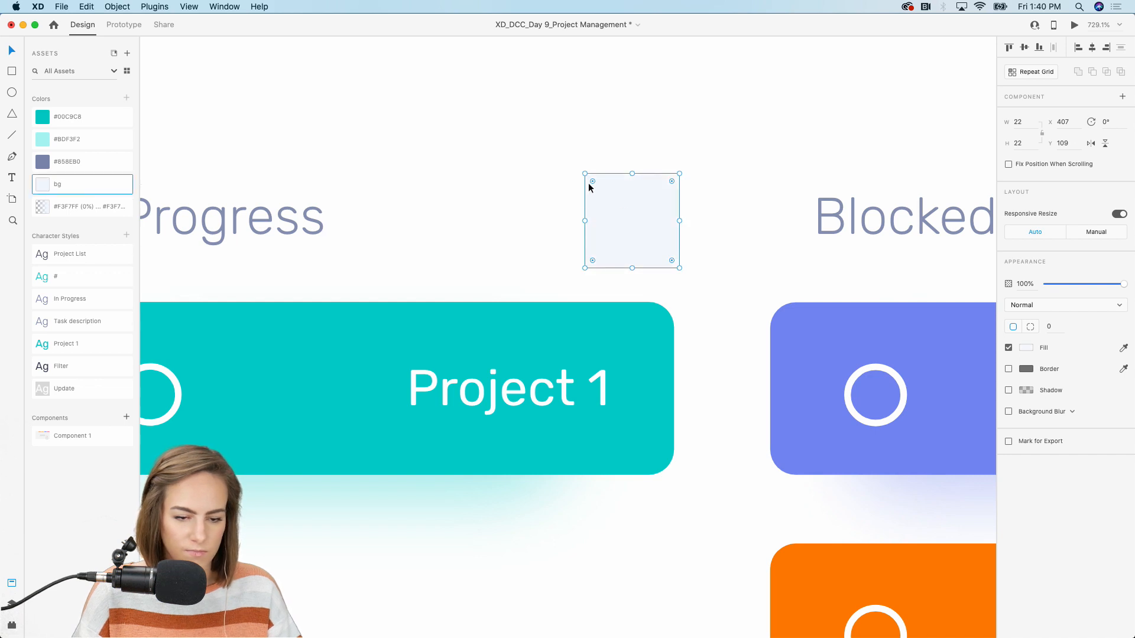
{"action": "left_click_drag", "start_coordinate": [592, 182], "coordinate": [638, 205]}
{"action": "key", "text": "super+bracketleft"}
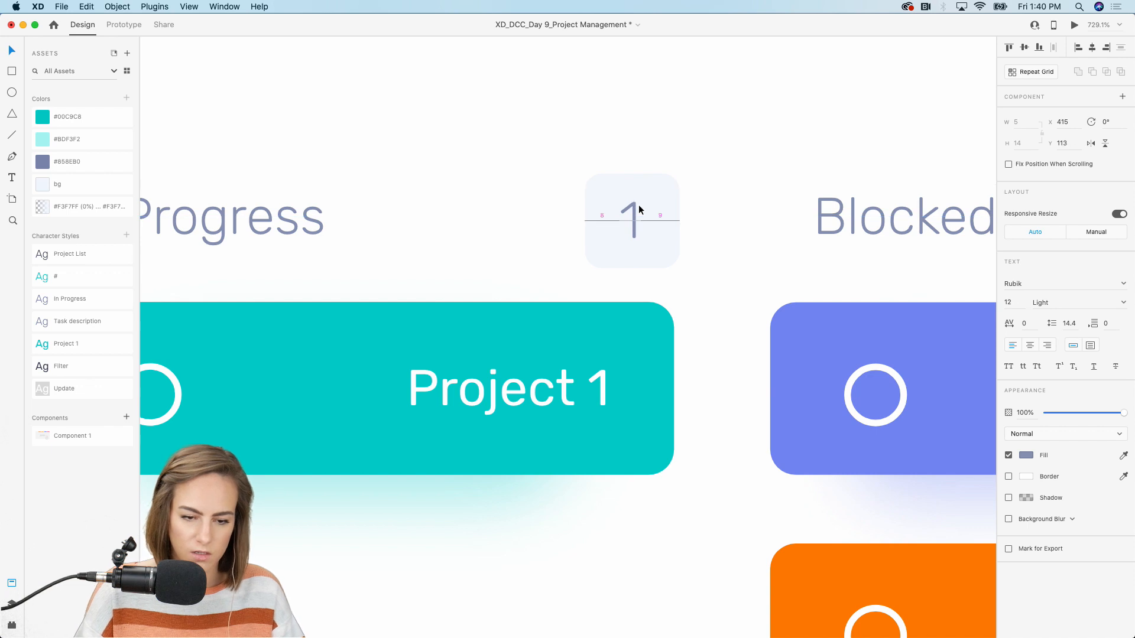
{"action": "left_click_drag", "start_coordinate": [1090, 413], "coordinate": [1074, 413]}
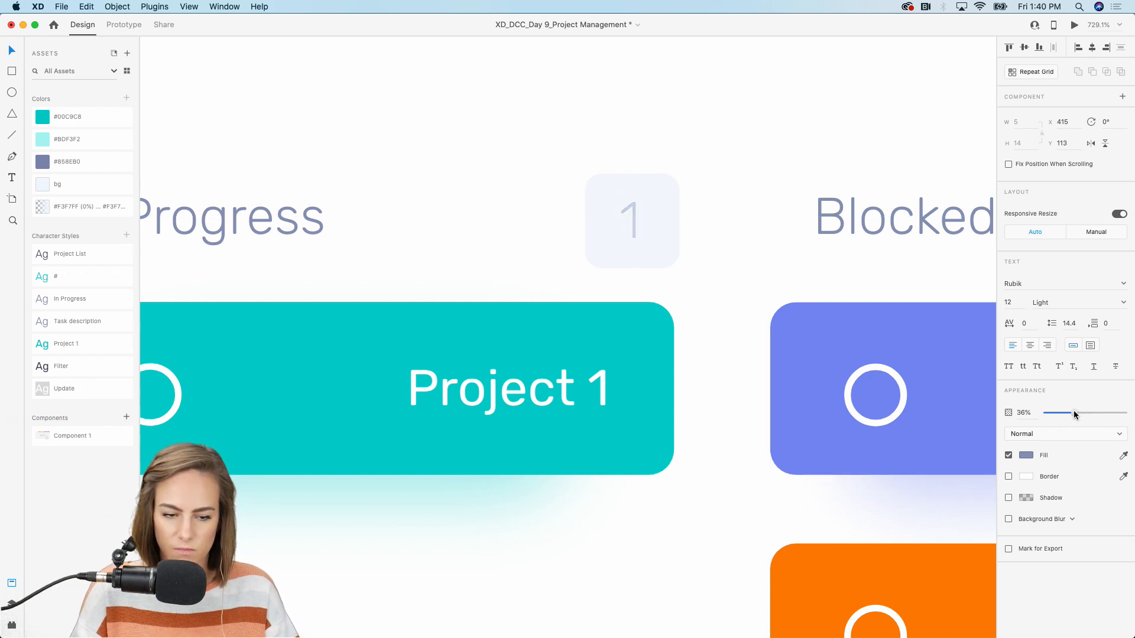
{"action": "left_click", "coordinate": [653, 183]}
Duplicate the In Progress count badge, place the copy beside the Blocked label at X 572, Y 109, and change its number to 2
{"action": "scroll", "coordinate": [654, 179], "scroll_direction": "down", "scroll_amount": 5}
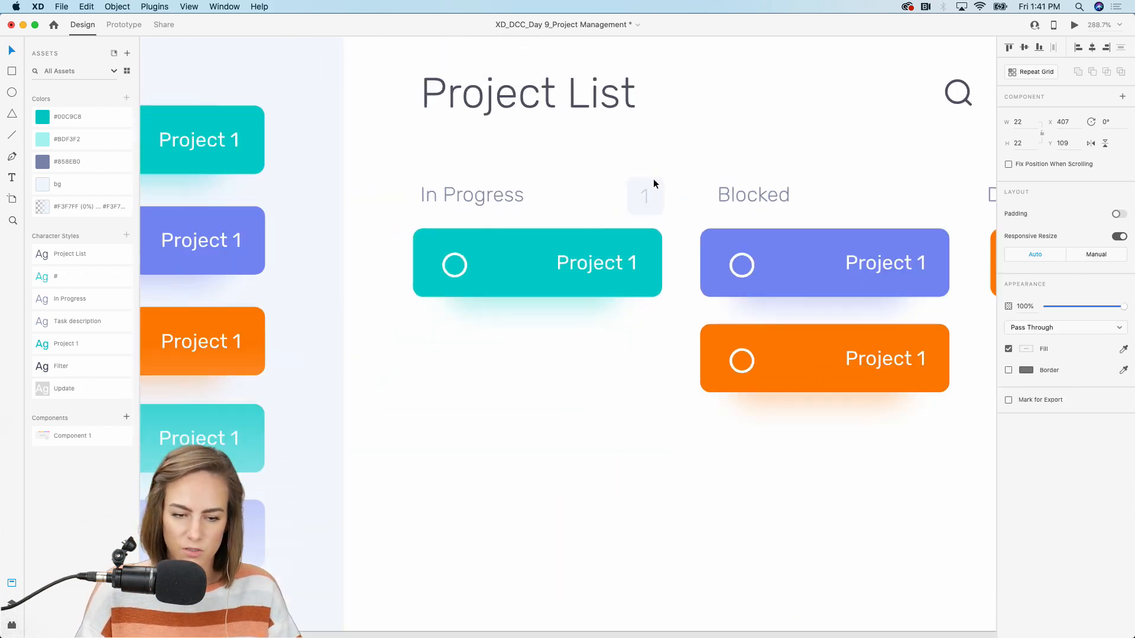
{"action": "scroll", "coordinate": [653, 179], "scroll_direction": "down", "scroll_amount": 3}
{"action": "left_click_drag", "start_coordinate": [513, 196], "coordinate": [794, 194]}
{"action": "scroll", "coordinate": [793, 220], "scroll_direction": "up", "scroll_amount": 5}
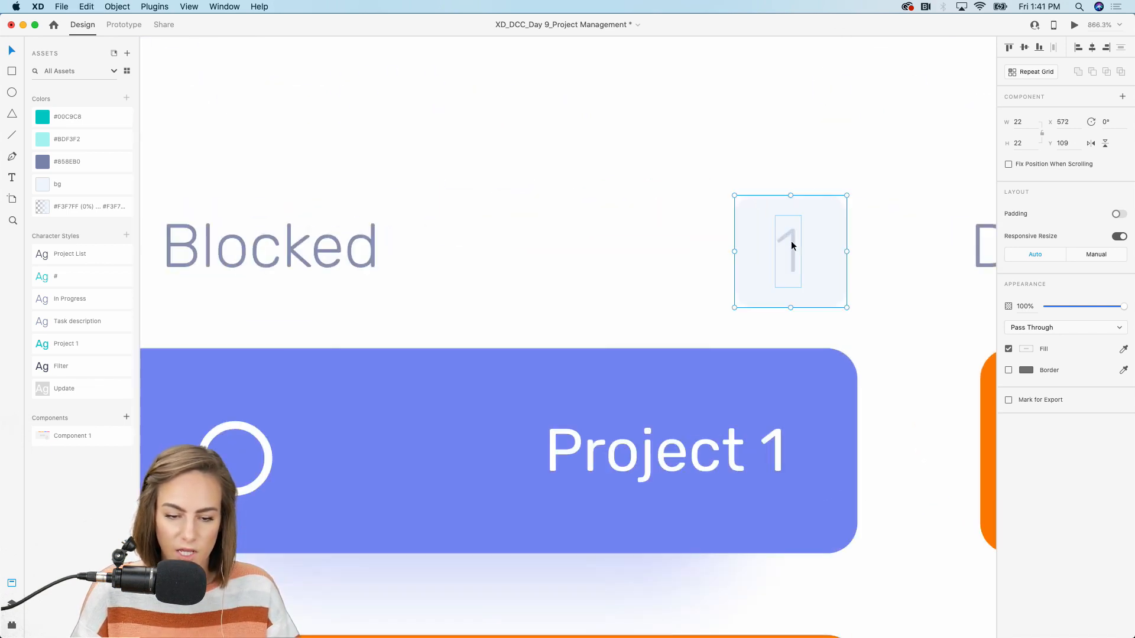
{"action": "double_click", "coordinate": [791, 240]}
{"action": "right_click", "coordinate": [791, 240]}
{"action": "double_click", "coordinate": [785, 240]}
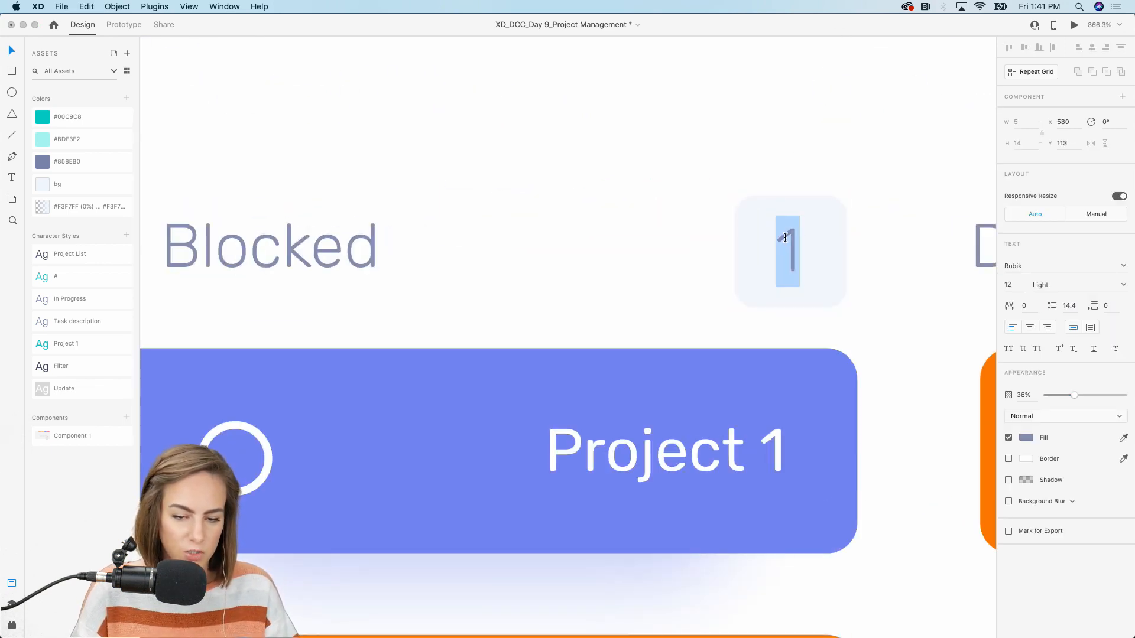
{"action": "type", "text": "2"}
{"action": "key", "text": "Escape"}
{"action": "left_click", "coordinate": [623, 225]}
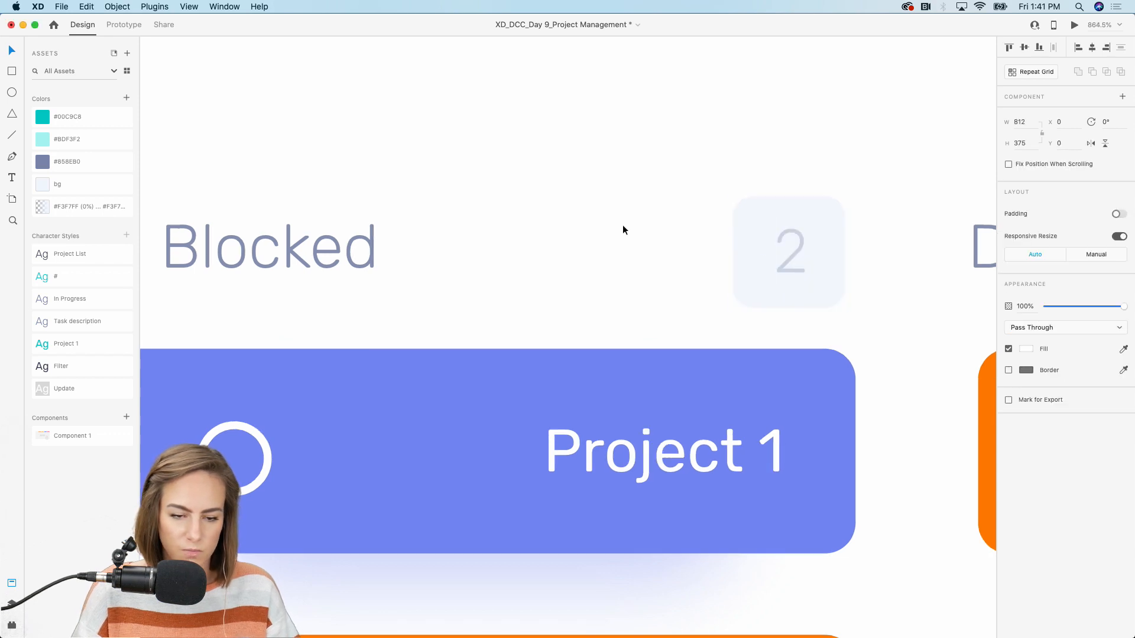
Paste a copy of the "1" badge and place it above the Done card's right end at X 744, Y 109
{"action": "scroll", "coordinate": [623, 224], "scroll_direction": "down", "scroll_amount": 5}
{"action": "key", "text": "super+v"}
{"action": "left_click_drag", "start_coordinate": [349, 222], "coordinate": [920, 217]}
{"action": "scroll", "coordinate": [922, 218], "scroll_direction": "right", "scroll_amount": 6}
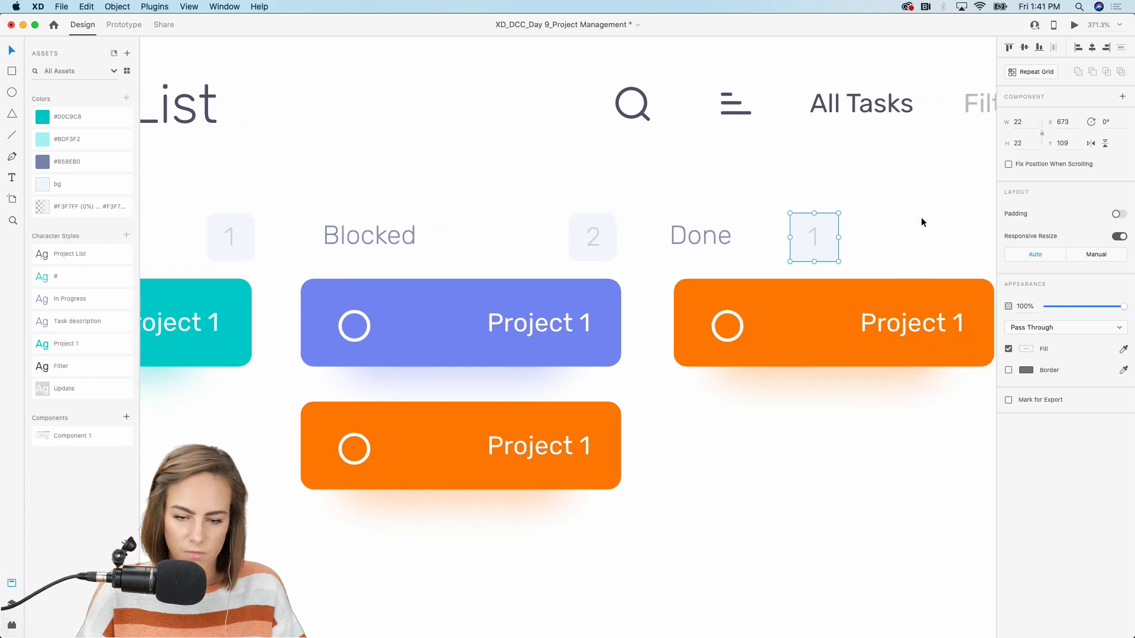
{"action": "left_click_drag", "start_coordinate": [719, 236], "coordinate": [876, 233]}
Place another badge copy beside the Not Started label at X 173, Y 23 and change its number to 7
{"action": "scroll", "coordinate": [876, 233], "scroll_direction": "down", "scroll_amount": 5}
{"action": "scroll", "coordinate": [876, 234], "scroll_direction": "left", "scroll_amount": 5}
{"action": "scroll", "coordinate": [749, 234], "scroll_direction": "up", "scroll_amount": 3}
{"action": "scroll", "coordinate": [749, 233], "scroll_direction": "up", "scroll_amount": 2}
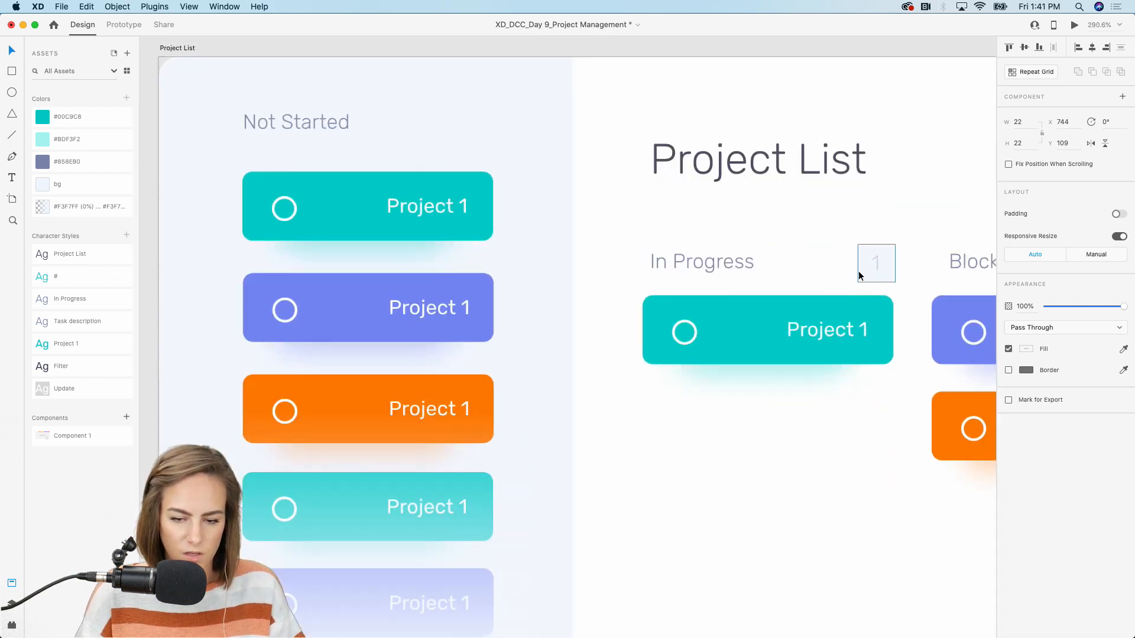
{"action": "left_click_drag", "start_coordinate": [466, 120], "coordinate": [458, 119]}
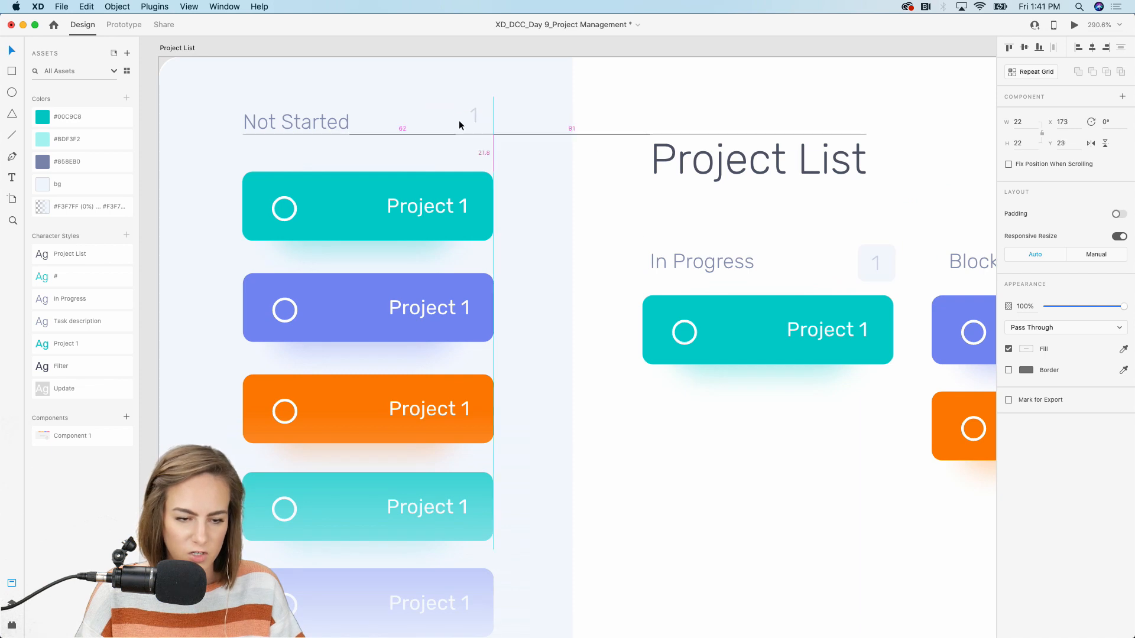
{"action": "scroll", "coordinate": [459, 119], "scroll_direction": "up", "scroll_amount": 3}
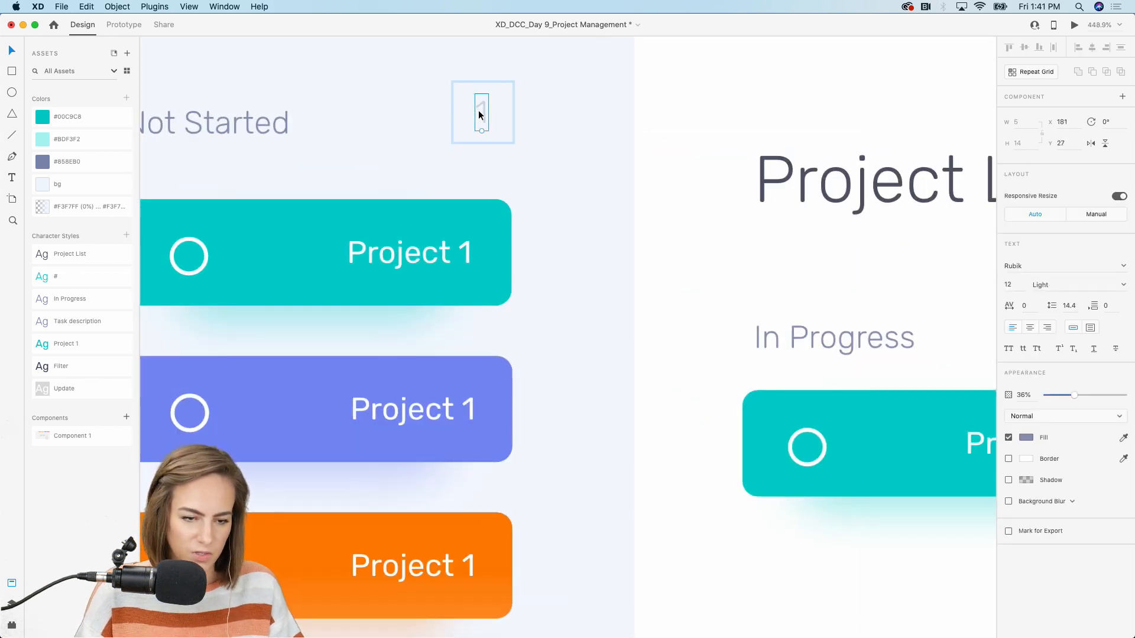
{"action": "double_click", "coordinate": [480, 114]}
{"action": "key", "text": "Escape"}
Fill the Not Started badge's square with #858EB0 and set the square's opacity to 15%
{"action": "key", "text": "r"}
{"action": "left_click_drag", "start_coordinate": [454, 83], "coordinate": [513, 142]}
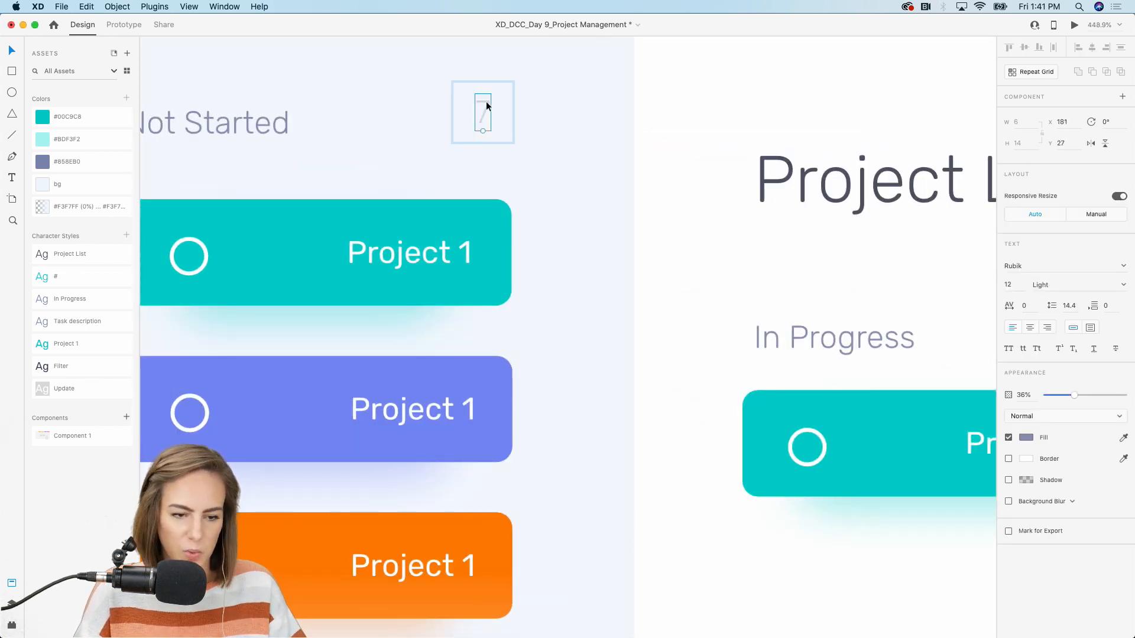
{"action": "left_click", "coordinate": [83, 162]}
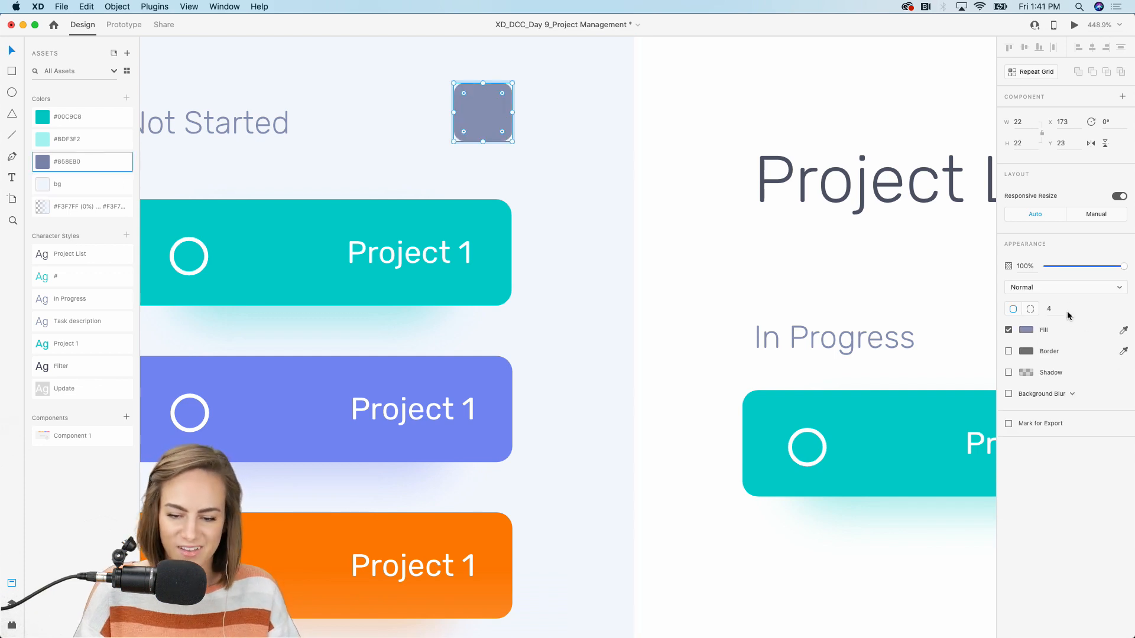
{"action": "left_click", "coordinate": [1067, 266]}
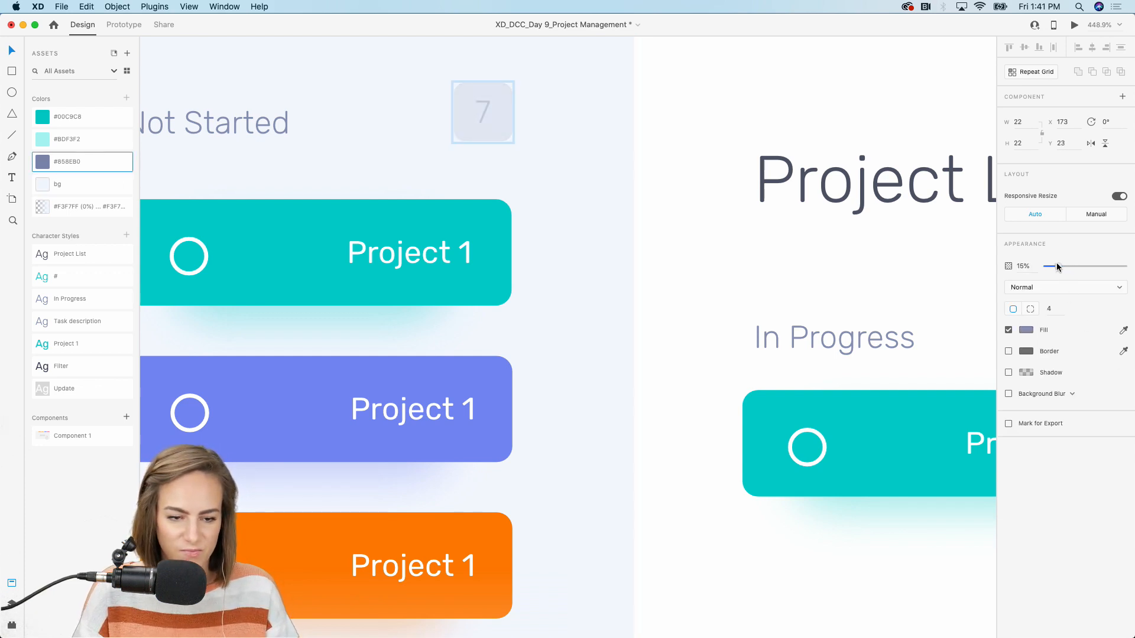
{"action": "left_click", "coordinate": [679, 262]}
Copy the striped placeholder from the Assets artboard
{"action": "scroll", "coordinate": [679, 262], "scroll_direction": "down", "scroll_amount": 10}
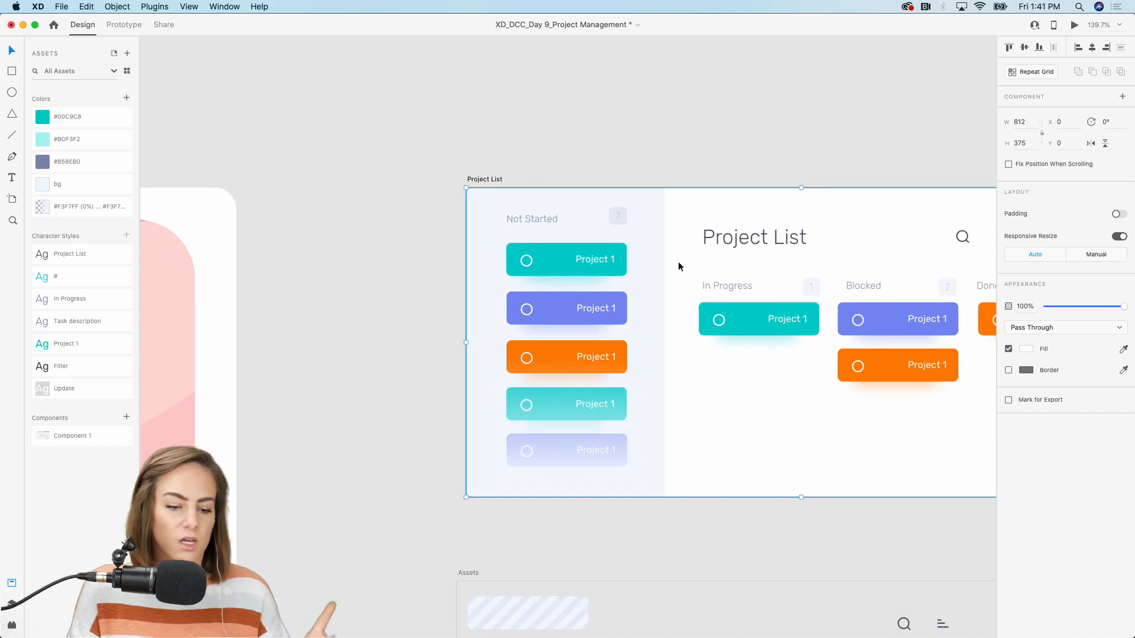
{"action": "scroll", "coordinate": [679, 261], "scroll_direction": "down", "scroll_amount": 5}
{"action": "scroll", "coordinate": [558, 413], "scroll_direction": "up", "scroll_amount": 8}
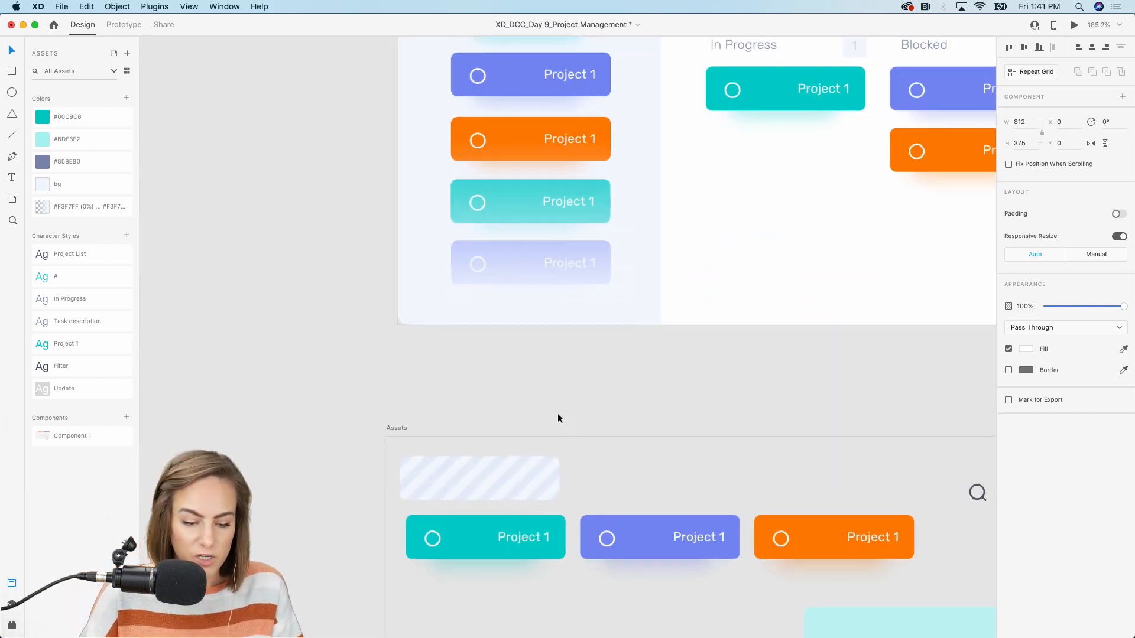
{"action": "scroll", "coordinate": [524, 478], "scroll_direction": "up", "scroll_amount": 10}
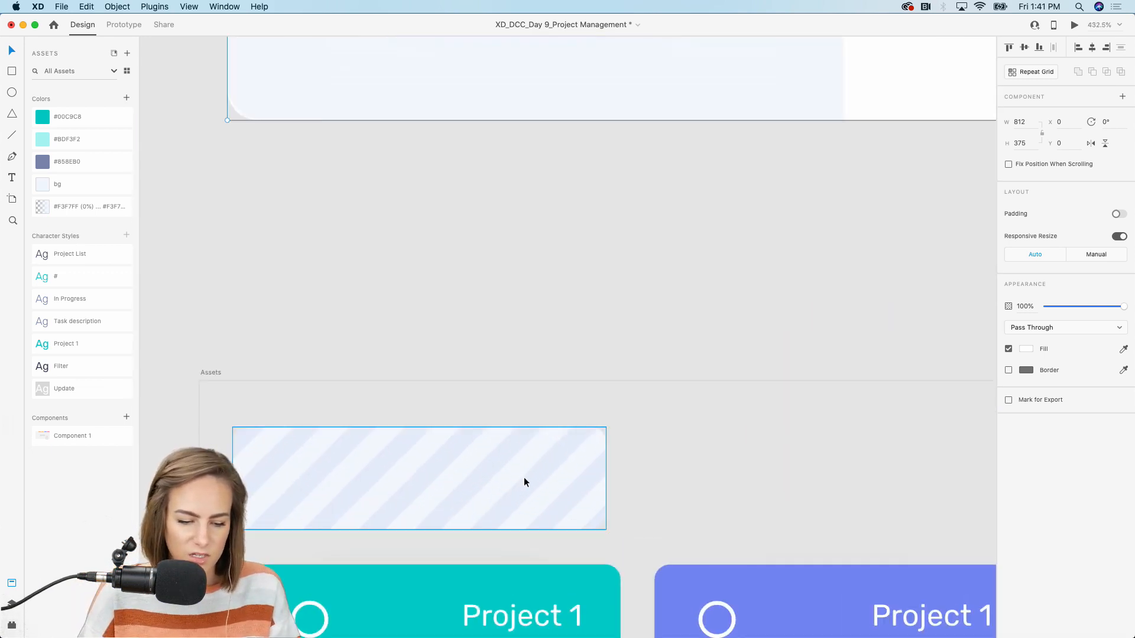
{"action": "left_click", "coordinate": [524, 478]}
{"action": "key", "text": "super+v"}
{"action": "key", "text": "super+z"}
Shift the first Not Started teal card sideways to X 110.71 and paste the striped placeholder into its vacated slot
{"action": "scroll", "coordinate": [523, 481], "scroll_direction": "up", "scroll_amount": 10}
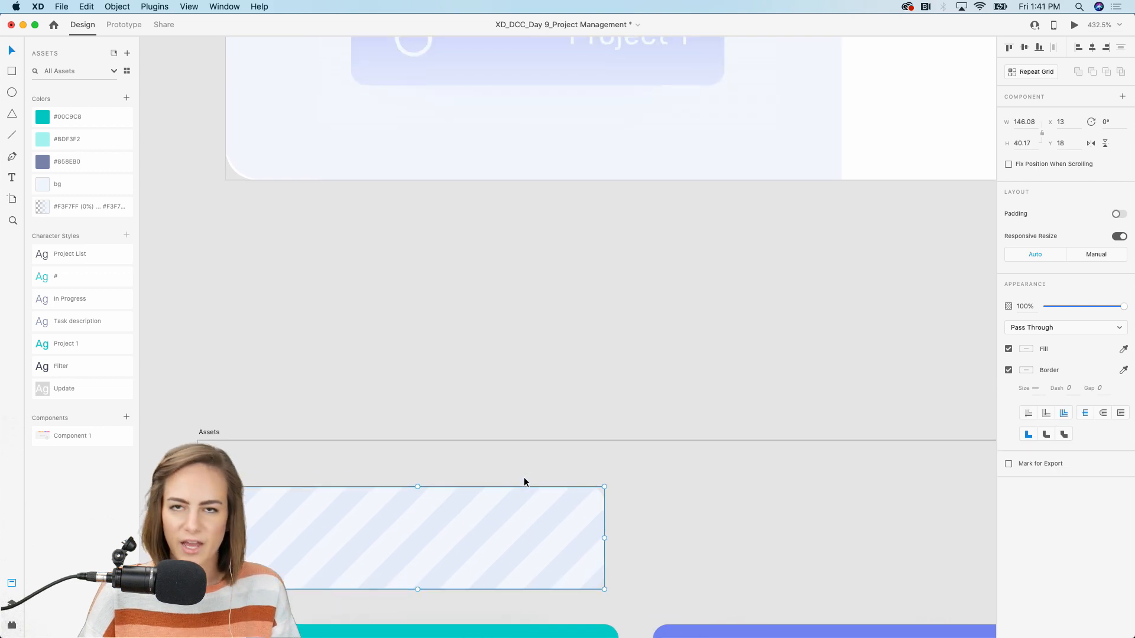
{"action": "scroll", "coordinate": [524, 477], "scroll_direction": "up", "scroll_amount": 10}
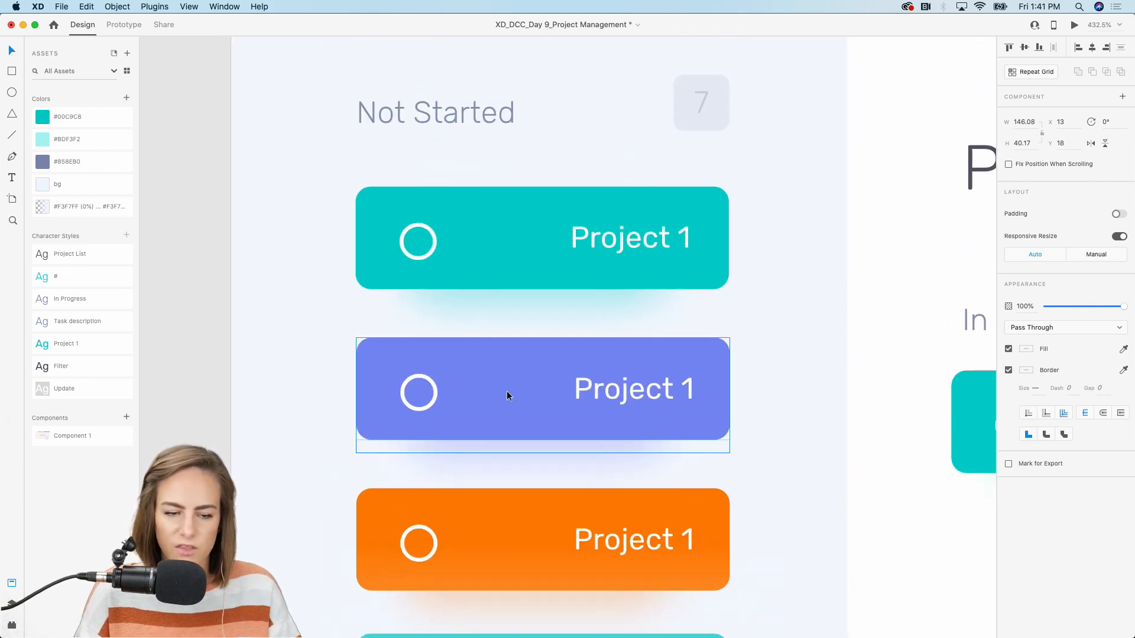
{"action": "left_click_drag", "start_coordinate": [427, 264], "coordinate": [588, 269]}
{"action": "key", "text": "super+v"}
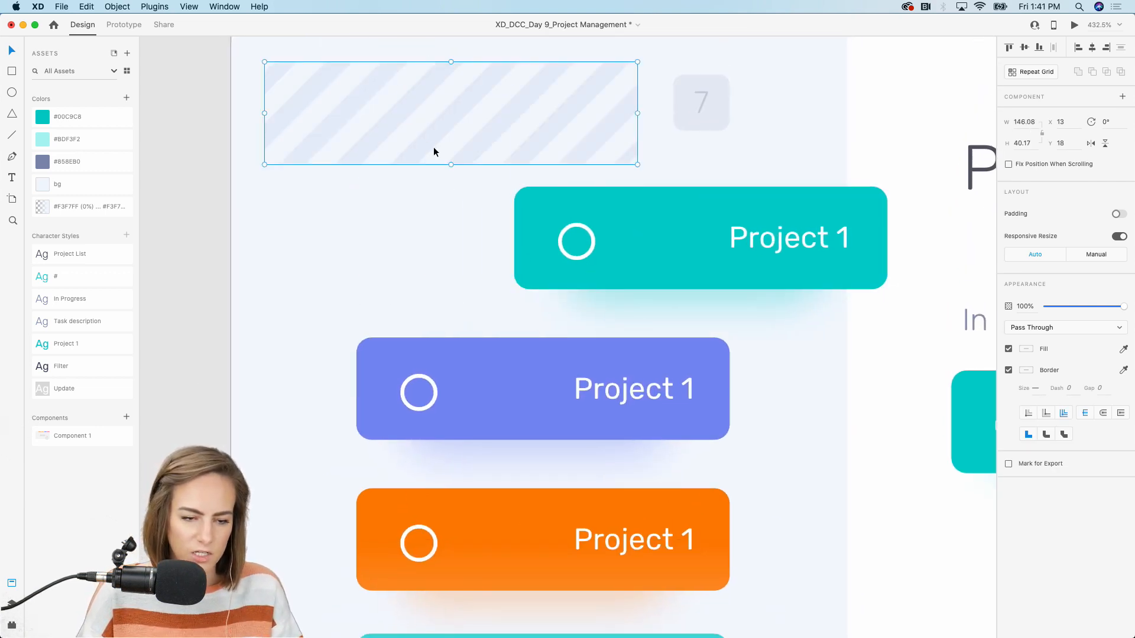
{"action": "left_click_drag", "start_coordinate": [431, 151], "coordinate": [502, 248]}
Bring the shifted teal card in front of the striped placeholder
{"action": "left_click", "coordinate": [823, 223]}
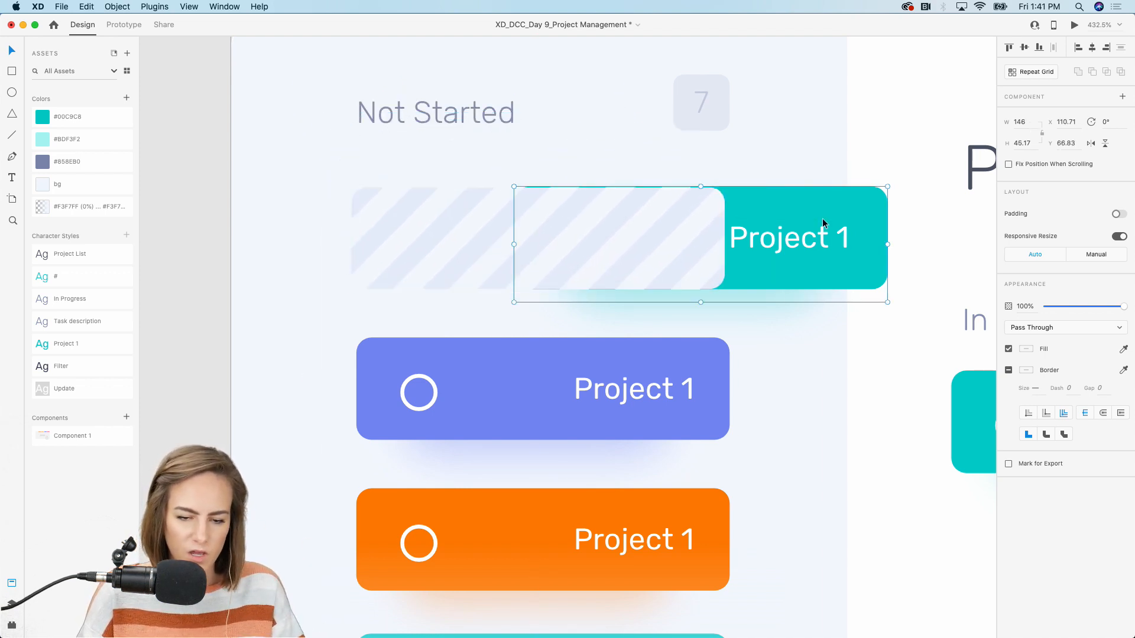
{"action": "right_click", "coordinate": [819, 223]}
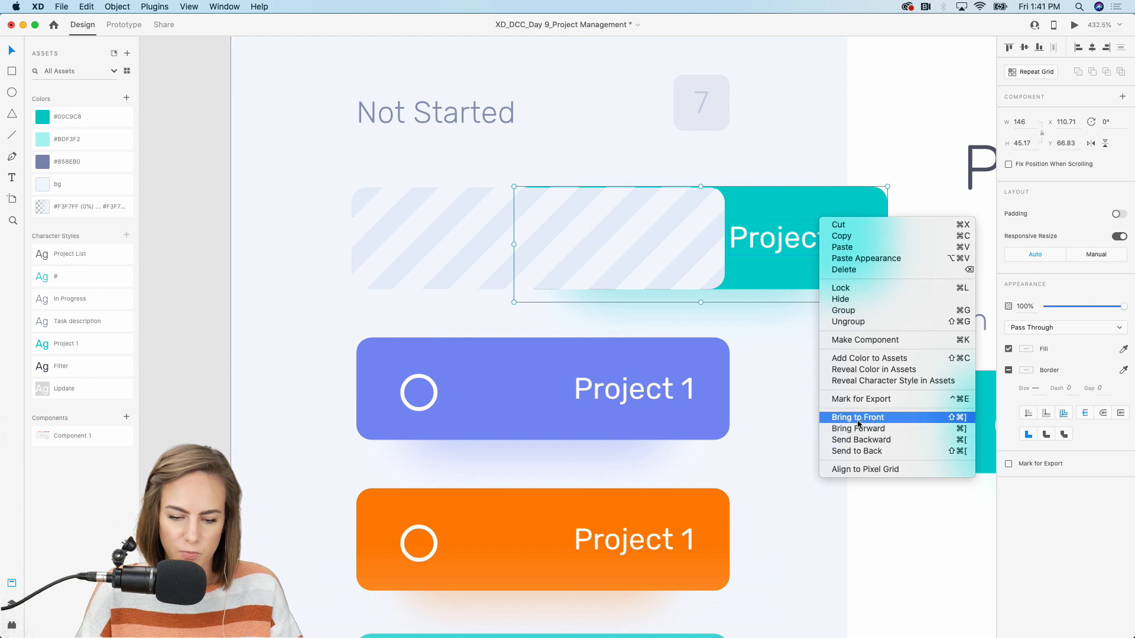
{"action": "left_click", "coordinate": [859, 421]}
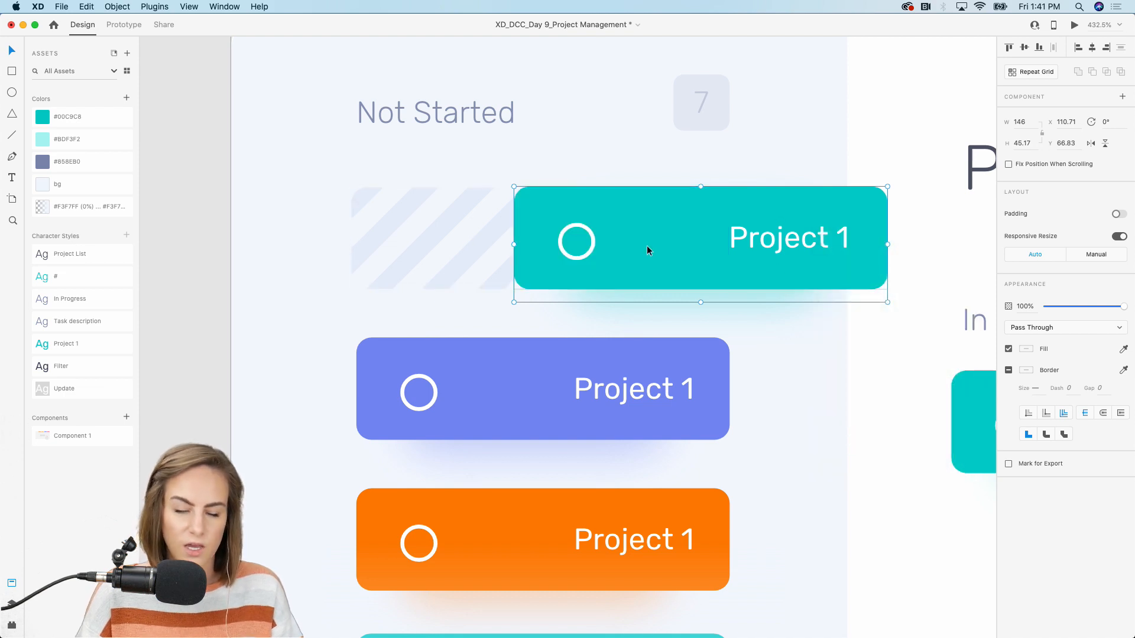
Move the teal card back over the striped placeholder, to X 46.71, Y 66.83
{"action": "scroll", "coordinate": [534, 243], "scroll_direction": "down", "scroll_amount": 5}
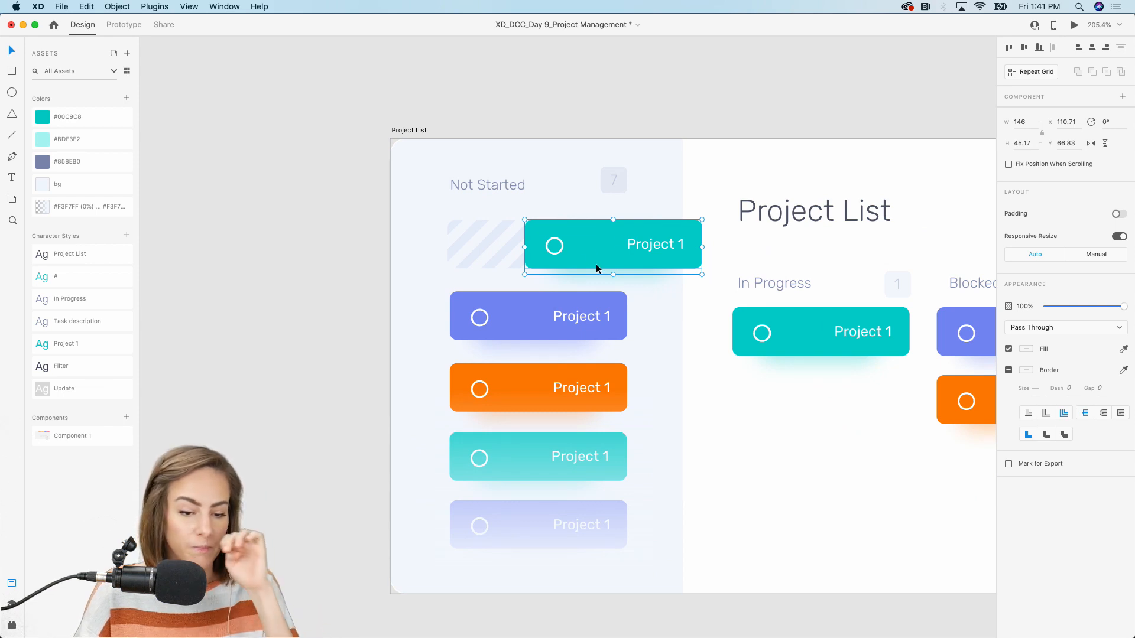
{"action": "scroll", "coordinate": [596, 264], "scroll_direction": "right", "scroll_amount": 2}
{"action": "scroll", "coordinate": [596, 264], "scroll_direction": "down", "scroll_amount": 1}
{"action": "scroll", "coordinate": [930, 375], "scroll_direction": "right", "scroll_amount": 5}
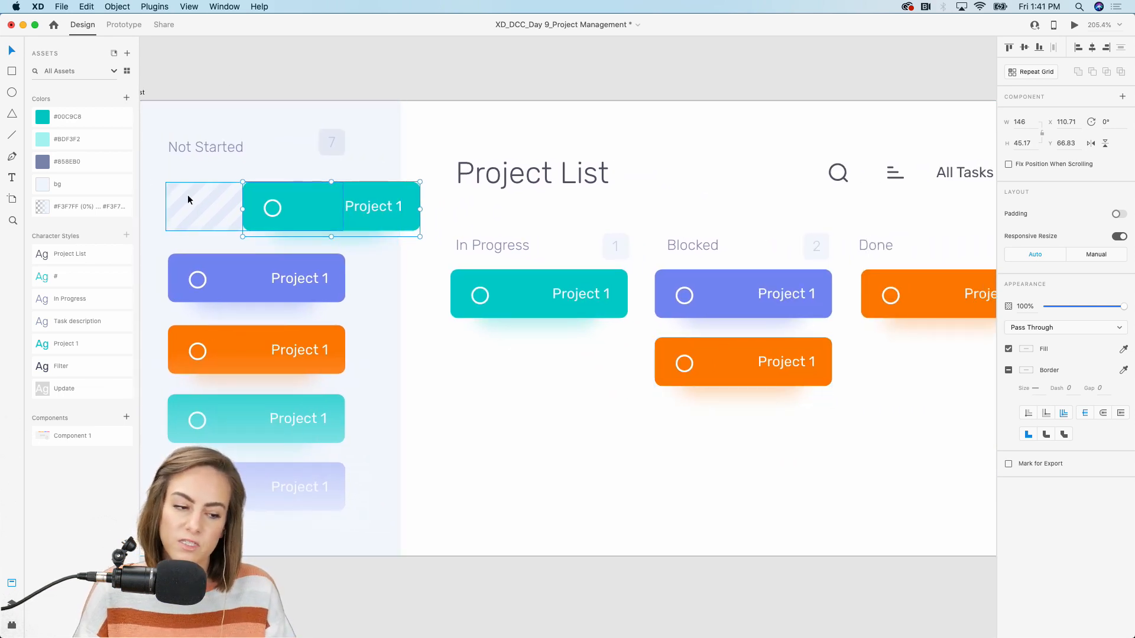
{"action": "scroll", "coordinate": [208, 212], "scroll_direction": "up", "scroll_amount": 5}
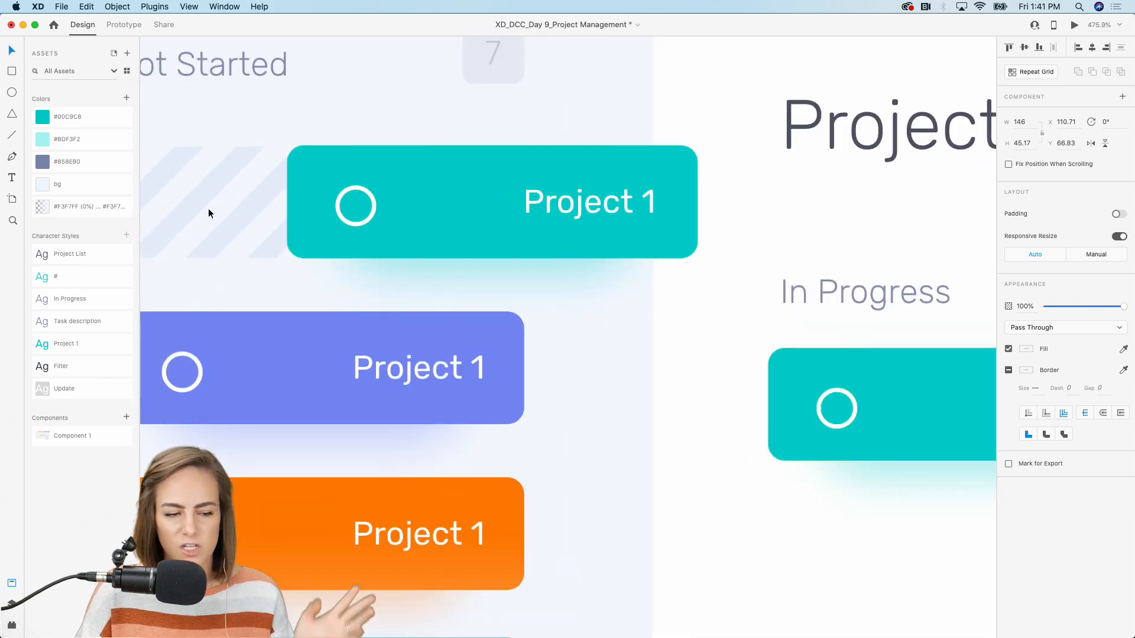
{"action": "scroll", "coordinate": [208, 211], "scroll_direction": "left", "scroll_amount": 3}
{"action": "scroll", "coordinate": [208, 212], "scroll_direction": "up", "scroll_amount": 1}
{"action": "key", "text": "Left"}
{"action": "key", "text": "Left"}
{"action": "left_click_drag", "start_coordinate": [486, 222], "coordinate": [337, 222]}
{"action": "scroll", "coordinate": [337, 222], "scroll_direction": "down", "scroll_amount": 5}
{"action": "scroll", "coordinate": [336, 219], "scroll_direction": "down", "scroll_amount": 4}
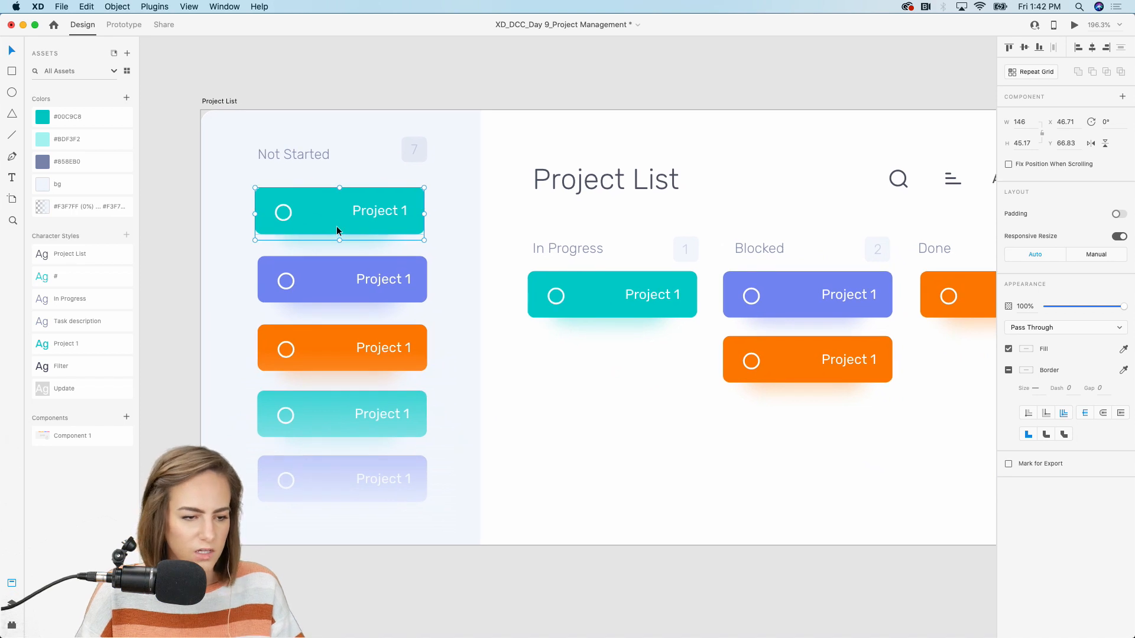
Switch to prototyping and copy all content of the first Project List artboard into the empty Project List artboard beside it
{"action": "left_click", "coordinate": [121, 25]}
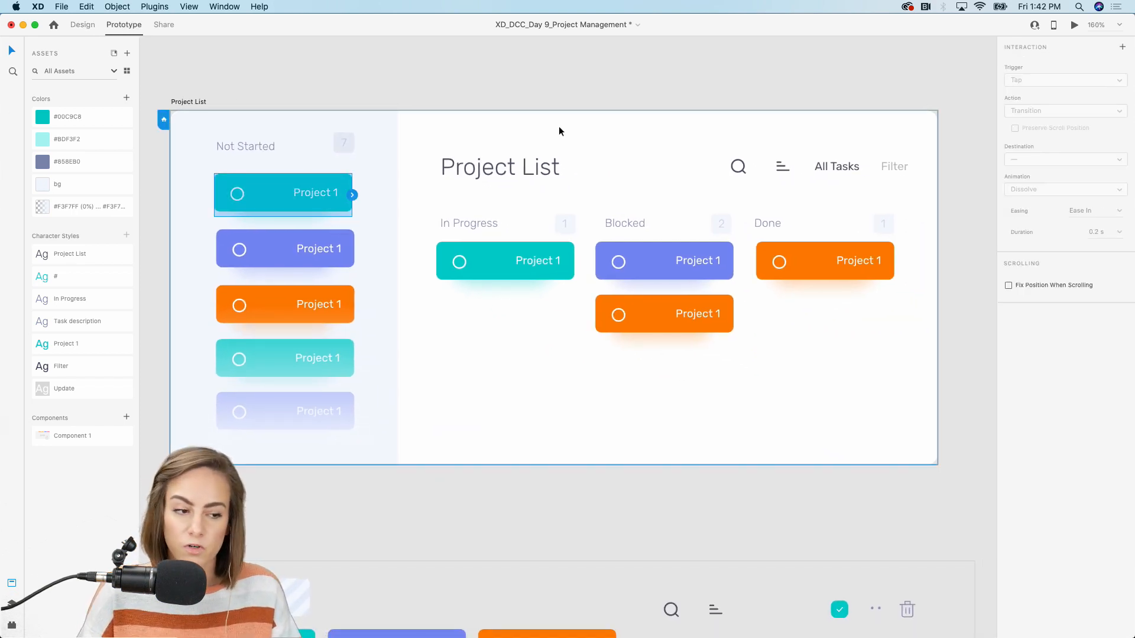
{"action": "scroll", "coordinate": [558, 128], "scroll_direction": "down", "scroll_amount": 3}
{"action": "scroll", "coordinate": [559, 127], "scroll_direction": "right", "scroll_amount": 2}
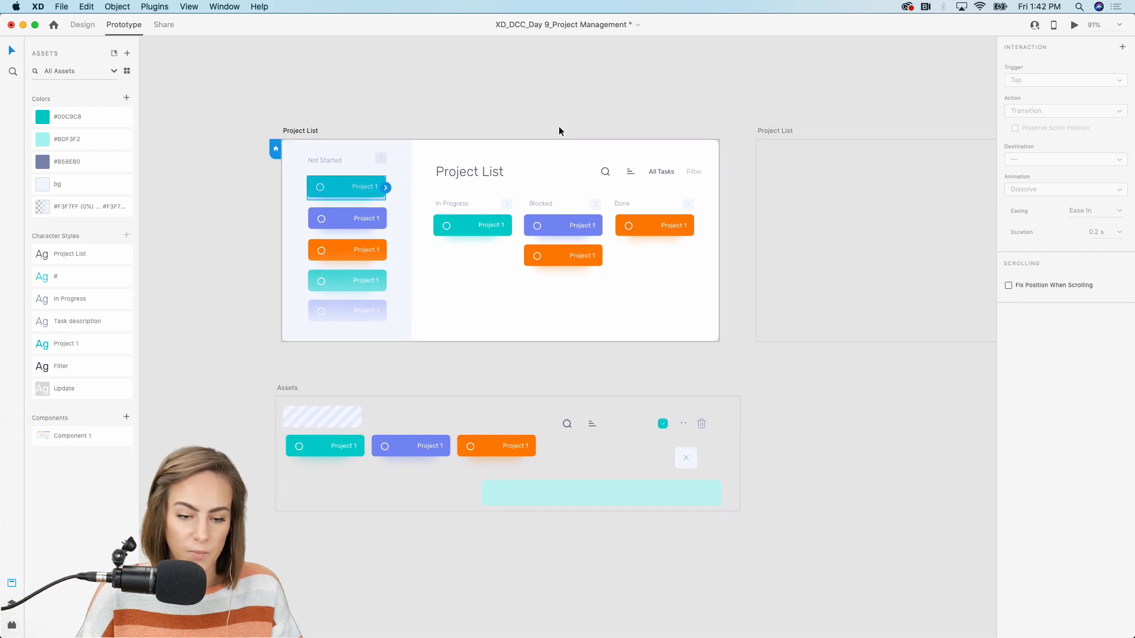
{"action": "left_click", "coordinate": [739, 351]}
{"action": "scroll", "coordinate": [739, 353], "scroll_direction": "right", "scroll_amount": 2}
{"action": "scroll", "coordinate": [739, 353], "scroll_direction": "up", "scroll_amount": 1}
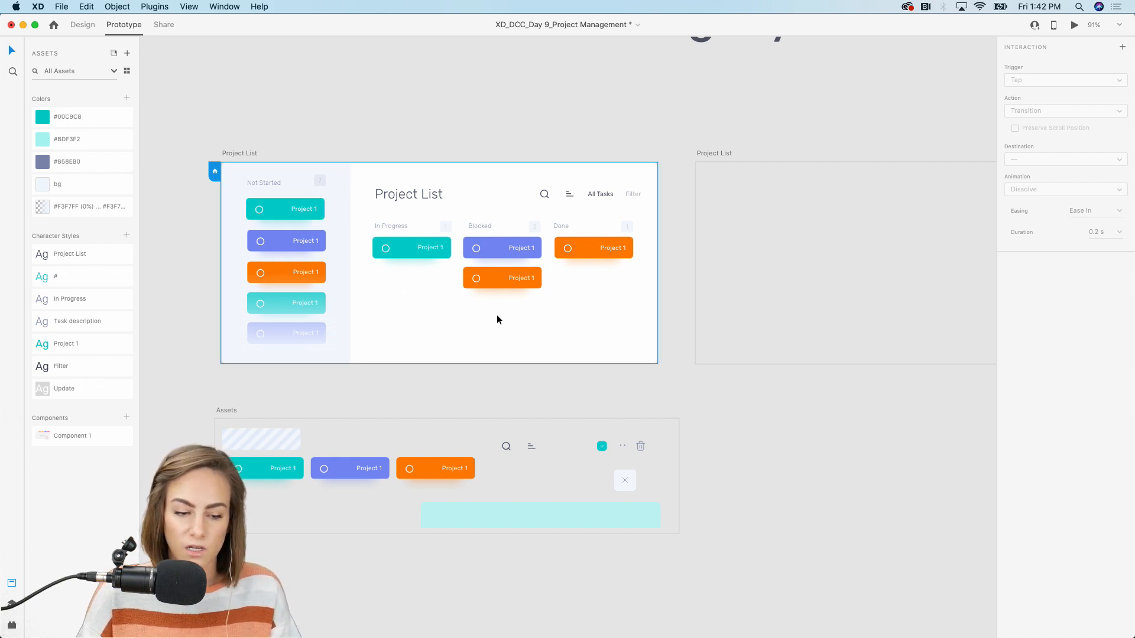
{"action": "left_click_drag", "start_coordinate": [677, 381], "coordinate": [228, 172]}
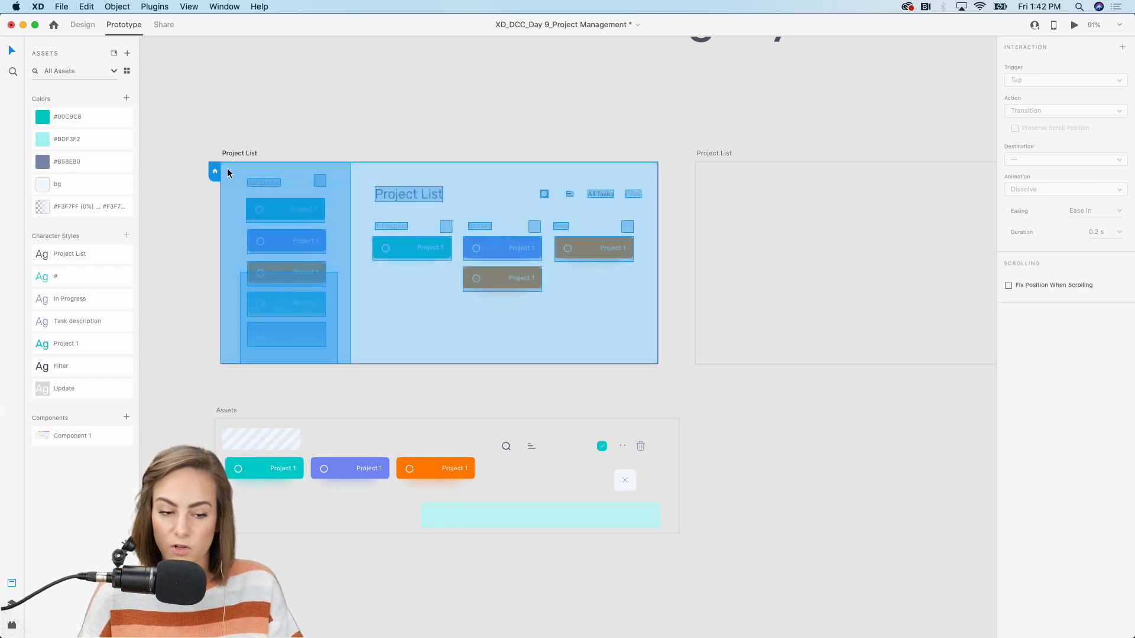
{"action": "scroll", "coordinate": [604, 282], "scroll_direction": "right", "scroll_amount": 5}
{"action": "left_click", "coordinate": [604, 282]}
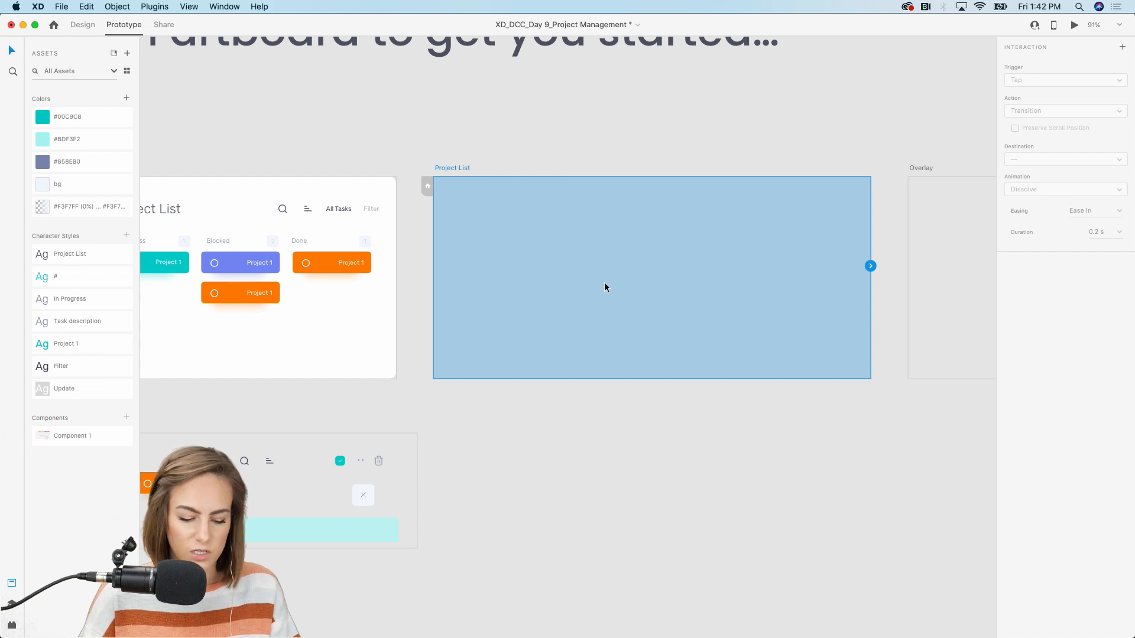
{"action": "left_click", "coordinate": [659, 146]}
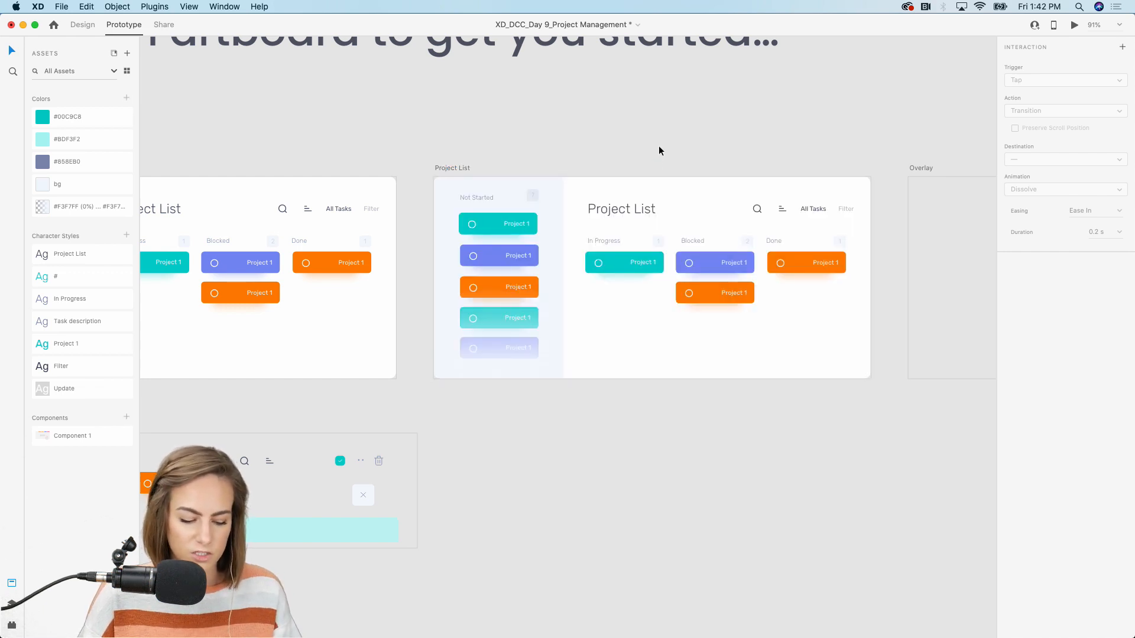
{"action": "left_click", "coordinate": [384, 229]}
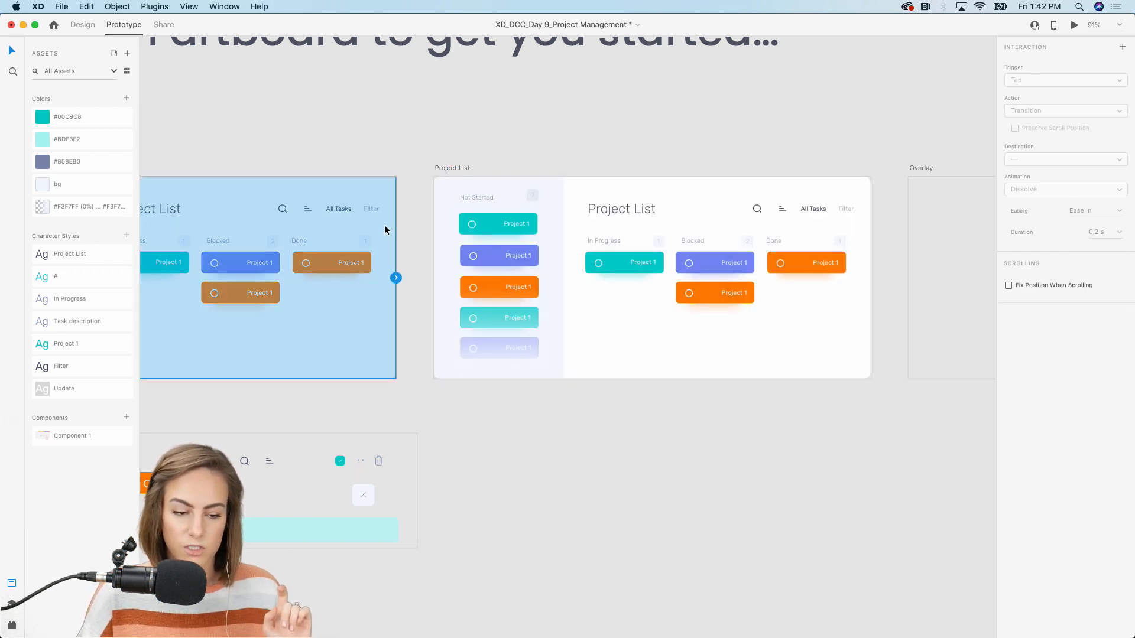
Move the first teal Not Started card on the second Project List artboard below the Blocked cards, at X 449.71, Y 253.83
{"action": "left_click", "coordinate": [693, 230]}
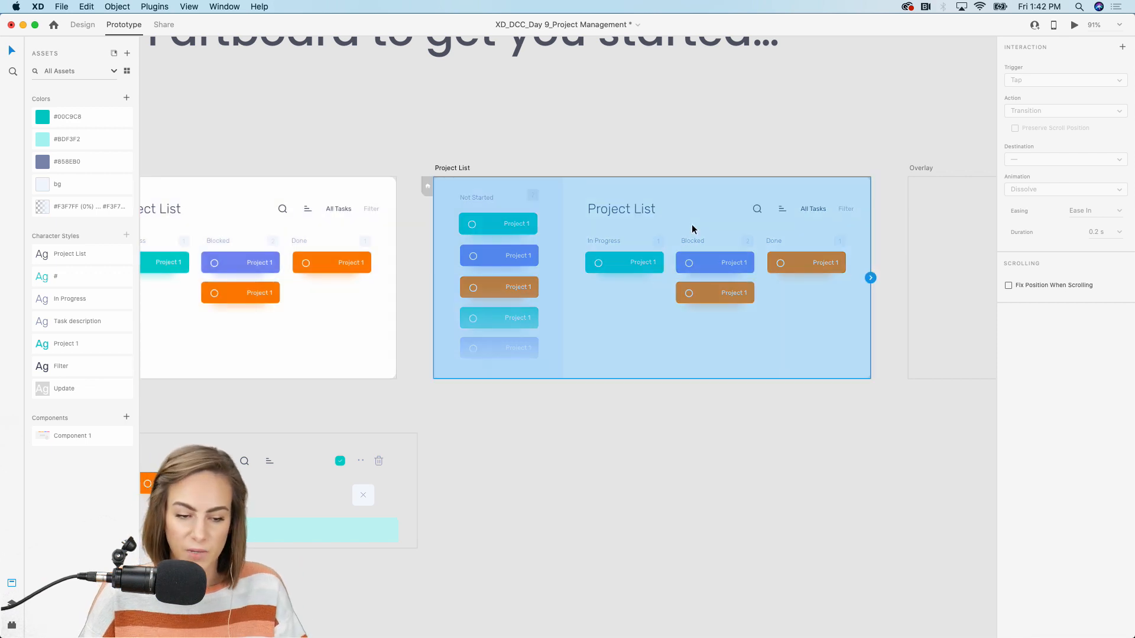
{"action": "scroll", "coordinate": [693, 225], "scroll_direction": "up", "scroll_amount": 3}
{"action": "scroll", "coordinate": [692, 225], "scroll_direction": "down", "scroll_amount": 4}
{"action": "scroll", "coordinate": [692, 226], "scroll_direction": "left", "scroll_amount": 4}
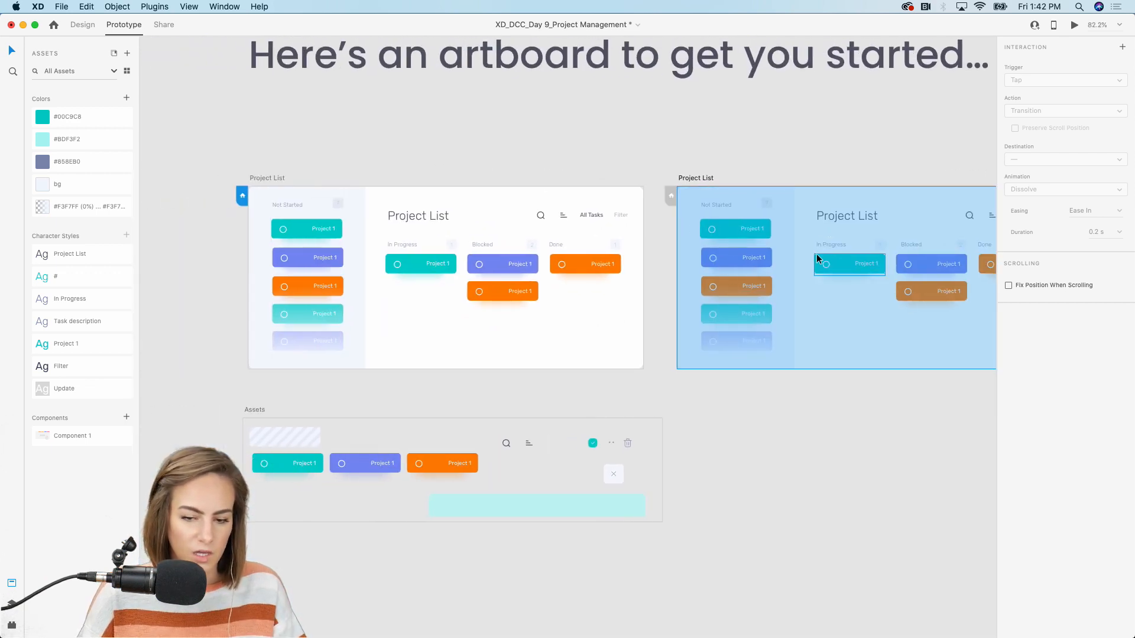
{"action": "scroll", "coordinate": [817, 254], "scroll_direction": "up", "scroll_amount": 4}
{"action": "scroll", "coordinate": [817, 253], "scroll_direction": "right", "scroll_amount": 2}
{"action": "left_click", "coordinate": [551, 196]}
{"action": "scroll", "coordinate": [551, 197], "scroll_direction": "right", "scroll_amount": 1}
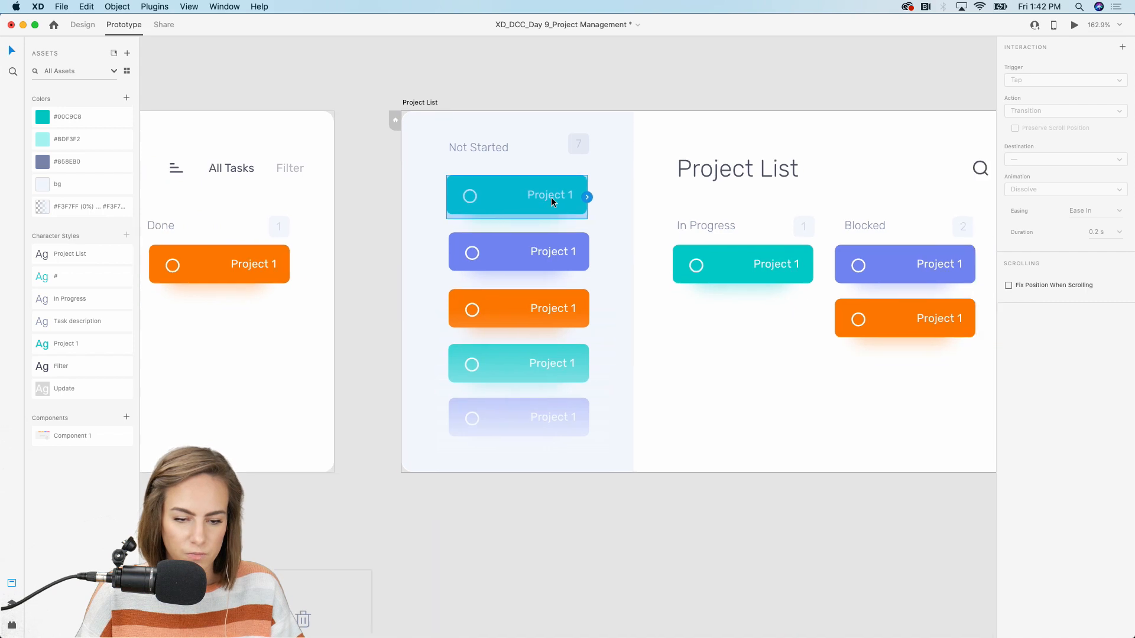
{"action": "scroll", "coordinate": [551, 197], "scroll_direction": "right", "scroll_amount": 3}
{"action": "key", "text": "super+1"}
{"action": "scroll", "coordinate": [544, 160], "scroll_direction": "right", "scroll_amount": 2}
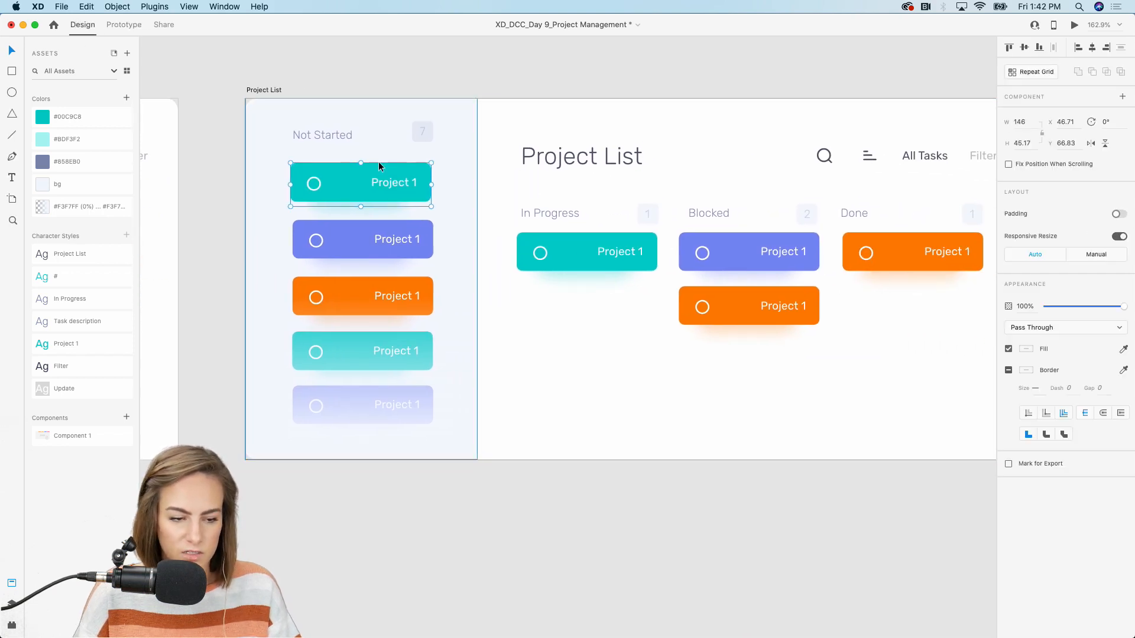
{"action": "left_click_drag", "start_coordinate": [378, 163], "coordinate": [733, 357]}
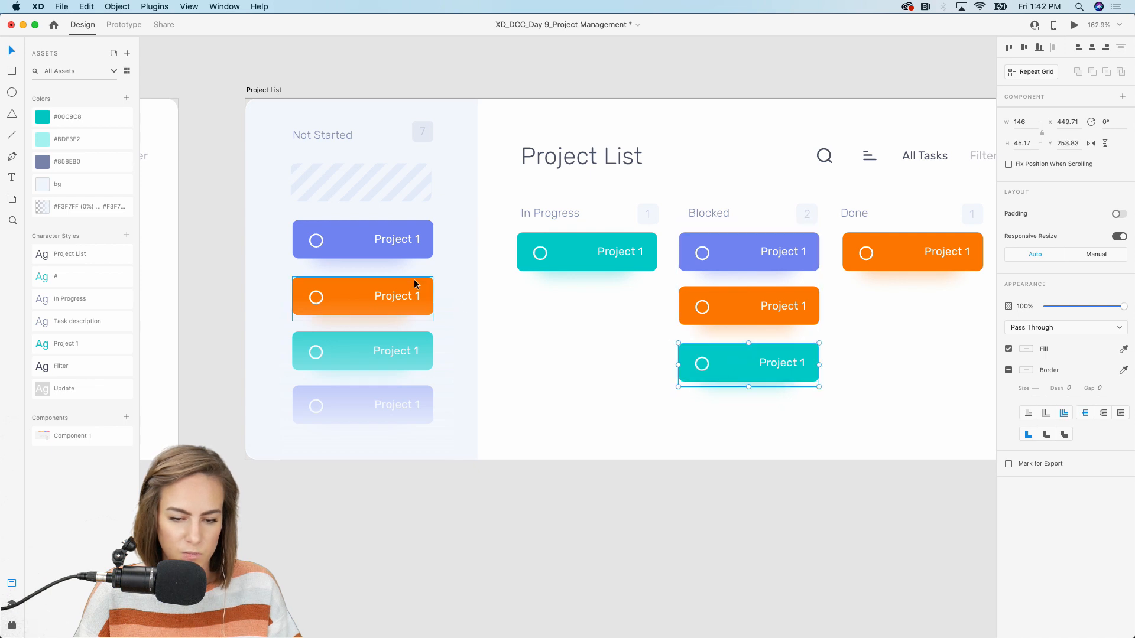
Shift the second artboard's fade overlay aside and try to move the four remaining Not Started cards up over the striped placeholder
{"action": "scroll", "coordinate": [414, 284], "scroll_direction": "up", "scroll_amount": 4}
{"action": "left_click", "coordinate": [328, 505]}
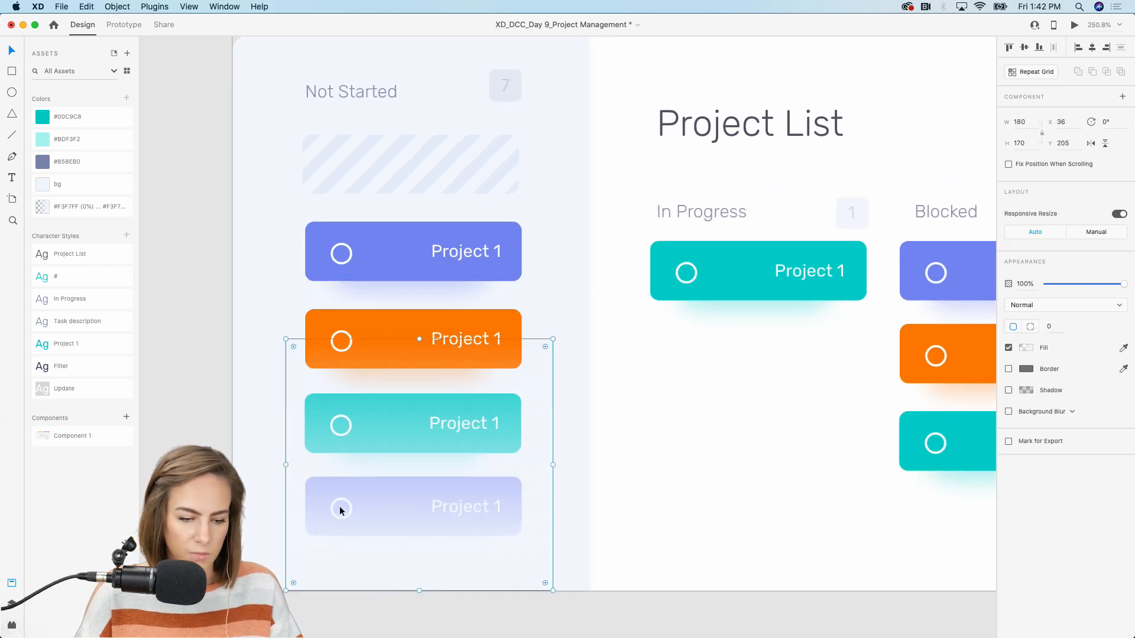
{"action": "left_click_drag", "start_coordinate": [340, 511], "coordinate": [547, 512]}
{"action": "left_click", "coordinate": [432, 518]}
{"action": "left_click", "coordinate": [382, 435], "text": "shift"}
{"action": "left_click", "coordinate": [375, 338], "text": "shift"}
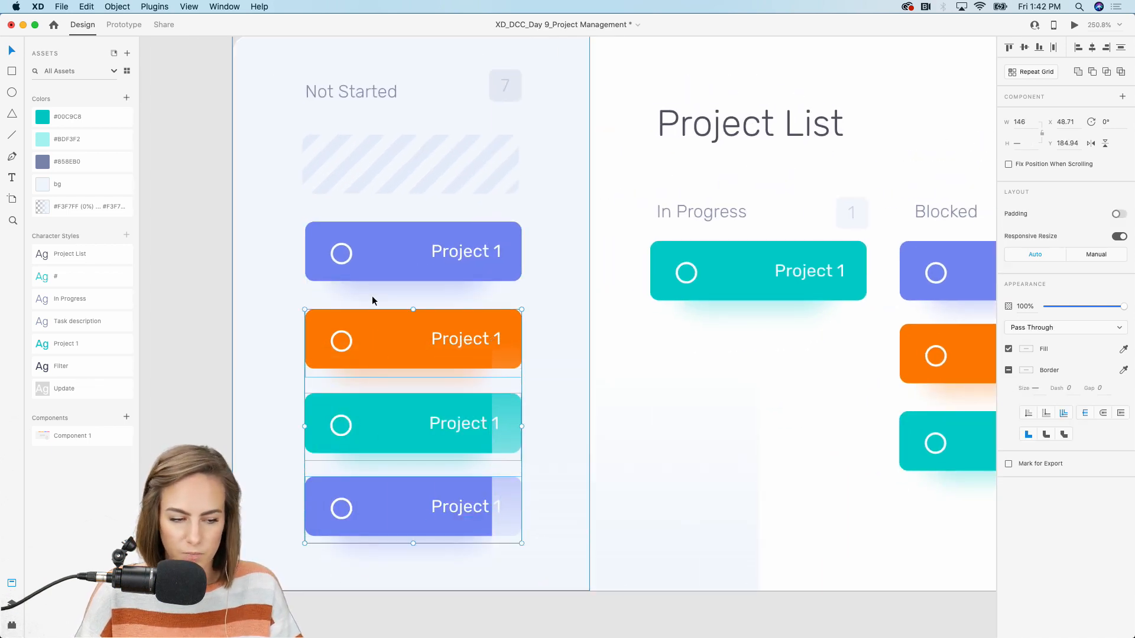
{"action": "left_click", "coordinate": [367, 258], "text": "shift"}
{"action": "left_click_drag", "start_coordinate": [367, 257], "coordinate": [359, 185]}
{"action": "scroll", "coordinate": [359, 185], "scroll_direction": "down", "scroll_amount": 4}
{"action": "scroll", "coordinate": [359, 185], "scroll_direction": "up", "scroll_amount": 3}
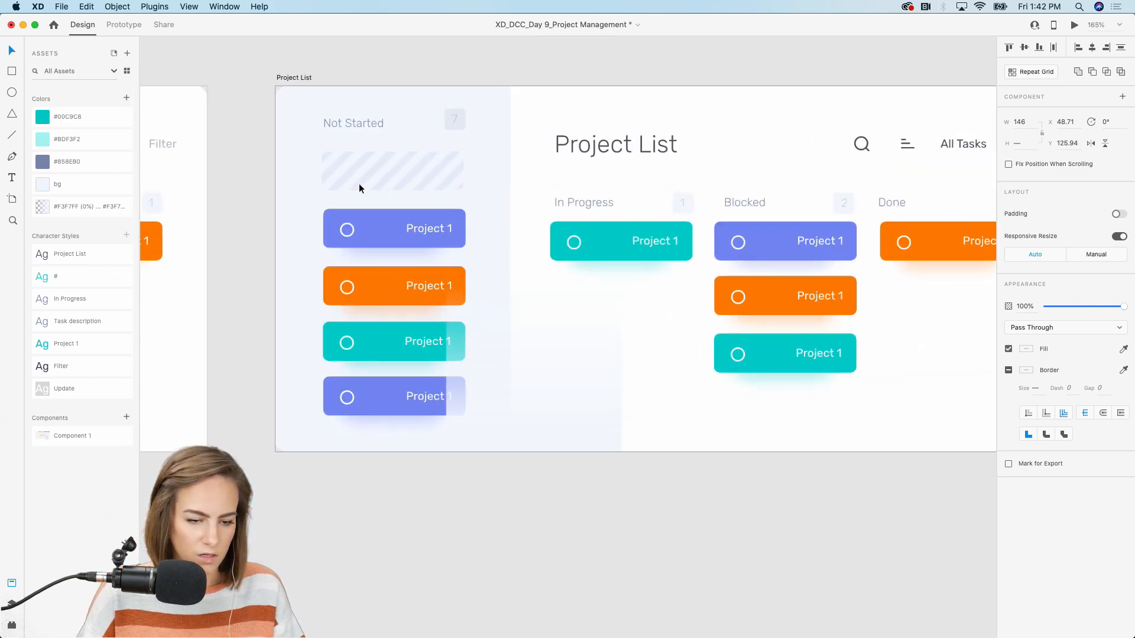
Delete all content of the second Project List artboard
{"action": "scroll", "coordinate": [360, 184], "scroll_direction": "down", "scroll_amount": 4}
{"action": "left_click_drag", "start_coordinate": [767, 364], "coordinate": [337, 146]}
{"action": "key", "text": "Delete"}
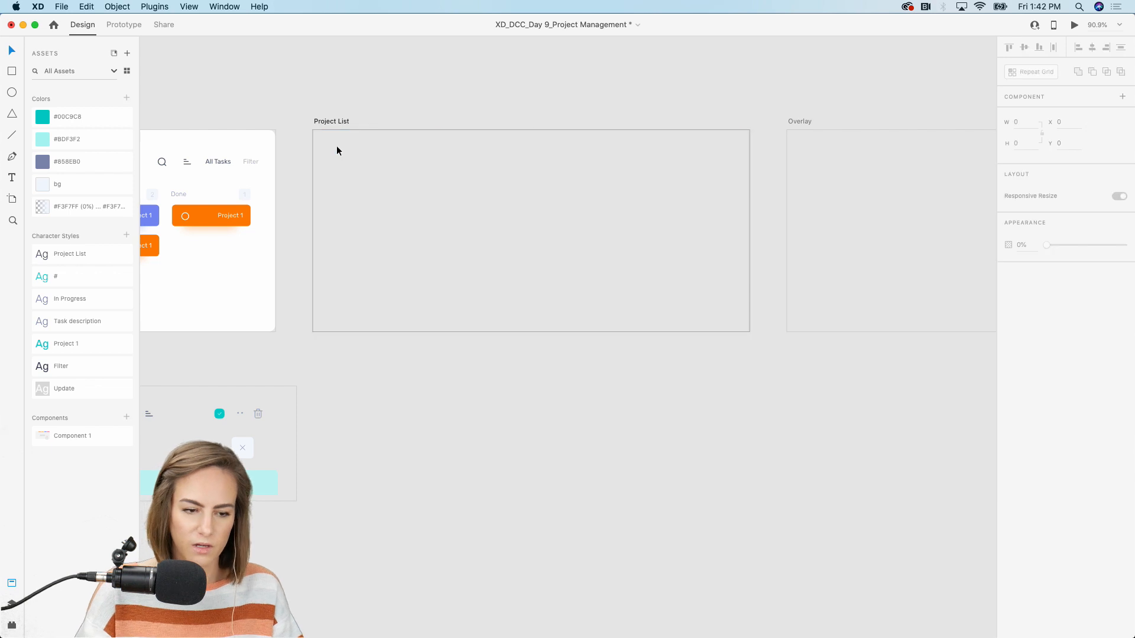
{"action": "key", "text": "super+z"}
On the first Project List artboard, shift the fade overlay aside to X 173 and bring the five Not Started cards to the front
{"action": "scroll", "coordinate": [336, 145], "scroll_direction": "up", "scroll_amount": 3}
{"action": "left_click_drag", "start_coordinate": [355, 387], "coordinate": [467, 390]}
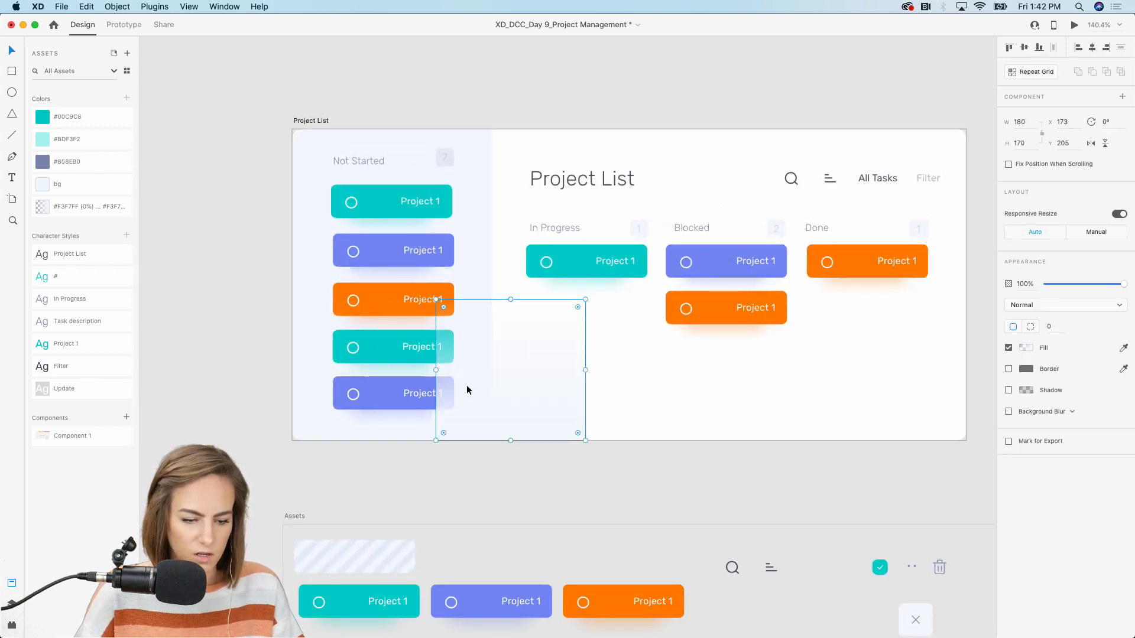
{"action": "left_click", "coordinate": [405, 389]}
{"action": "left_click", "coordinate": [376, 348], "text": "shift"}
{"action": "left_click", "coordinate": [368, 299], "text": "shift"}
{"action": "left_click", "coordinate": [367, 258], "text": "shift"}
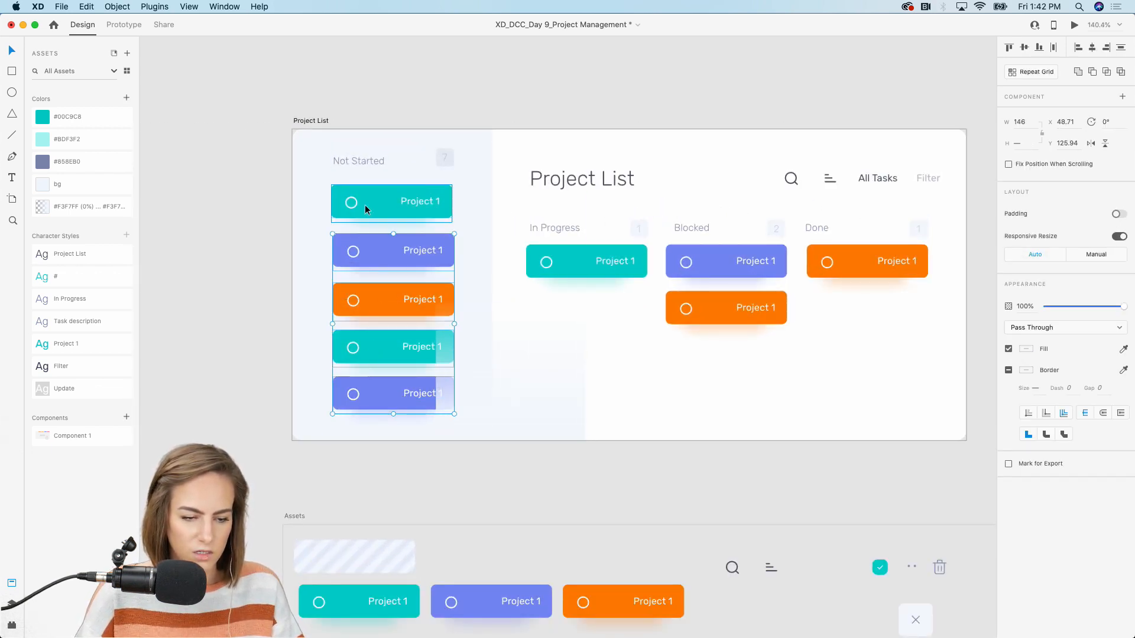
{"action": "left_click", "coordinate": [365, 203], "text": "shift"}
{"action": "right_click", "coordinate": [365, 201]}
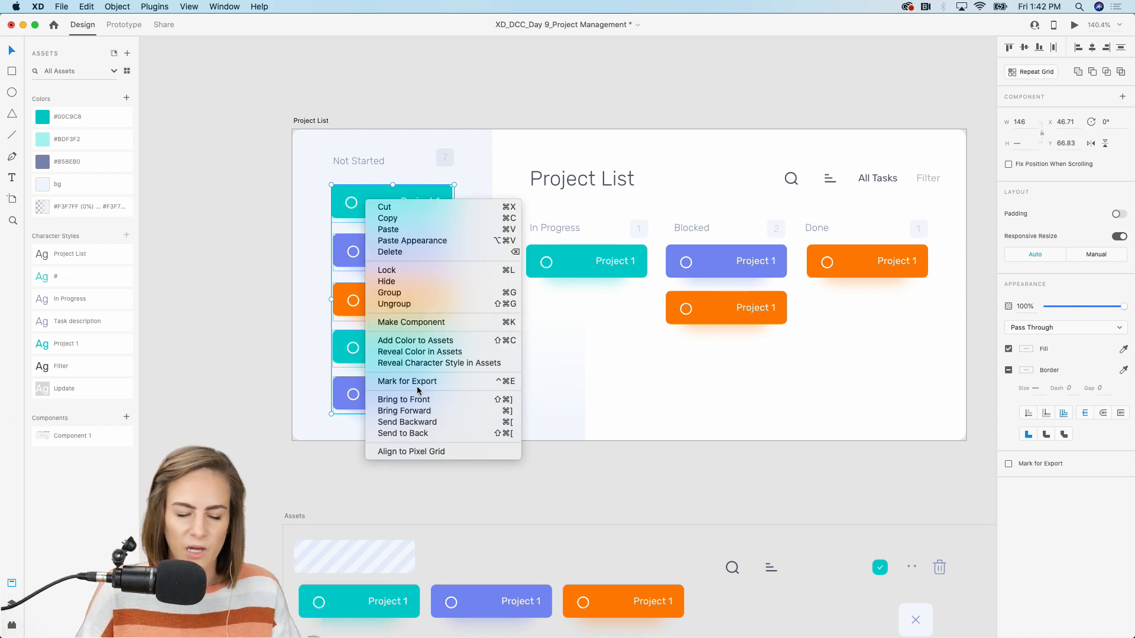
{"action": "left_click", "coordinate": [239, 358]}
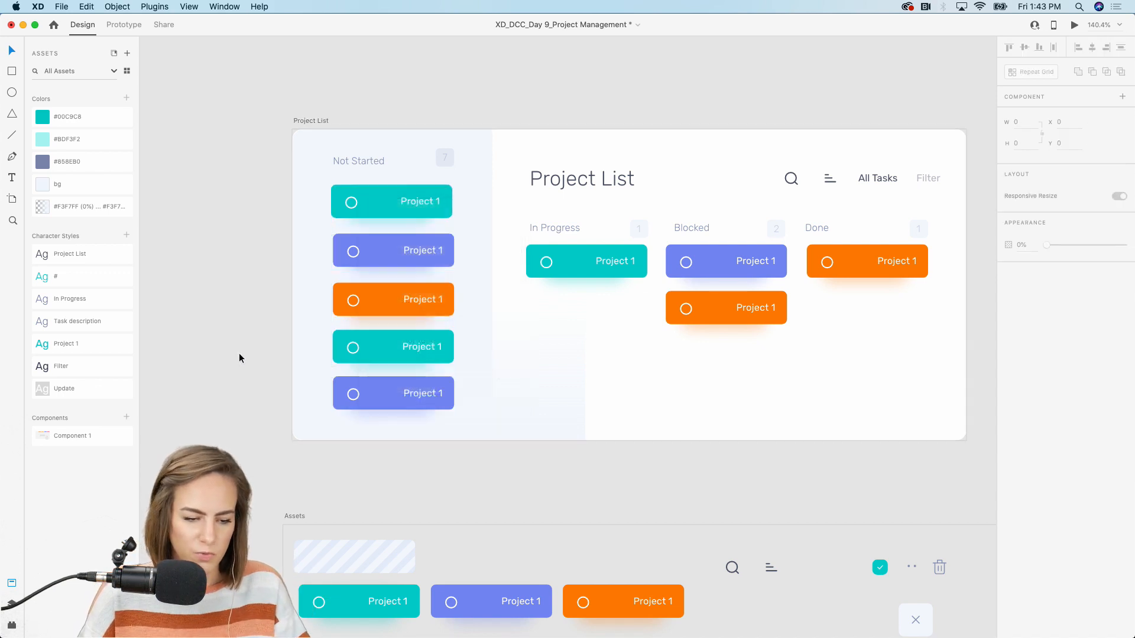
Move the fade overlay back over the lower Not Started cards at X 26 and bring it to the front
{"action": "left_click_drag", "start_coordinate": [555, 374], "coordinate": [425, 376]}
{"action": "right_click", "coordinate": [425, 376]}
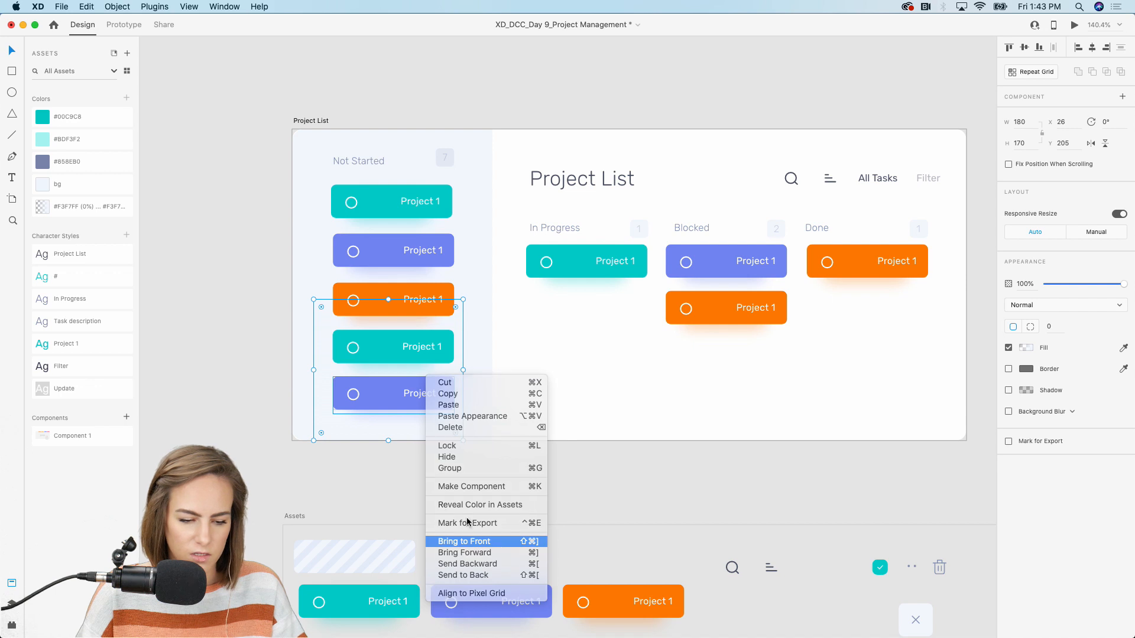
{"action": "left_click", "coordinate": [414, 481]}
Copy all content of the first Project List artboard into the empty Project List artboard beside it
{"action": "scroll", "coordinate": [414, 482], "scroll_direction": "down", "scroll_amount": 2}
{"action": "scroll", "coordinate": [408, 481], "scroll_direction": "right", "scroll_amount": 2}
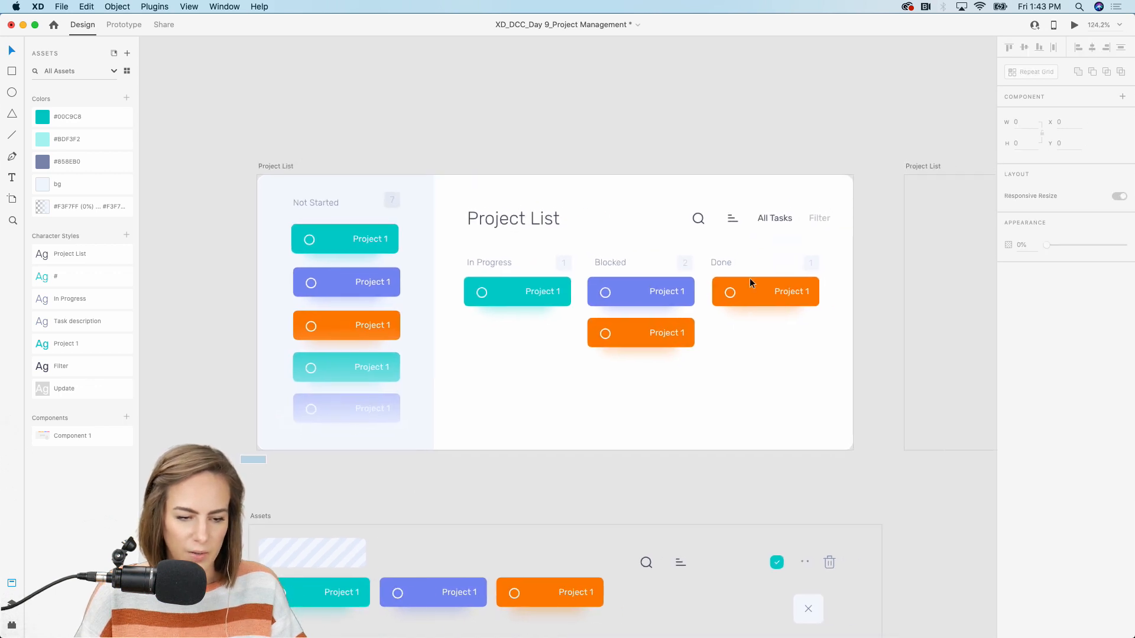
{"action": "left_click_drag", "start_coordinate": [750, 278], "coordinate": [874, 184]}
{"action": "key", "text": "super+c"}
{"action": "scroll", "coordinate": [874, 183], "scroll_direction": "down", "scroll_amount": 3}
{"action": "scroll", "coordinate": [873, 184], "scroll_direction": "right", "scroll_amount": 5}
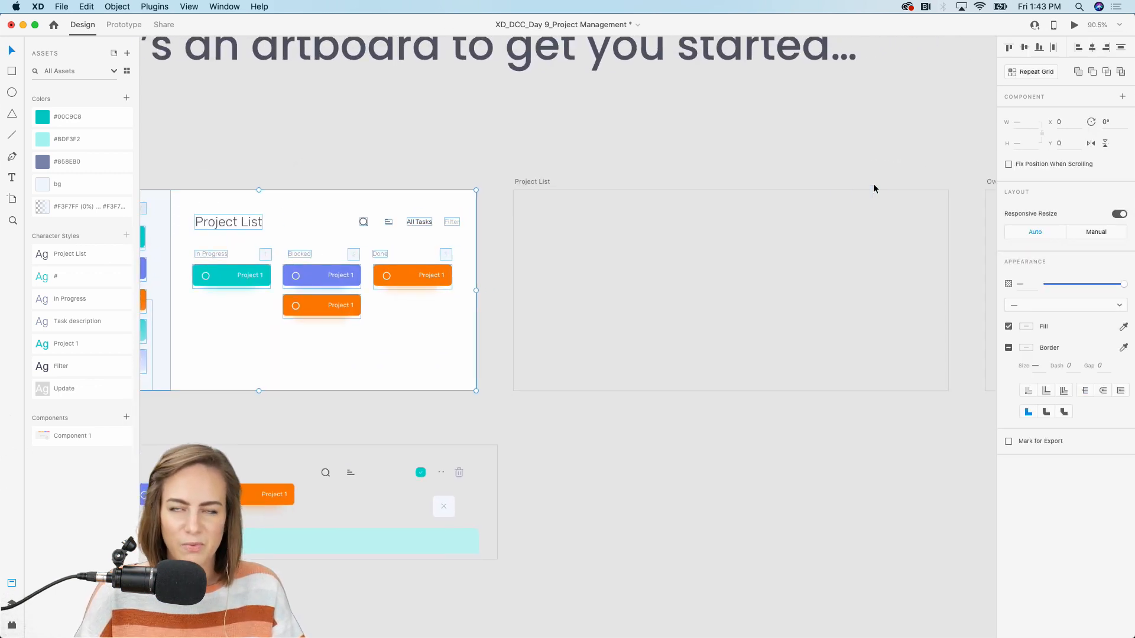
{"action": "left_click", "coordinate": [736, 244]}
{"action": "key", "text": "super+v"}
{"action": "left_click", "coordinate": [701, 106]}
Move the second artboard's first teal Not Started card below the Blocked cards, at X 449.71, Y 251.83
{"action": "scroll", "coordinate": [624, 168], "scroll_direction": "up", "scroll_amount": 3}
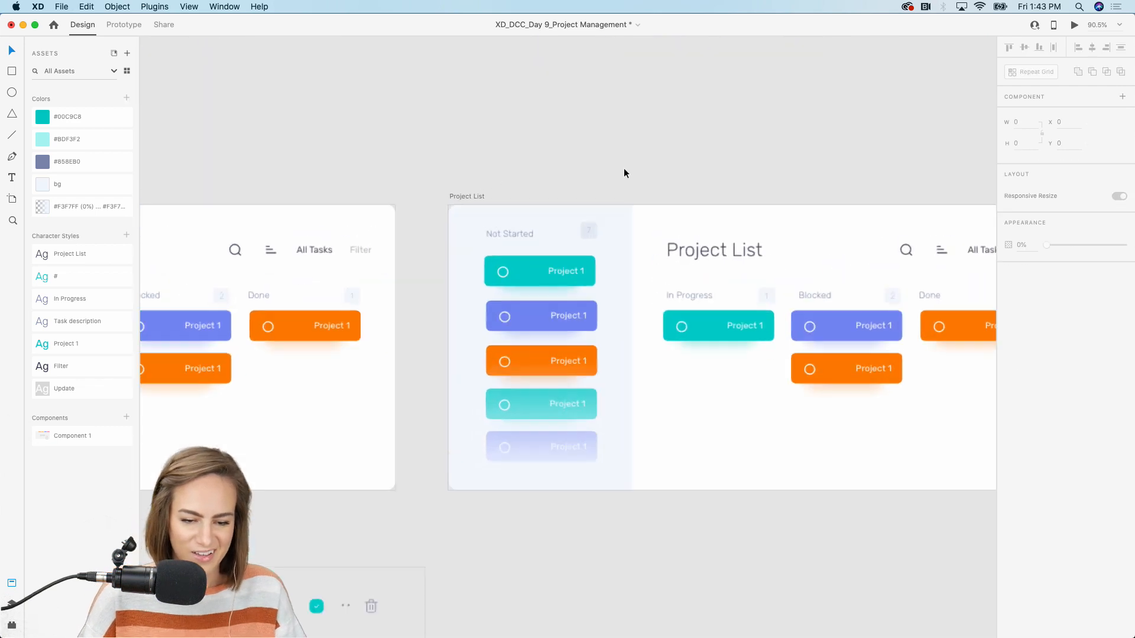
{"action": "scroll", "coordinate": [623, 168], "scroll_direction": "up", "scroll_amount": 3}
{"action": "left_click_drag", "start_coordinate": [370, 251], "coordinate": [714, 423]}
Move the four remaining Not Started cards up to X 48.71, Y 68.94, and reposition the fade overlay over the lower cards at X 35
{"action": "scroll", "coordinate": [466, 322], "scroll_direction": "up", "scroll_amount": 3}
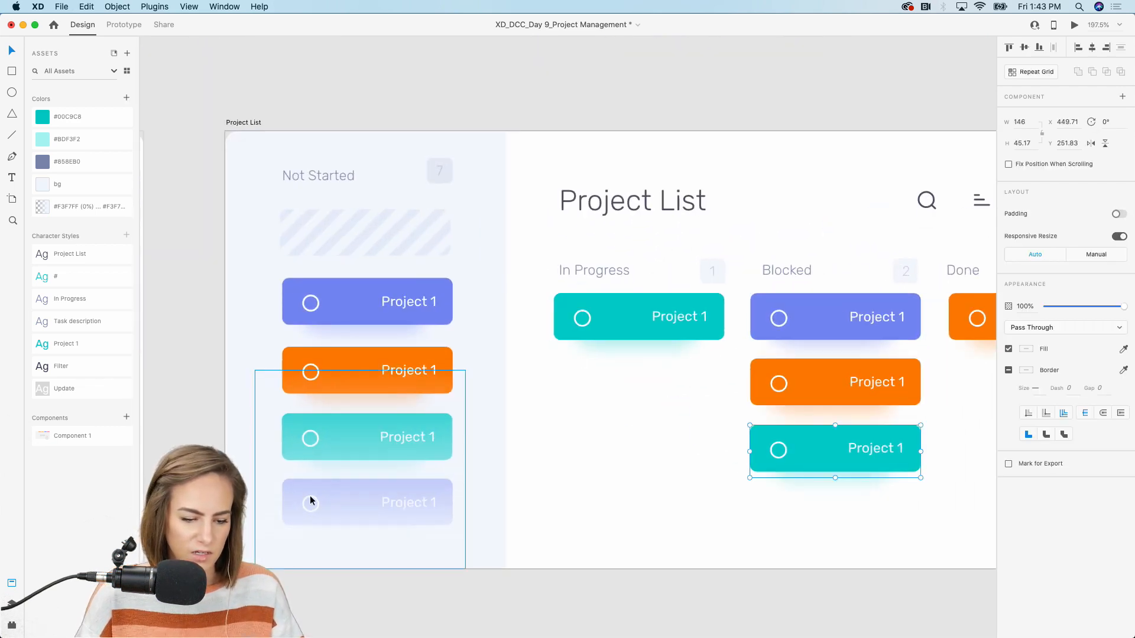
{"action": "left_click", "coordinate": [519, 496]}
{"action": "left_click", "coordinate": [400, 486]}
{"action": "left_click", "coordinate": [389, 444], "text": "shift"}
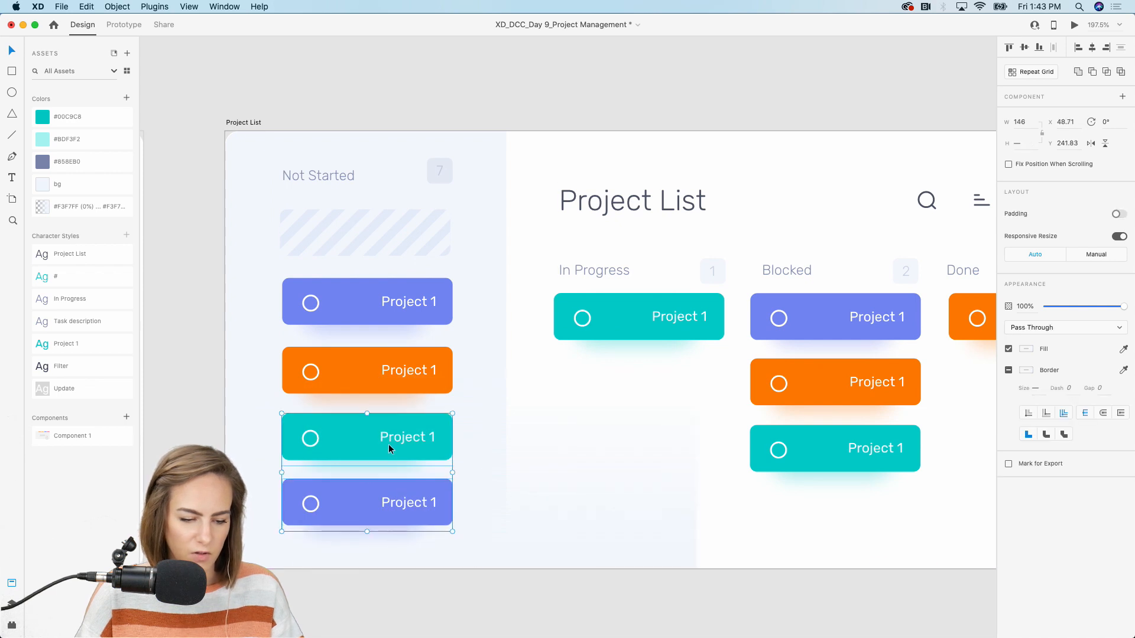
{"action": "left_click", "coordinate": [382, 378], "text": "shift"}
{"action": "left_click", "coordinate": [339, 303], "text": "shift"}
{"action": "left_click_drag", "start_coordinate": [340, 303], "coordinate": [329, 235]}
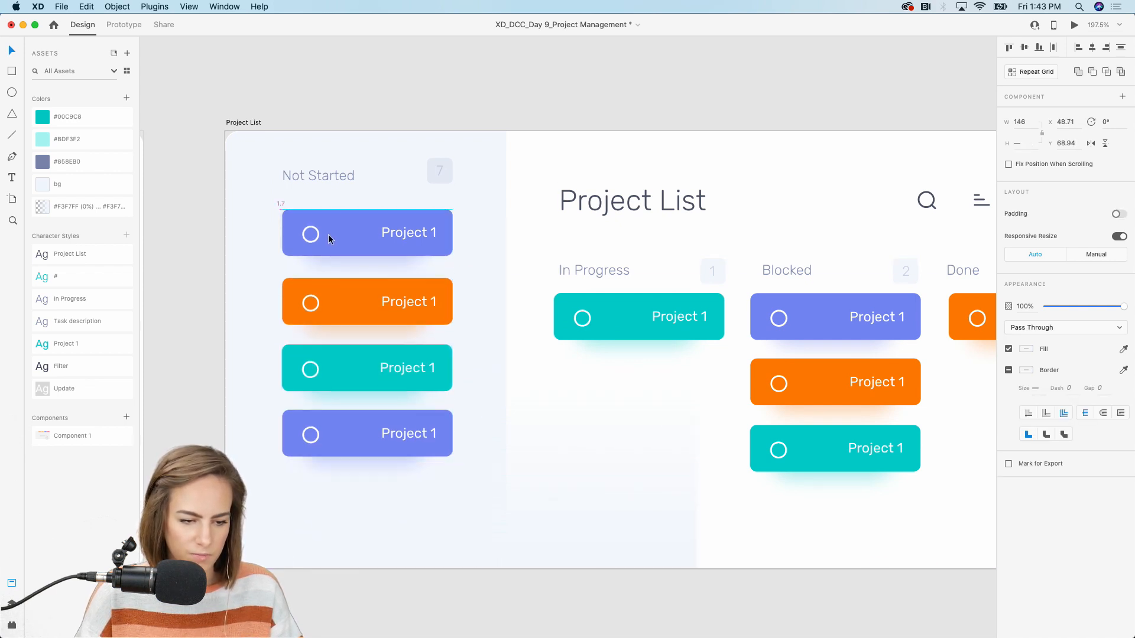
{"action": "left_click_drag", "start_coordinate": [590, 407], "coordinate": [370, 406]}
{"action": "scroll", "coordinate": [370, 407], "scroll_direction": "down", "scroll_amount": 6}
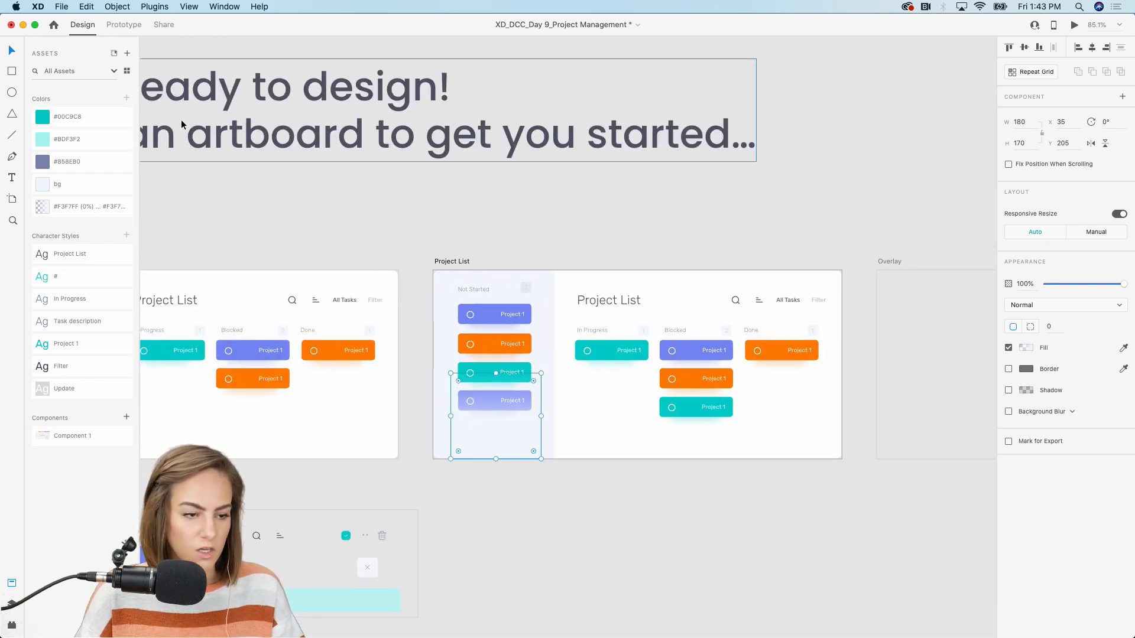
Switch to prototyping and link the first artboard's top teal Not Started card to the second Project List artboard
{"action": "left_click", "coordinate": [123, 25]}
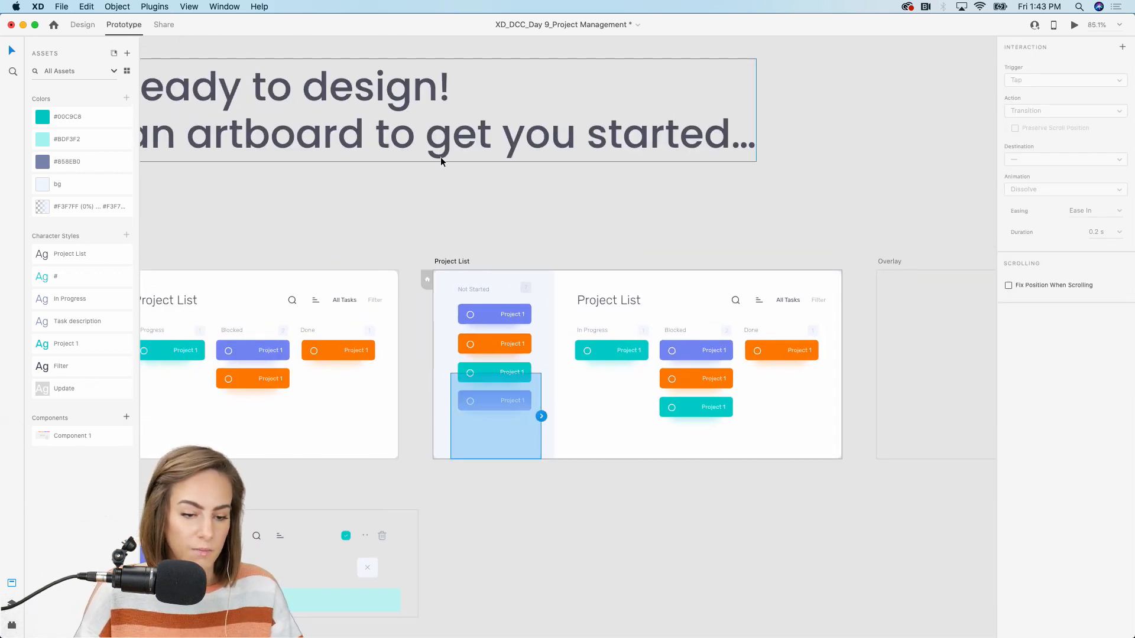
{"action": "scroll", "coordinate": [441, 158], "scroll_direction": "left", "scroll_amount": 3}
{"action": "left_click", "coordinate": [187, 272]}
{"action": "scroll", "coordinate": [187, 272], "scroll_direction": "up", "scroll_amount": 3}
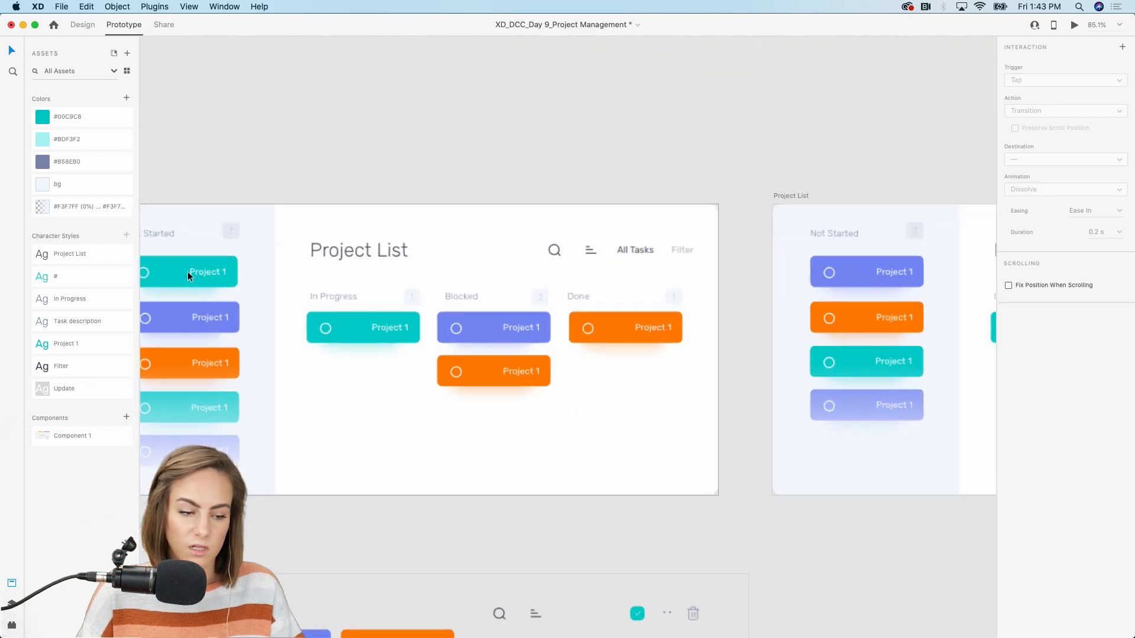
{"action": "scroll", "coordinate": [187, 271], "scroll_direction": "up", "scroll_amount": 4}
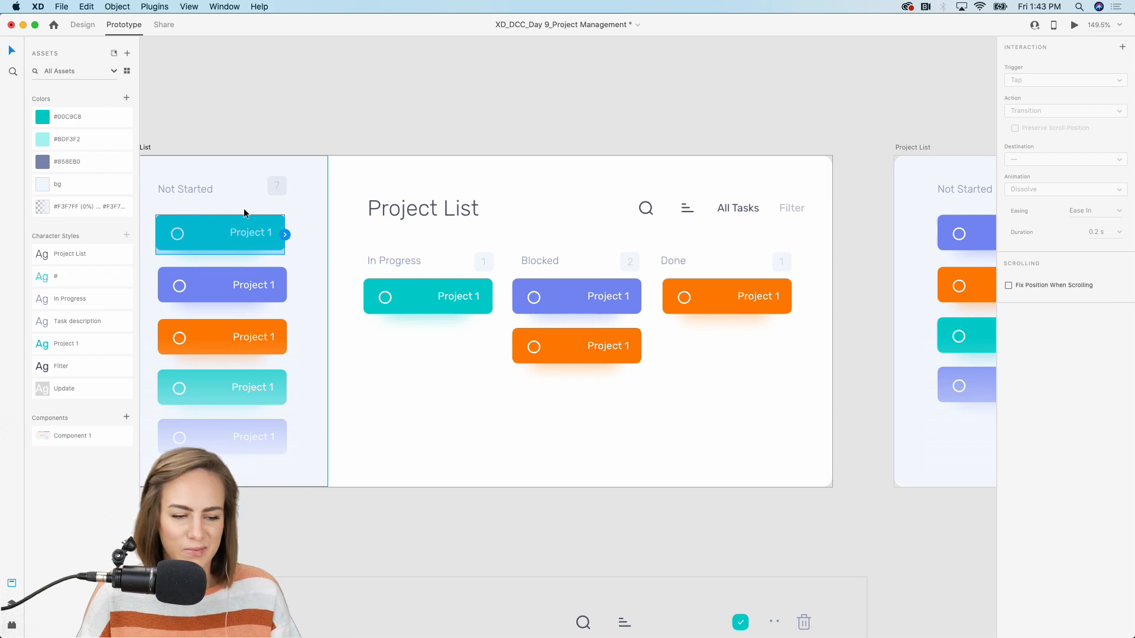
{"action": "scroll", "coordinate": [244, 212], "scroll_direction": "down", "scroll_amount": 3}
{"action": "scroll", "coordinate": [243, 211], "scroll_direction": "right", "scroll_amount": 3}
{"action": "scroll", "coordinate": [243, 211], "scroll_direction": "down", "scroll_amount": 2}
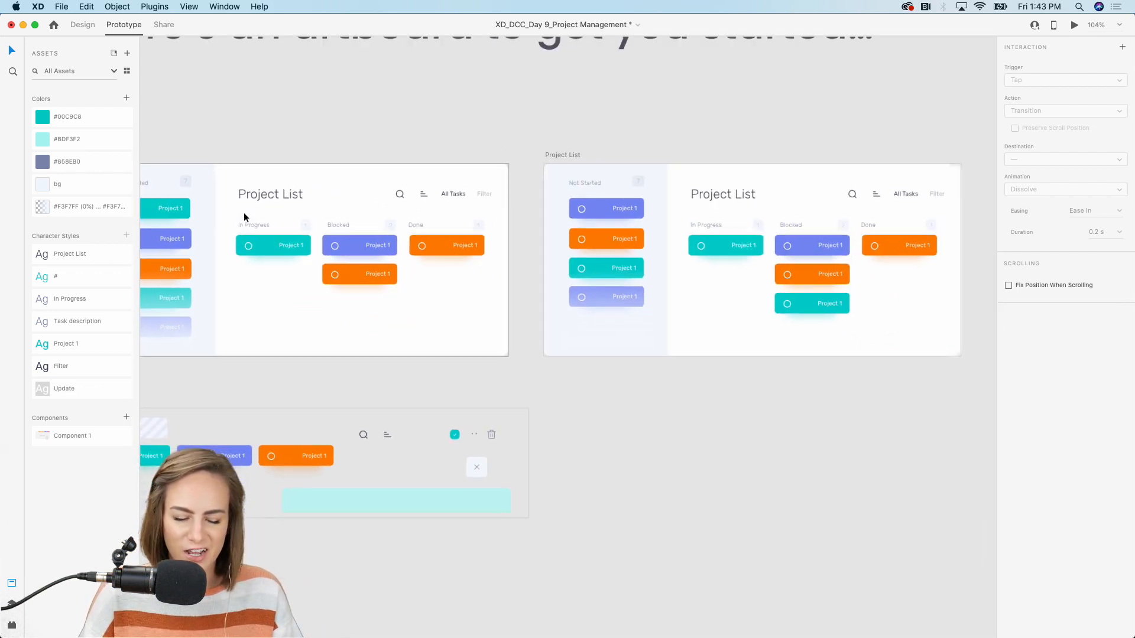
{"action": "left_click_drag", "start_coordinate": [349, 268], "coordinate": [562, 276]}
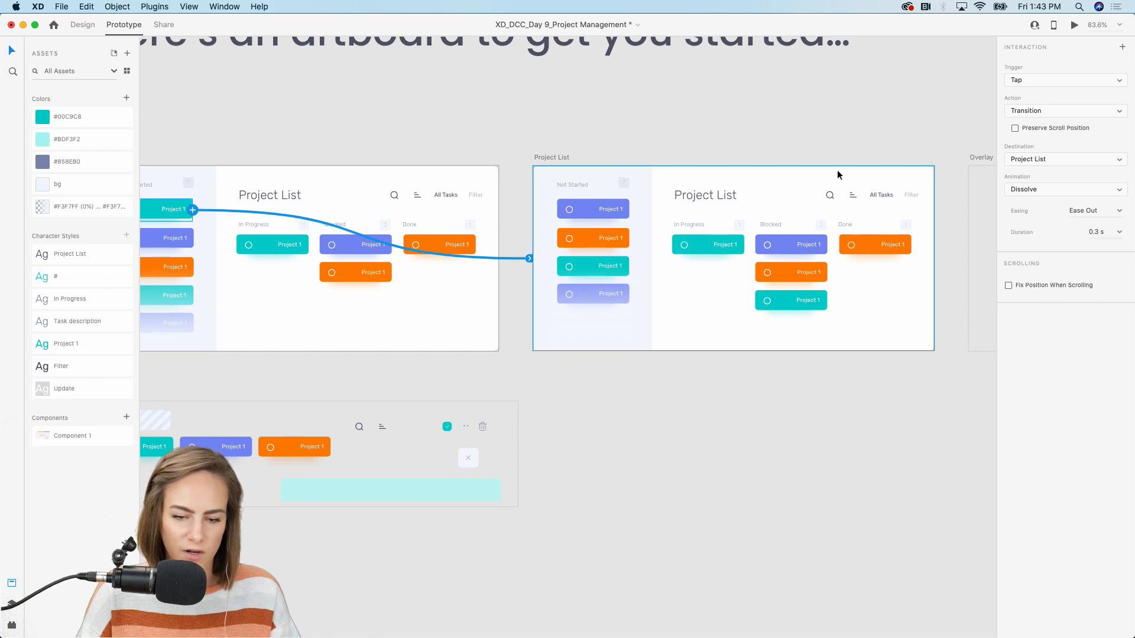
Change the Blocked column's count on the second Project List artboard to 3
{"action": "scroll", "coordinate": [837, 169], "scroll_direction": "up", "scroll_amount": 5}
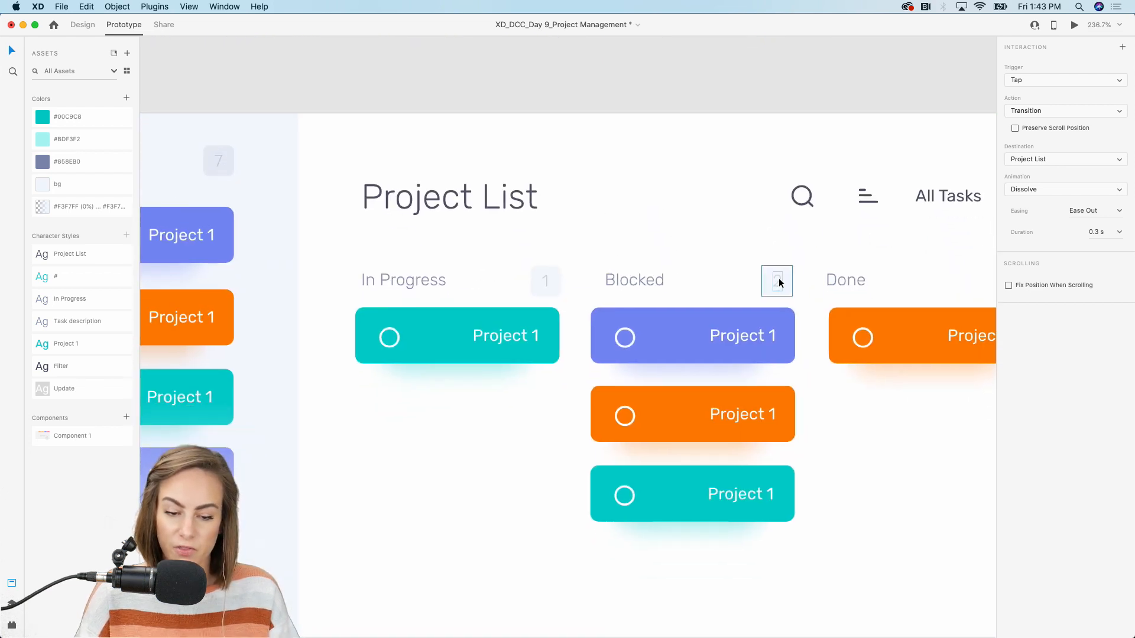
{"action": "scroll", "coordinate": [778, 280], "scroll_direction": "up", "scroll_amount": 3}
{"action": "left_click", "coordinate": [776, 288]}
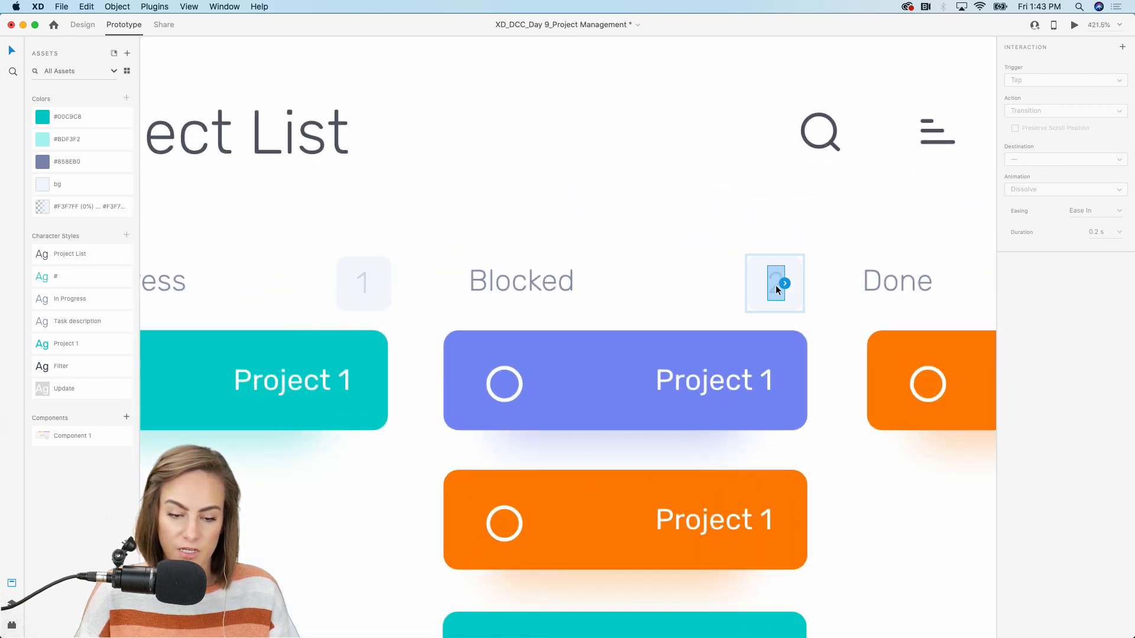
{"action": "double_click", "coordinate": [776, 287]}
{"action": "key", "text": "Escape"}
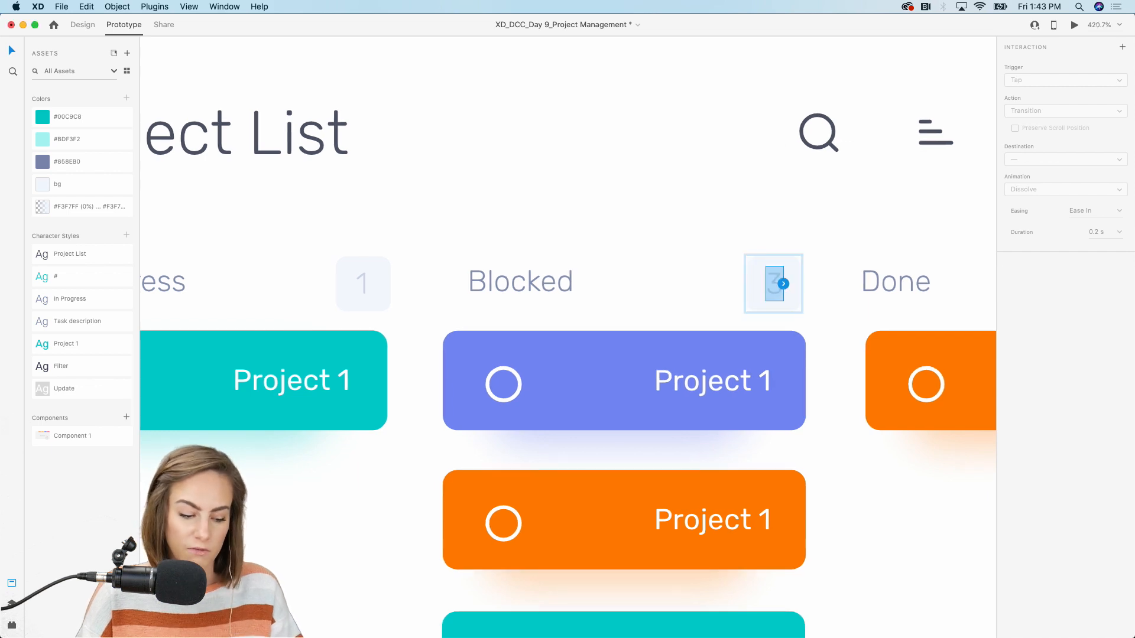
Set the linked teal card's interaction trigger to Drag with the Auto-Animate action
{"action": "scroll", "coordinate": [752, 161], "scroll_direction": "down", "scroll_amount": 5}
{"action": "scroll", "coordinate": [674, 48], "scroll_direction": "down", "scroll_amount": 4}
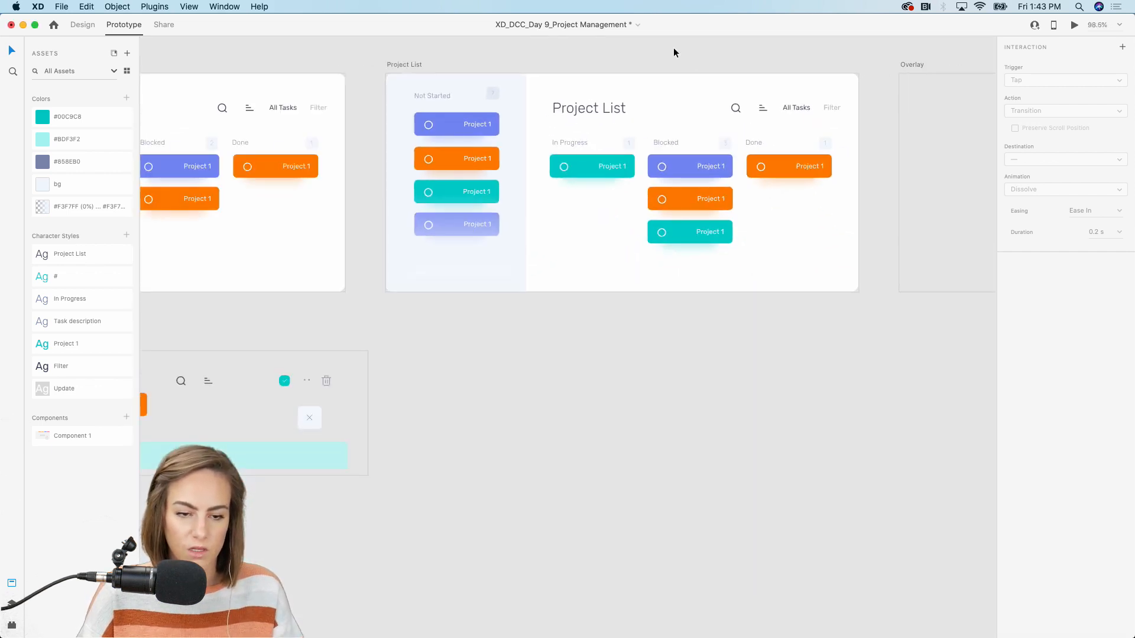
{"action": "scroll", "coordinate": [674, 48], "scroll_direction": "left", "scroll_amount": 6}
{"action": "left_click", "coordinate": [181, 205]}
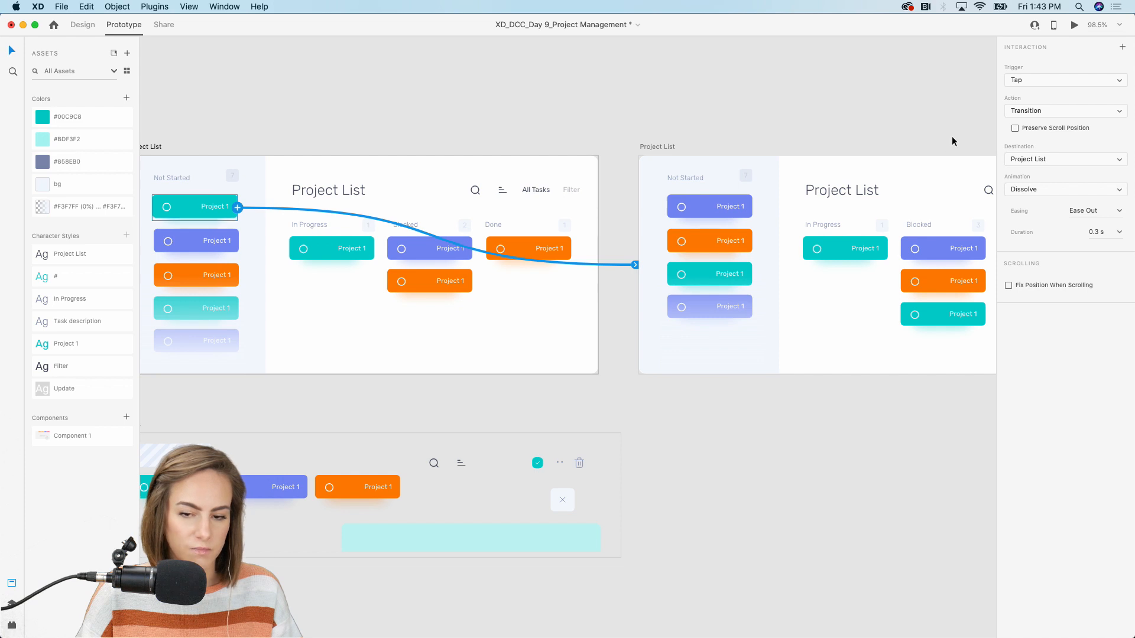
{"action": "left_click", "coordinate": [1068, 79]}
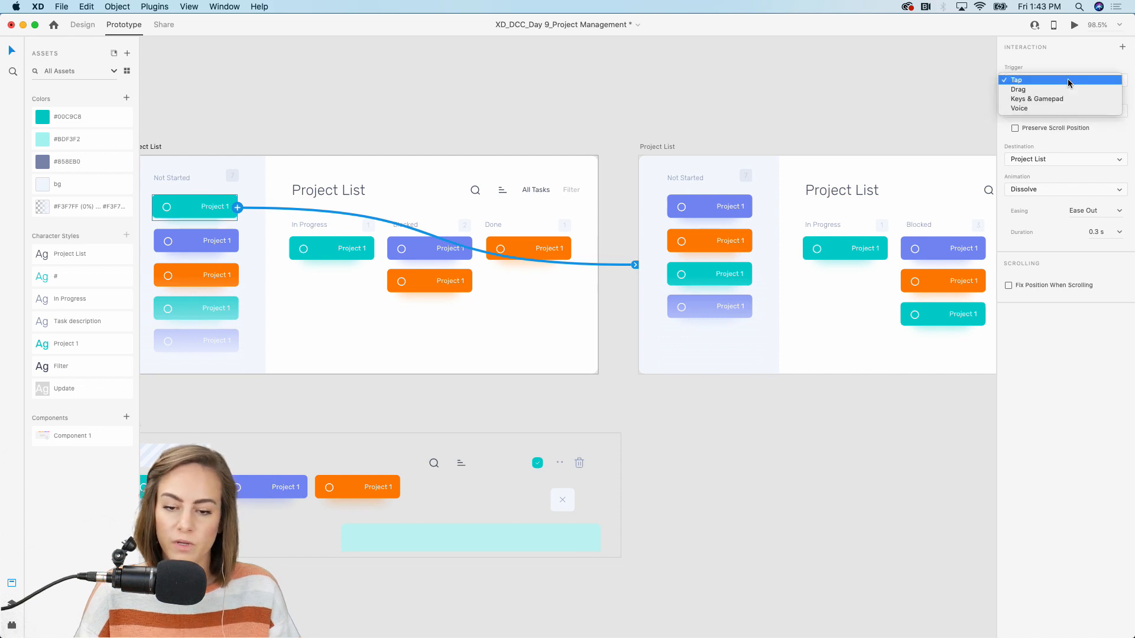
{"action": "left_click", "coordinate": [1035, 91]}
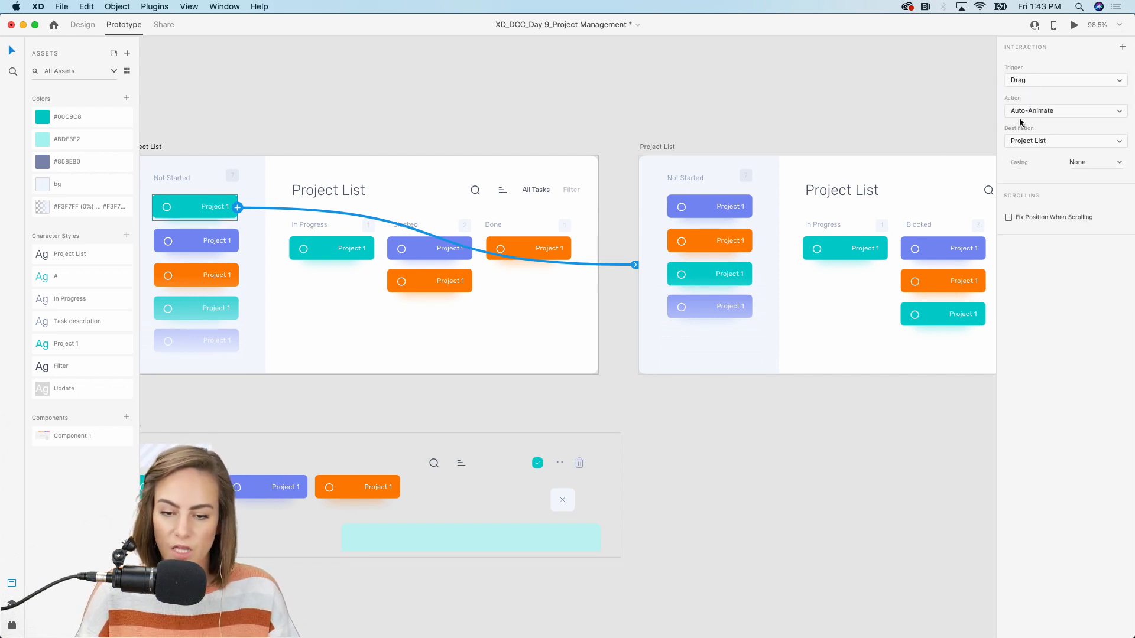
{"action": "left_click", "coordinate": [1024, 112]}
{"action": "left_click", "coordinate": [1105, 58]}
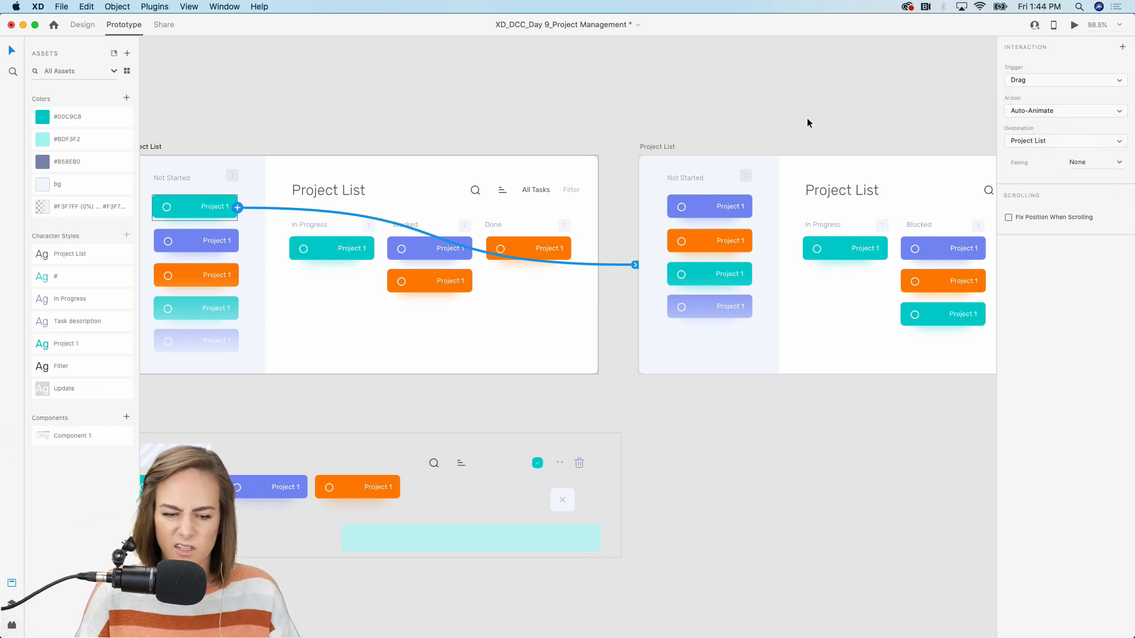
Preview the prototype and test moving the top teal Not Started card into the Blocked column
{"action": "left_click", "coordinate": [1075, 26]}
{"action": "left_click_drag", "start_coordinate": [616, 142], "coordinate": [688, 123]}
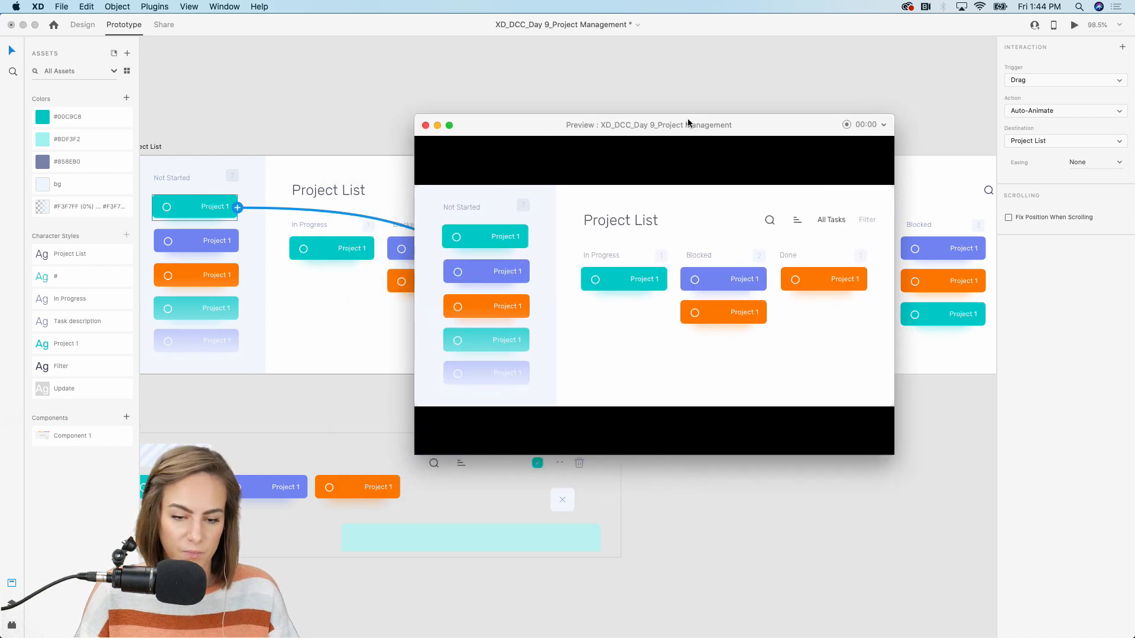
{"action": "scroll", "coordinate": [590, 80], "scroll_direction": "down", "scroll_amount": 10}
{"action": "scroll", "coordinate": [590, 78], "scroll_direction": "down", "scroll_amount": 3}
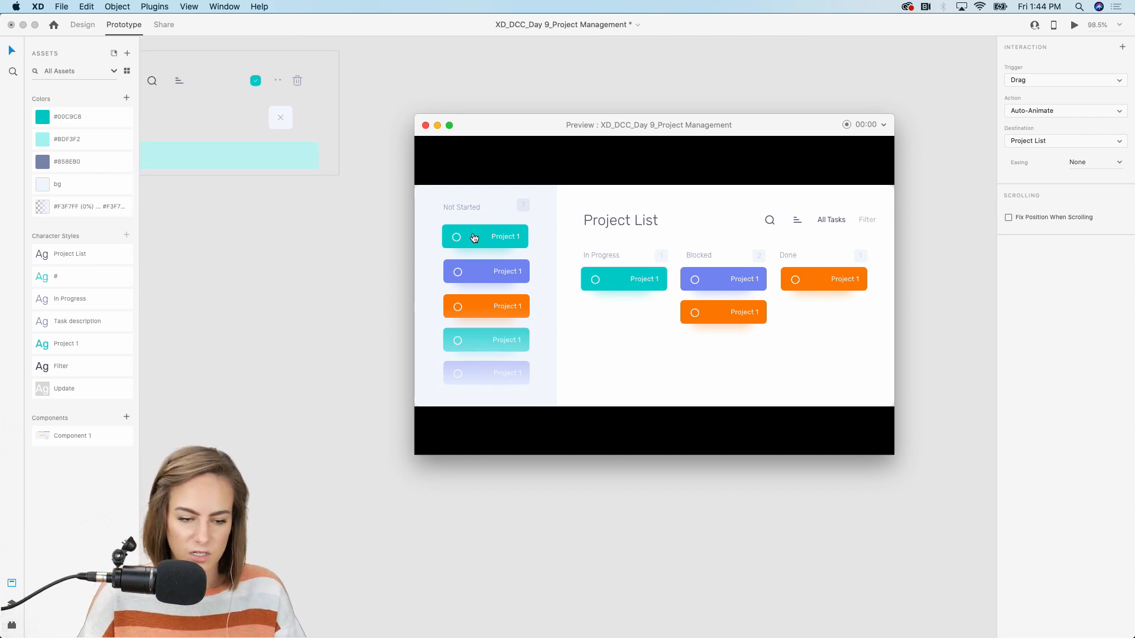
{"action": "mouse_move", "coordinate": [473, 237]}
{"action": "left_mouse_down"}
{"action": "mouse_move", "coordinate": [566, 291]}
{"action": "mouse_move", "coordinate": [719, 353]}
{"action": "left_mouse_up"}
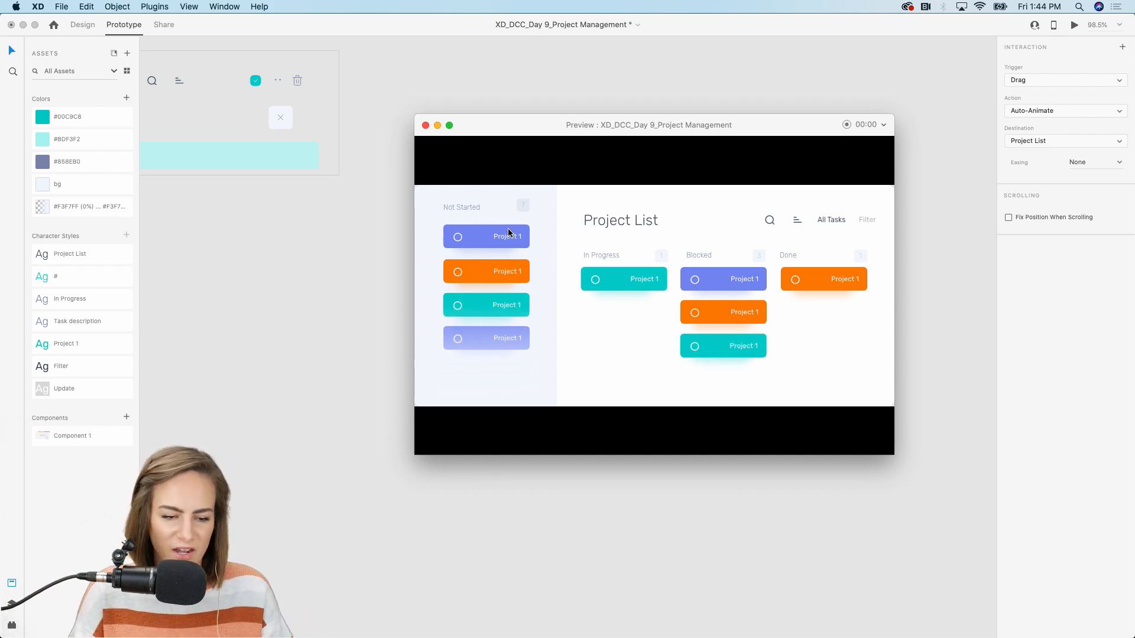
{"action": "left_click", "coordinate": [426, 126]}
Link the second artboard's teal Blocked card back to the first Project List artboard with a Drag trigger and Auto-Animate
{"action": "scroll", "coordinate": [426, 126], "scroll_direction": "up", "scroll_amount": 10}
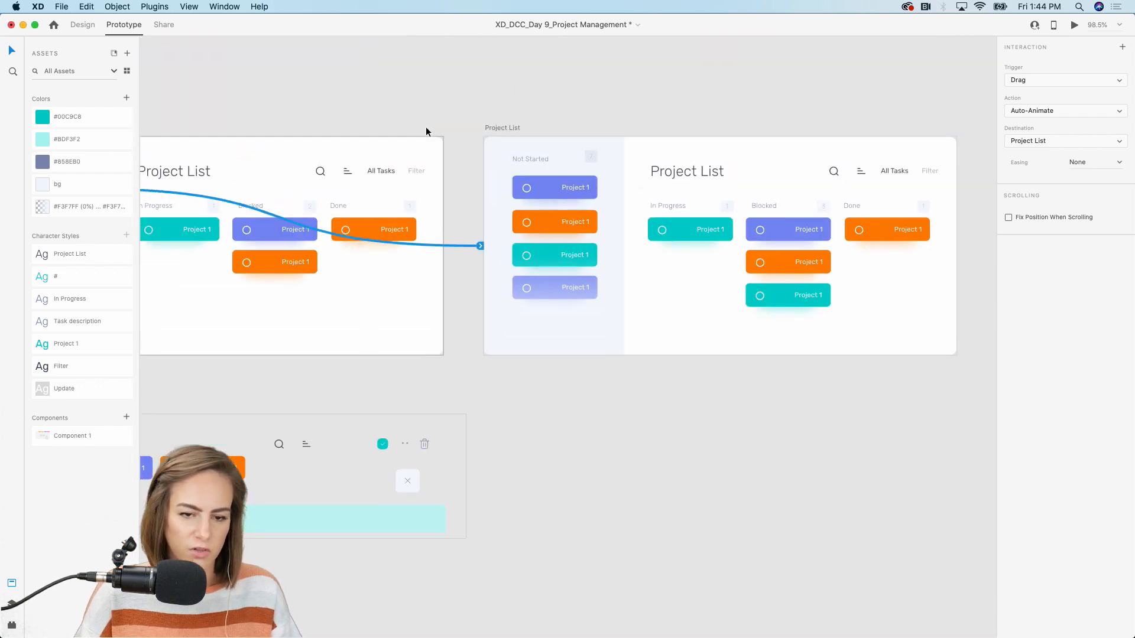
{"action": "left_click", "coordinate": [798, 333]}
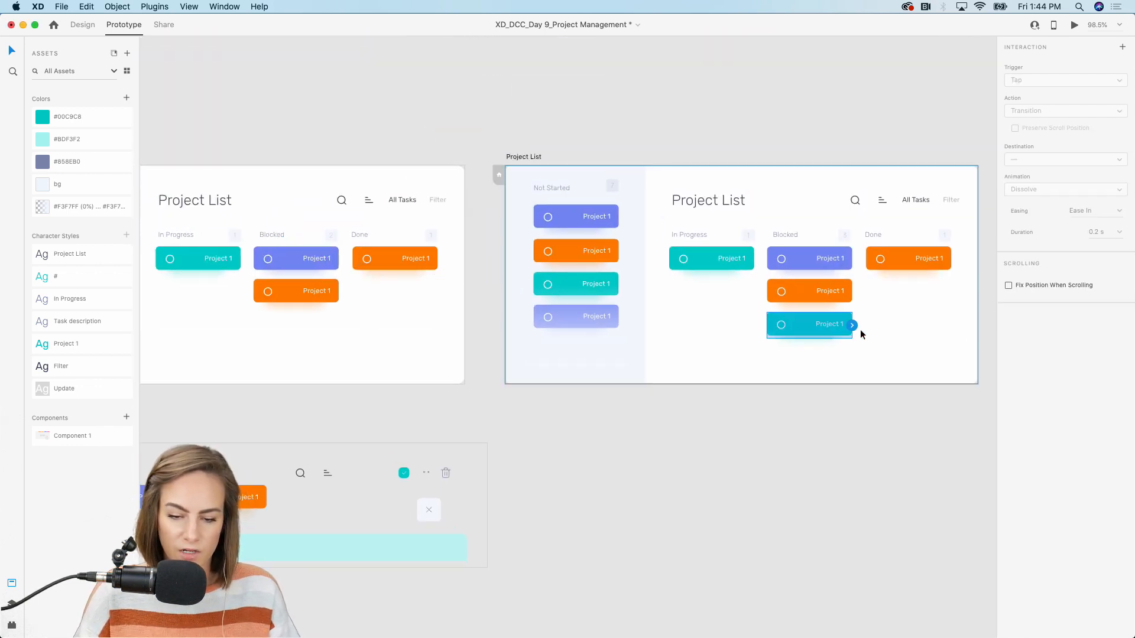
{"action": "left_click_drag", "start_coordinate": [852, 325], "coordinate": [445, 341]}
{"action": "left_click", "coordinate": [1079, 83]}
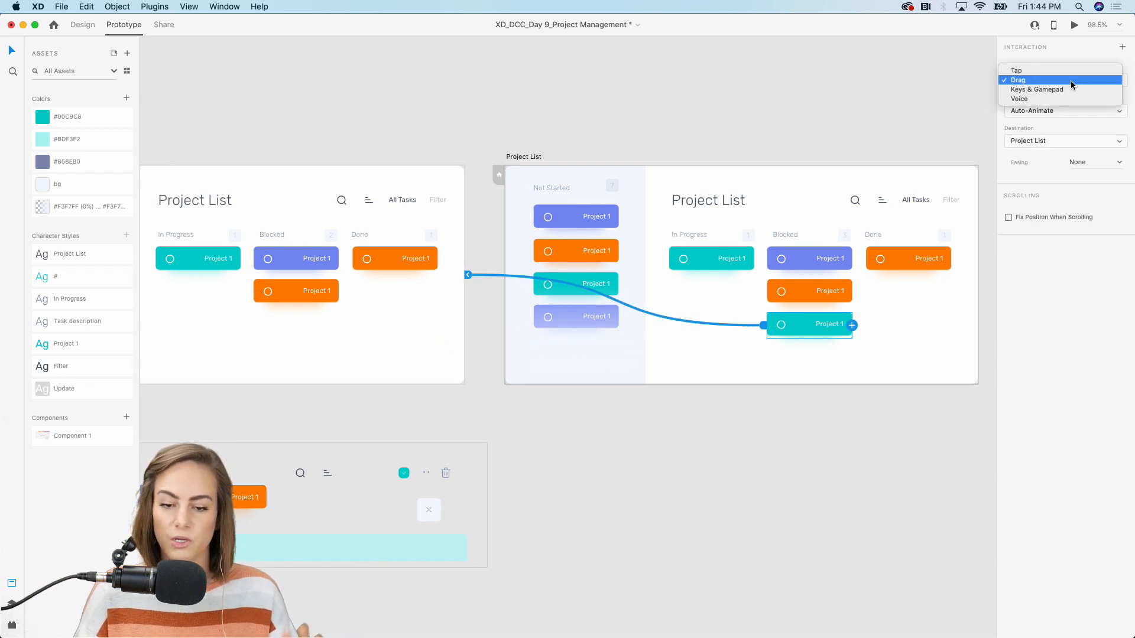
{"action": "left_click", "coordinate": [1072, 82]}
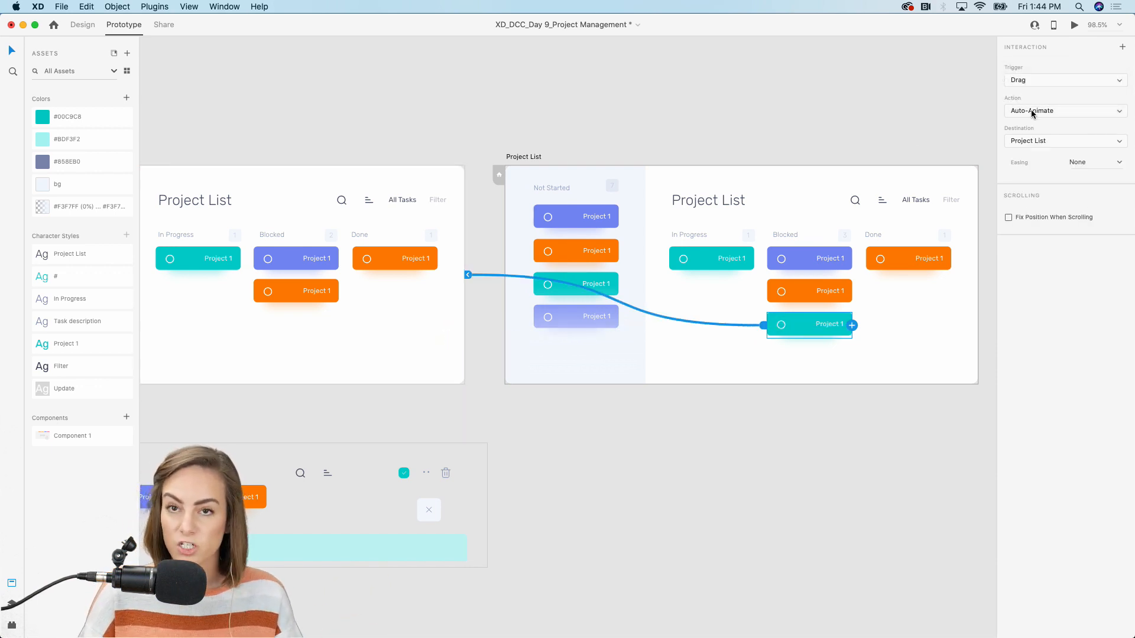
{"action": "left_click", "coordinate": [927, 103]}
Preview the prototype again and try pulling the top teal Not Started card away from its place
{"action": "left_click", "coordinate": [1075, 25]}
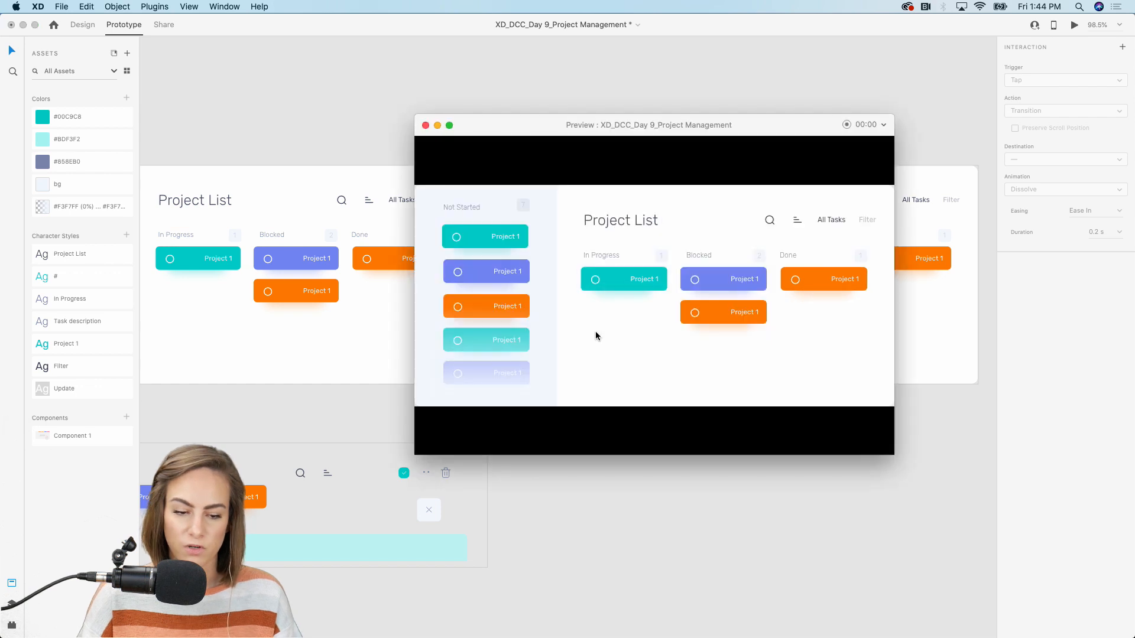
{"action": "left_click_drag", "start_coordinate": [495, 240], "coordinate": [505, 260]}
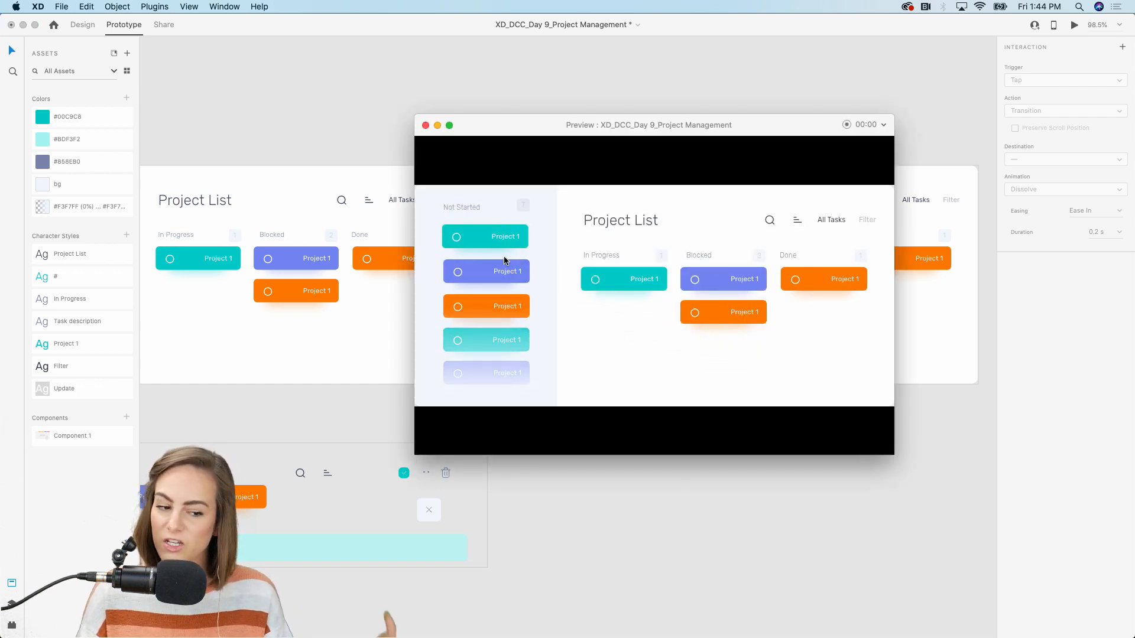
{"action": "left_click", "coordinate": [426, 125]}
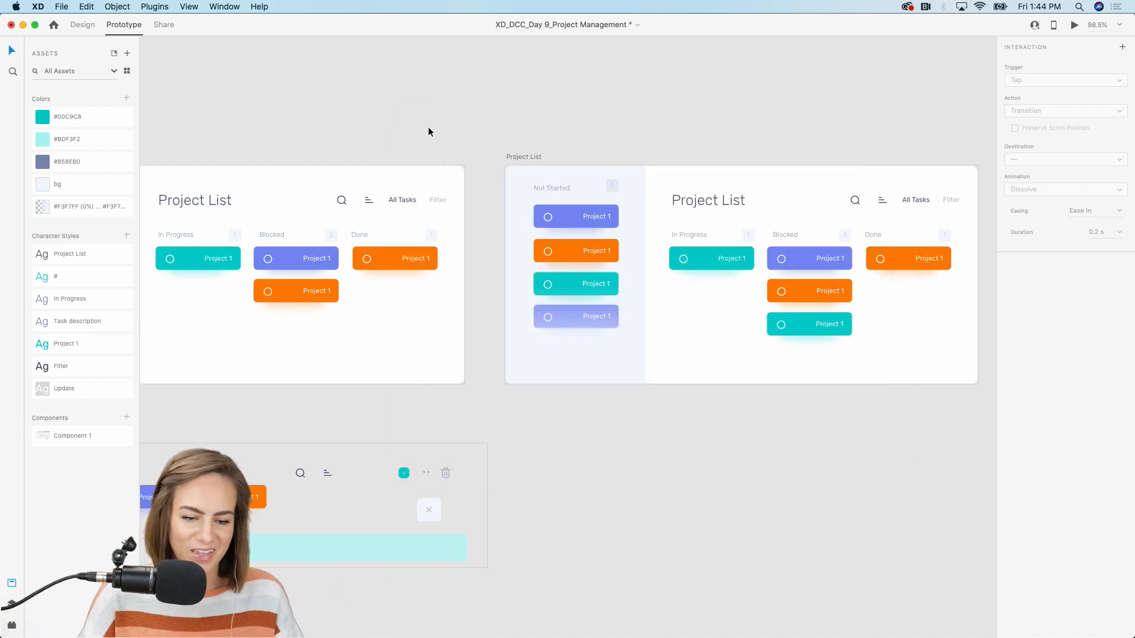
Examine the existing interaction and connector handle of the first artboard's top teal Not Started card
{"action": "scroll", "coordinate": [547, 124], "scroll_direction": "left", "scroll_amount": 5}
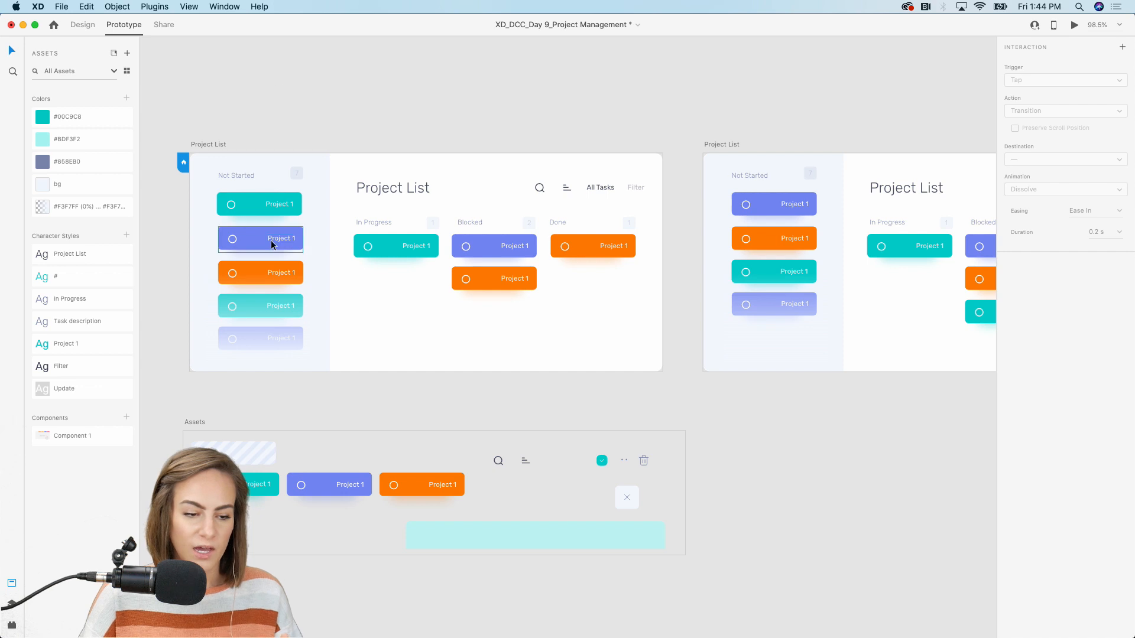
{"action": "left_click", "coordinate": [260, 205]}
{"action": "scroll", "coordinate": [261, 205], "scroll_direction": "up", "scroll_amount": 5}
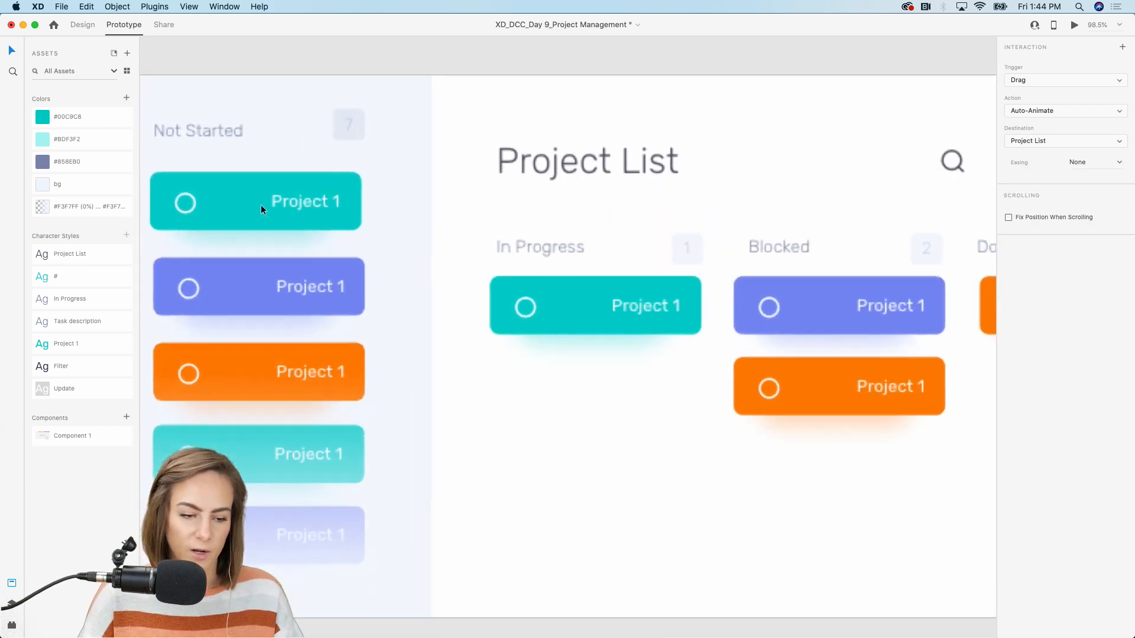
{"action": "scroll", "coordinate": [261, 205], "scroll_direction": "up", "scroll_amount": 3}
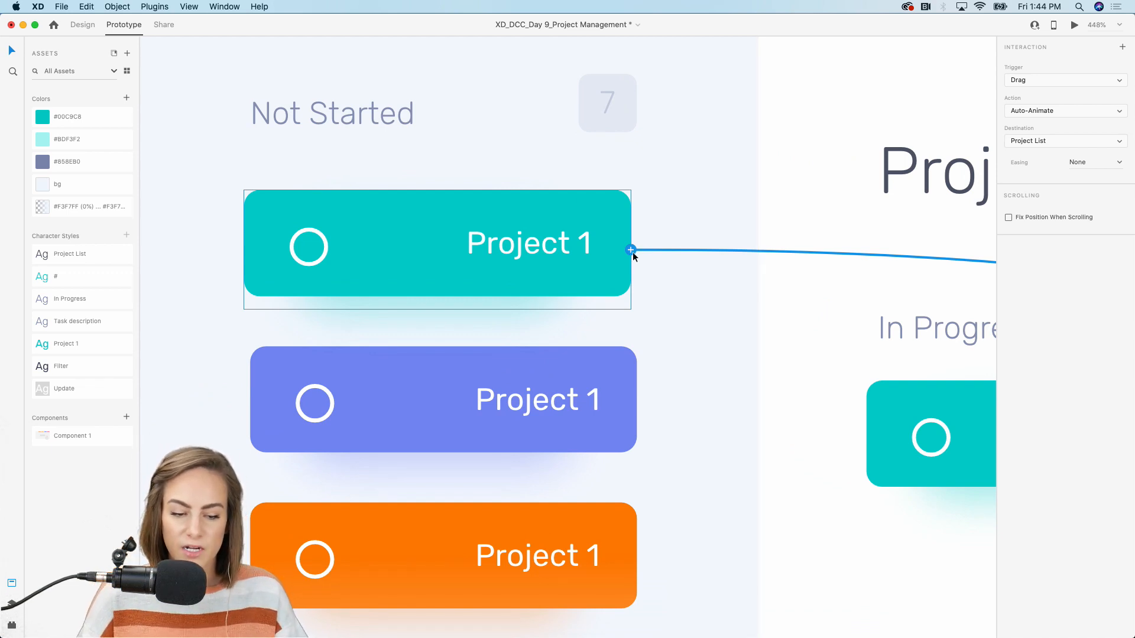
{"action": "scroll", "coordinate": [632, 253], "scroll_direction": "down", "scroll_amount": 3}
{"action": "left_click_drag", "start_coordinate": [633, 253], "coordinate": [506, 242]}
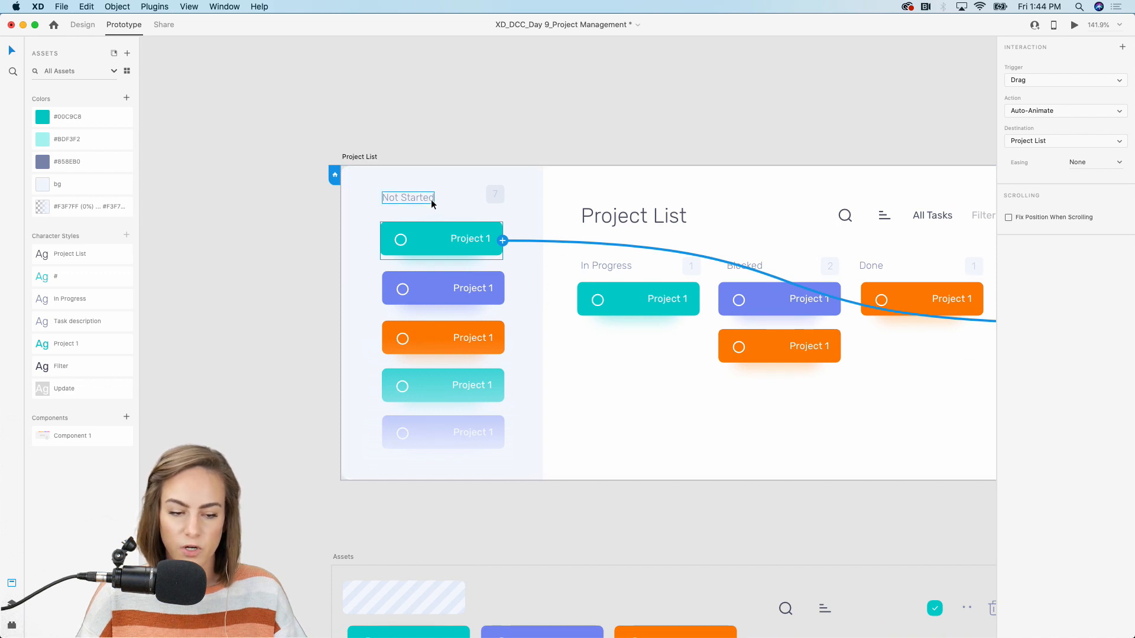
{"action": "scroll", "coordinate": [431, 200], "scroll_direction": "up", "scroll_amount": 5}
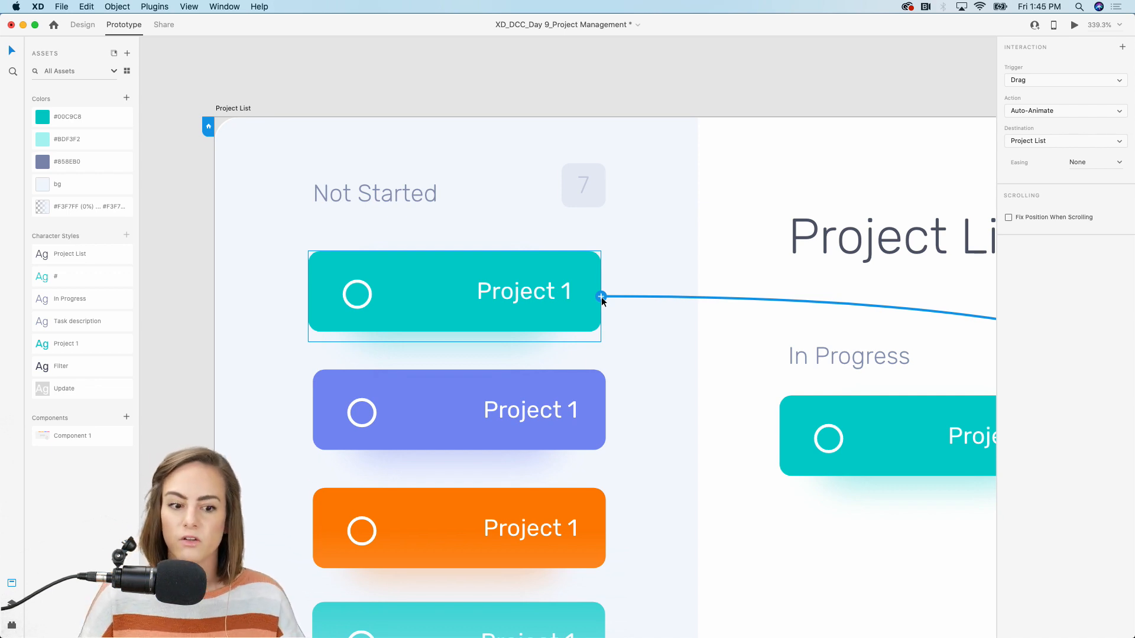
{"action": "scroll", "coordinate": [601, 298], "scroll_direction": "down", "scroll_amount": 5}
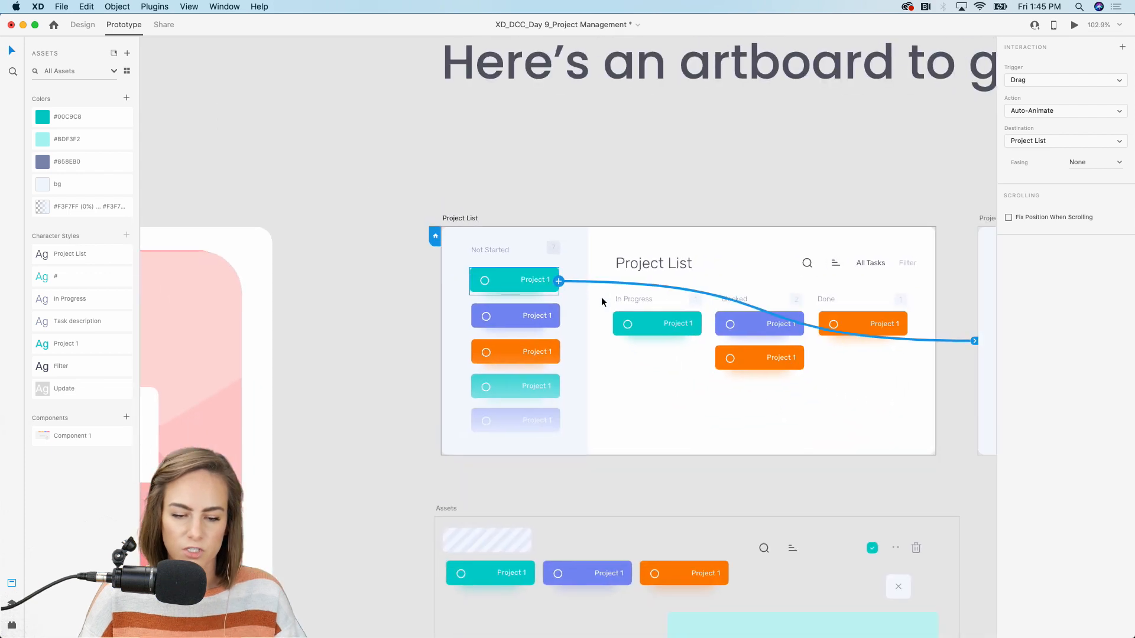
Add a second interaction to the first artboard's top teal Not Started card, linking it to the Overlay artboard
{"action": "left_click", "coordinate": [528, 273]}
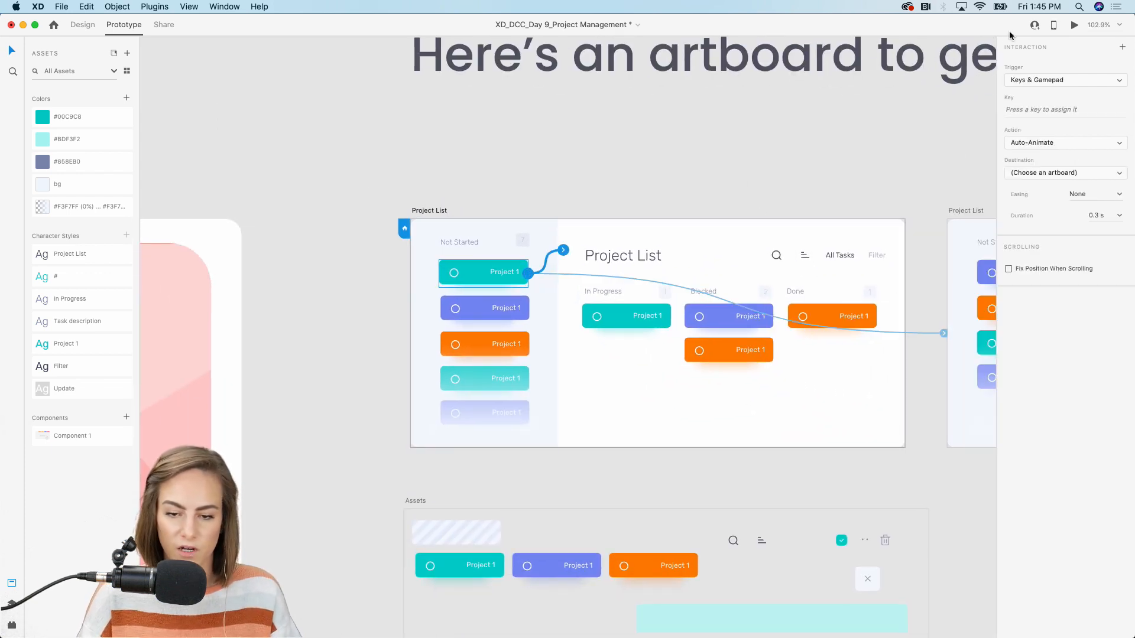
{"action": "left_click", "coordinate": [689, 212]}
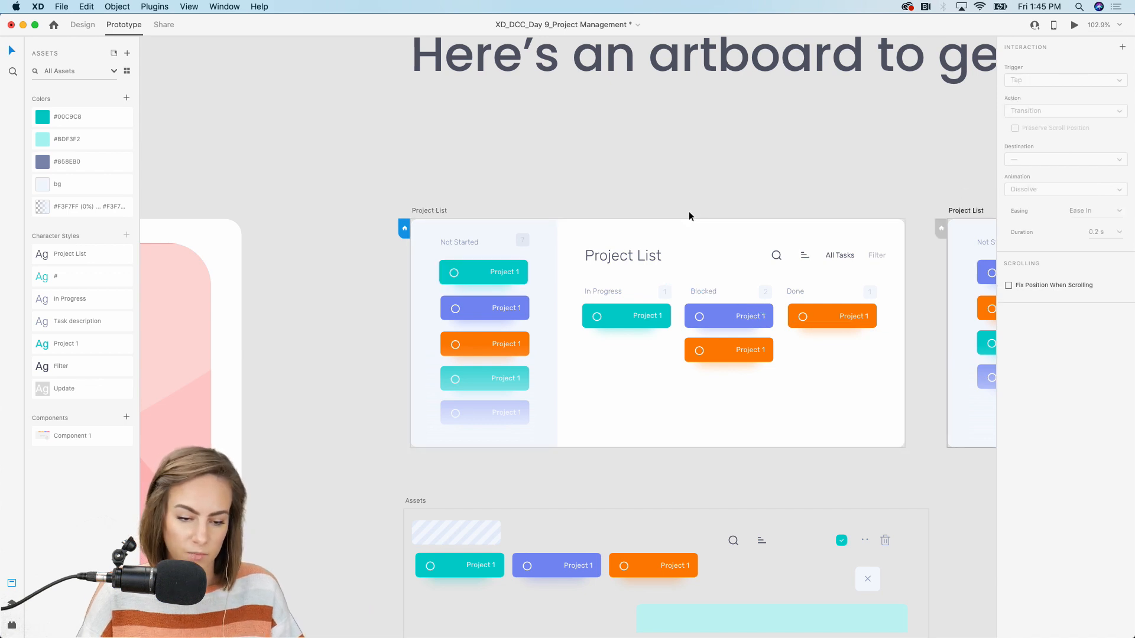
{"action": "scroll", "coordinate": [690, 212], "scroll_direction": "down", "scroll_amount": 3}
{"action": "scroll", "coordinate": [690, 213], "scroll_direction": "right", "scroll_amount": 5}
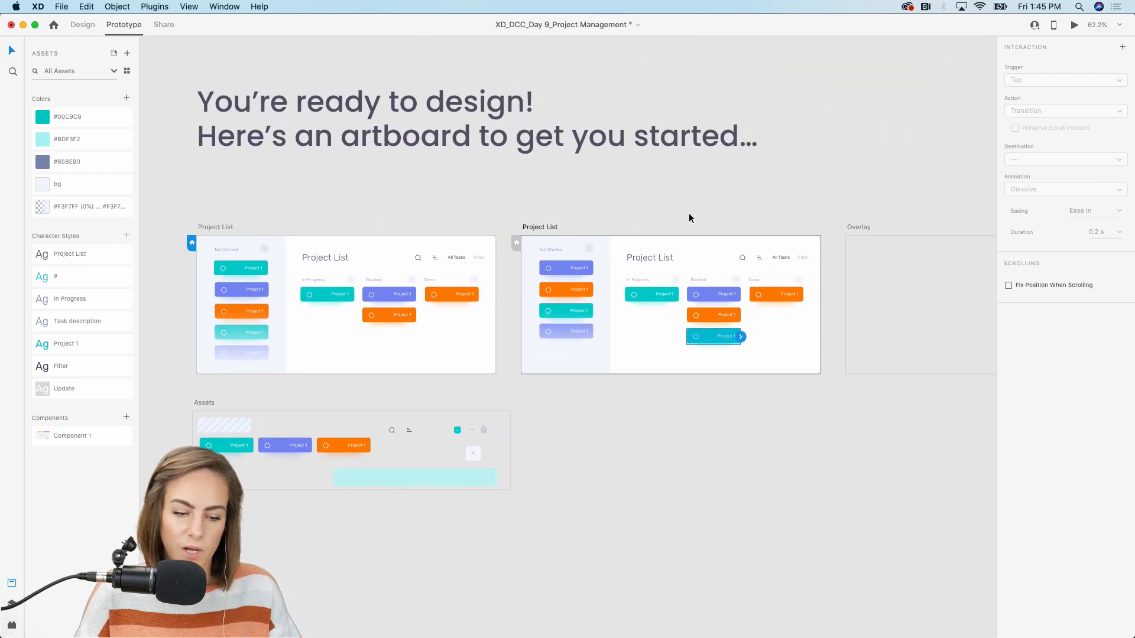
{"action": "left_click", "coordinate": [228, 268]}
{"action": "left_click_drag", "start_coordinate": [261, 270], "coordinate": [846, 327]}
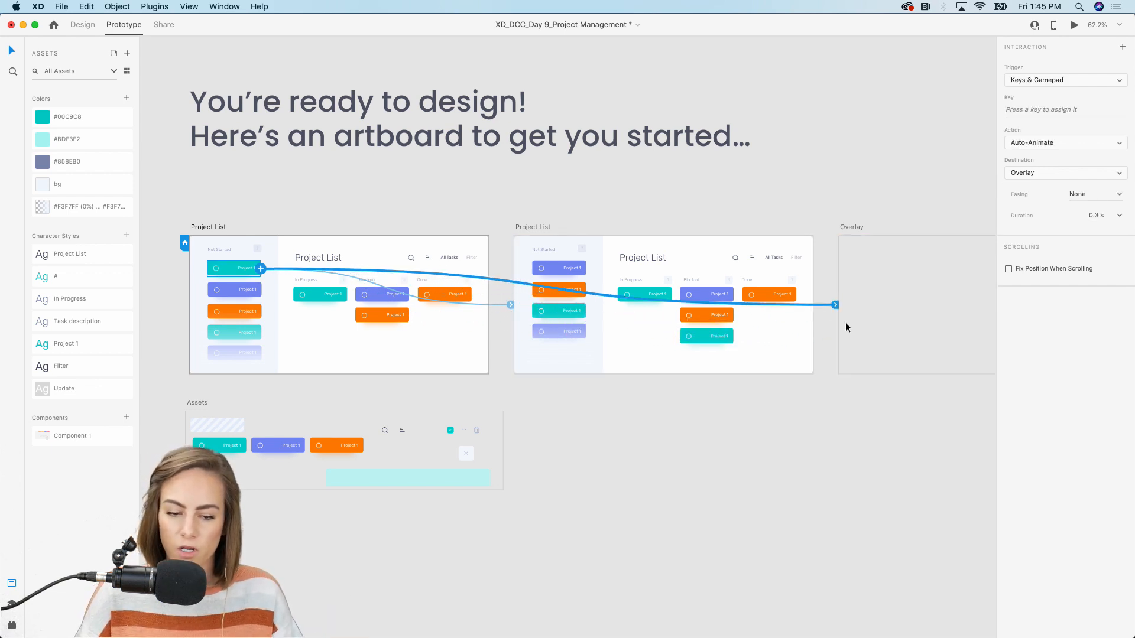
{"action": "scroll", "coordinate": [881, 251], "scroll_direction": "right", "scroll_amount": 7}
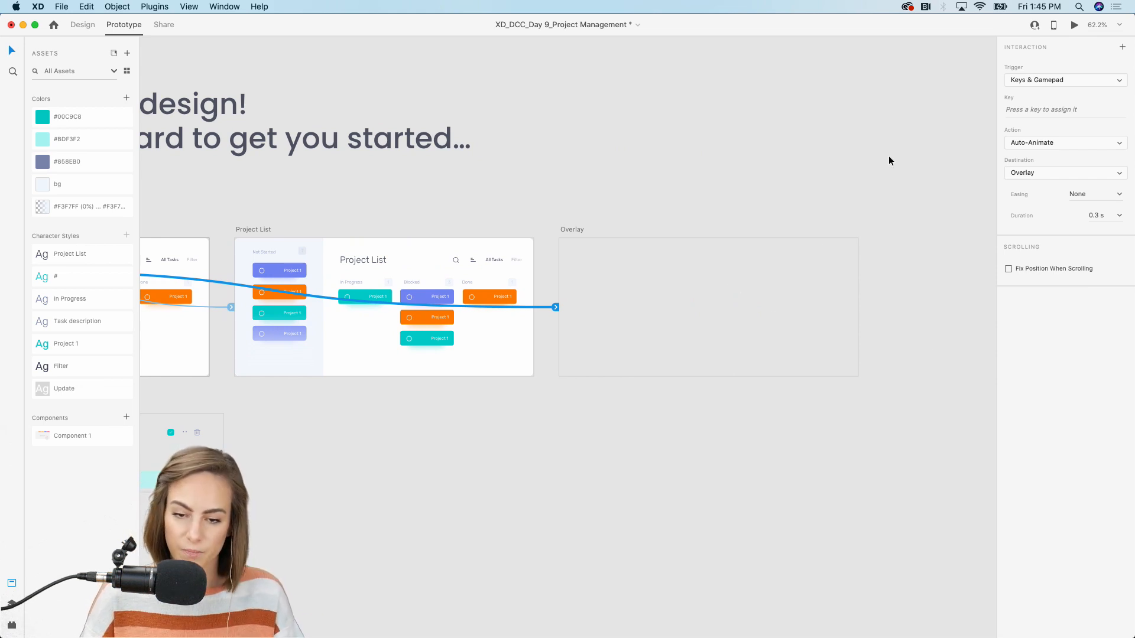
Set the trigger of the card's link to the Overlay artboard to Tap with the Transition action
{"action": "left_click", "coordinate": [1073, 81]}
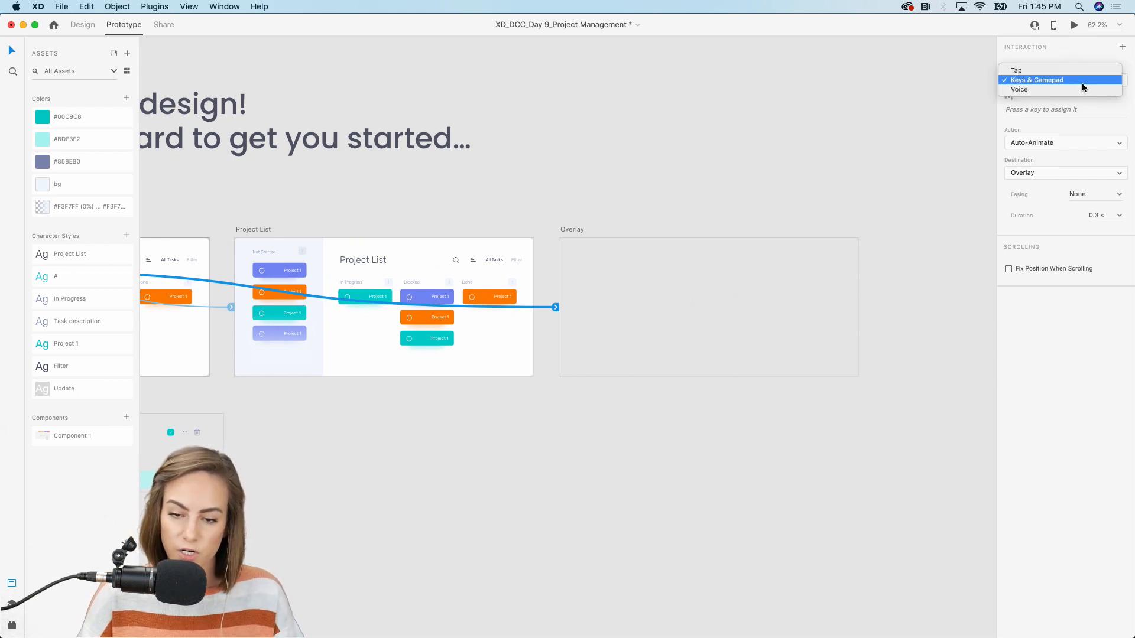
{"action": "left_click", "coordinate": [1041, 71]}
{"action": "left_click", "coordinate": [1018, 112]}
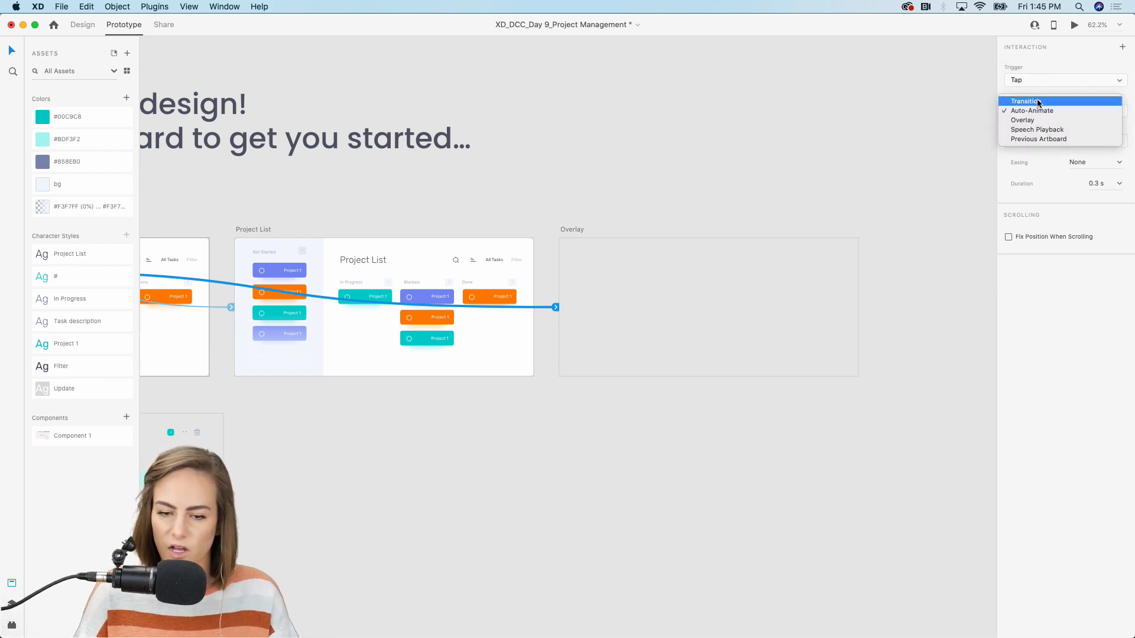
{"action": "left_click", "coordinate": [1038, 102]}
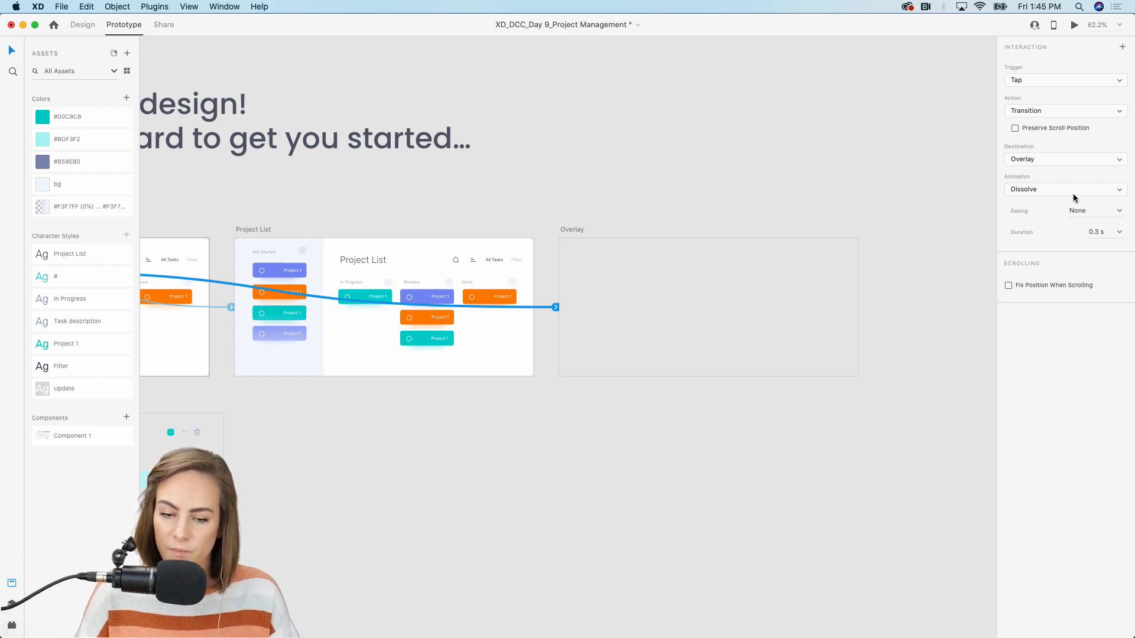
{"action": "left_click", "coordinate": [764, 162]}
{"action": "scroll", "coordinate": [763, 162], "scroll_direction": "left", "scroll_amount": 5}
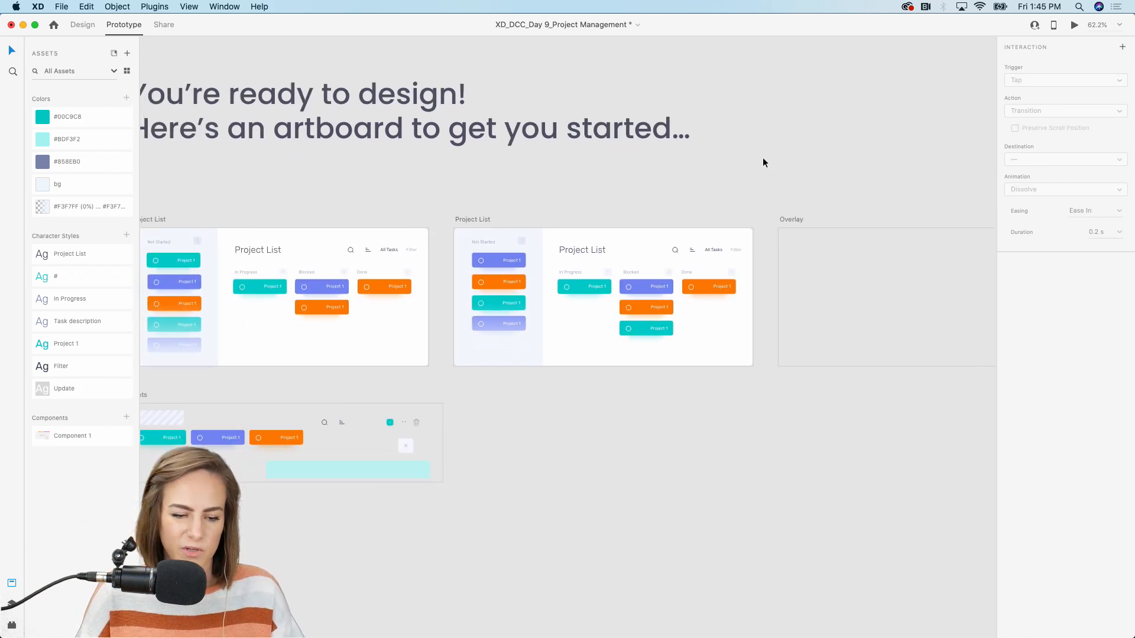
{"action": "right_click", "coordinate": [763, 157]}
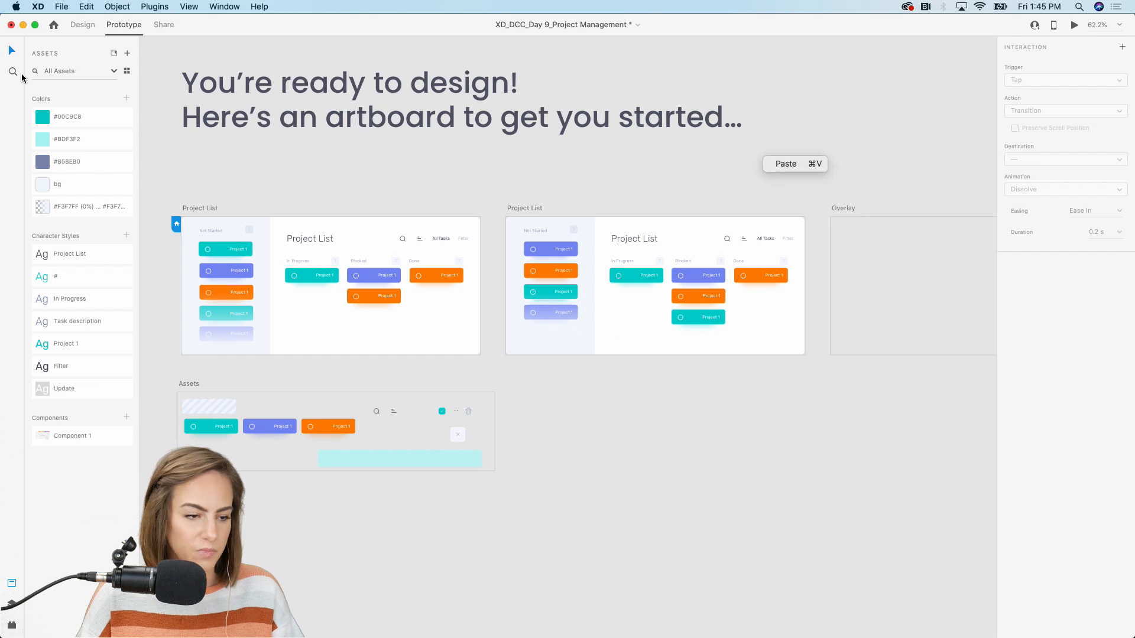
{"action": "left_click", "coordinate": [86, 31]}
{"action": "scroll", "coordinate": [503, 154], "scroll_direction": "left", "scroll_amount": 3}
{"action": "scroll", "coordinate": [615, 341], "scroll_direction": "up", "scroll_amount": 4}
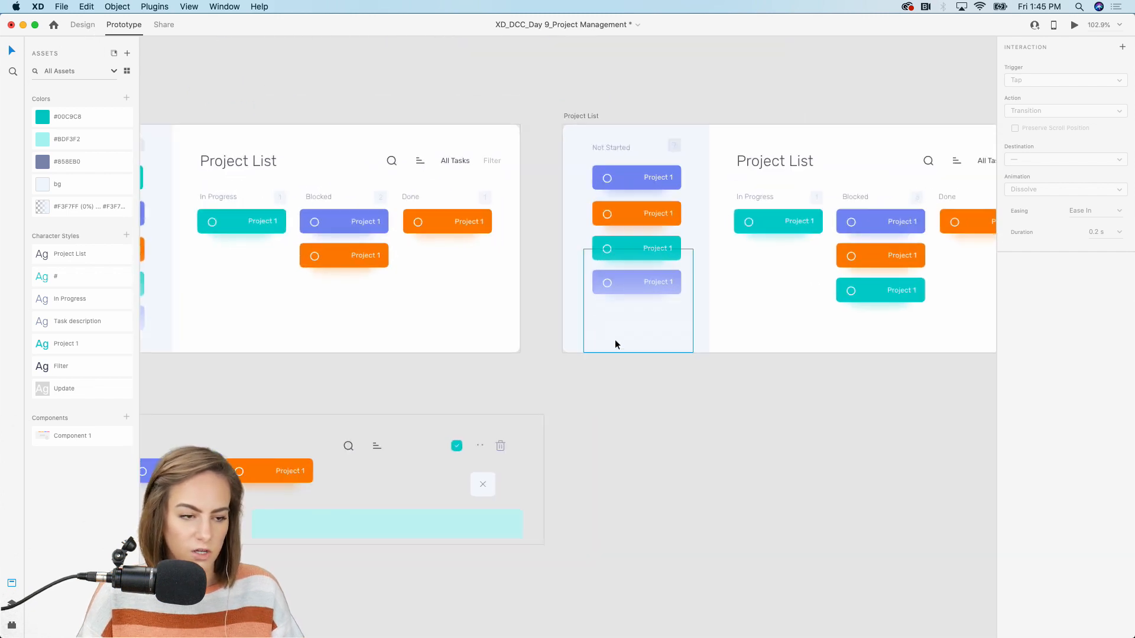
{"action": "scroll", "coordinate": [615, 344], "scroll_direction": "left", "scroll_amount": 4}
Return to design mode, copy all contents of the first Project List artboard and paste them into the Overlay artboard
{"action": "left_click", "coordinate": [82, 25]}
{"action": "scroll", "coordinate": [476, 124], "scroll_direction": "left", "scroll_amount": 3}
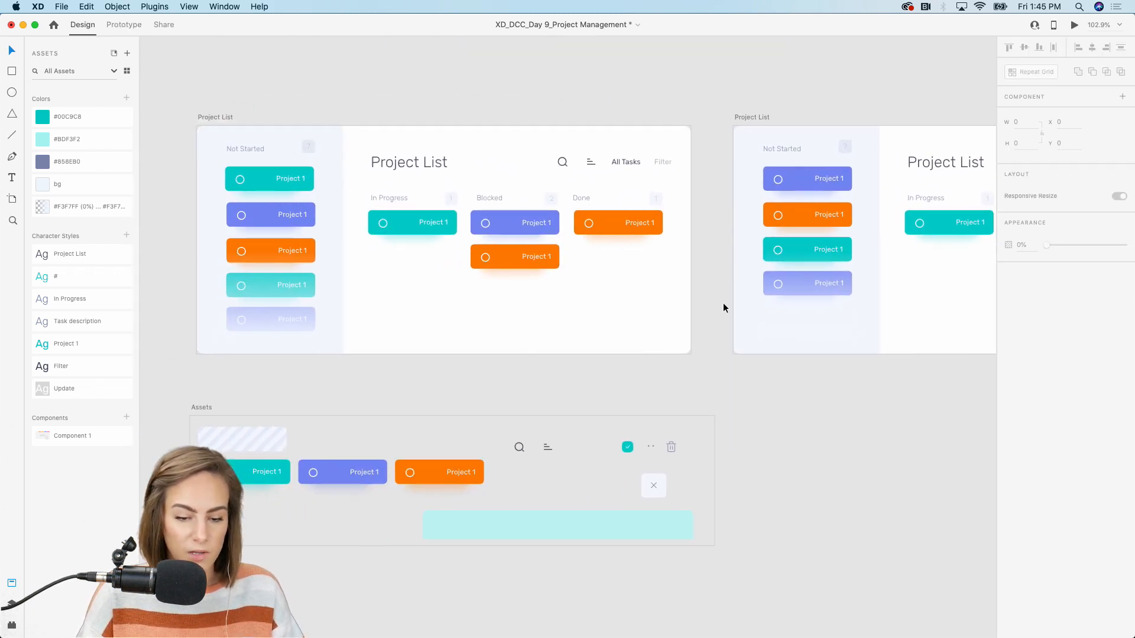
{"action": "left_click_drag", "start_coordinate": [496, 271], "coordinate": [189, 138]}
{"action": "key", "text": "super+c"}
{"action": "scroll", "coordinate": [590, 172], "scroll_direction": "right", "scroll_amount": 15}
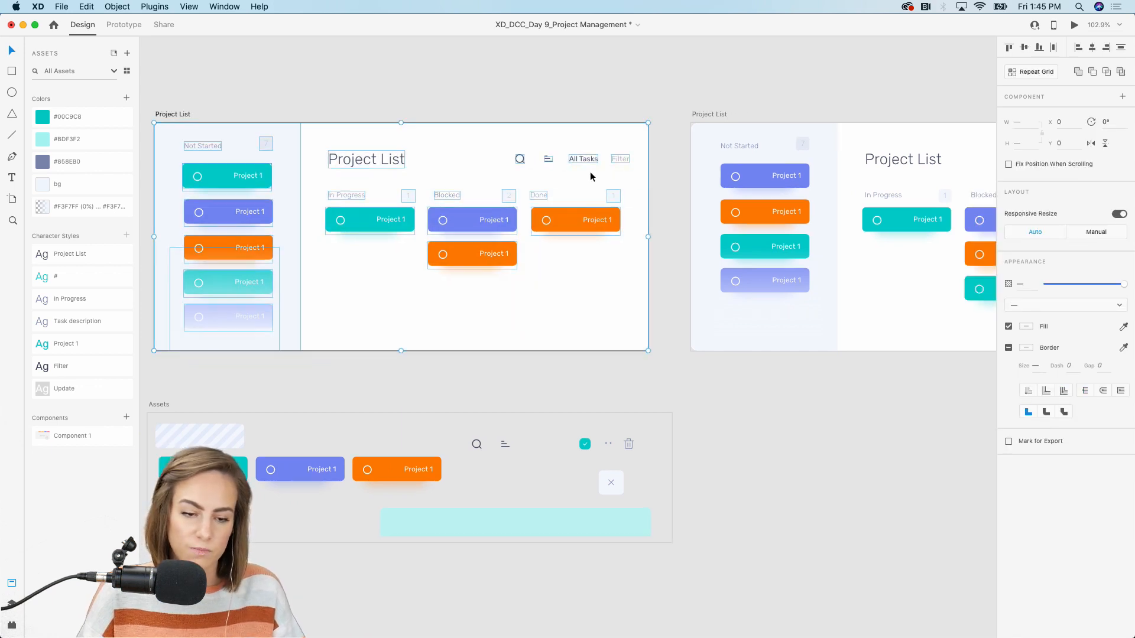
{"action": "left_click", "coordinate": [590, 175]}
{"action": "key", "text": "super+v"}
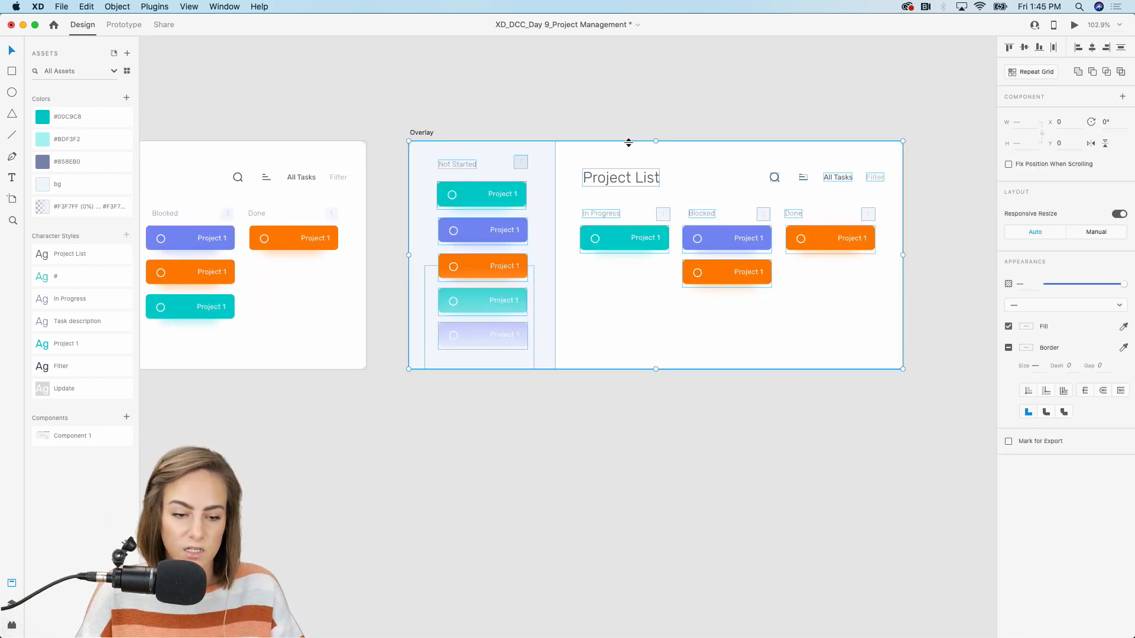
{"action": "scroll", "coordinate": [693, 92], "scroll_direction": "up", "scroll_amount": 4}
{"action": "scroll", "coordinate": [693, 94], "scroll_direction": "right", "scroll_amount": 2}
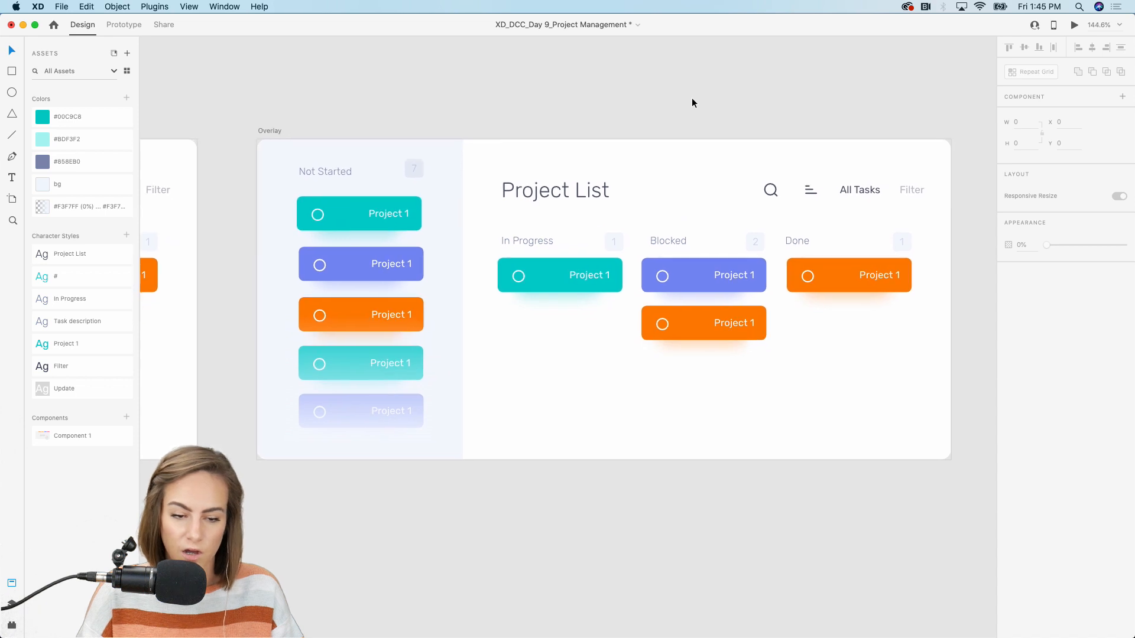
{"action": "left_click", "coordinate": [643, 181]}
{"action": "left_click_drag", "start_coordinate": [958, 478], "coordinate": [291, 165]}
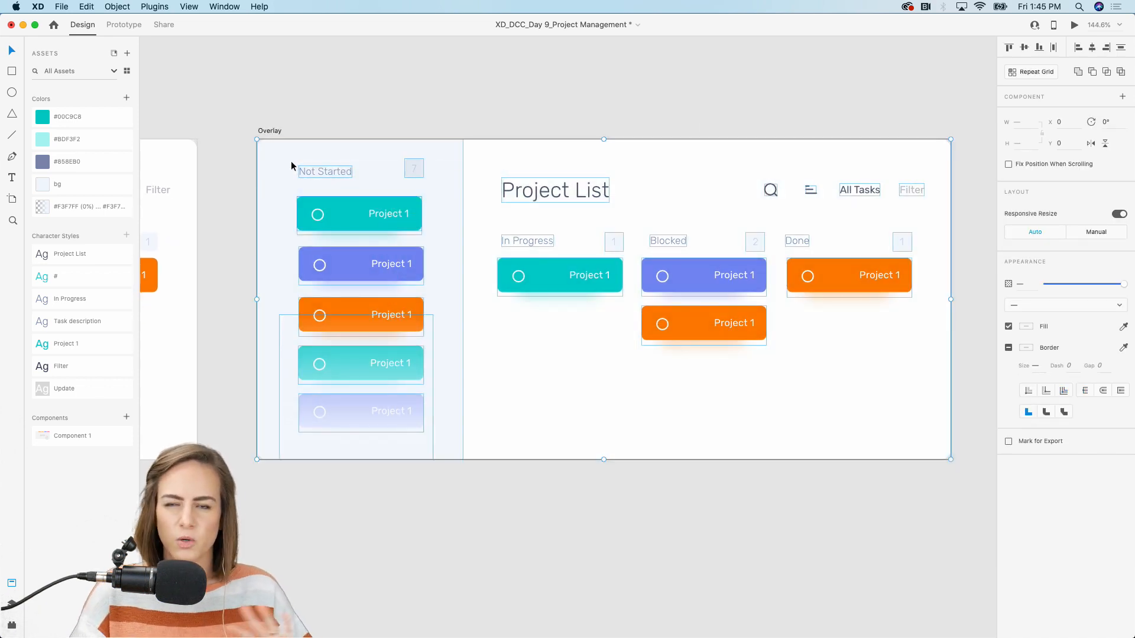
{"action": "left_click", "coordinate": [596, 78]}
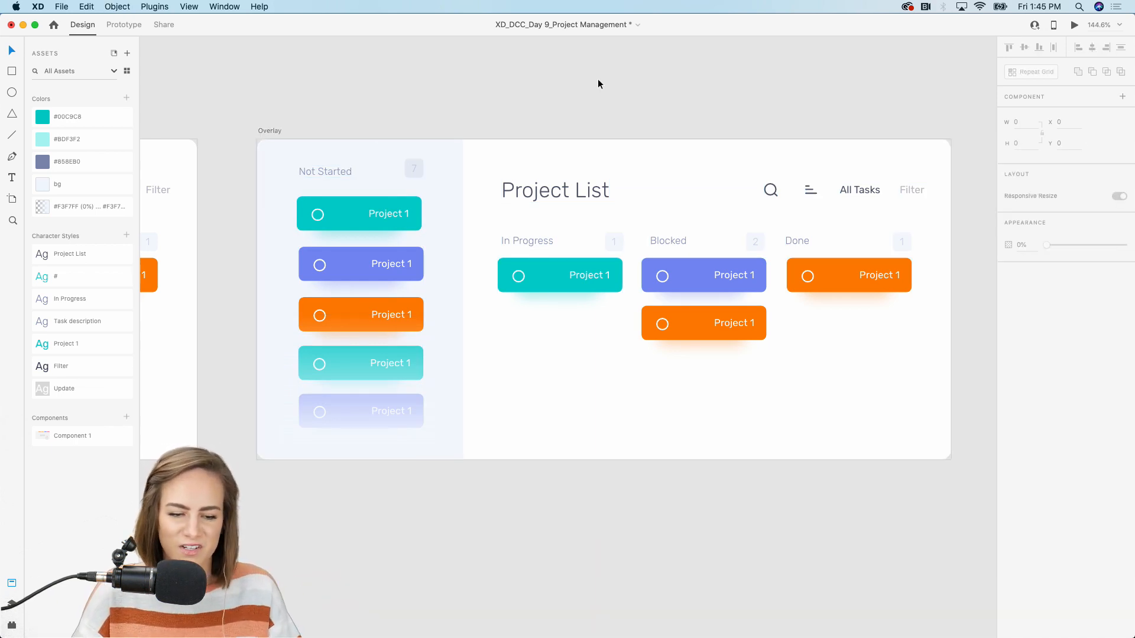
Bring the Overlay artboard's white background rectangle in front of all other elements and fill it with the saved slate-blue color
{"action": "left_click", "coordinate": [668, 175]}
{"action": "key", "text": "super+shift+bracketright"}
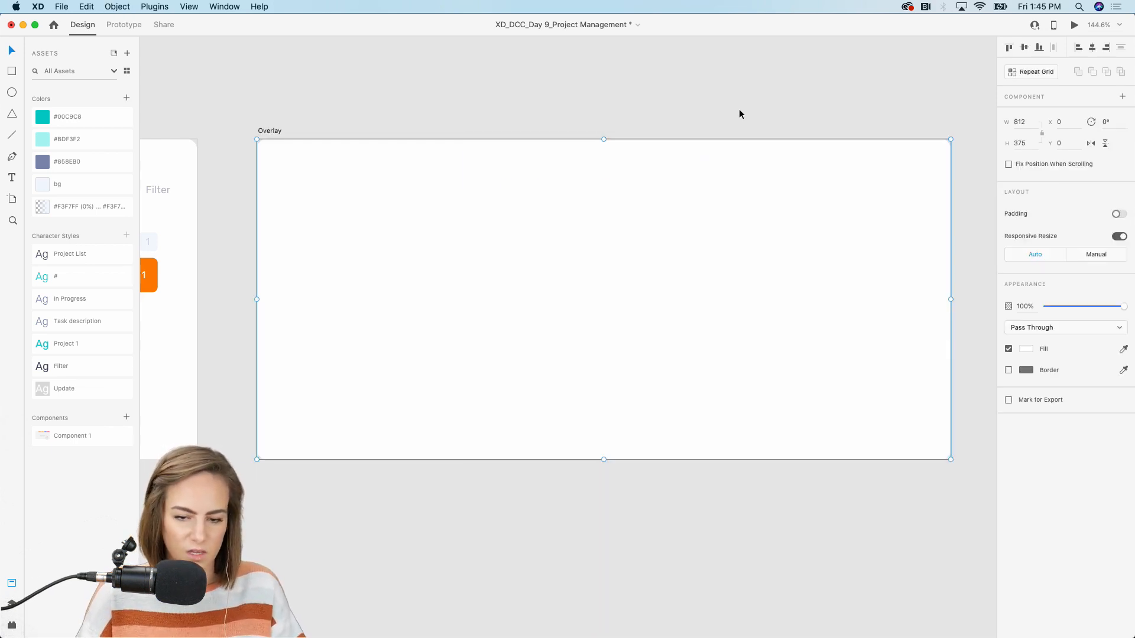
{"action": "left_click", "coordinate": [56, 160]}
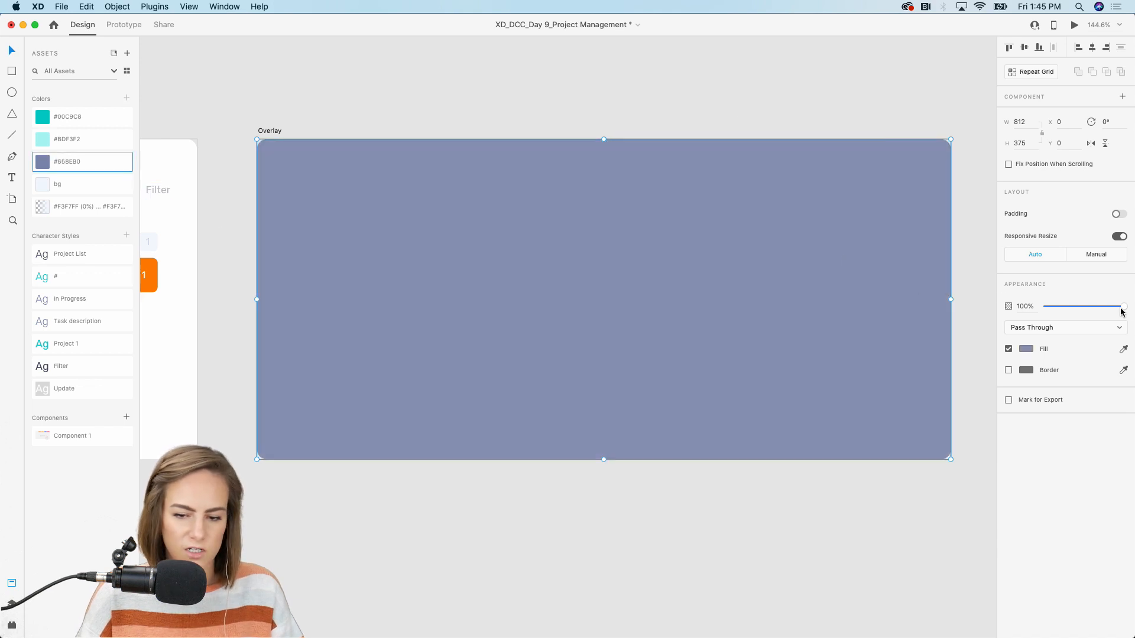
Lower the opacity of the Overlay artboard's slate-blue rectangle to 77%
{"action": "left_click_drag", "start_coordinate": [1111, 312], "coordinate": [1100, 311]}
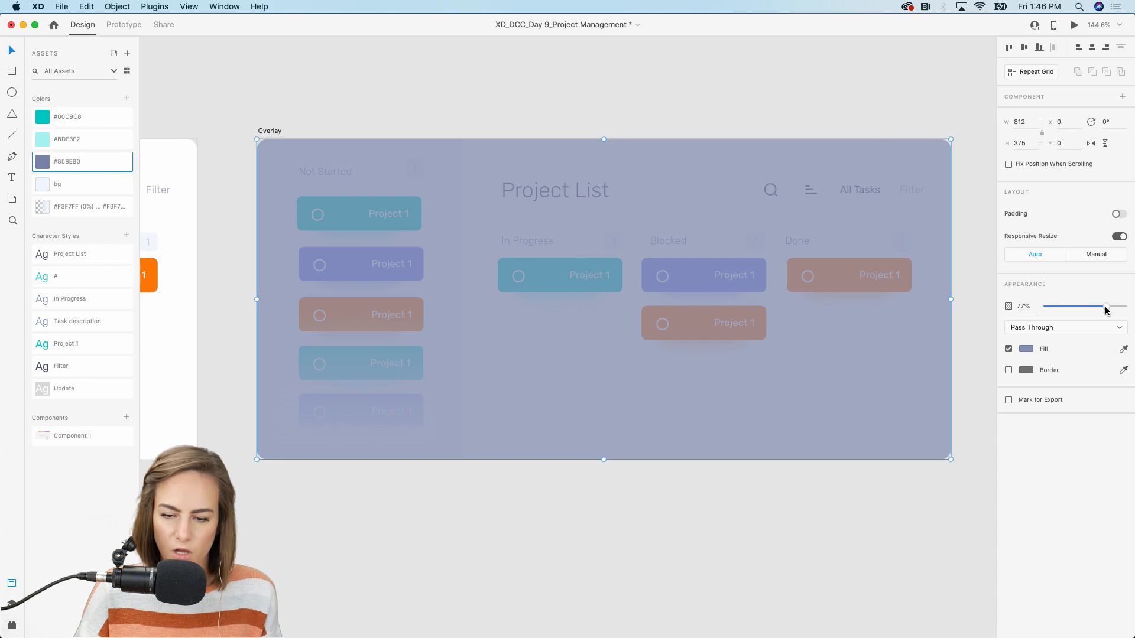
{"action": "left_click", "coordinate": [647, 512]}
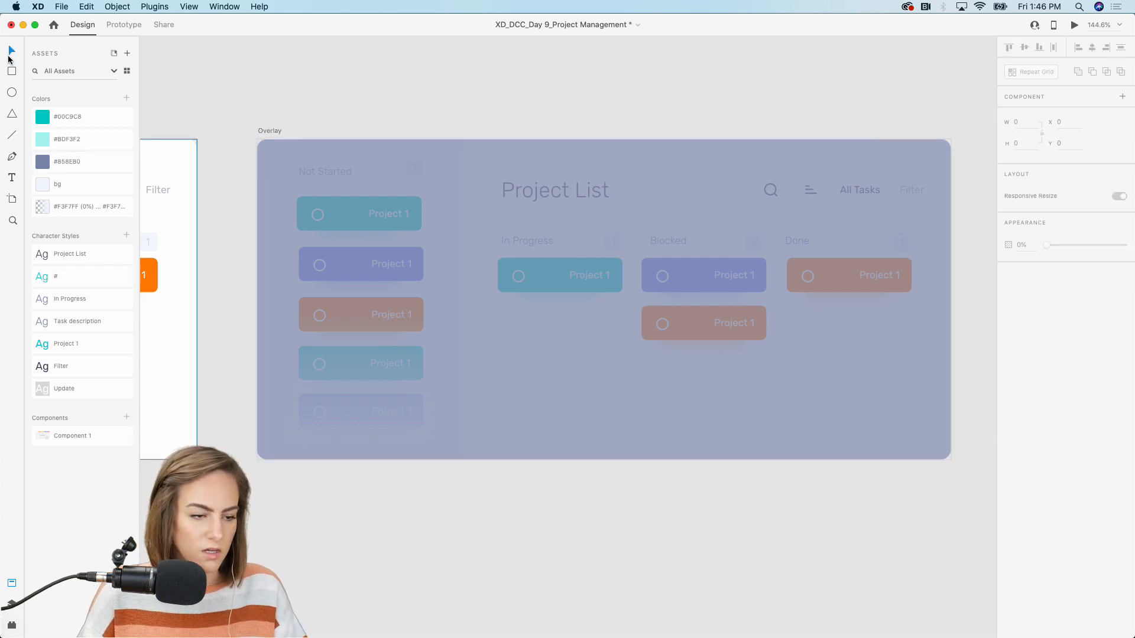
Draw a white 459 × 252 rectangle in the middle of the Overlay artboard, without a border and with 15 corner radius
{"action": "left_click", "coordinate": [11, 72]}
{"action": "mouse_move", "coordinate": [409, 199]}
{"action": "left_mouse_down"}
{"action": "mouse_move", "coordinate": [800, 448]}
{"action": "mouse_move", "coordinate": [800, 415]}
{"action": "left_mouse_up"}
{"action": "key", "text": "v"}
{"action": "left_click_drag", "start_coordinate": [689, 338], "coordinate": [690, 332]}
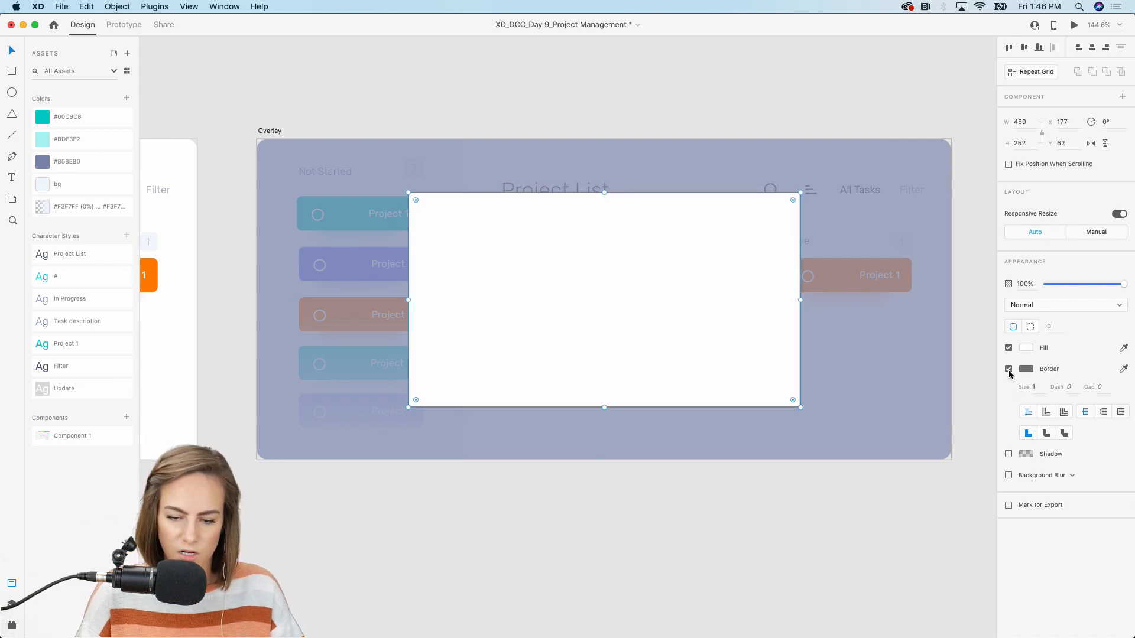
{"action": "left_click", "coordinate": [1009, 369]}
{"action": "left_click_drag", "start_coordinate": [793, 204], "coordinate": [788, 204]}
Copy the pale teal bar from the Assets artboard into the Overlay artboard and align it with the white card's top-left corner
{"action": "scroll", "coordinate": [787, 203], "scroll_direction": "down", "scroll_amount": 5}
{"action": "scroll", "coordinate": [787, 204], "scroll_direction": "left", "scroll_amount": 15}
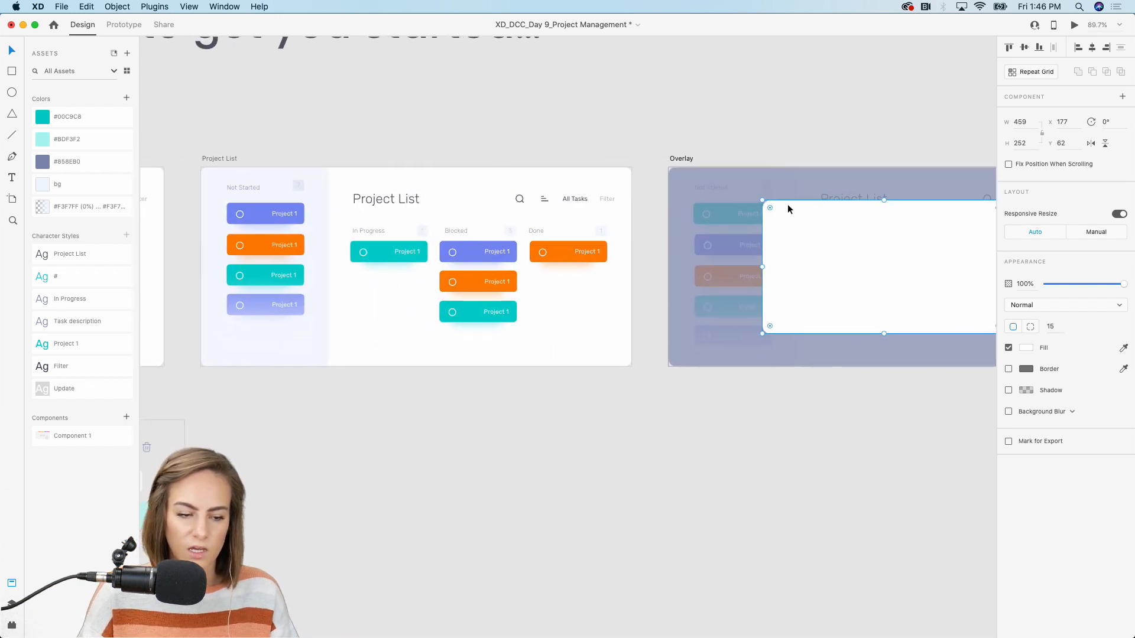
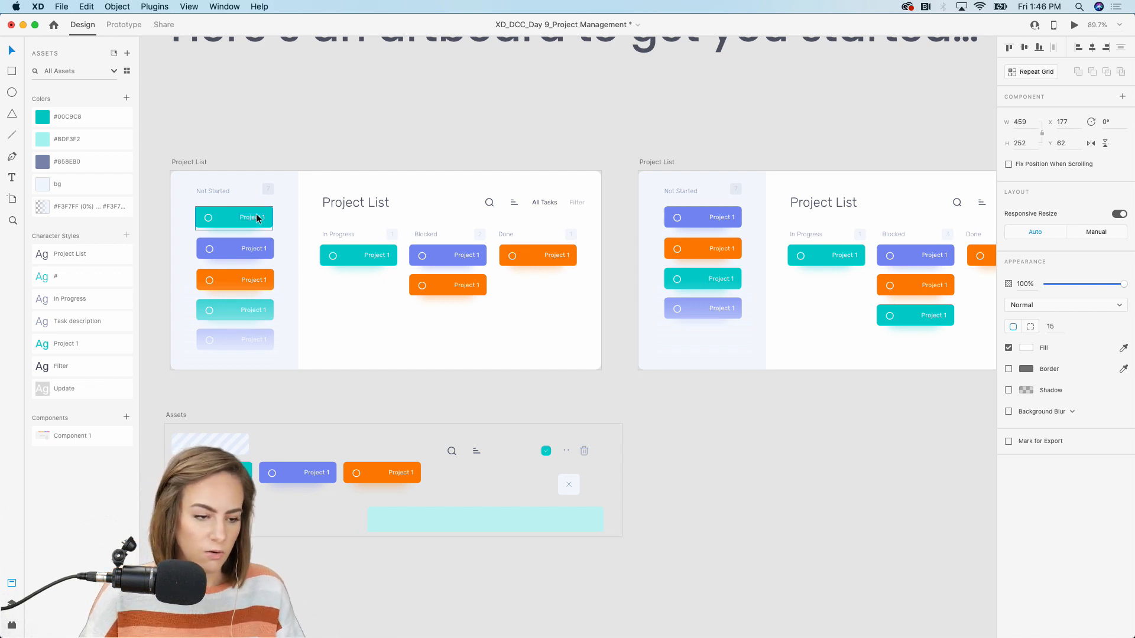
{"action": "left_click", "coordinate": [439, 516]}
{"action": "scroll", "coordinate": [439, 517], "scroll_direction": "right", "scroll_amount": 5}
{"action": "scroll", "coordinate": [439, 516], "scroll_direction": "right", "scroll_amount": 10}
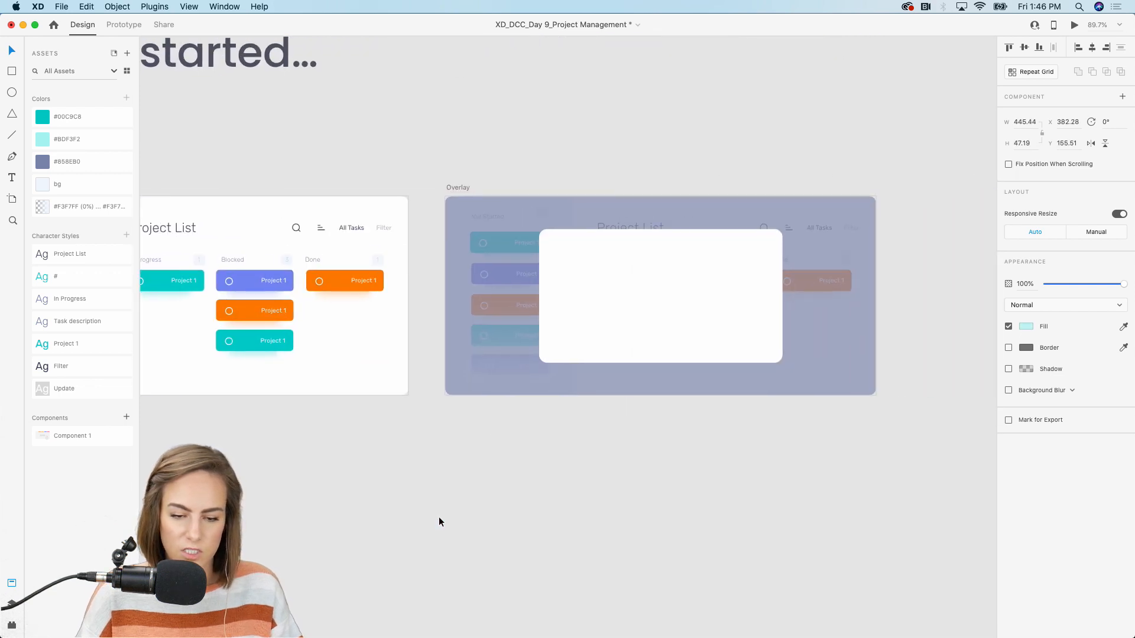
{"action": "scroll", "coordinate": [516, 296], "scroll_direction": "up", "scroll_amount": 5}
{"action": "key", "text": "super+v"}
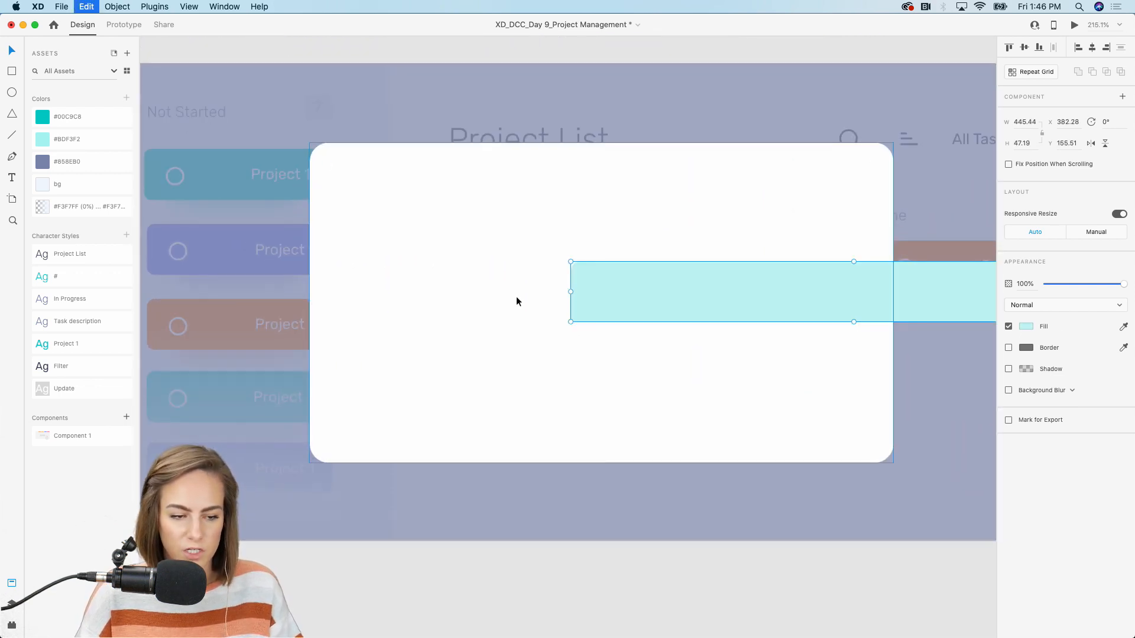
{"action": "left_click_drag", "start_coordinate": [680, 277], "coordinate": [420, 158]}
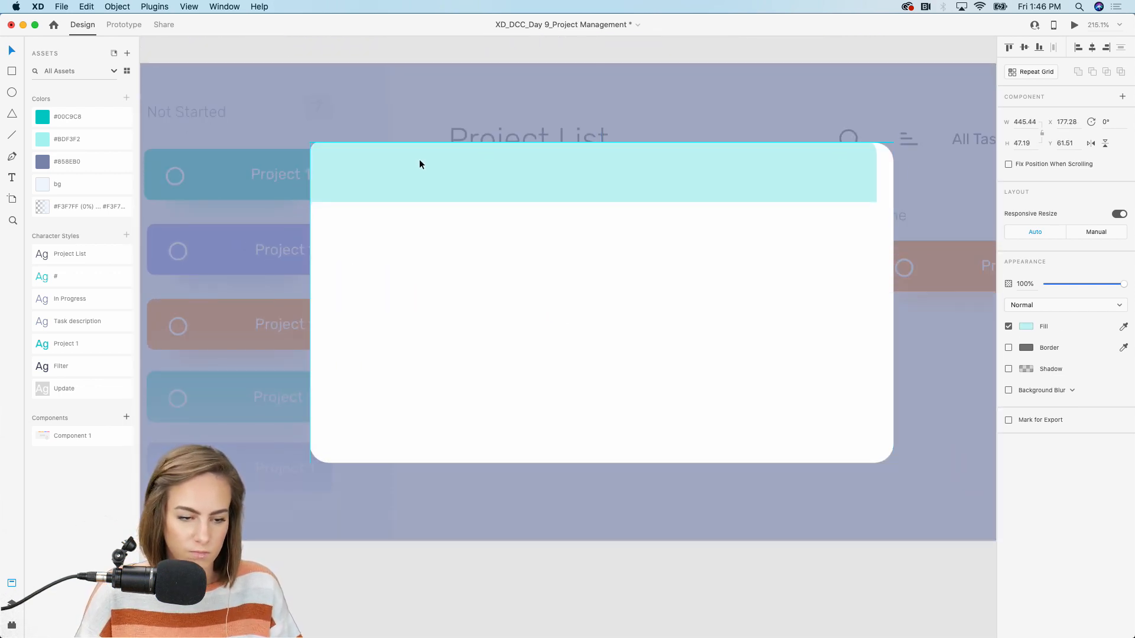
Narrow the white card to the teal header bar's width and center both together horizontally on the Overlay artboard
{"action": "left_click", "coordinate": [884, 331]}
{"action": "left_click_drag", "start_coordinate": [896, 303], "coordinate": [877, 303]}
{"action": "left_click", "coordinate": [686, 159], "text": "shift"}
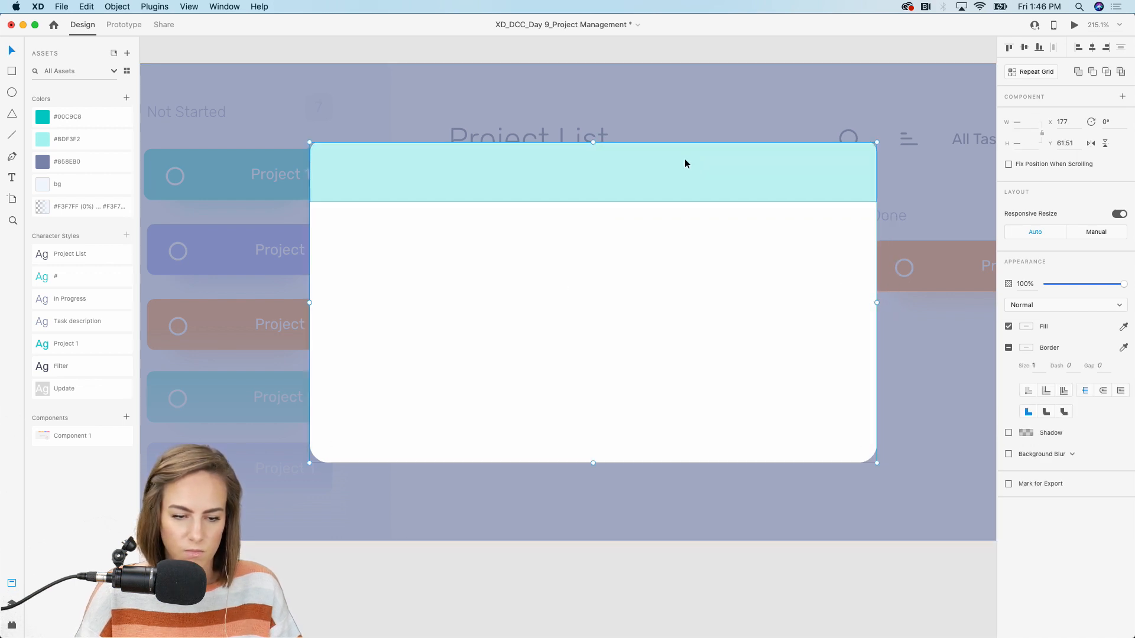
{"action": "left_click_drag", "start_coordinate": [685, 160], "coordinate": [658, 158]}
{"action": "scroll", "coordinate": [658, 159], "scroll_direction": "down", "scroll_amount": 5}
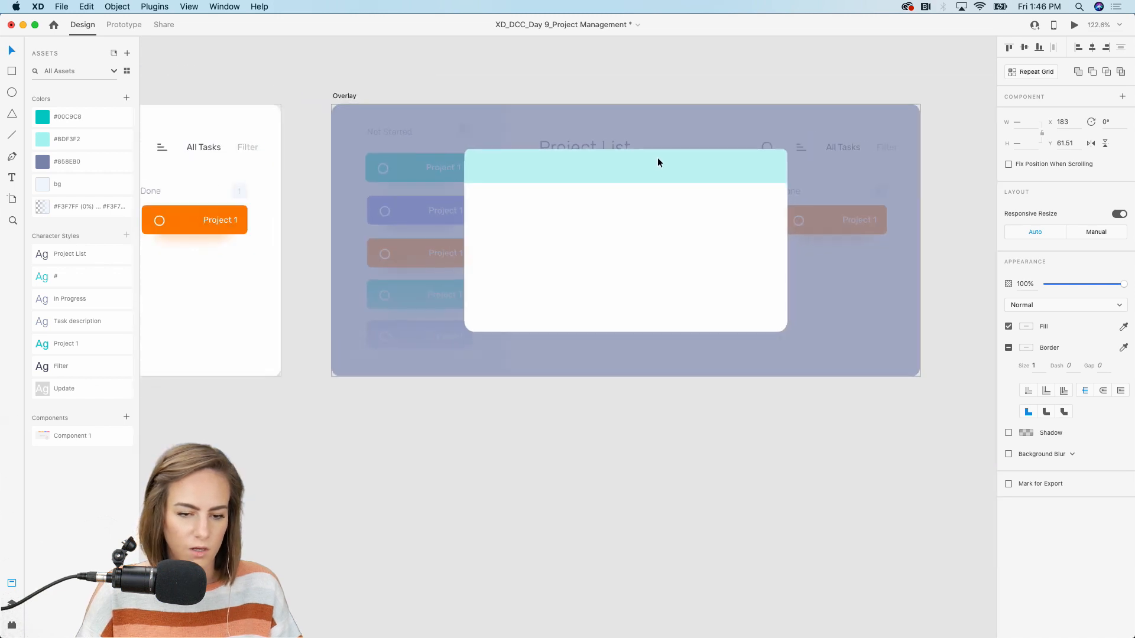
{"action": "left_click", "coordinate": [583, 25]}
{"action": "left_click", "coordinate": [613, 69]}
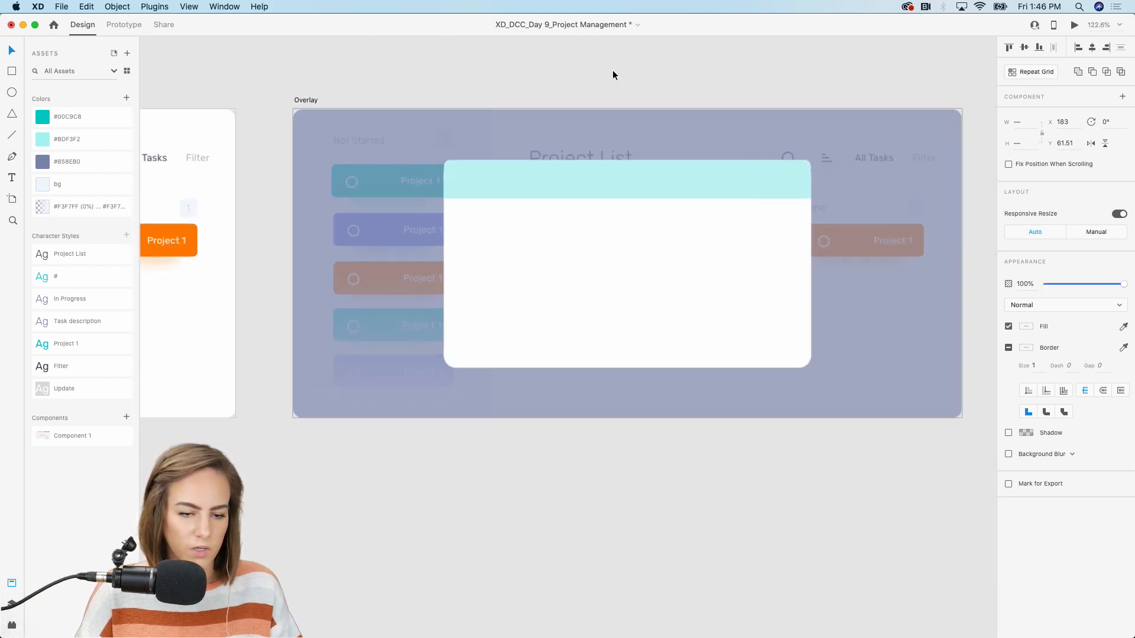
Add a "Project 1" title to the teal header bar as auto-width text with the Project 1 character style
{"action": "scroll", "coordinate": [612, 70], "scroll_direction": "up", "scroll_amount": 3}
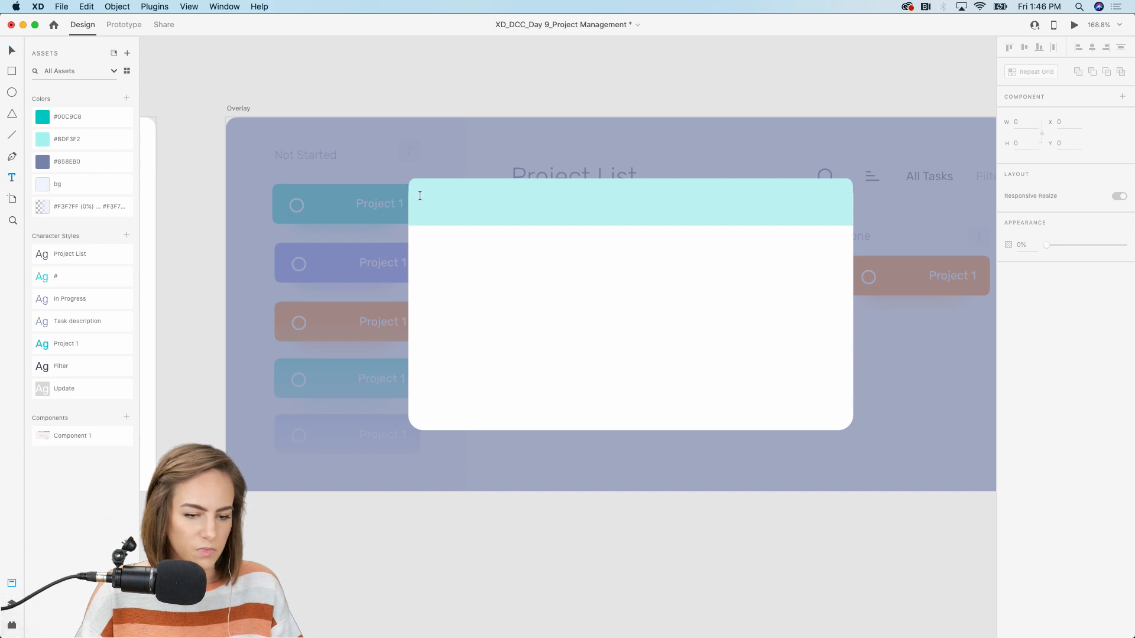
{"action": "left_click_drag", "start_coordinate": [420, 196], "coordinate": [570, 249]}
{"action": "type", "text": "Project 1"}
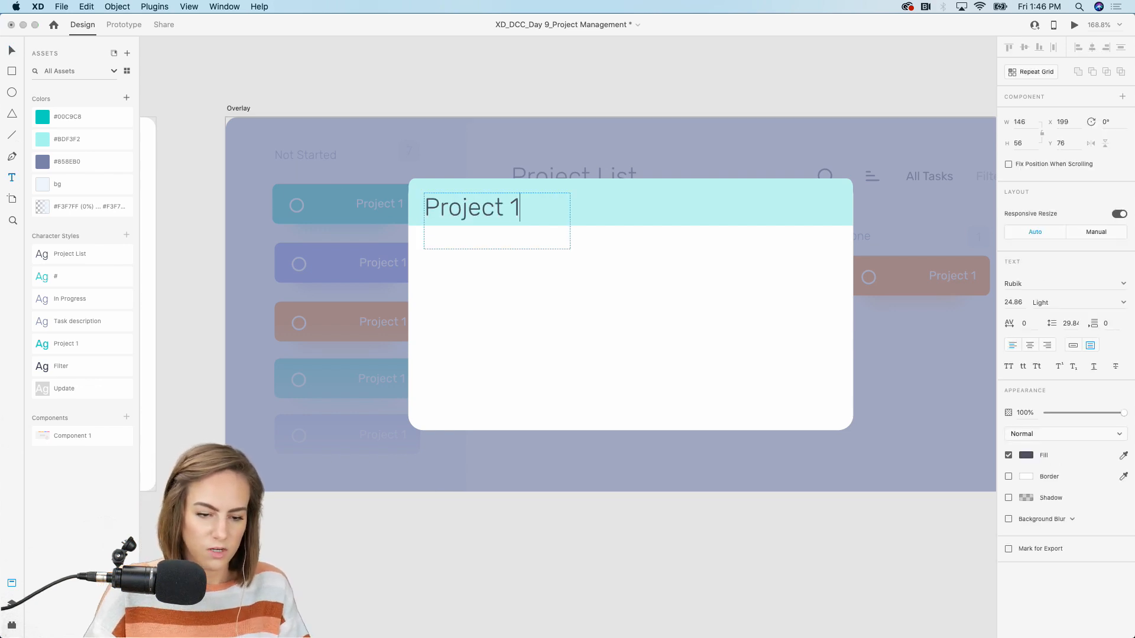
{"action": "key", "text": "Escape"}
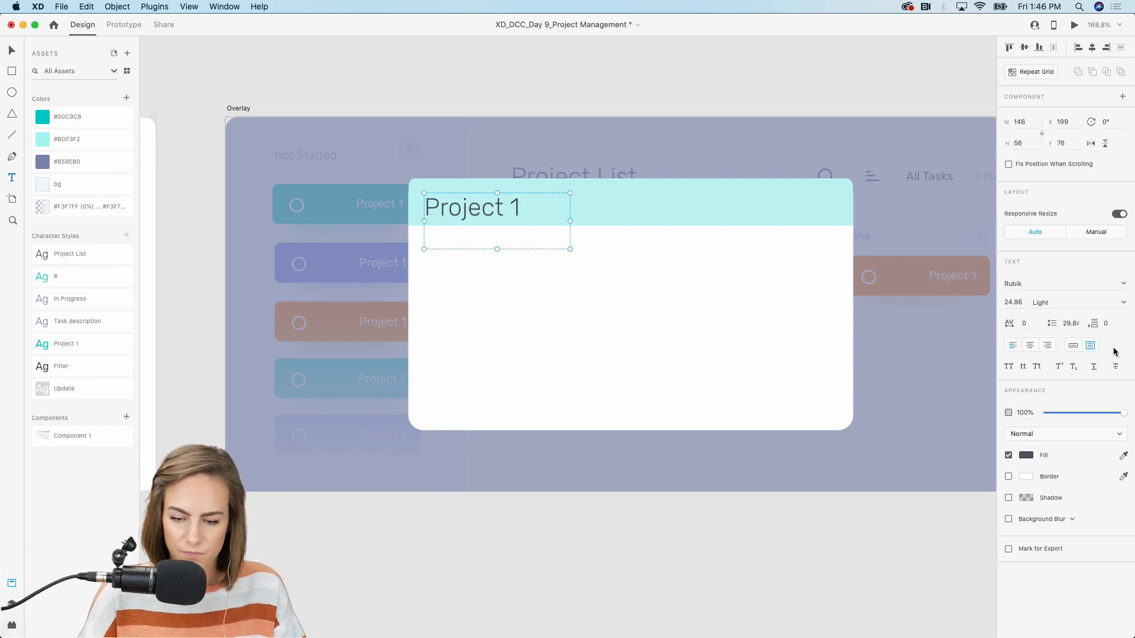
{"action": "left_click", "coordinate": [1073, 346]}
{"action": "left_click", "coordinate": [59, 343]}
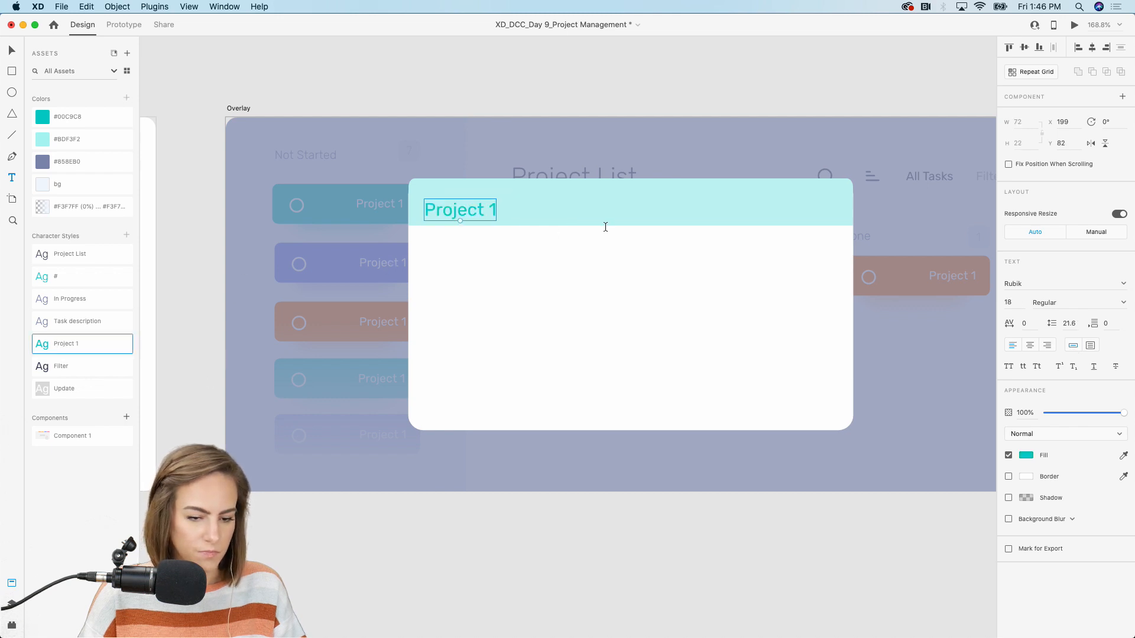
{"action": "left_click_drag", "start_coordinate": [469, 210], "coordinate": [476, 205]}
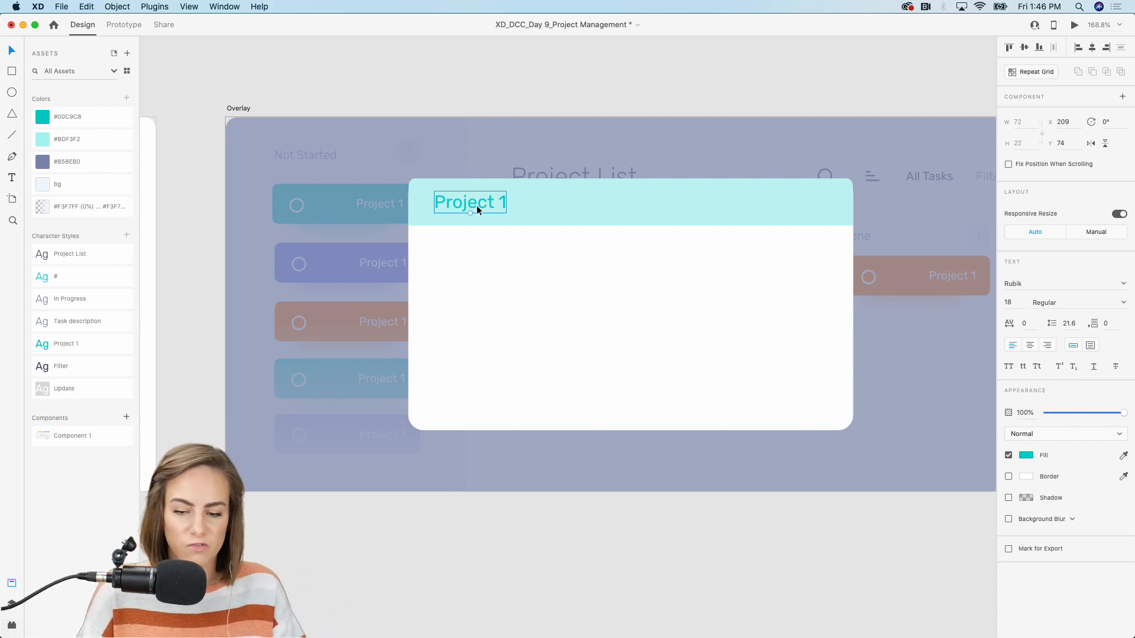
Copy the teal check mark box from the Assets artboard and place it on the white card below the title
{"action": "scroll", "coordinate": [477, 204], "scroll_direction": "right", "scroll_amount": 1}
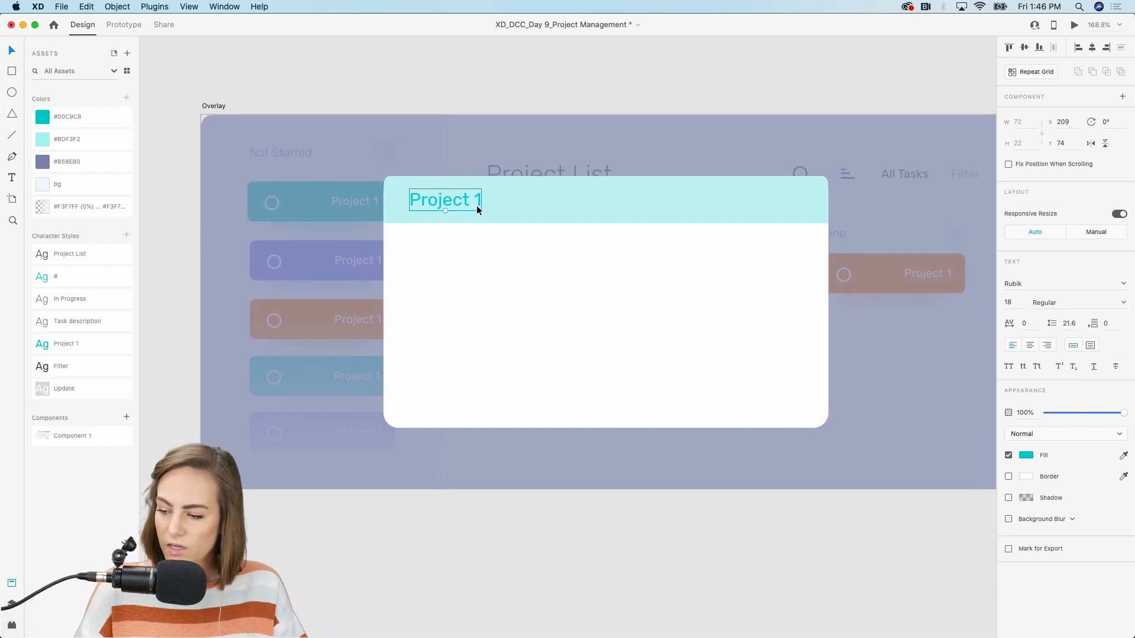
{"action": "scroll", "coordinate": [476, 208], "scroll_direction": "down", "scroll_amount": 3}
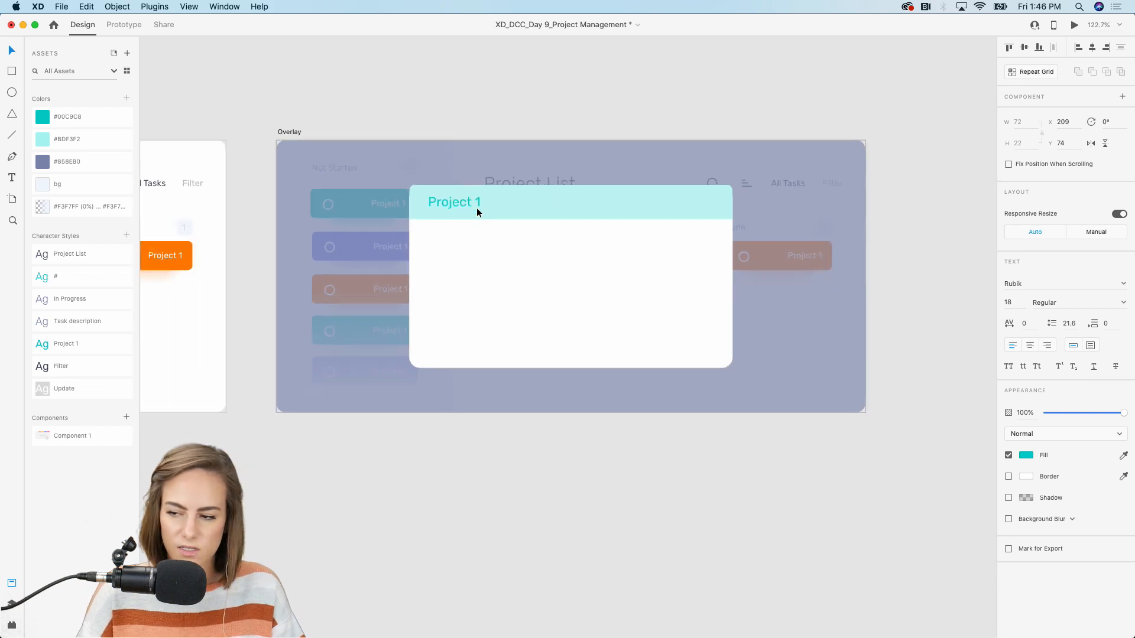
{"action": "scroll", "coordinate": [477, 208], "scroll_direction": "left", "scroll_amount": 10}
{"action": "scroll", "coordinate": [477, 208], "scroll_direction": "down", "scroll_amount": 5}
{"action": "scroll", "coordinate": [476, 207], "scroll_direction": "up", "scroll_amount": 2}
{"action": "scroll", "coordinate": [476, 208], "scroll_direction": "right", "scroll_amount": 2}
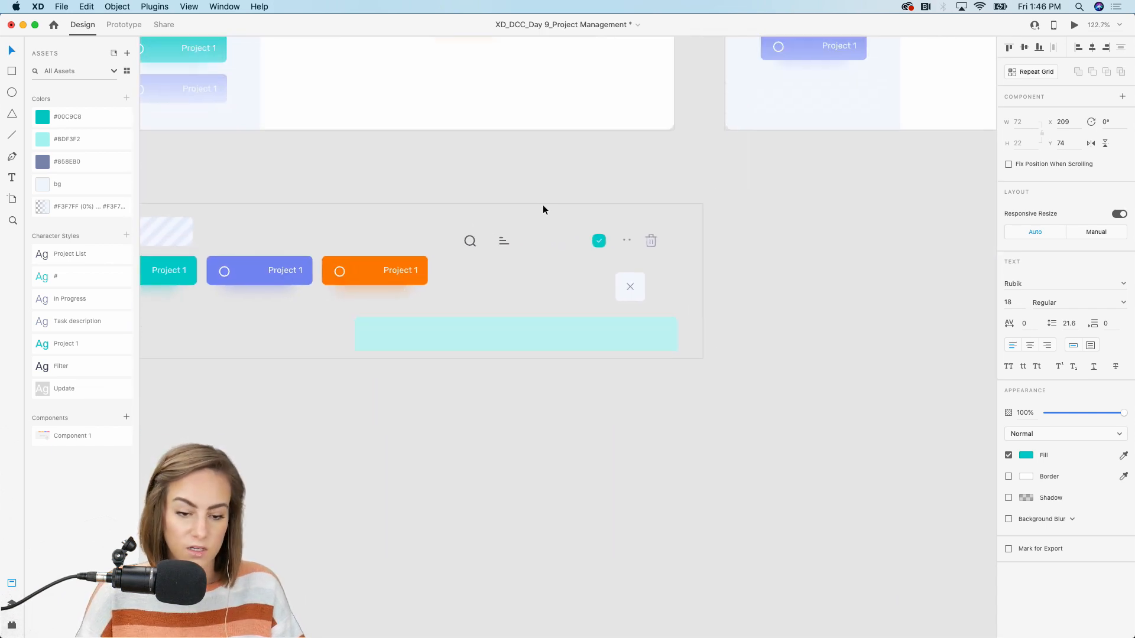
{"action": "left_click", "coordinate": [602, 241]}
{"action": "scroll", "coordinate": [602, 242], "scroll_direction": "up", "scroll_amount": 5}
{"action": "scroll", "coordinate": [602, 242], "scroll_direction": "left", "scroll_amount": 3}
{"action": "scroll", "coordinate": [602, 241], "scroll_direction": "right", "scroll_amount": 10}
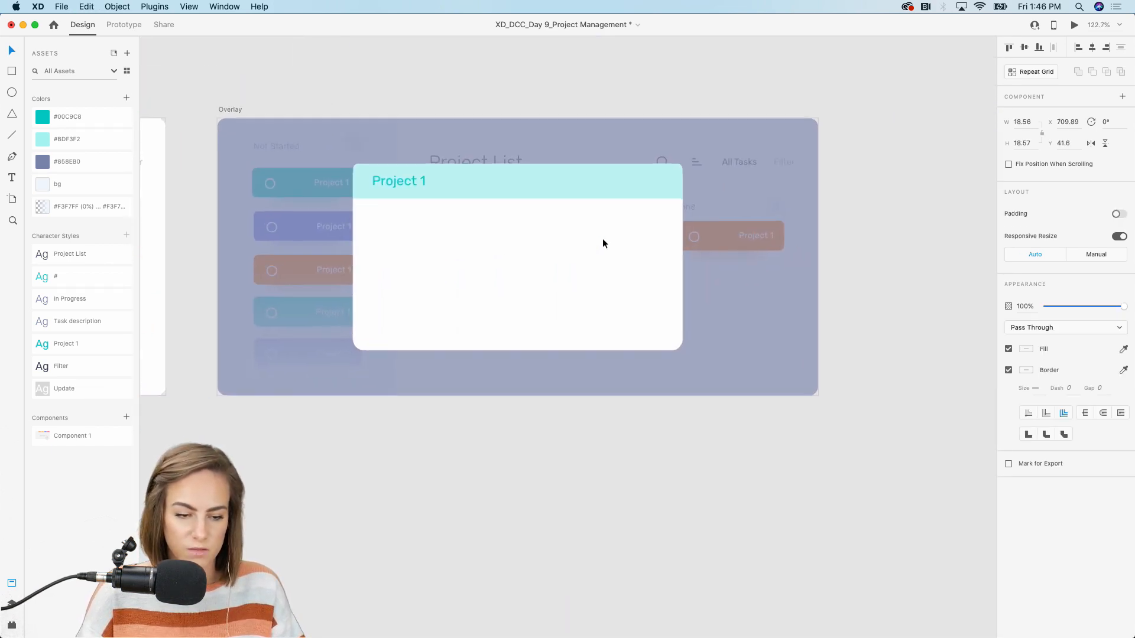
{"action": "scroll", "coordinate": [601, 238], "scroll_direction": "up", "scroll_amount": 5}
{"action": "scroll", "coordinate": [433, 273], "scroll_direction": "left", "scroll_amount": 2}
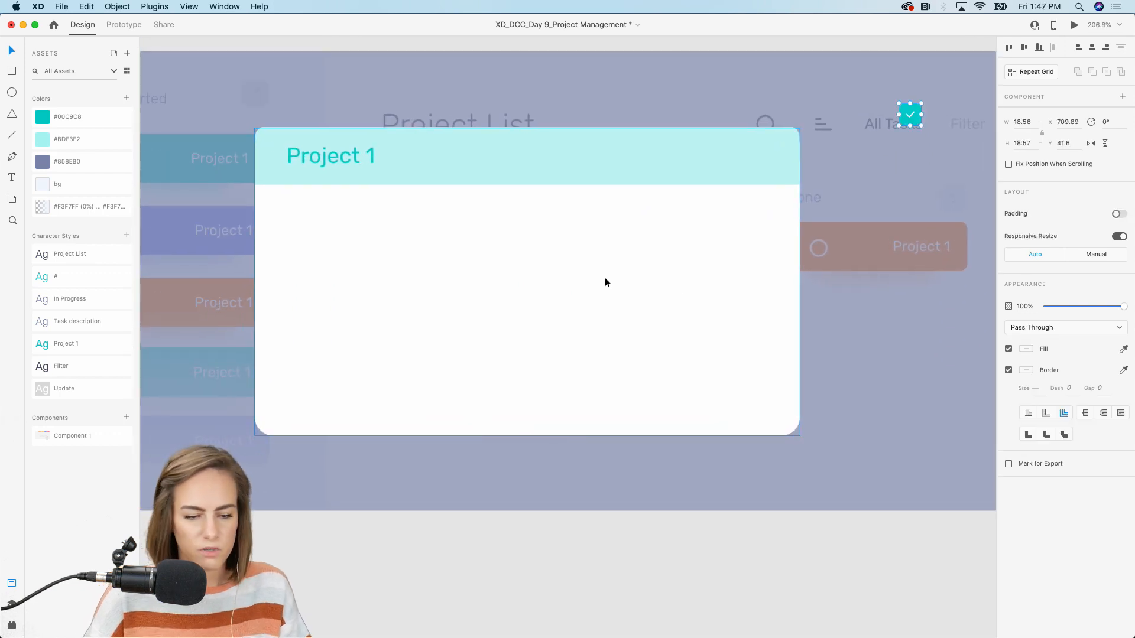
{"action": "left_click_drag", "start_coordinate": [910, 114], "coordinate": [347, 231]}
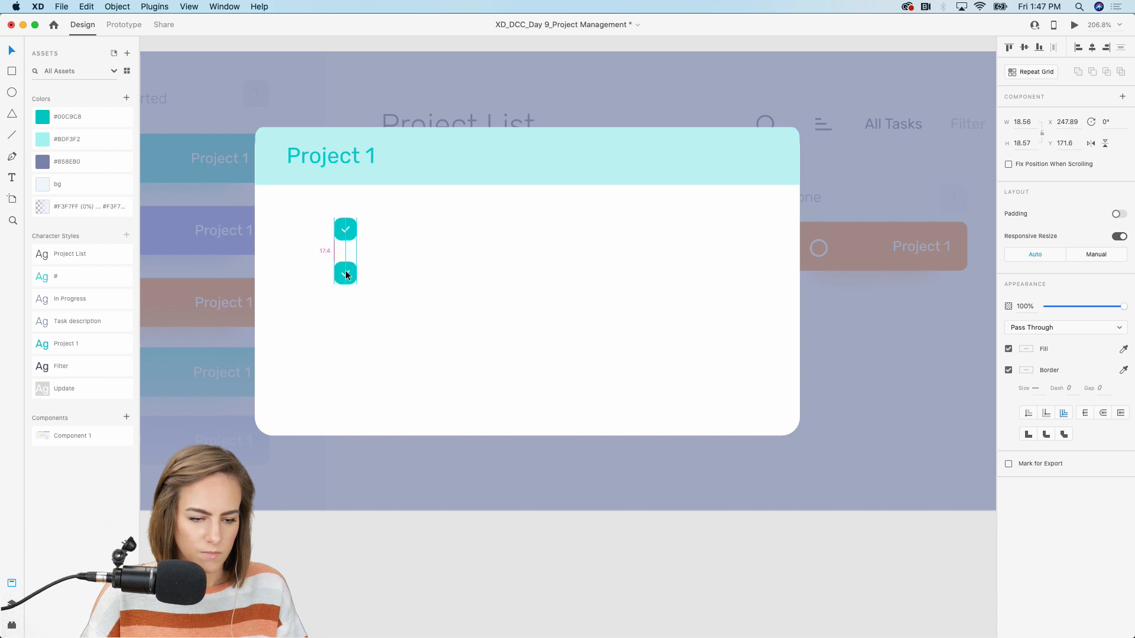
Repeat the check mark box downward with Repeat Grid to make three evenly spaced boxes, and ungroup the grid
{"action": "left_click_drag", "start_coordinate": [346, 271], "coordinate": [345, 271]}
{"action": "key", "text": "super+z"}
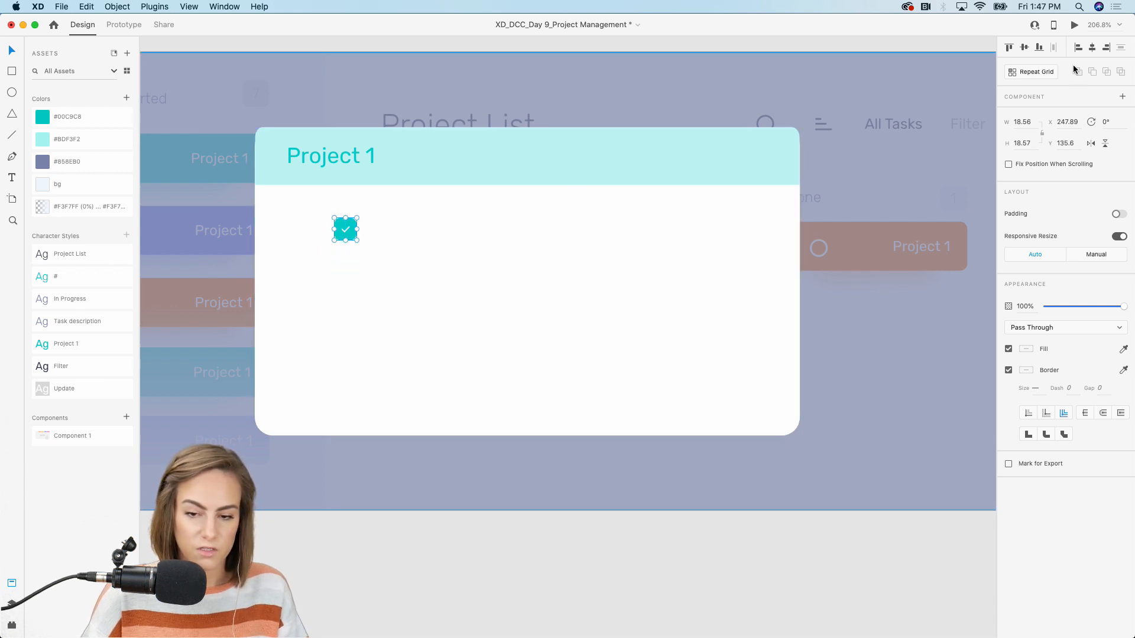
{"action": "left_click", "coordinate": [1037, 71]}
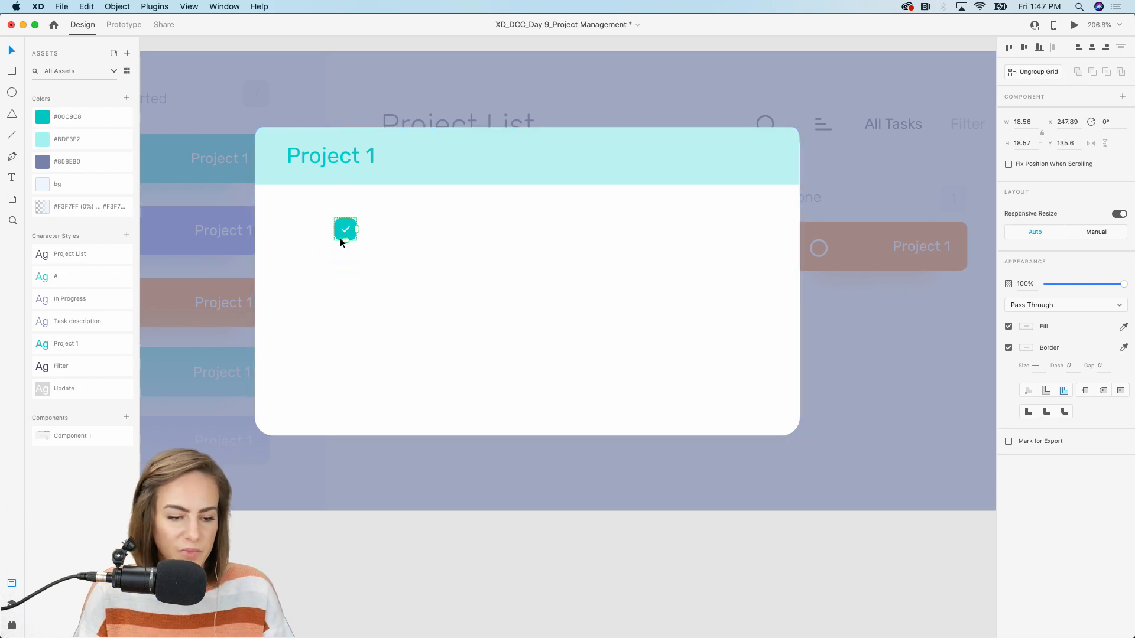
{"action": "left_click_drag", "start_coordinate": [346, 239], "coordinate": [347, 351]}
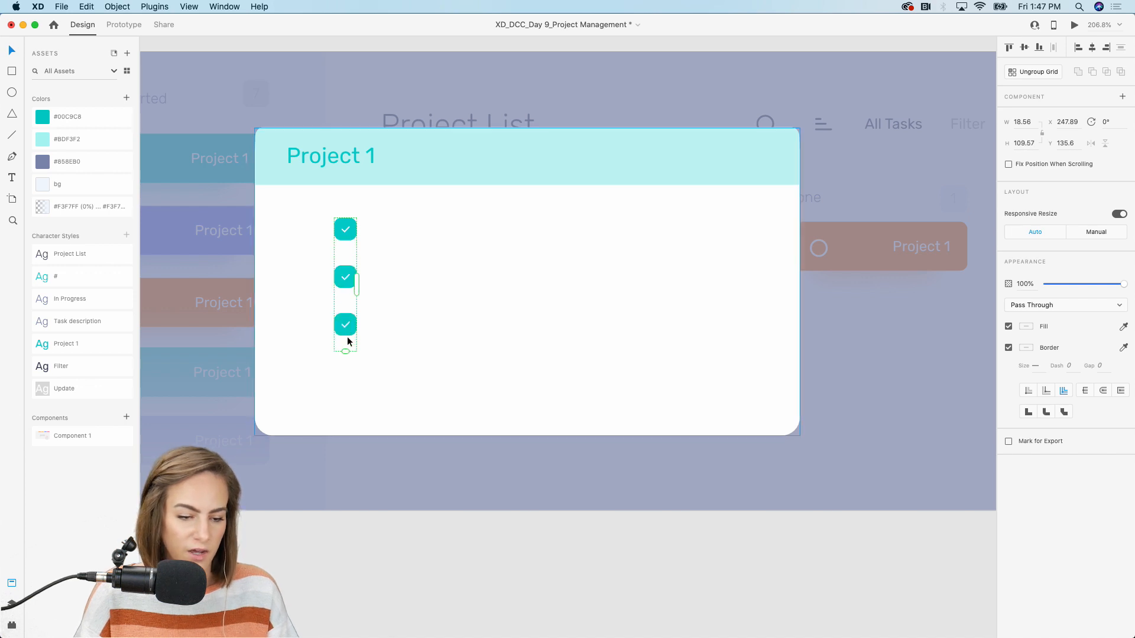
{"action": "left_click", "coordinate": [434, 329]}
{"action": "double_click", "coordinate": [346, 279]}
{"action": "right_click", "coordinate": [346, 279]}
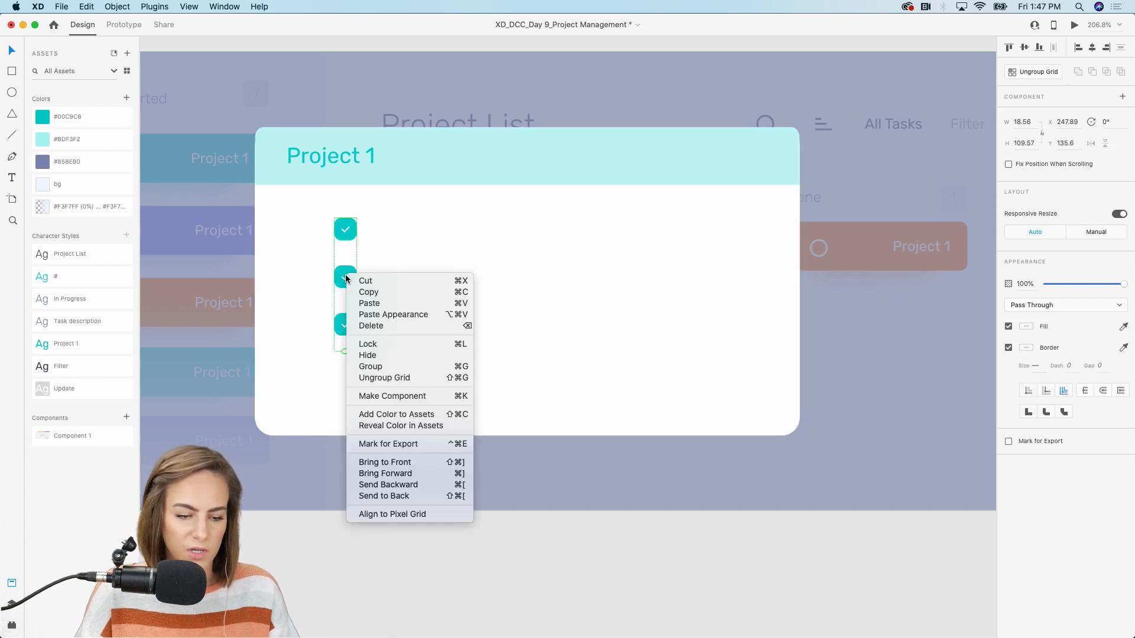
{"action": "left_click", "coordinate": [384, 375]}
{"action": "left_click", "coordinate": [349, 366]}
Remove the check mark from the third box and lower its teal square's opacity to 43%
{"action": "double_click", "coordinate": [348, 324]}
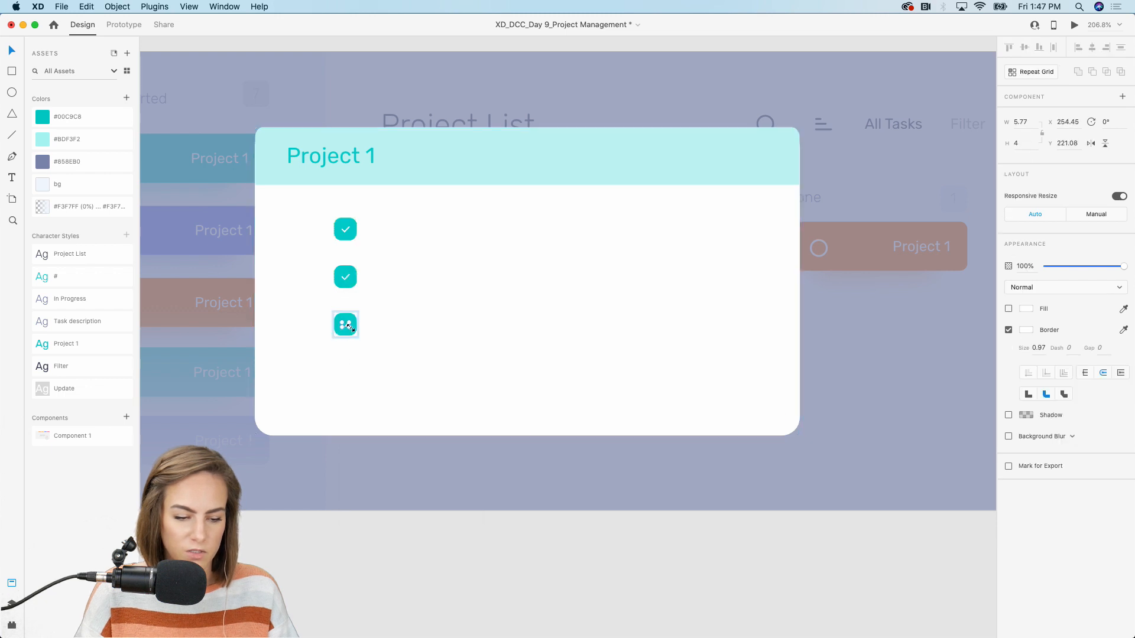
{"action": "left_click", "coordinate": [346, 324]}
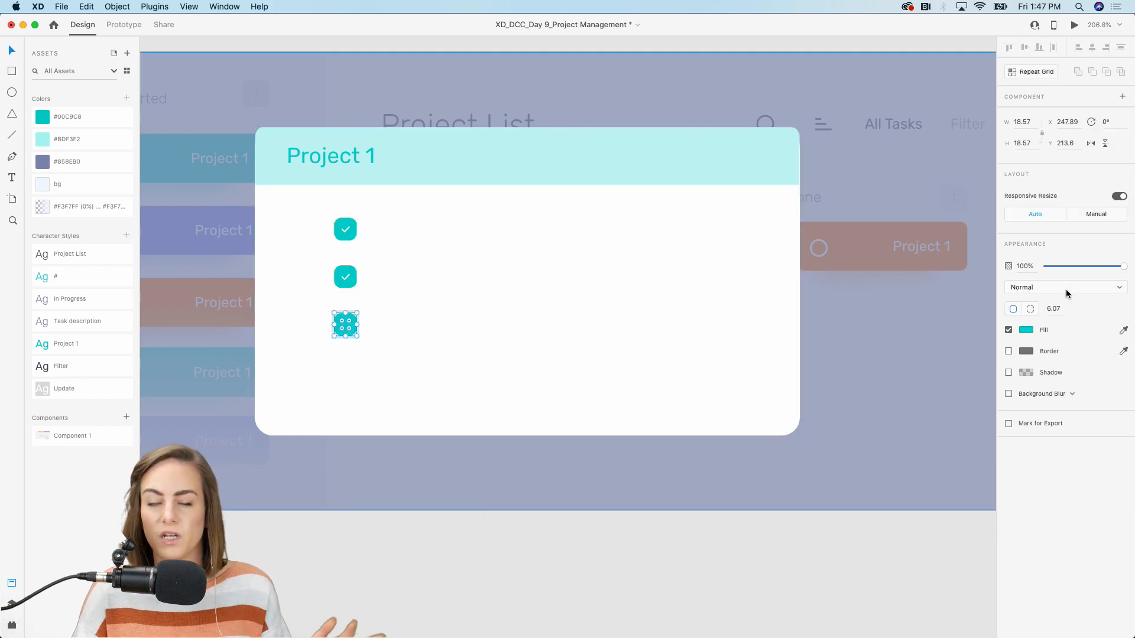
{"action": "left_click", "coordinate": [1080, 266]}
{"action": "left_click_drag", "start_coordinate": [1078, 266], "coordinate": [1080, 266]}
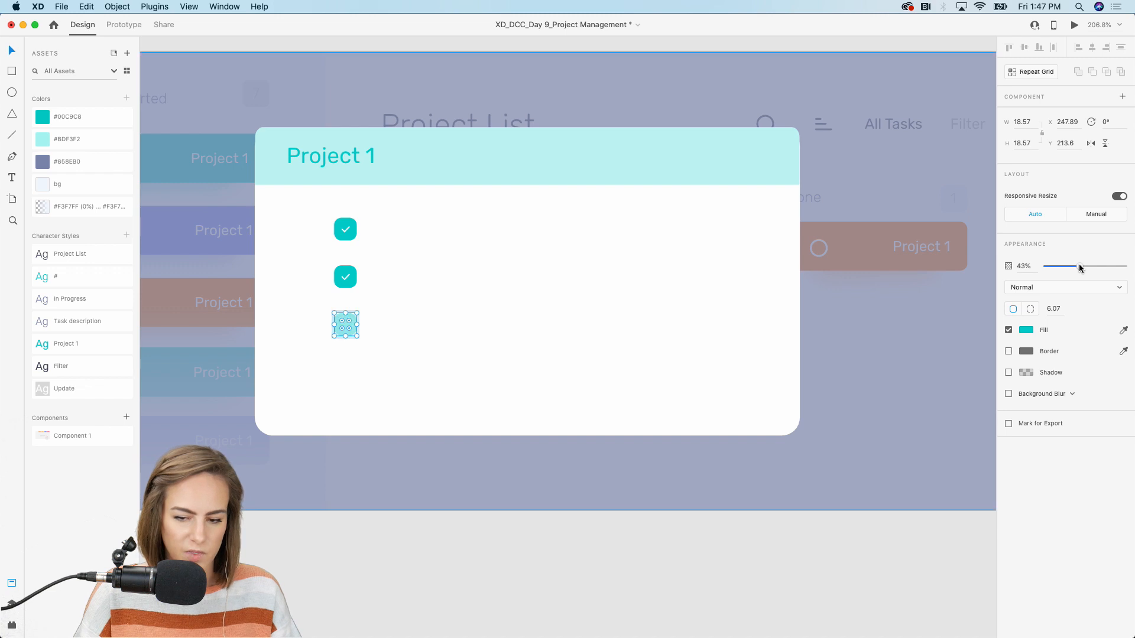
{"action": "left_click", "coordinate": [570, 556]}
Add the text "Task 1" beside the first check mark box
{"action": "scroll", "coordinate": [310, 252], "scroll_direction": "up", "scroll_amount": 2}
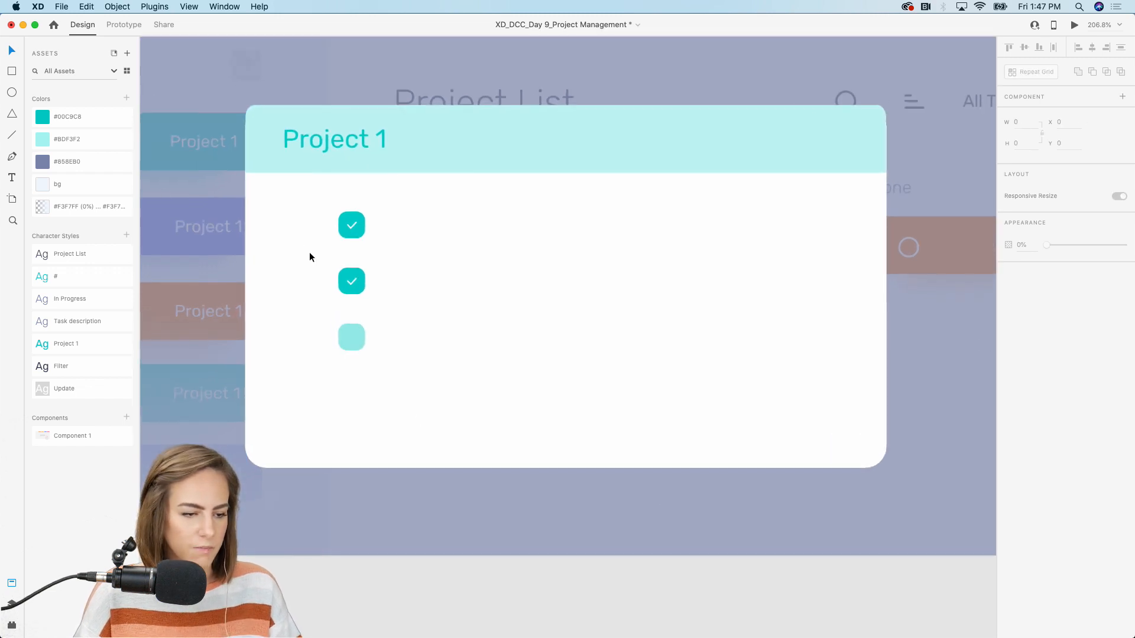
{"action": "left_click_drag", "start_coordinate": [414, 213], "coordinate": [521, 251]}
{"action": "type", "text": "Tasks"}
{"action": "key", "text": "BackSpace"}
{"action": "type", "text": "1"}
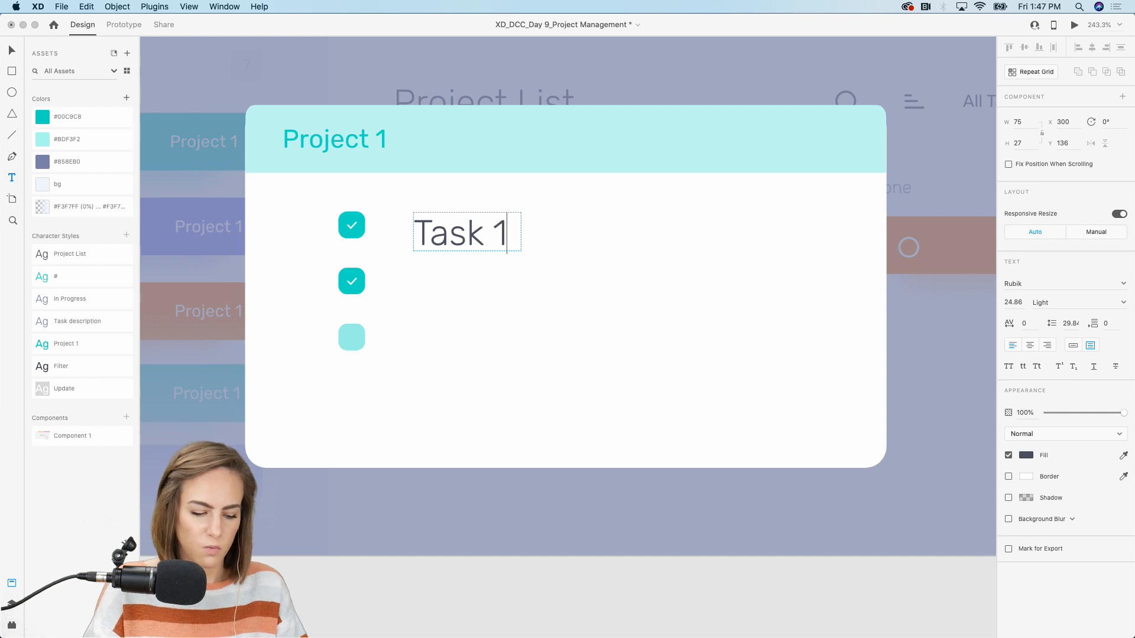
{"action": "key", "text": "Escape"}
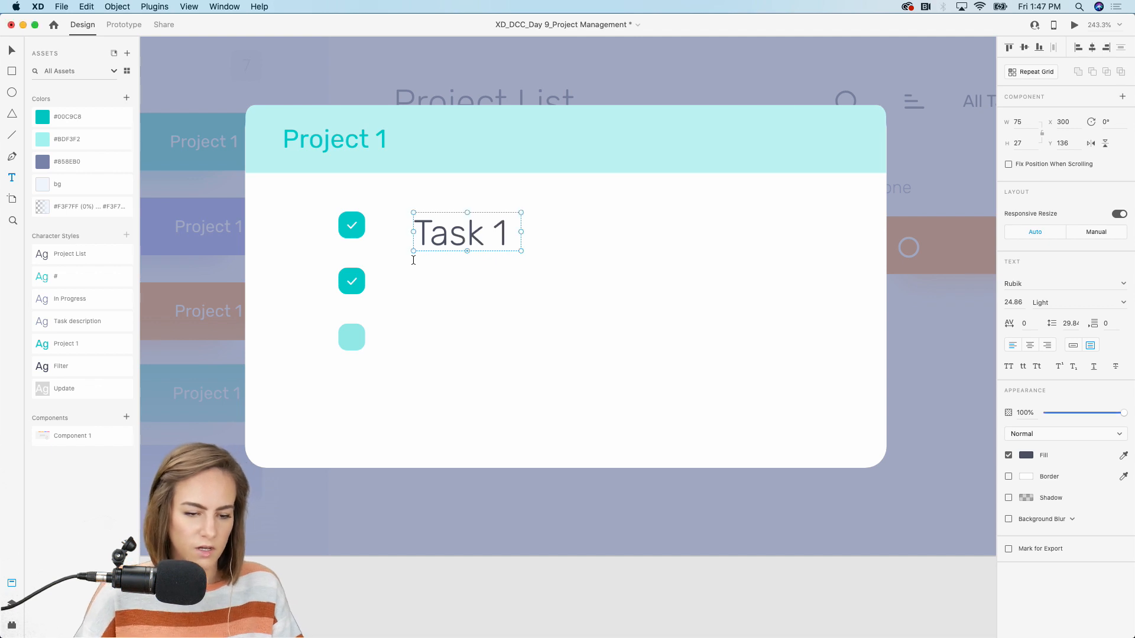
Apply the In Progress character style to the "Task 1" text and make its box auto-width
{"action": "left_click", "coordinate": [66, 320]}
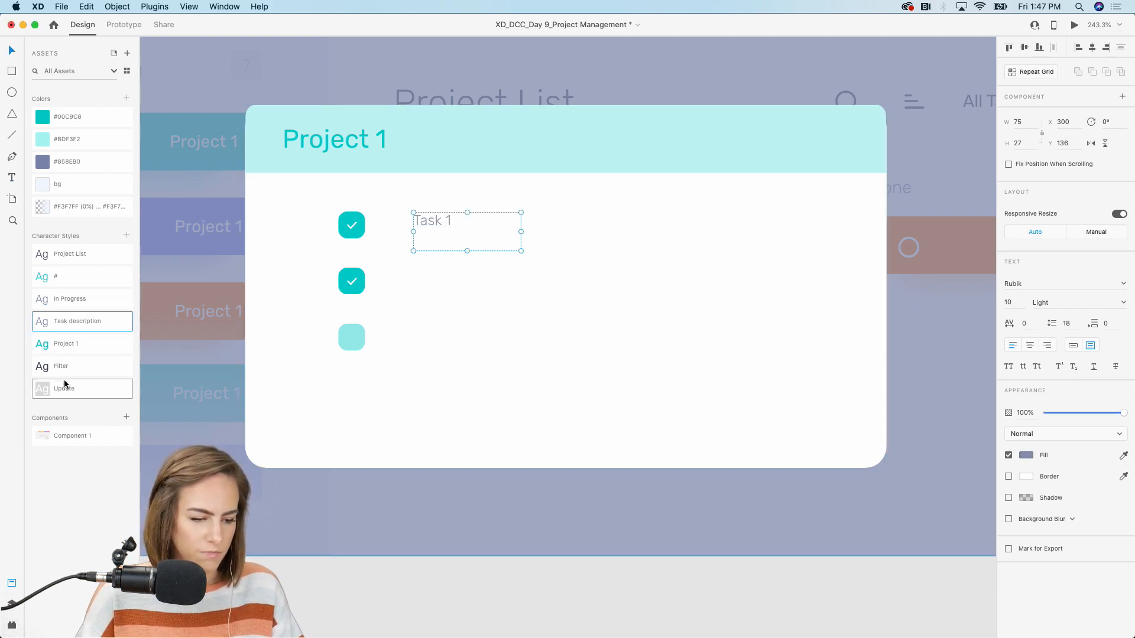
{"action": "left_click", "coordinate": [66, 366]}
{"action": "left_click", "coordinate": [68, 298]}
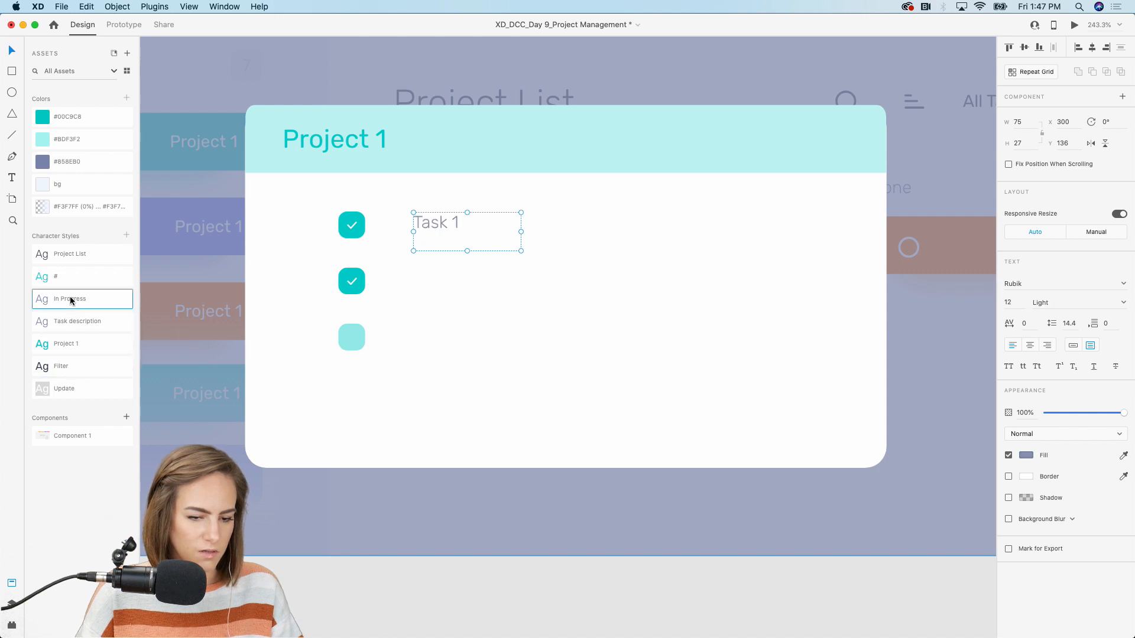
{"action": "left_click", "coordinate": [1073, 345]}
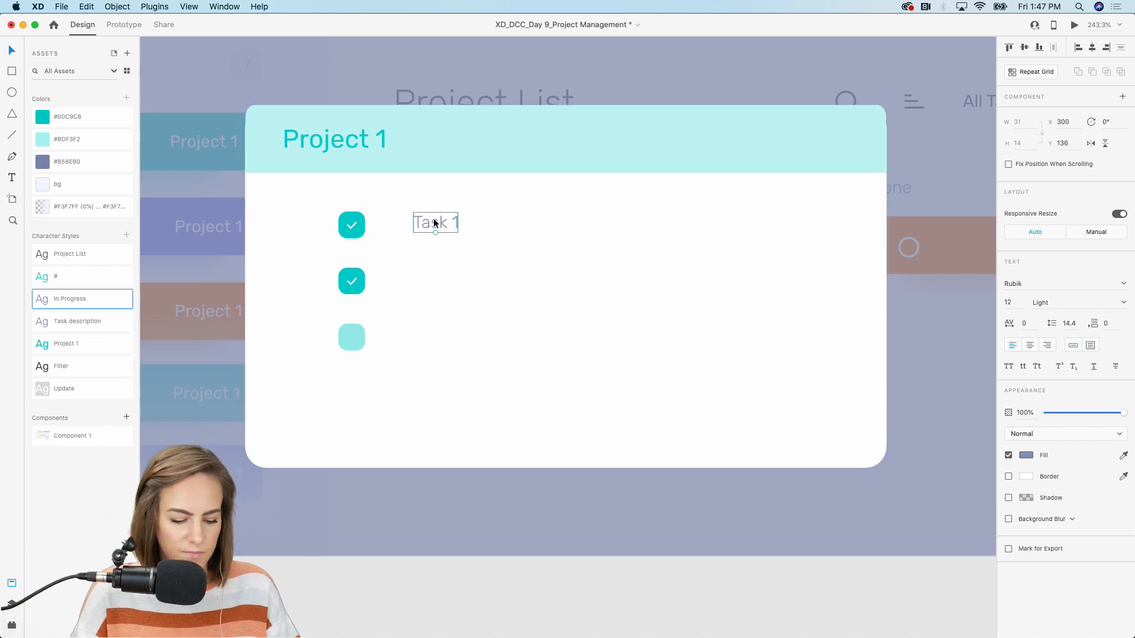
Move "Task 1" closer to the first check mark box and add a fixed-size text copy beside it reading "Find inspirational content."
{"action": "left_click_drag", "start_coordinate": [432, 223], "coordinate": [732, 301]}
{"action": "key", "text": "Up"}
{"action": "key", "text": "super+z"}
{"action": "left_click", "coordinate": [1090, 345]}
{"action": "double_click", "coordinate": [477, 224]}
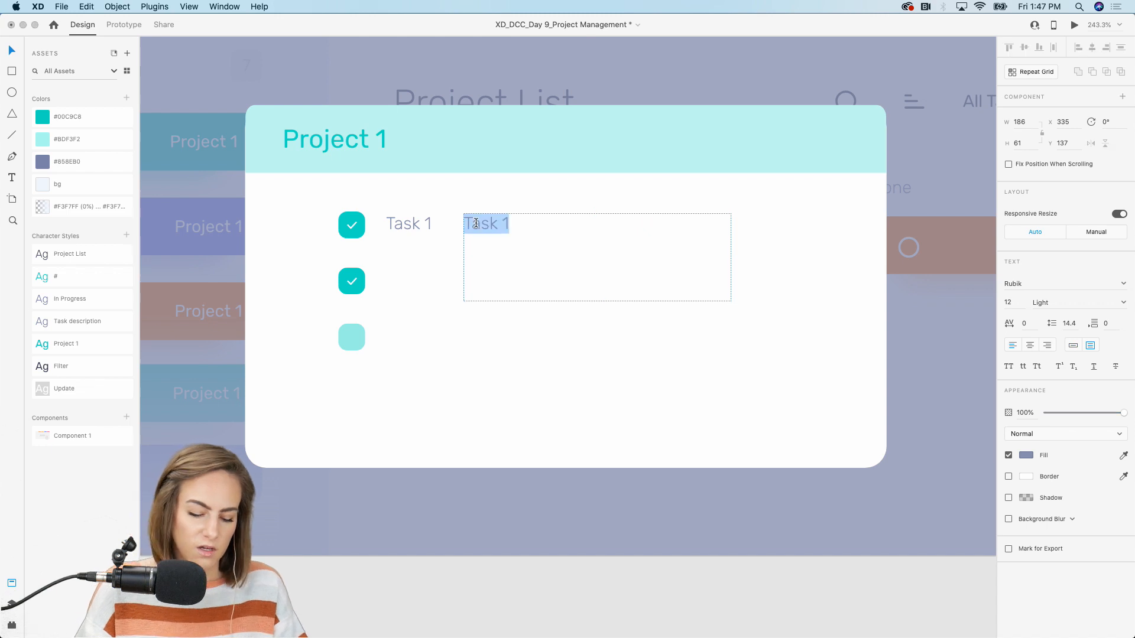
{"action": "type", "text": "Se"}
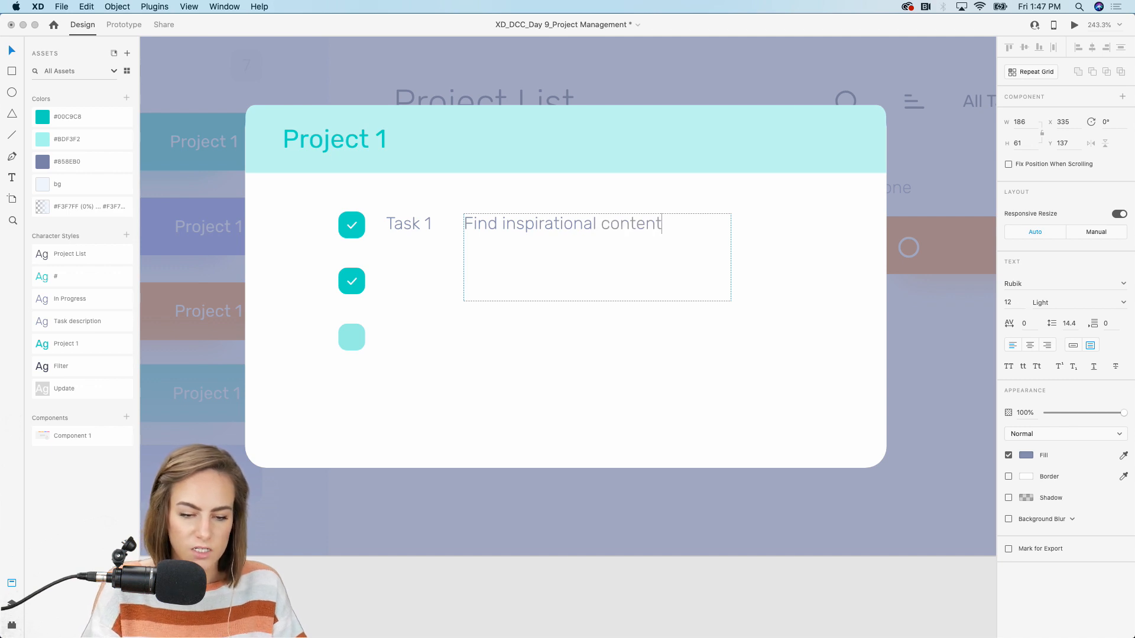
{"action": "key", "text": "Escape"}
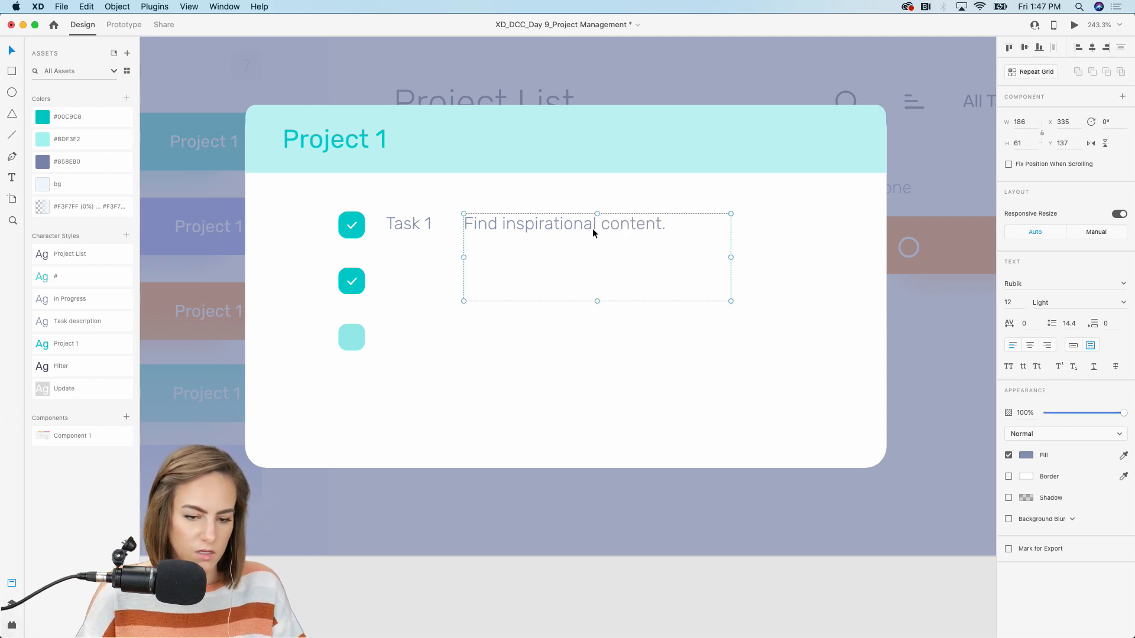
Extend the task description to read "Find inspirational content to create a moodboard."
{"action": "double_click", "coordinate": [662, 228]}
{"action": "left_click", "coordinate": [665, 230]}
{"action": "key", "text": "BackSpace"}
{"action": "type", "text": "creat"}
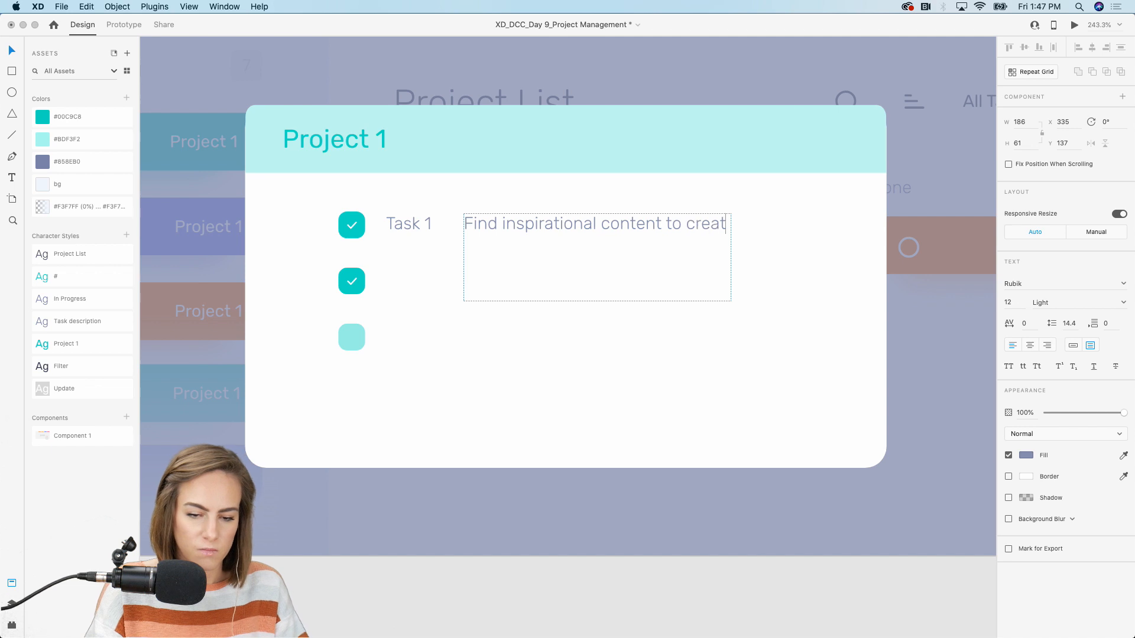
{"action": "type", "text": "e a moodboard."}
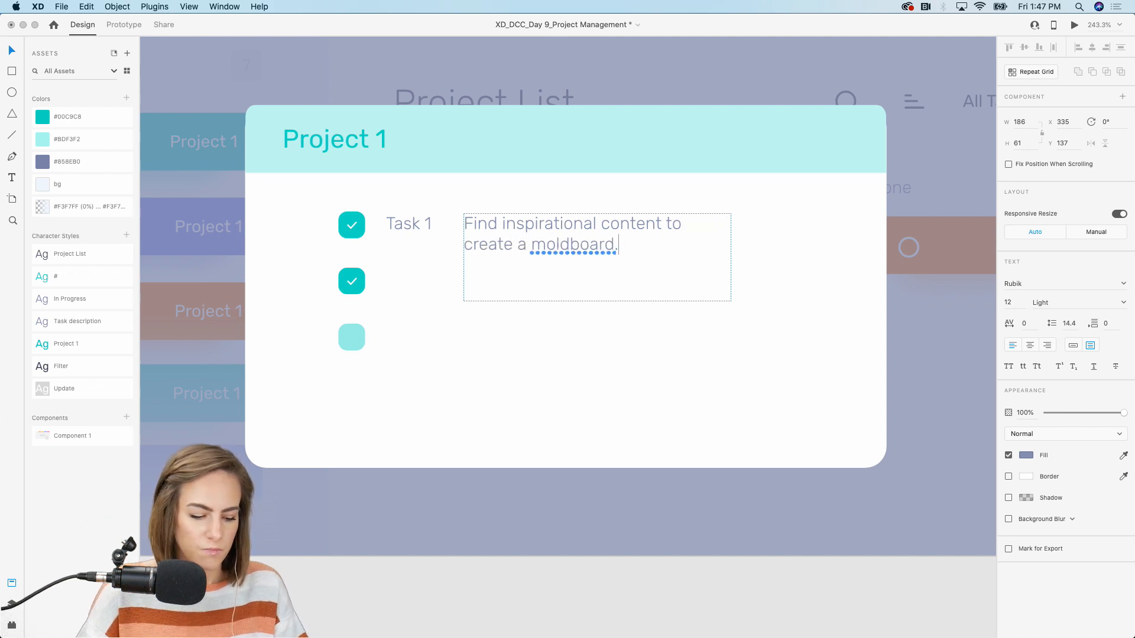
{"action": "key", "text": "Escape"}
{"action": "double_click", "coordinate": [547, 246]}
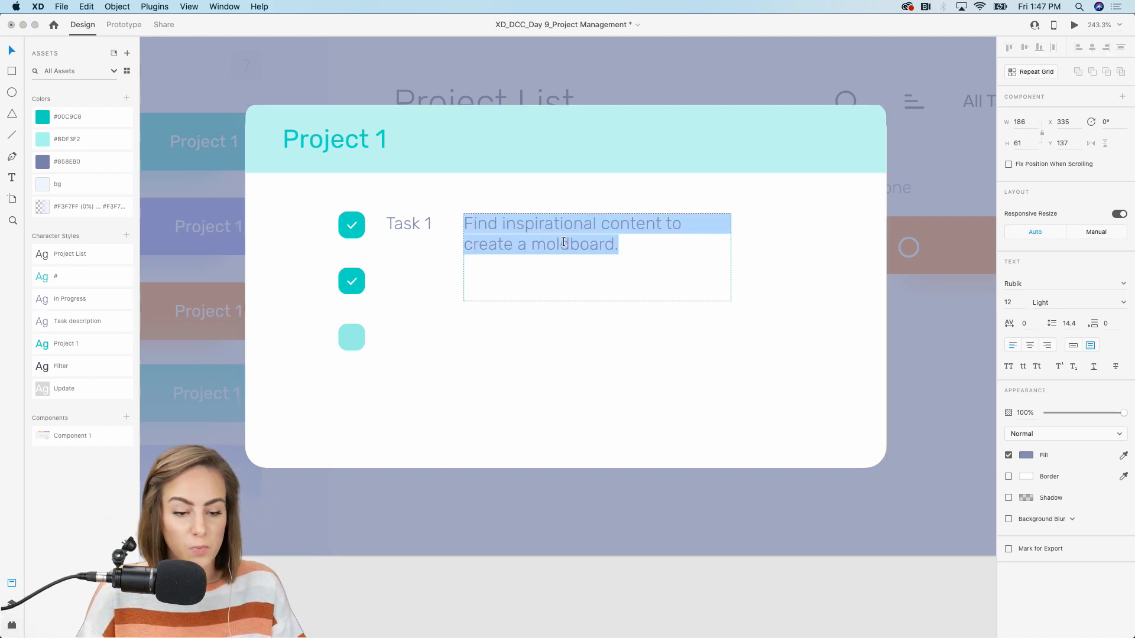
{"action": "left_click", "coordinate": [560, 244]}
{"action": "key", "text": "BackSpace"}
{"action": "type", "text": "o"}
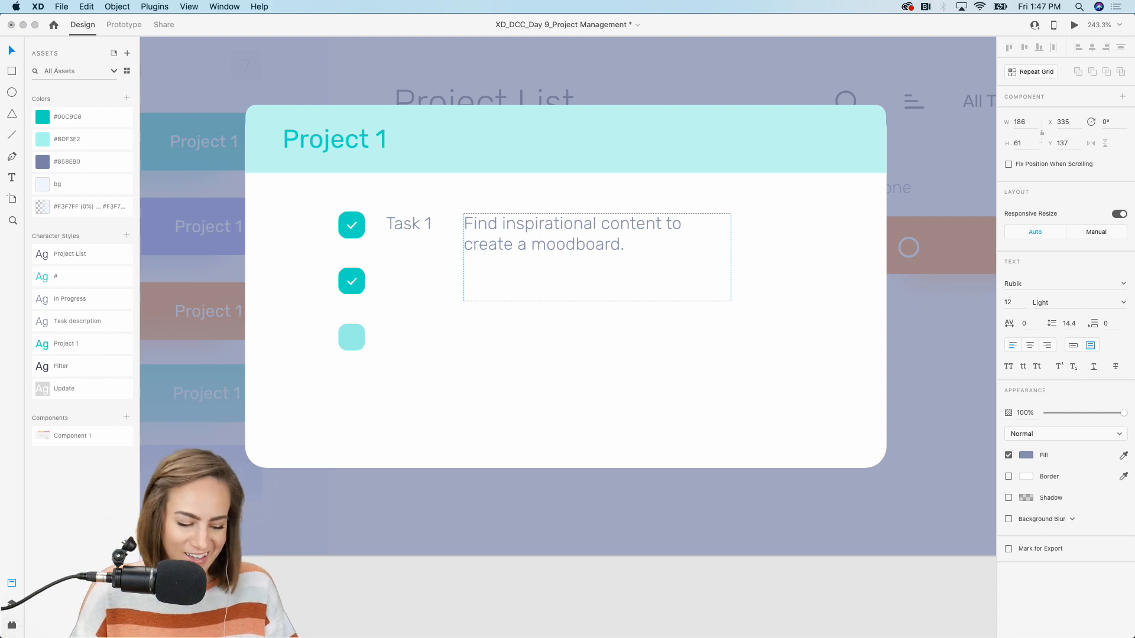
Shift the description slightly closer to "Task 1", apply the Task description character style, and make its box auto-width
{"action": "key", "text": "Escape"}
{"action": "left_click_drag", "start_coordinate": [594, 243], "coordinate": [577, 245]}
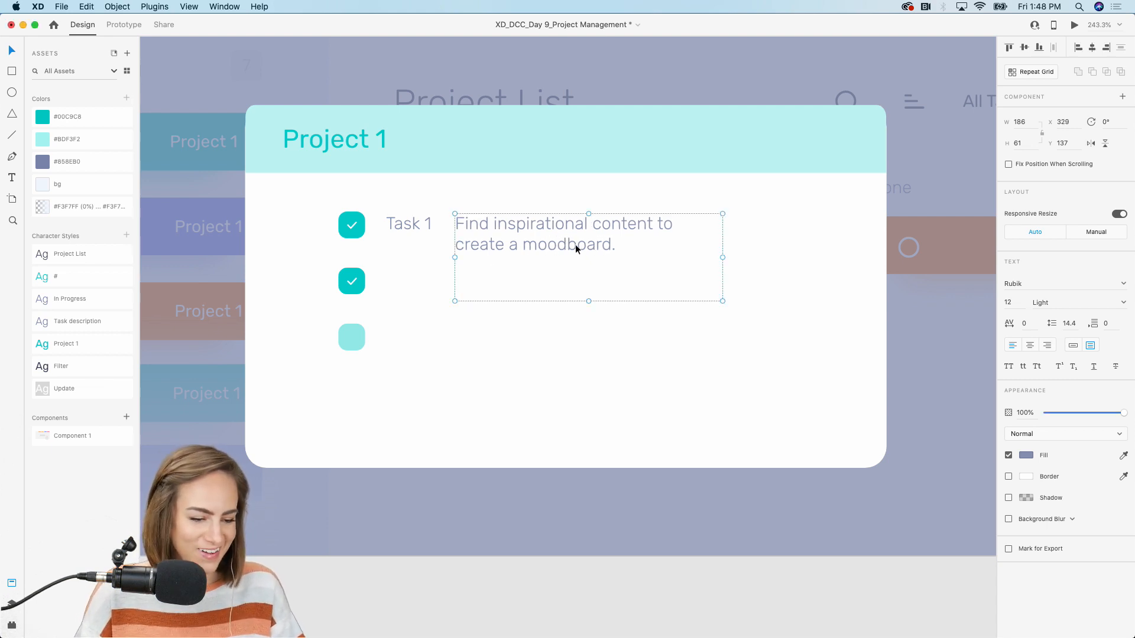
{"action": "left_click", "coordinate": [61, 322]}
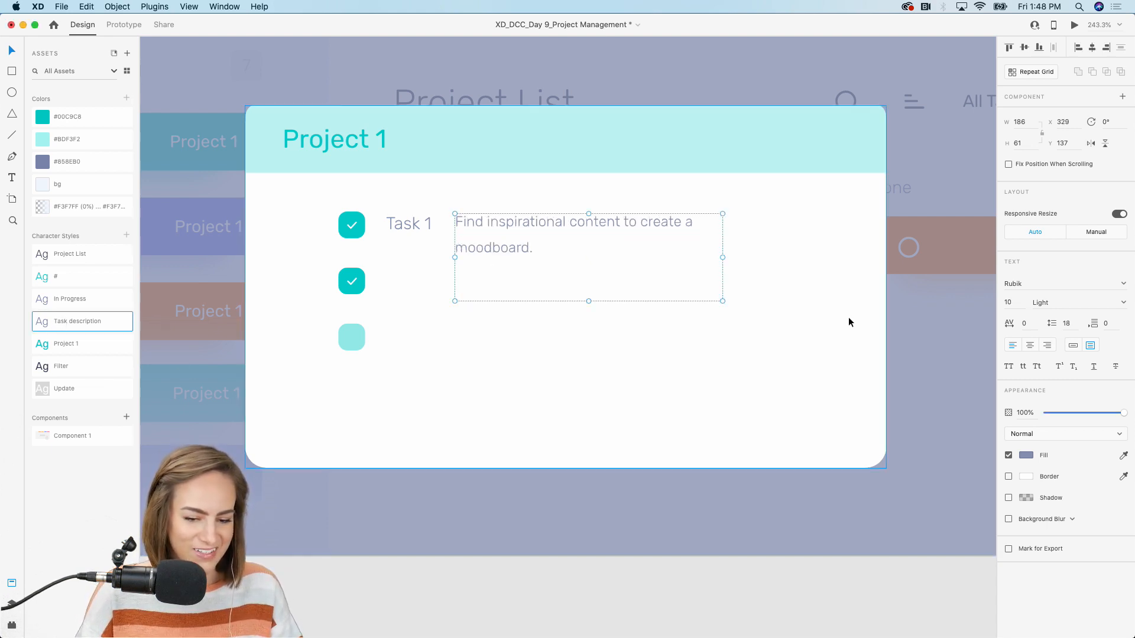
{"action": "left_click_drag", "start_coordinate": [724, 299], "coordinate": [781, 246]}
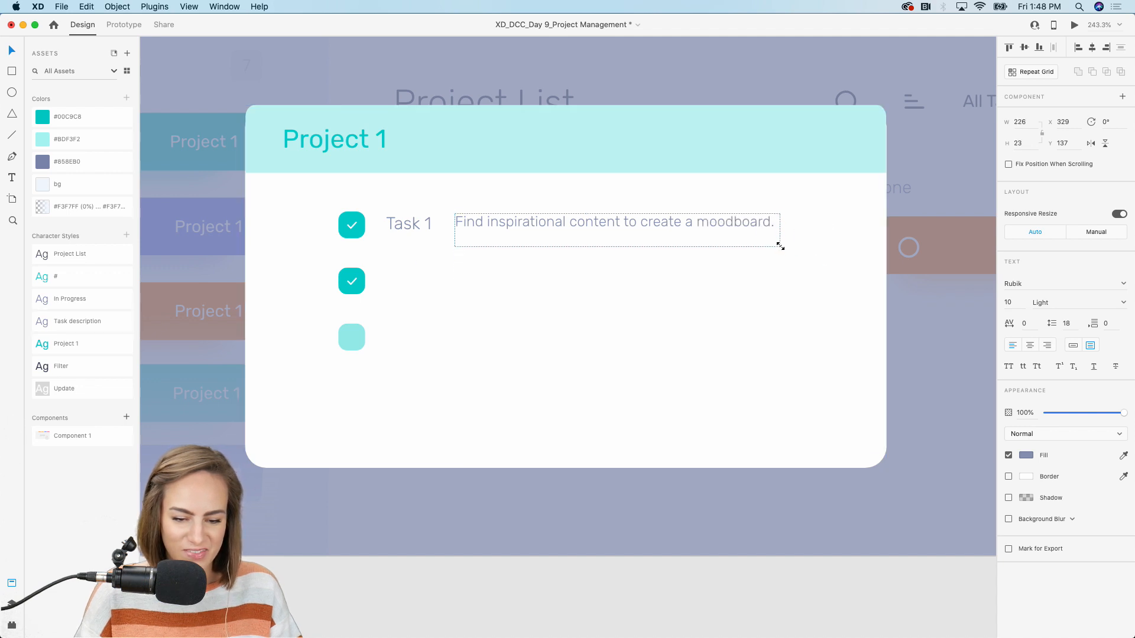
{"action": "left_click", "coordinate": [1073, 345]}
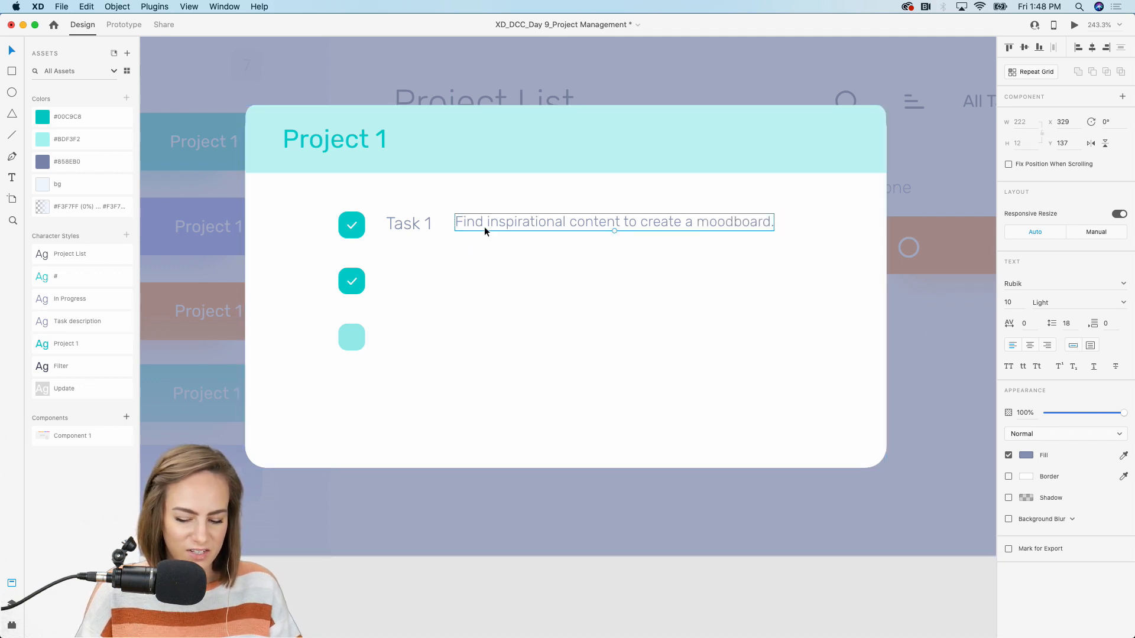
Copy the two-dot icon from the group of interface elements below the artboards and place it after the task description on the overlay card
{"action": "scroll", "coordinate": [485, 225], "scroll_direction": "down", "scroll_amount": 5}
{"action": "scroll", "coordinate": [484, 226], "scroll_direction": "left", "scroll_amount": 12}
{"action": "scroll", "coordinate": [485, 226], "scroll_direction": "down", "scroll_amount": 4}
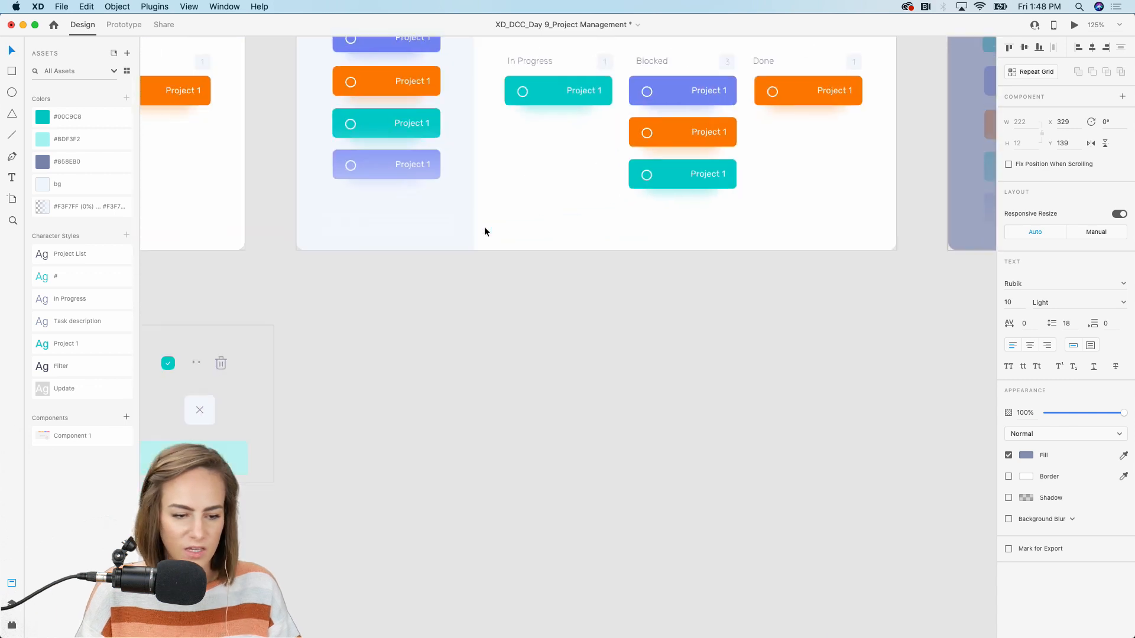
{"action": "left_click", "coordinate": [434, 242]}
{"action": "scroll", "coordinate": [433, 242], "scroll_direction": "up", "scroll_amount": 5}
{"action": "scroll", "coordinate": [433, 242], "scroll_direction": "right", "scroll_amount": 15}
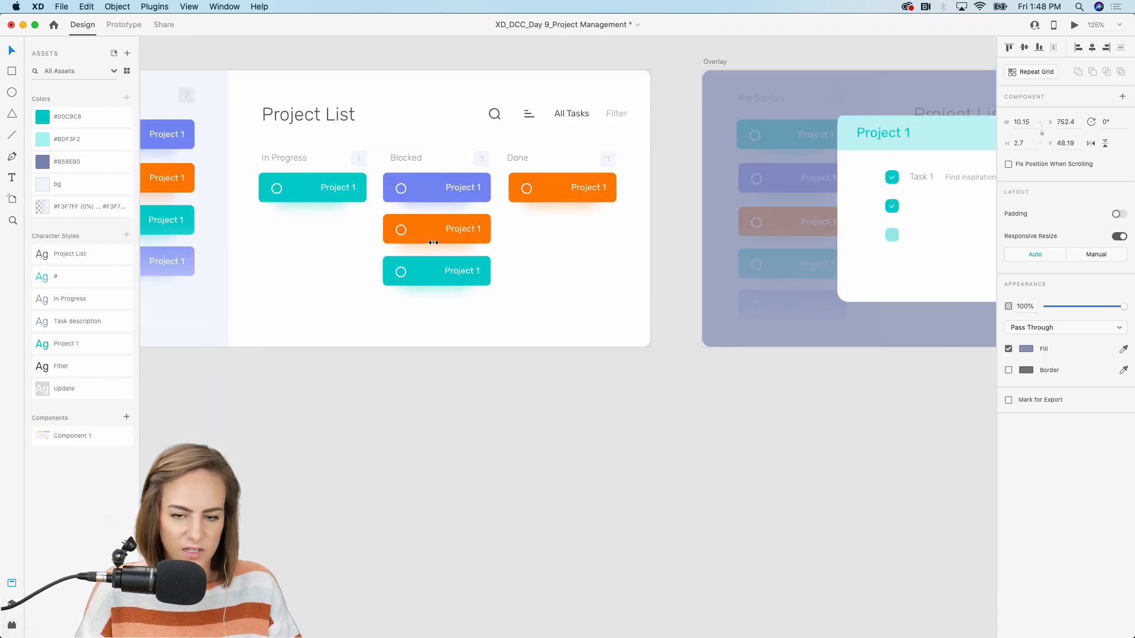
{"action": "scroll", "coordinate": [701, 247], "scroll_direction": "up", "scroll_amount": 5}
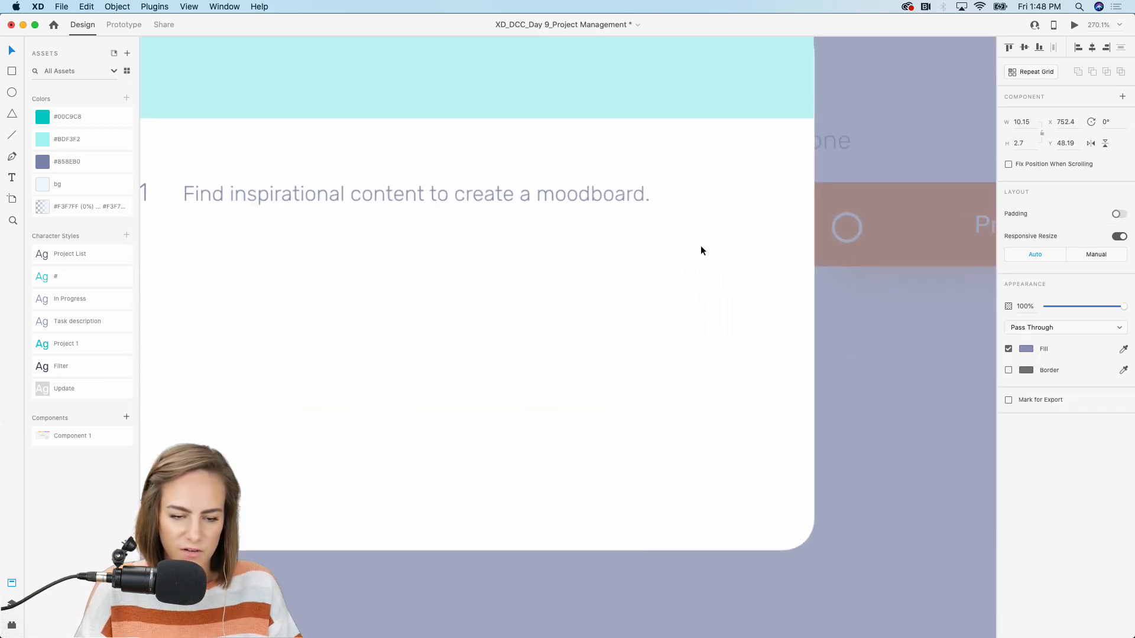
{"action": "left_click", "coordinate": [701, 247]}
{"action": "key", "text": "super+v"}
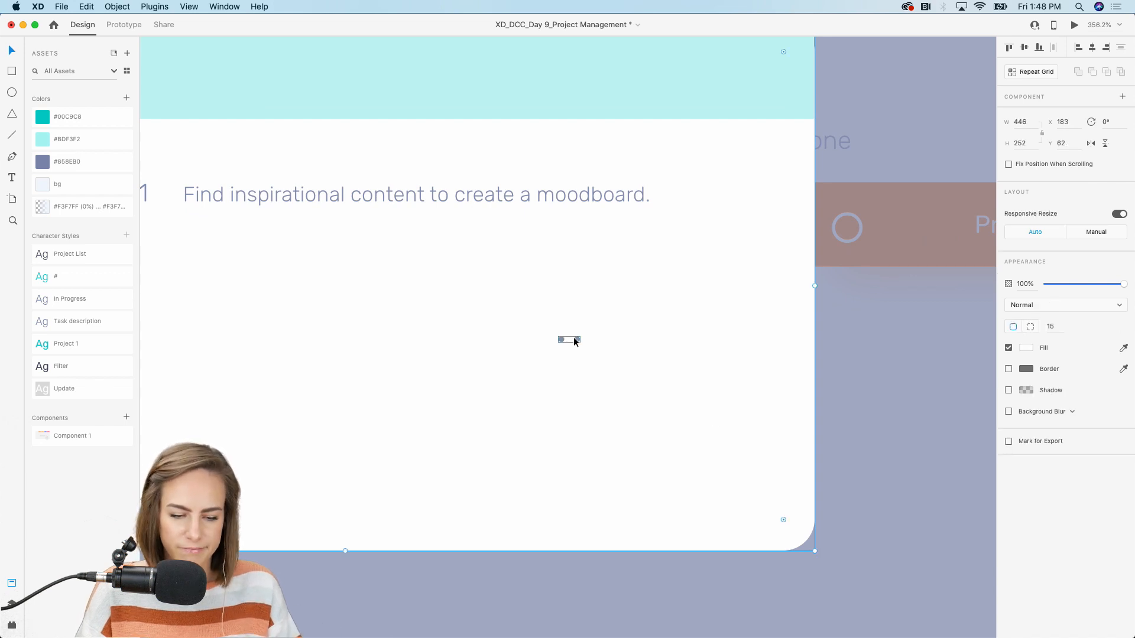
{"action": "left_click_drag", "start_coordinate": [573, 338], "coordinate": [701, 194]}
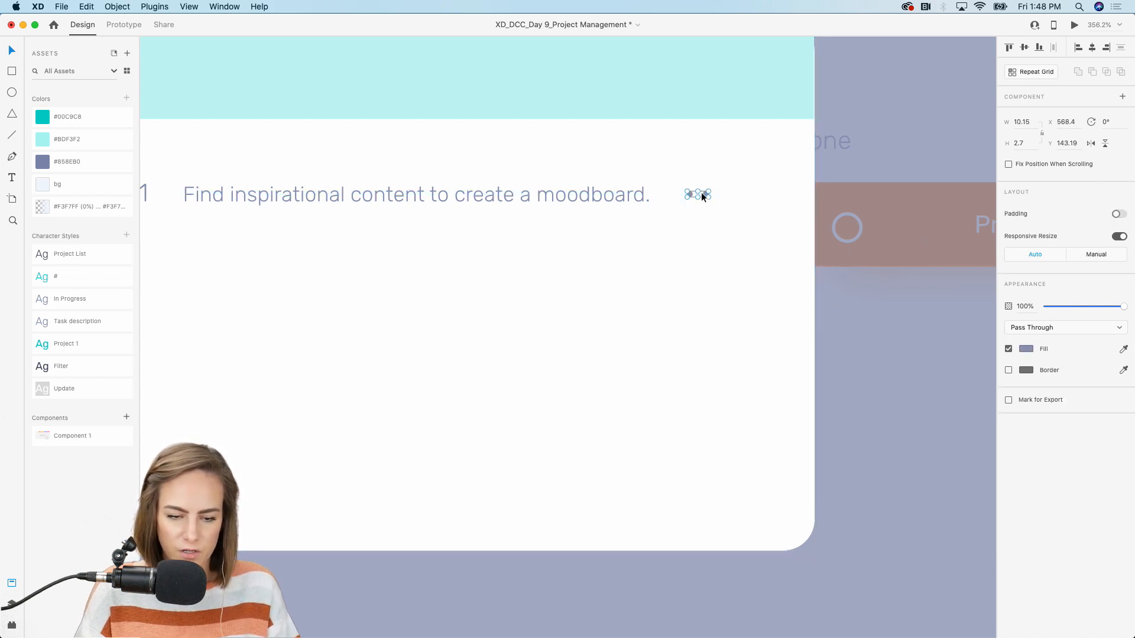
Group the "Task 1" label, its description and the two-dot icon
{"action": "scroll", "coordinate": [702, 194], "scroll_direction": "down", "scroll_amount": 5}
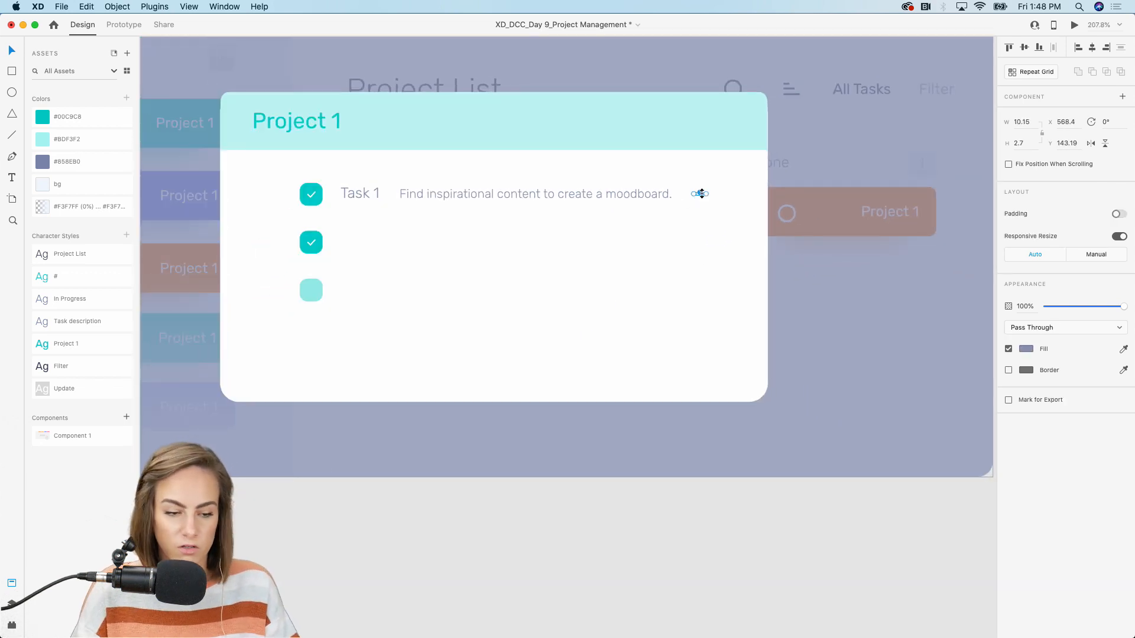
{"action": "scroll", "coordinate": [701, 193], "scroll_direction": "up", "scroll_amount": 4}
{"action": "left_click", "coordinate": [582, 206], "text": "shift"}
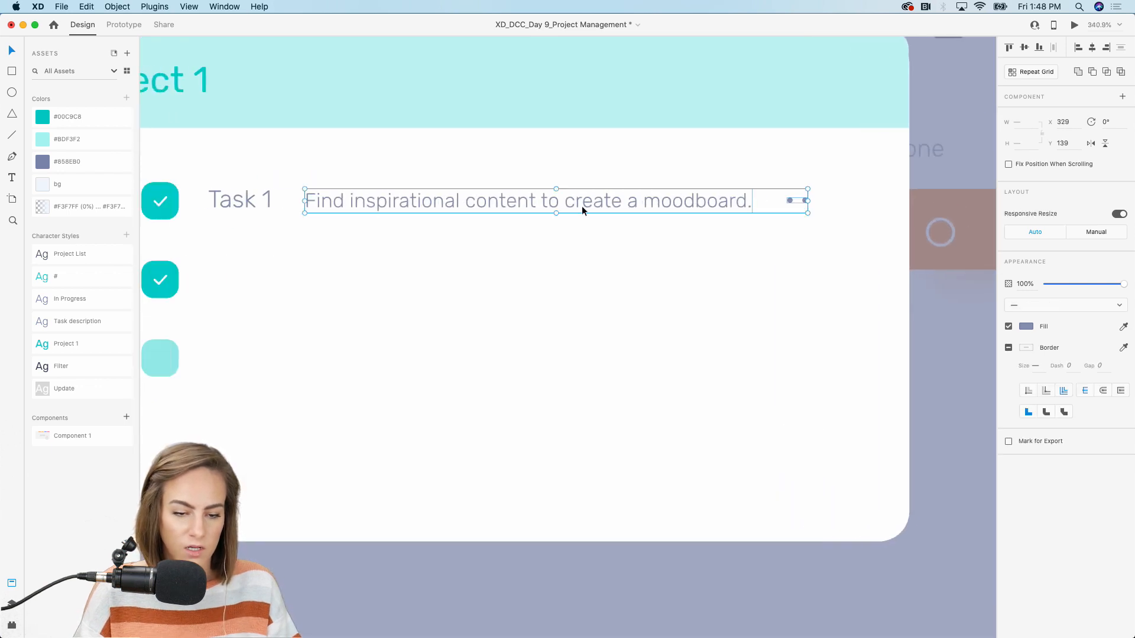
{"action": "left_click", "coordinate": [261, 197], "text": "shift"}
{"action": "scroll", "coordinate": [261, 195], "scroll_direction": "left", "scroll_amount": 2}
{"action": "key", "text": "super+g"}
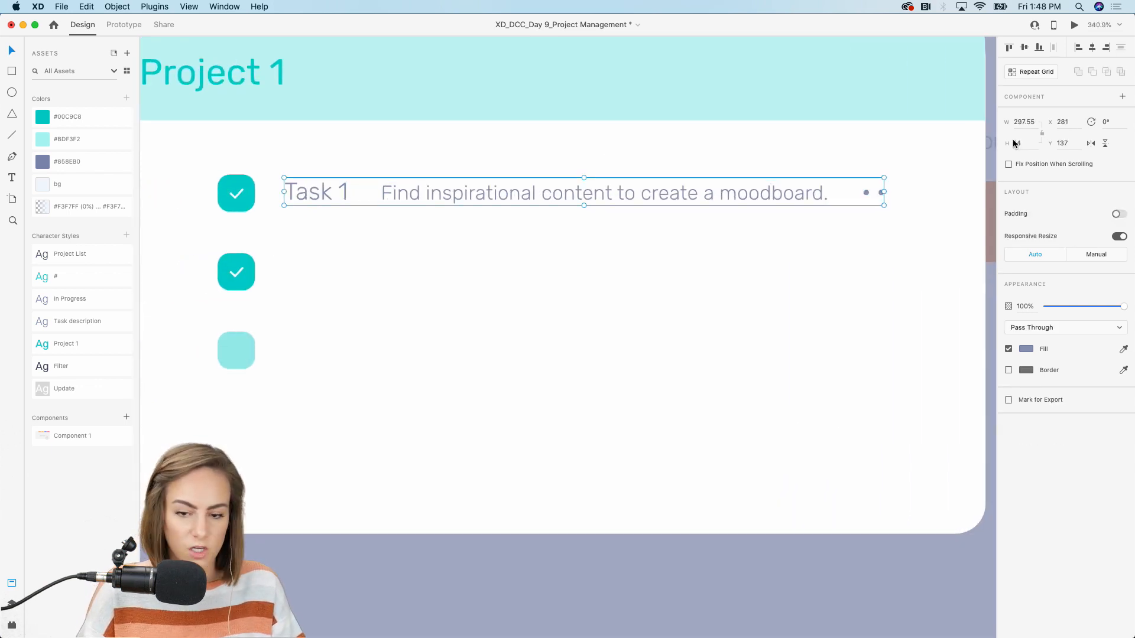
Repeat the task row downward with Repeat Grid to make three rows spaced to match the check boxes
{"action": "left_click", "coordinate": [1035, 72]}
{"action": "left_click_drag", "start_coordinate": [585, 206], "coordinate": [583, 296]}
{"action": "left_click_drag", "start_coordinate": [548, 233], "coordinate": [548, 245]}
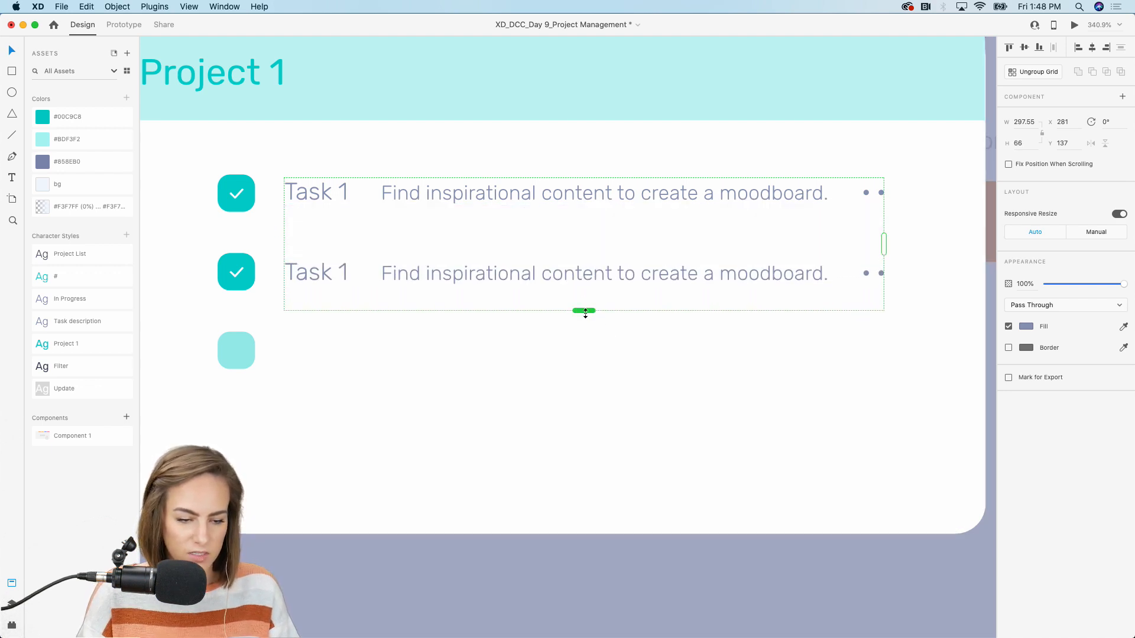
{"action": "left_click_drag", "start_coordinate": [585, 314], "coordinate": [583, 389]}
Rename the second and third row labels to "Task 2" and "Task 3"
{"action": "double_click", "coordinate": [343, 272]}
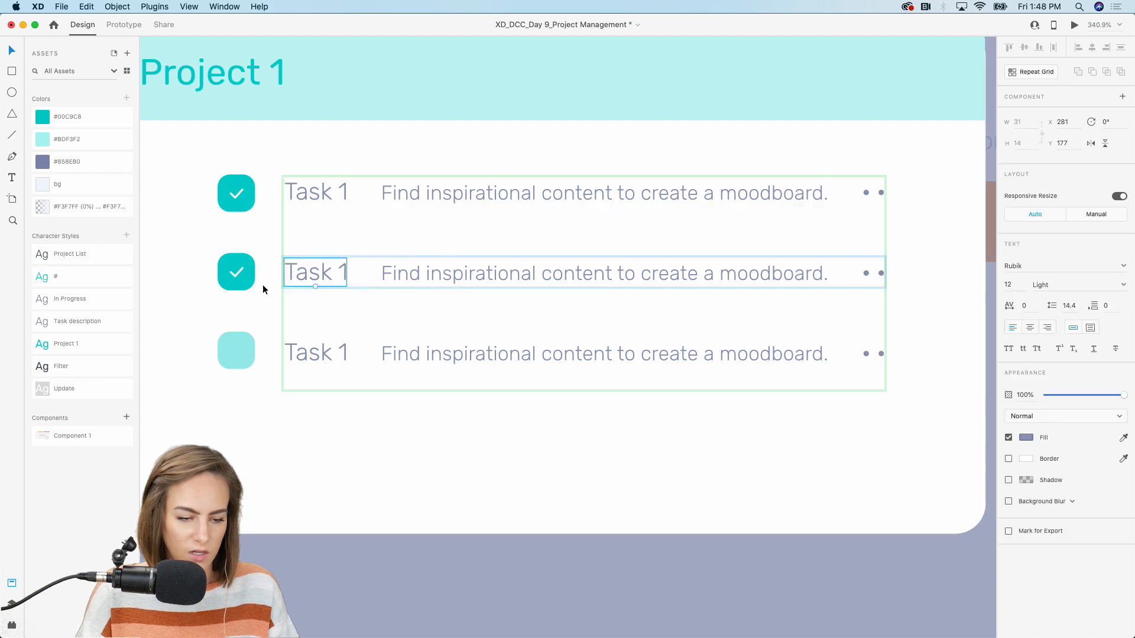
{"action": "double_click", "coordinate": [343, 272]}
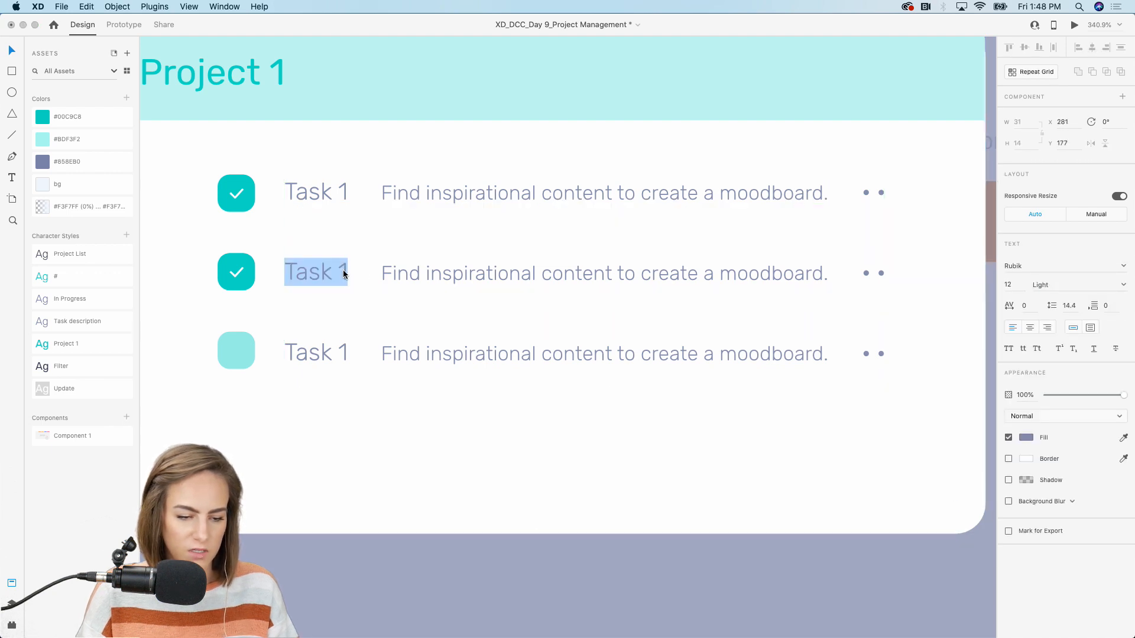
{"action": "key", "text": "Right"}
{"action": "double_click", "coordinate": [337, 353]}
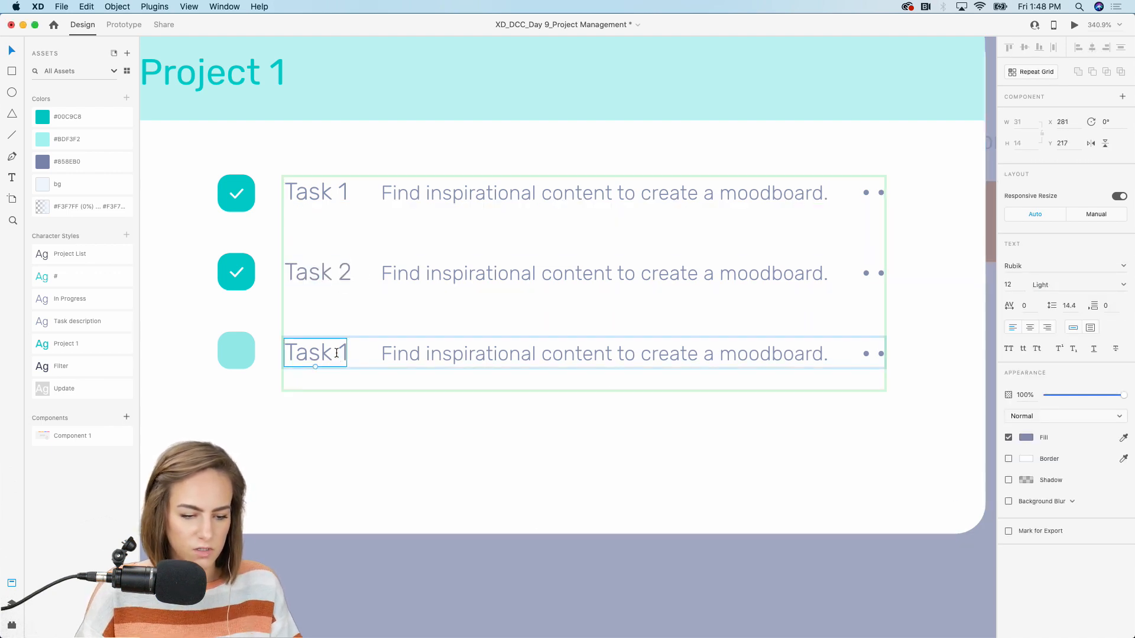
{"action": "key", "text": "Right"}
{"action": "key", "text": "BackSpace"}
{"action": "key", "text": "Escape"}
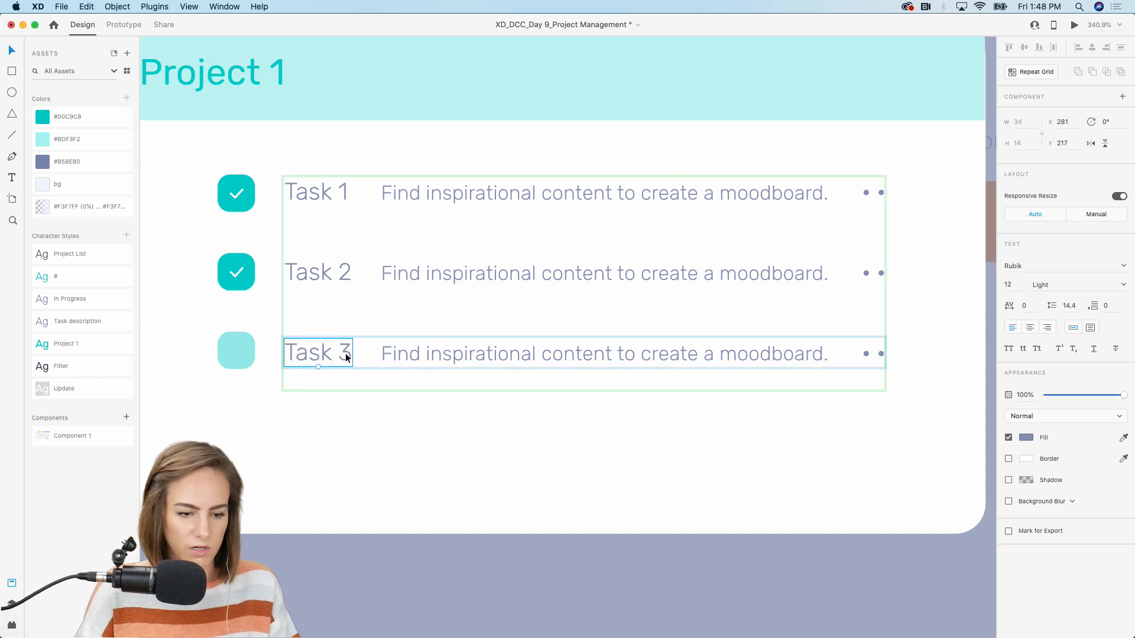
Copy the X button and the trash icon from the group of interface elements below the artboards
{"action": "scroll", "coordinate": [345, 359], "scroll_direction": "down", "scroll_amount": 5}
{"action": "left_click", "coordinate": [379, 513]}
{"action": "scroll", "coordinate": [378, 513], "scroll_direction": "left", "scroll_amount": 4}
{"action": "scroll", "coordinate": [378, 514], "scroll_direction": "down", "scroll_amount": 2}
{"action": "scroll", "coordinate": [378, 513], "scroll_direction": "down", "scroll_amount": 10}
{"action": "scroll", "coordinate": [378, 513], "scroll_direction": "left", "scroll_amount": 5}
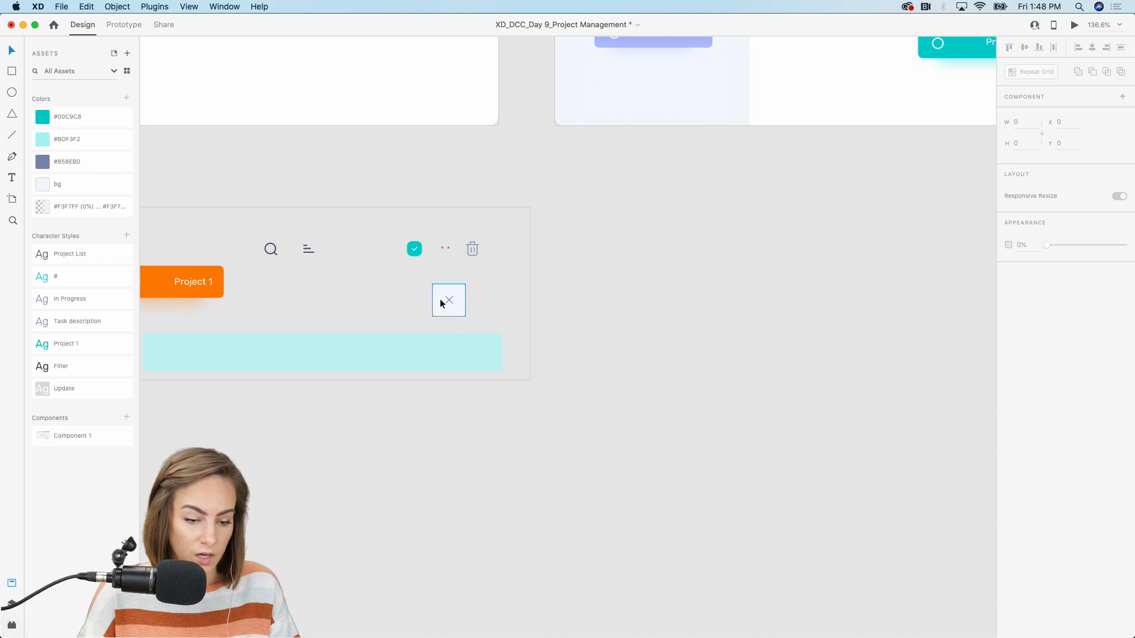
{"action": "left_click", "coordinate": [441, 303]}
{"action": "left_click", "coordinate": [473, 249], "text": "shift"}
{"action": "key", "text": "super+c"}
Paste the copied icons onto the overlay card, placing the X button below the Task 3 row and the trash icon in the card's lower-right corner
{"action": "scroll", "coordinate": [475, 250], "scroll_direction": "right", "scroll_amount": 6}
{"action": "scroll", "coordinate": [474, 250], "scroll_direction": "up", "scroll_amount": 2}
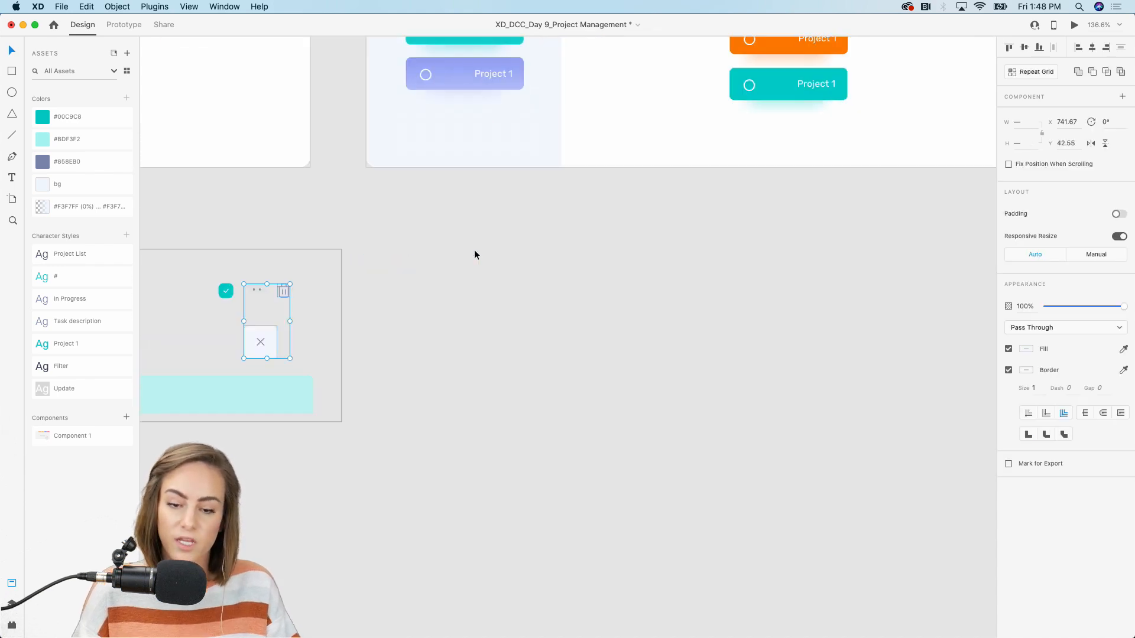
{"action": "scroll", "coordinate": [474, 251], "scroll_direction": "right", "scroll_amount": 10}
{"action": "scroll", "coordinate": [474, 252], "scroll_direction": "up", "scroll_amount": 5}
{"action": "scroll", "coordinate": [626, 251], "scroll_direction": "up", "scroll_amount": 4}
{"action": "left_click", "coordinate": [634, 395]}
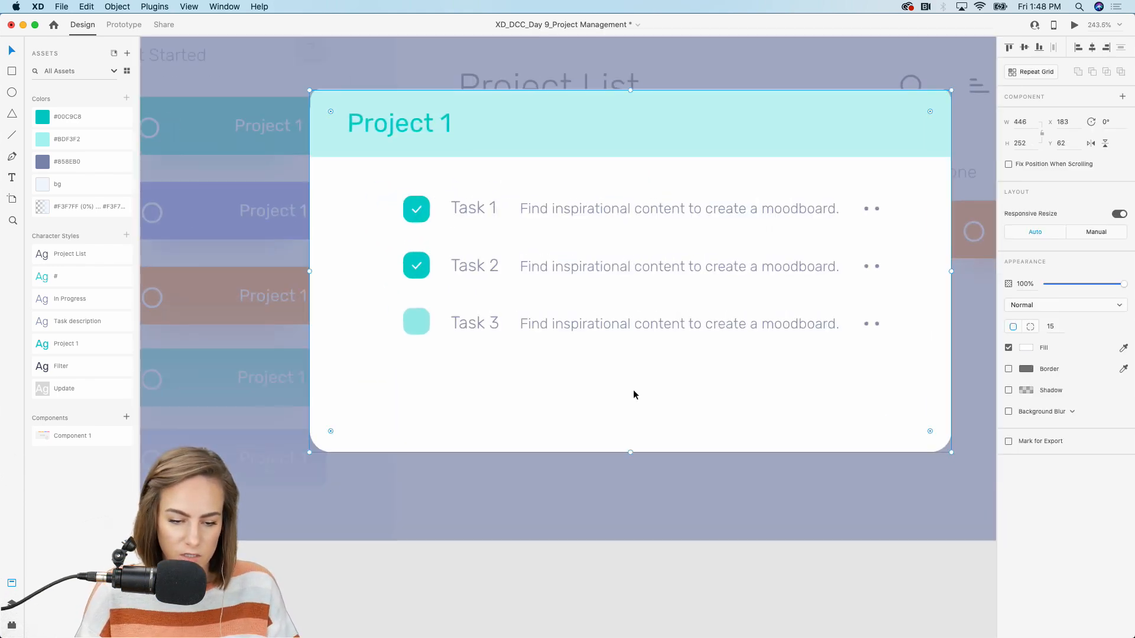
{"action": "key", "text": "super+v"}
{"action": "left_click", "coordinate": [554, 324]}
{"action": "left_click_drag", "start_coordinate": [555, 324], "coordinate": [522, 392]}
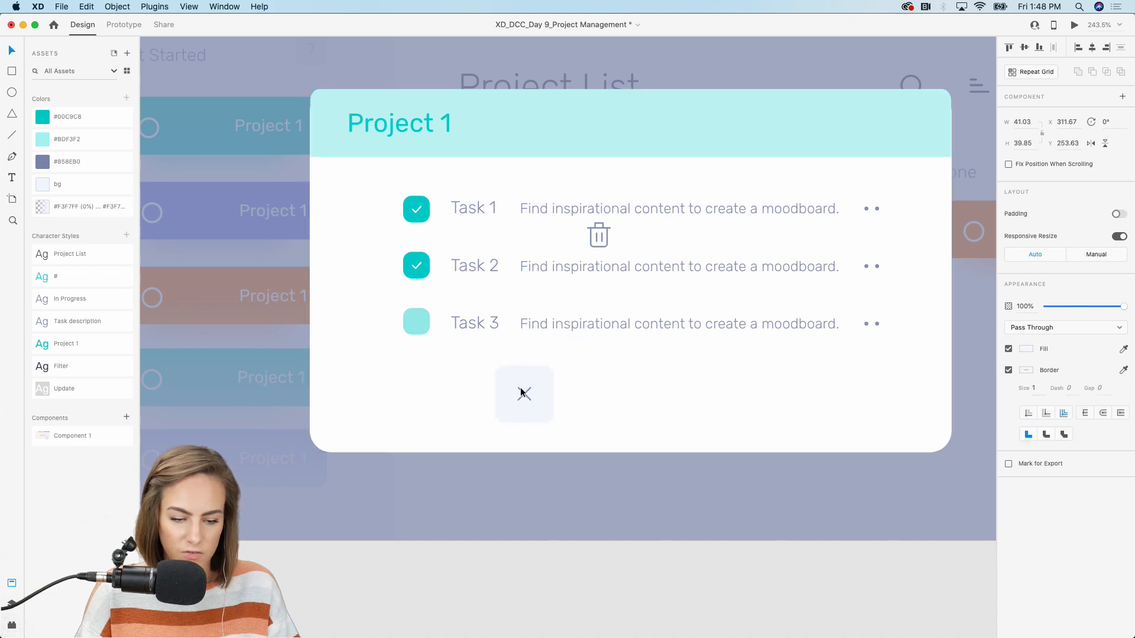
{"action": "left_click_drag", "start_coordinate": [600, 236], "coordinate": [905, 410]}
Duplicate the X button's background square beside it, widen it to about 125, and fill it with the check mark box's teal
{"action": "left_click", "coordinate": [540, 370]}
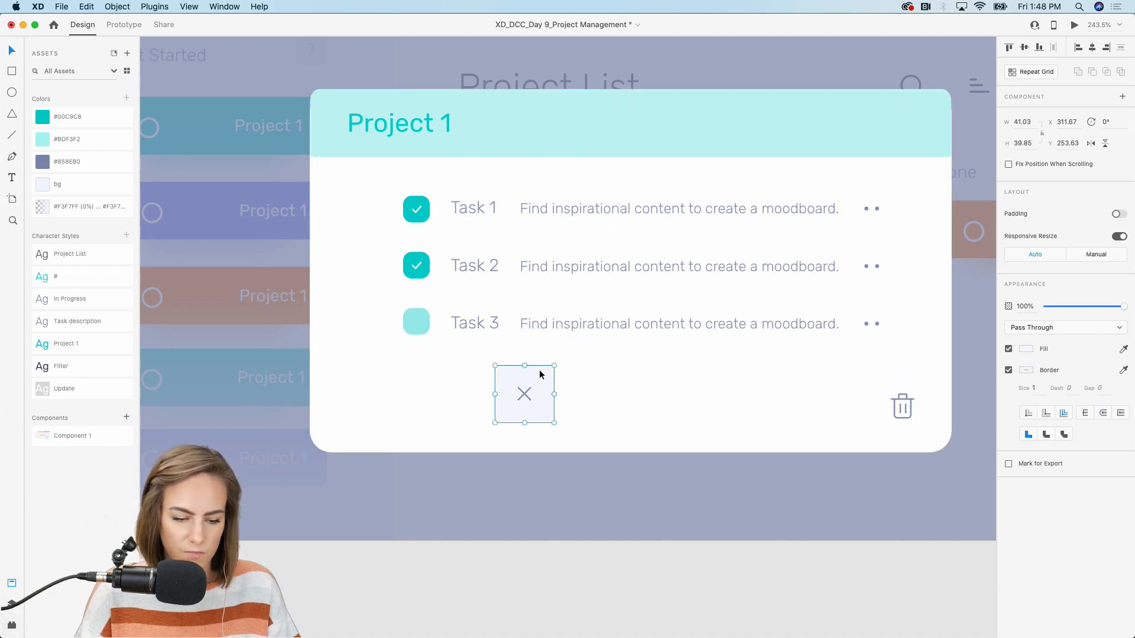
{"action": "key", "text": "super+d"}
{"action": "left_click_drag", "start_coordinate": [545, 387], "coordinate": [748, 395]}
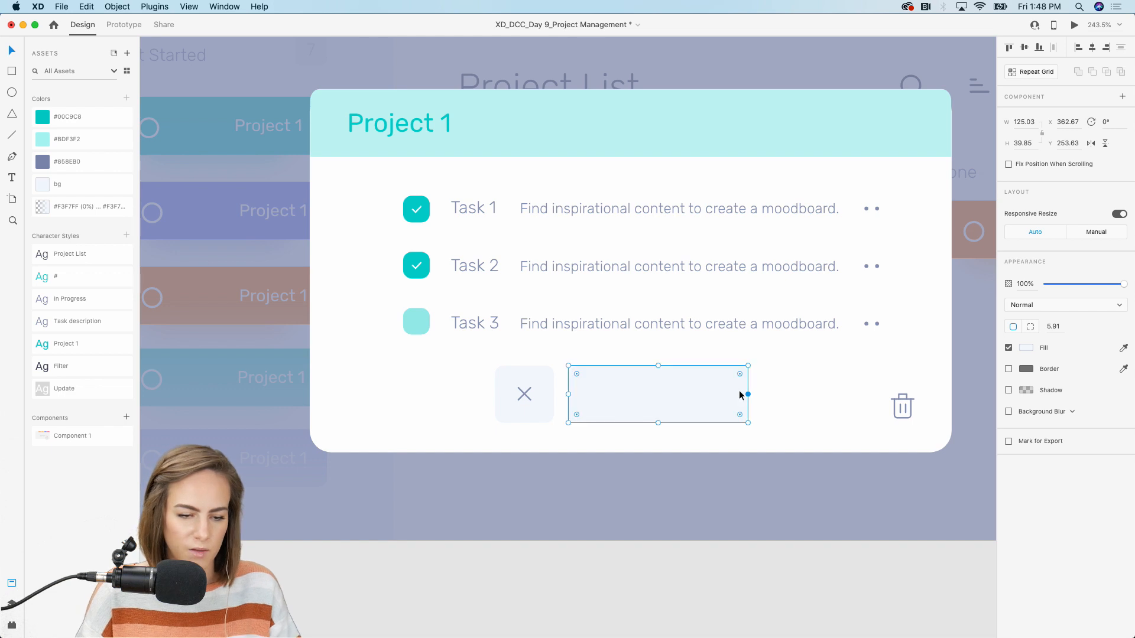
{"action": "left_click", "coordinate": [1122, 348]}
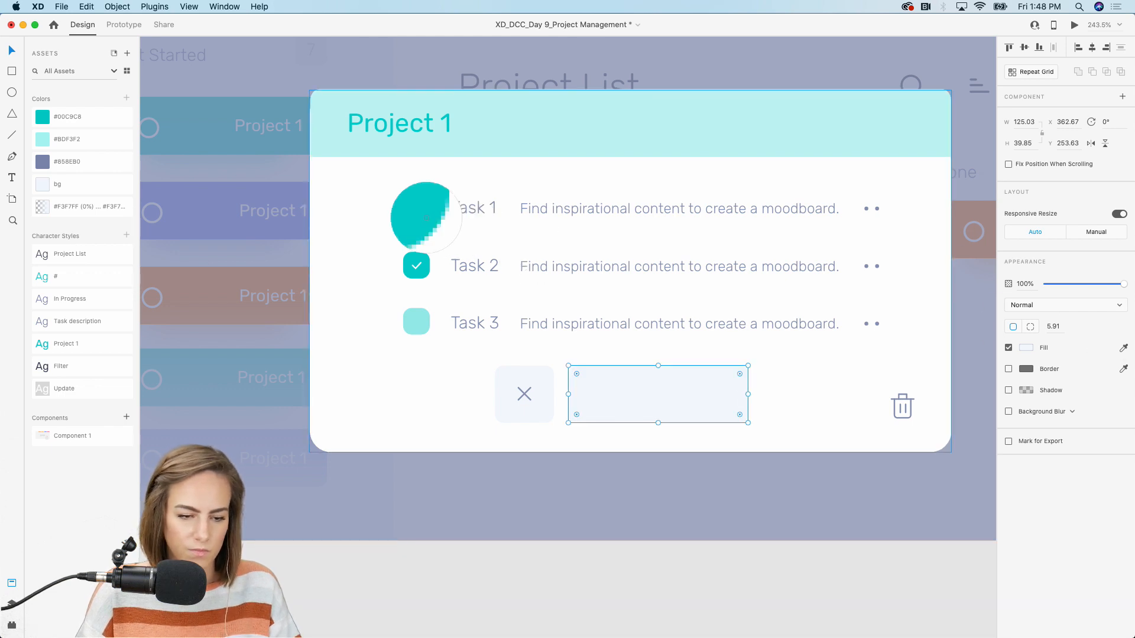
{"action": "left_click", "coordinate": [408, 206]}
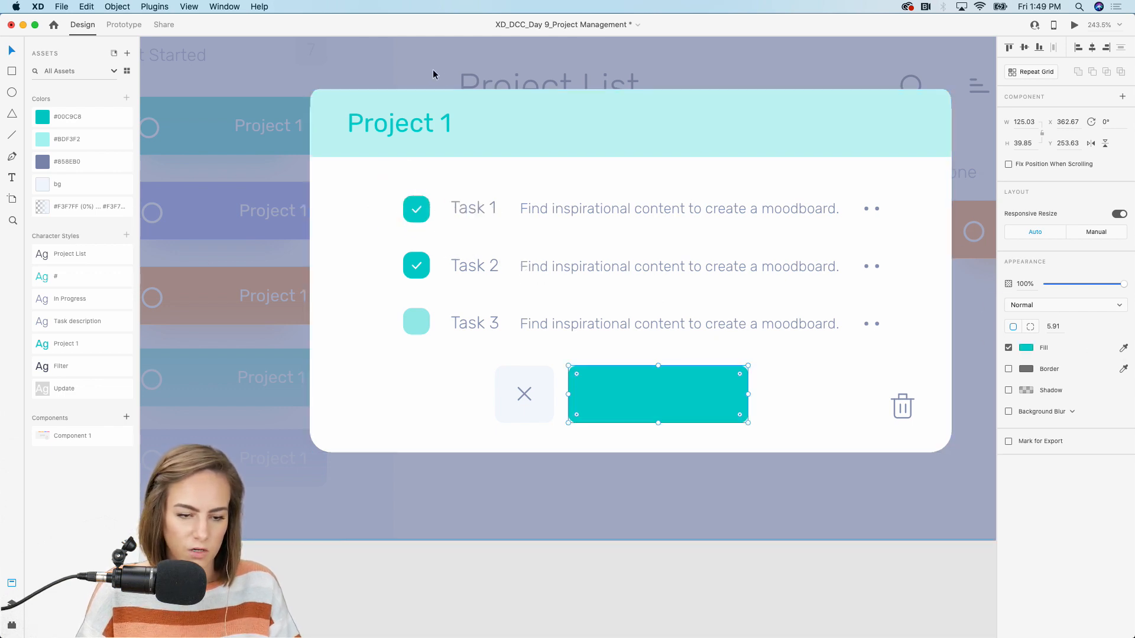
Add an area text reading "Update", about 86 by 40, over the teal button
{"action": "left_click", "coordinate": [12, 178]}
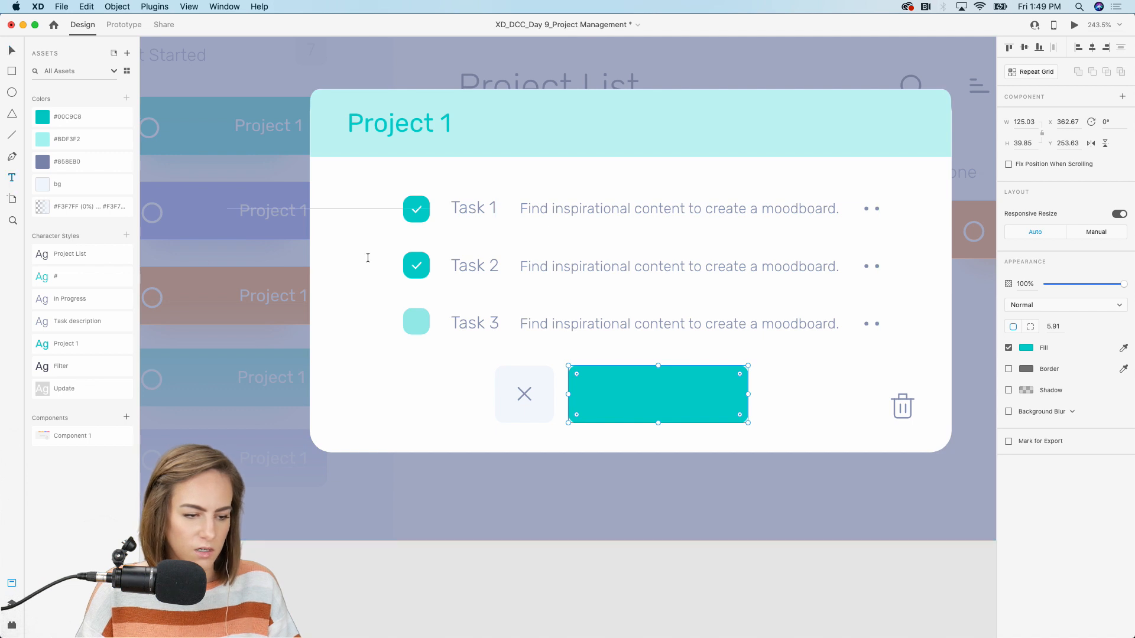
{"action": "left_click_drag", "start_coordinate": [612, 357], "coordinate": [736, 412]}
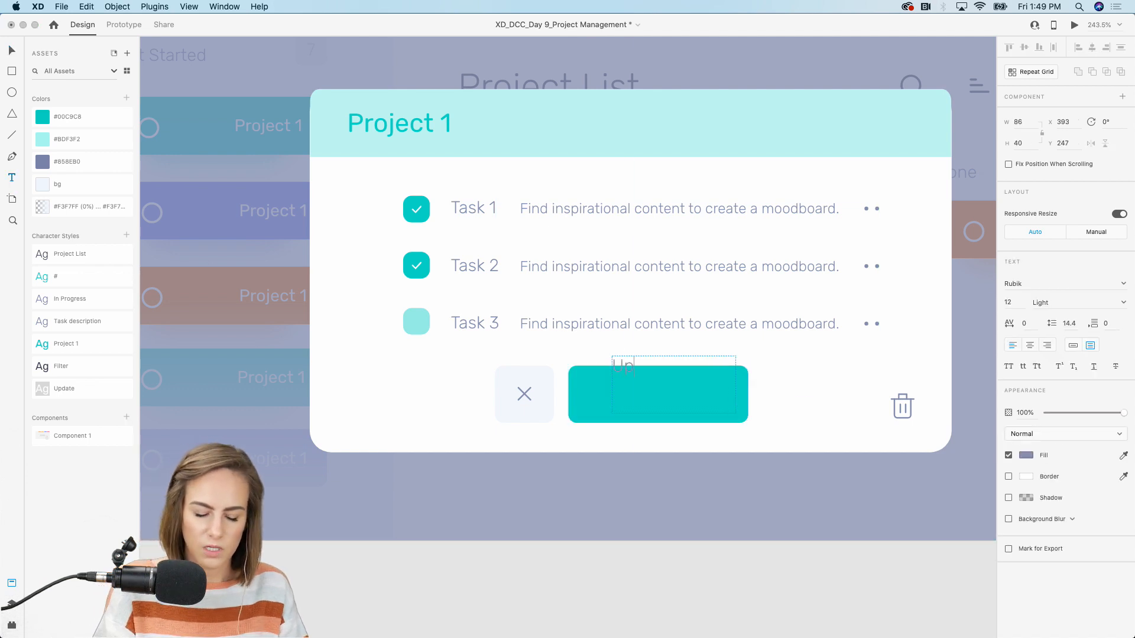
{"action": "key", "text": "Escape"}
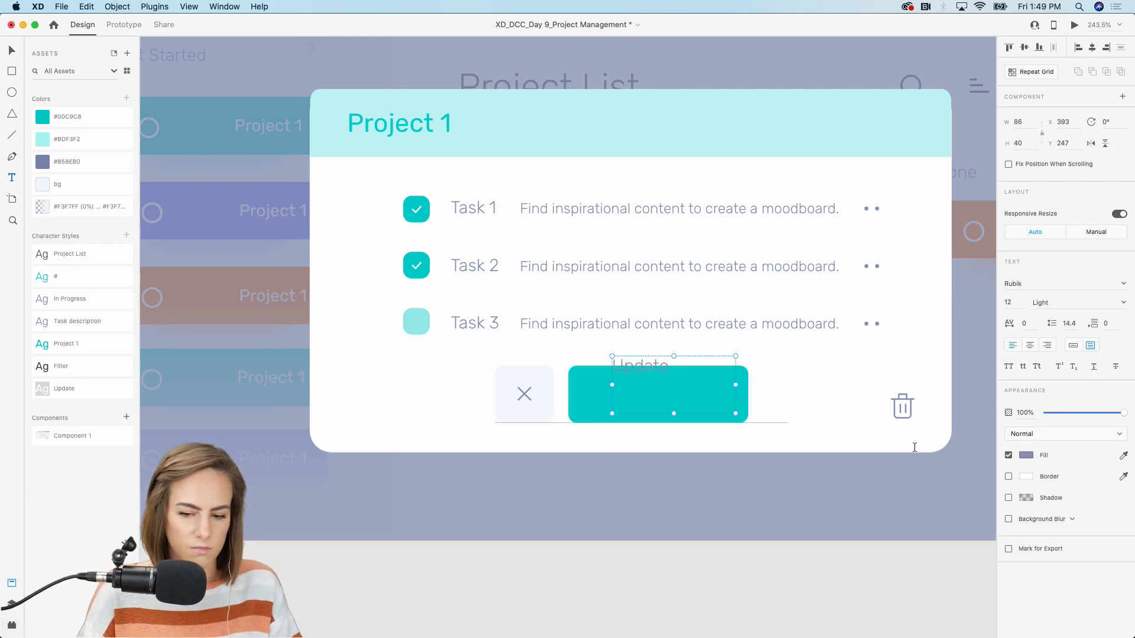
Set the Update text to auto width, apply the Update character style, centre it on the teal button, and group the two
{"action": "left_click", "coordinate": [1075, 348]}
{"action": "left_click", "coordinate": [62, 388]}
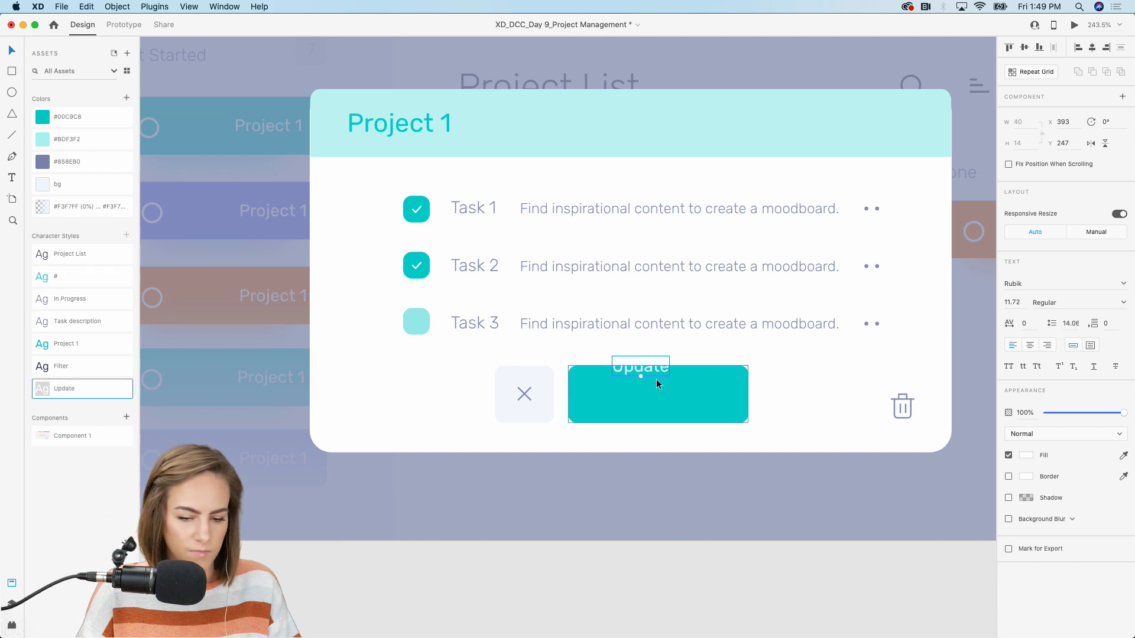
{"action": "left_click_drag", "start_coordinate": [656, 378], "coordinate": [667, 388]}
{"action": "left_click", "coordinate": [722, 390], "text": "shift"}
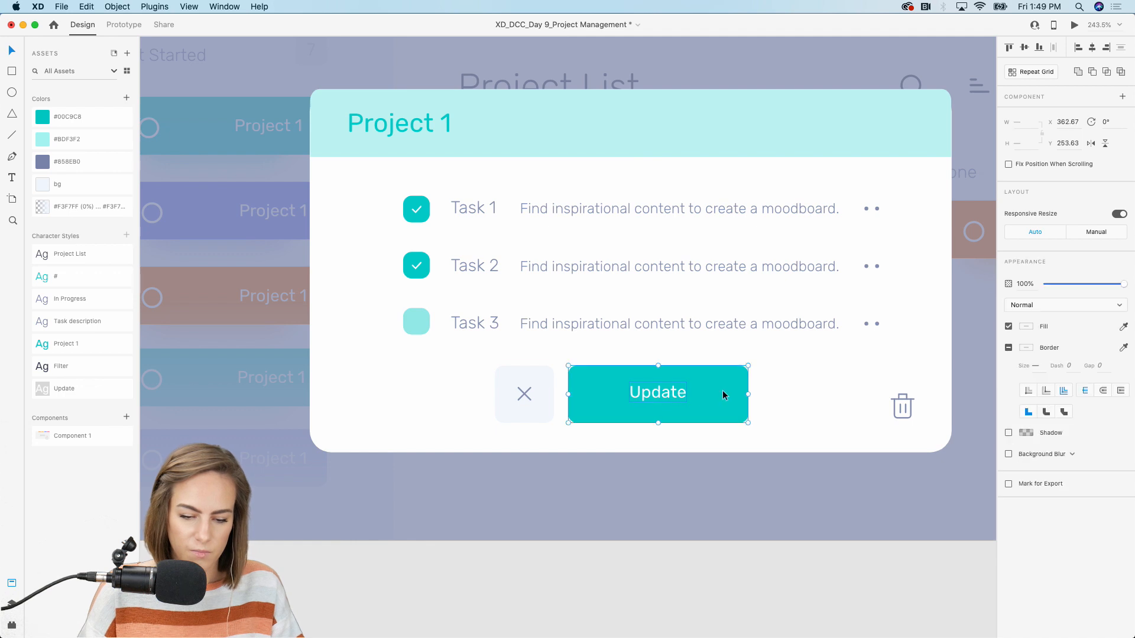
{"action": "key", "text": "super+g"}
{"action": "scroll", "coordinate": [519, 406], "scroll_direction": "down", "scroll_amount": 6}
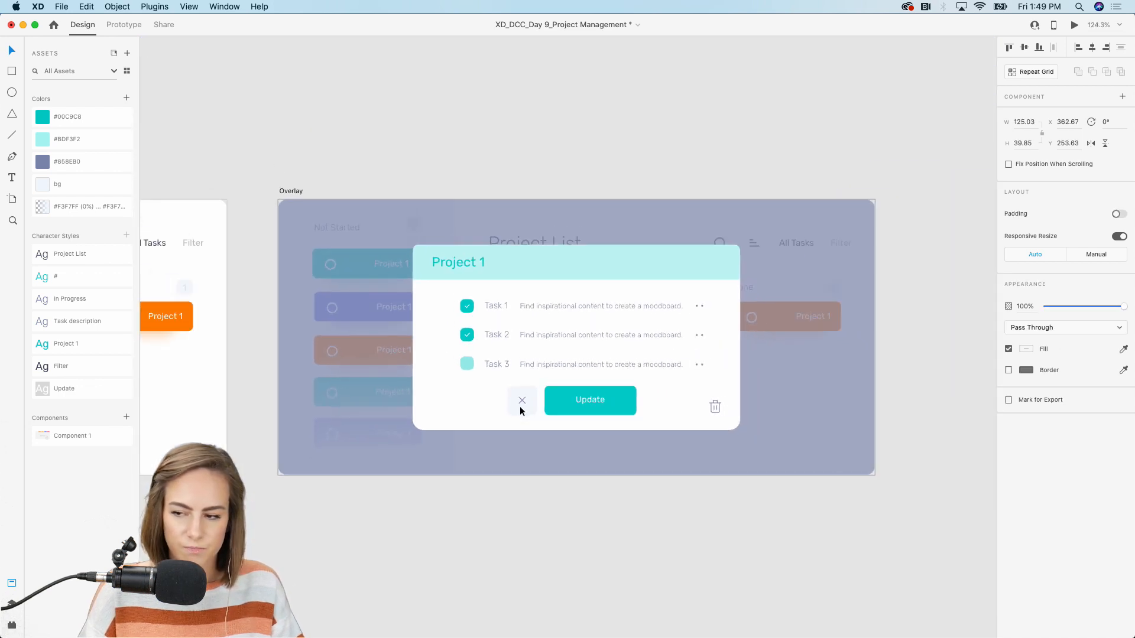
{"action": "left_click", "coordinate": [526, 510]}
Review the two Project List artboards and the Overlay artboard, comparing the Blocked column cards and the finished overlay card
{"action": "scroll", "coordinate": [526, 511], "scroll_direction": "down", "scroll_amount": 3}
{"action": "scroll", "coordinate": [526, 509], "scroll_direction": "down", "scroll_amount": 2}
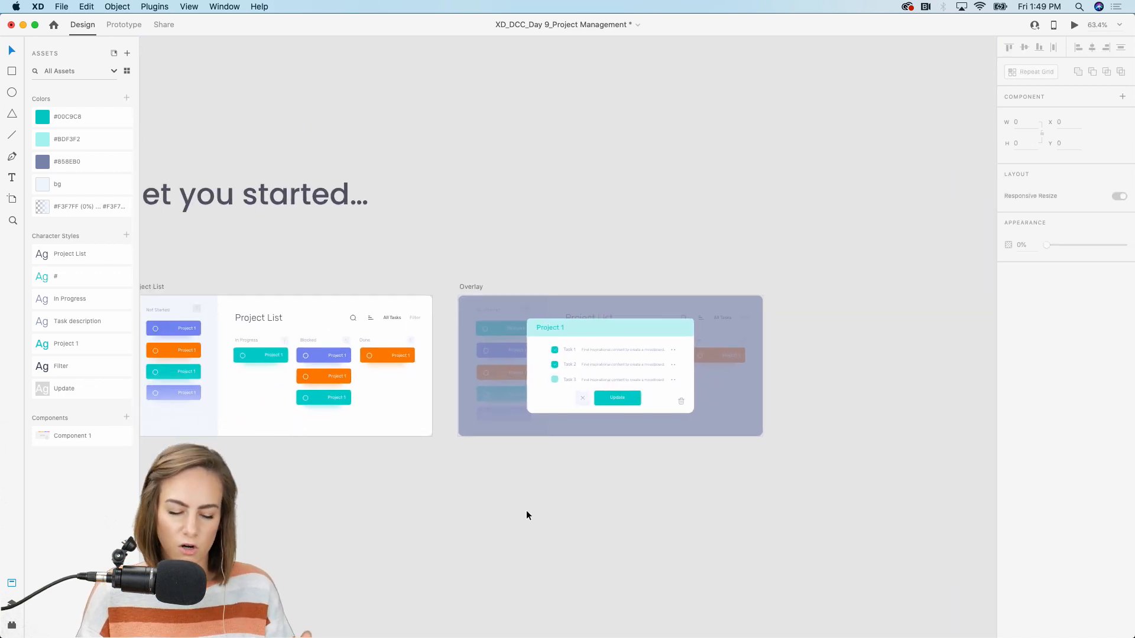
{"action": "scroll", "coordinate": [527, 495], "scroll_direction": "up", "scroll_amount": 4}
{"action": "scroll", "coordinate": [528, 495], "scroll_direction": "left", "scroll_amount": 8}
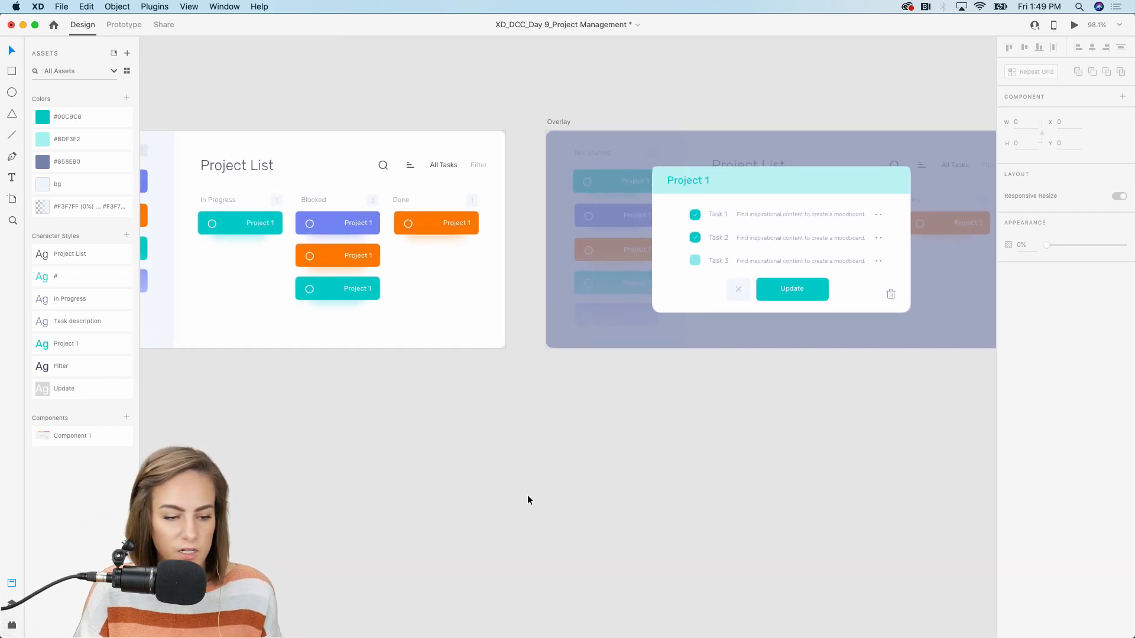
{"action": "scroll", "coordinate": [527, 495], "scroll_direction": "down", "scroll_amount": 1}
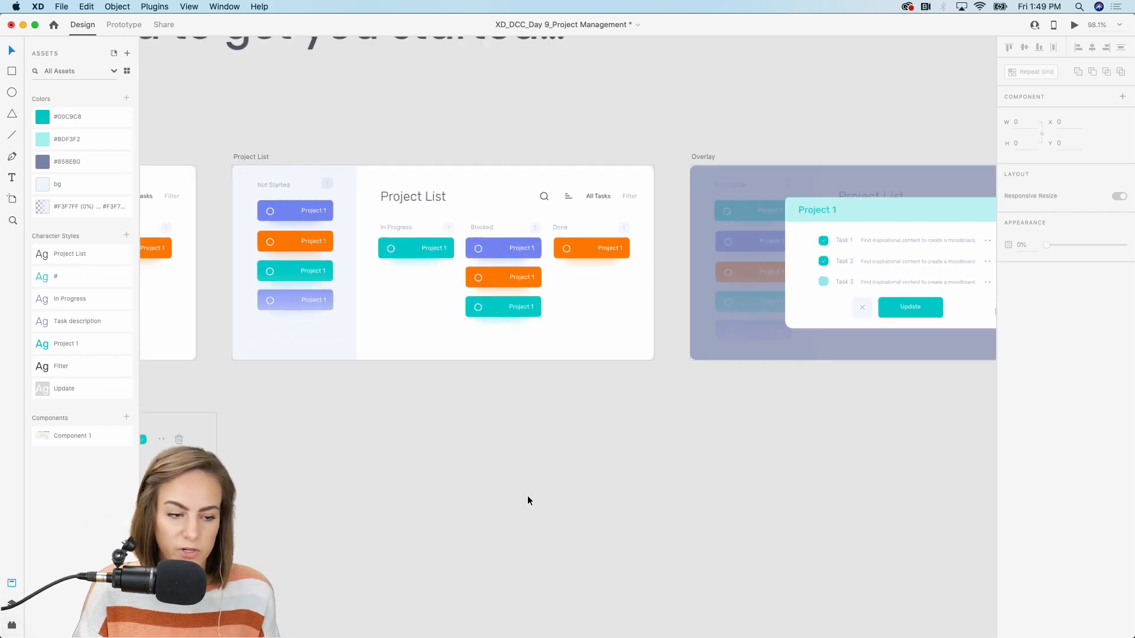
{"action": "scroll", "coordinate": [527, 494], "scroll_direction": "left", "scroll_amount": 8}
{"action": "scroll", "coordinate": [520, 477], "scroll_direction": "up", "scroll_amount": 4}
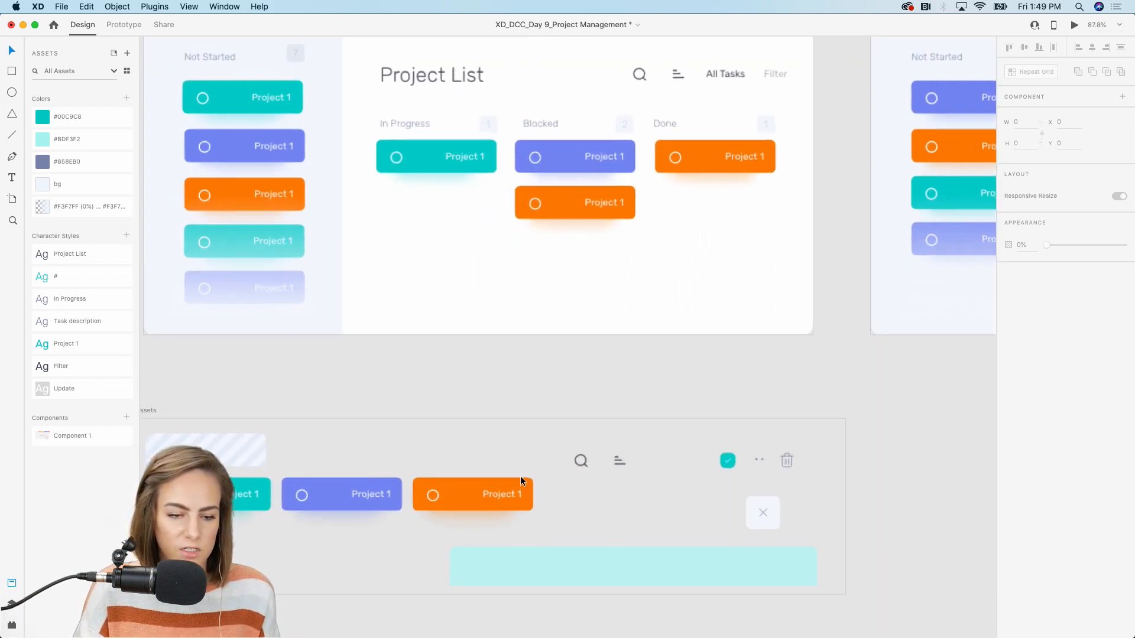
{"action": "scroll", "coordinate": [520, 477], "scroll_direction": "up", "scroll_amount": 3}
{"action": "scroll", "coordinate": [520, 478], "scroll_direction": "left", "scroll_amount": 3}
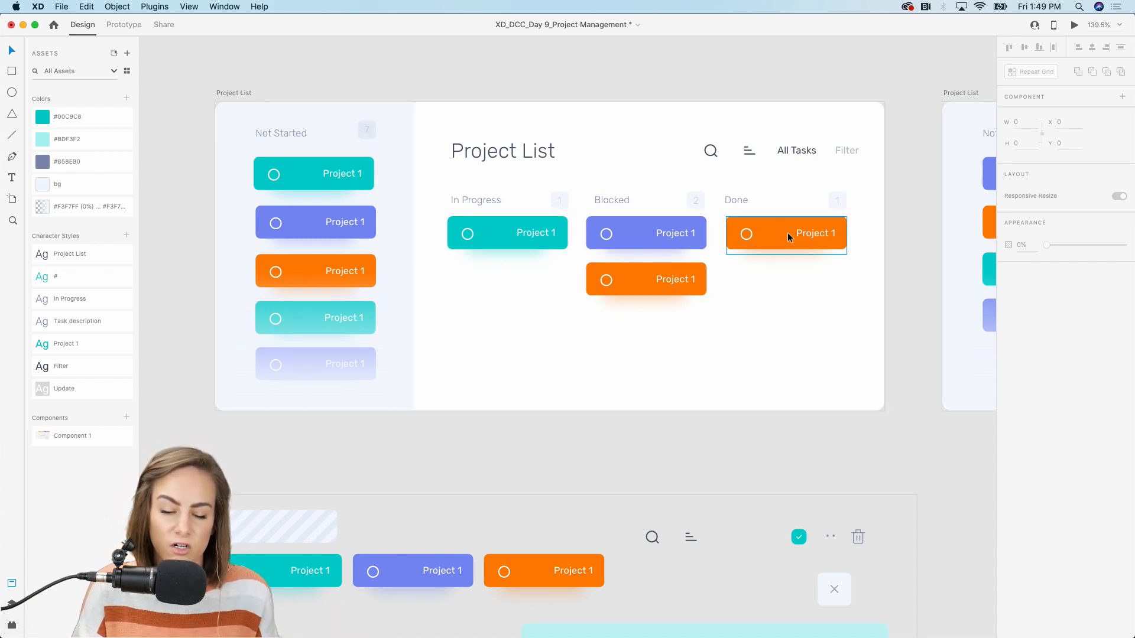
{"action": "scroll", "coordinate": [789, 237], "scroll_direction": "right", "scroll_amount": 15}
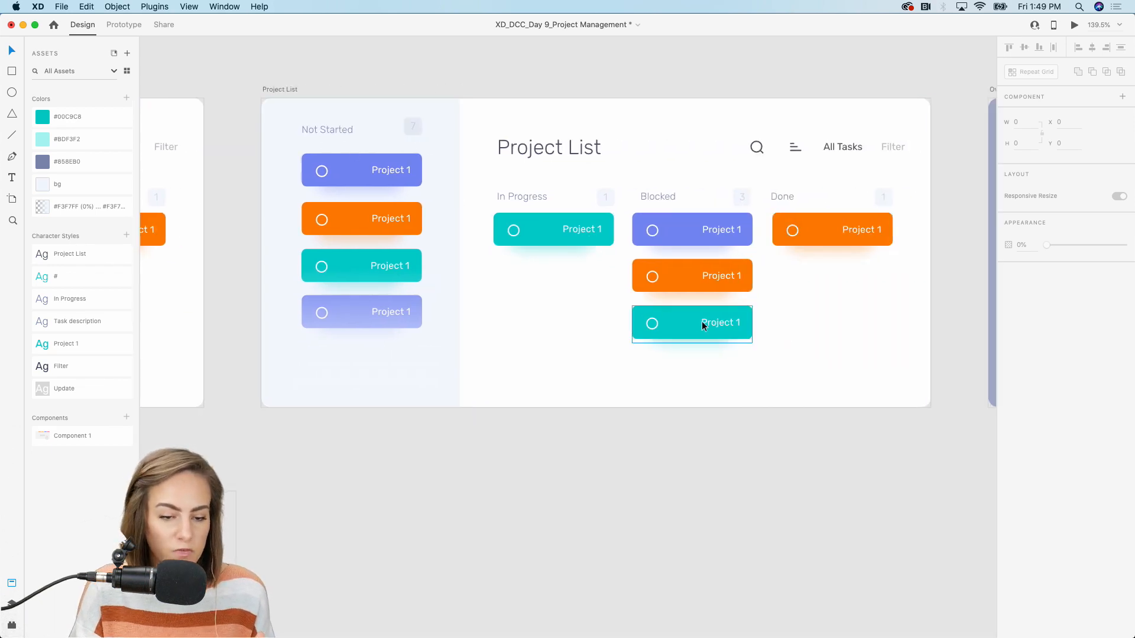
{"action": "scroll", "coordinate": [693, 343], "scroll_direction": "right", "scroll_amount": 10}
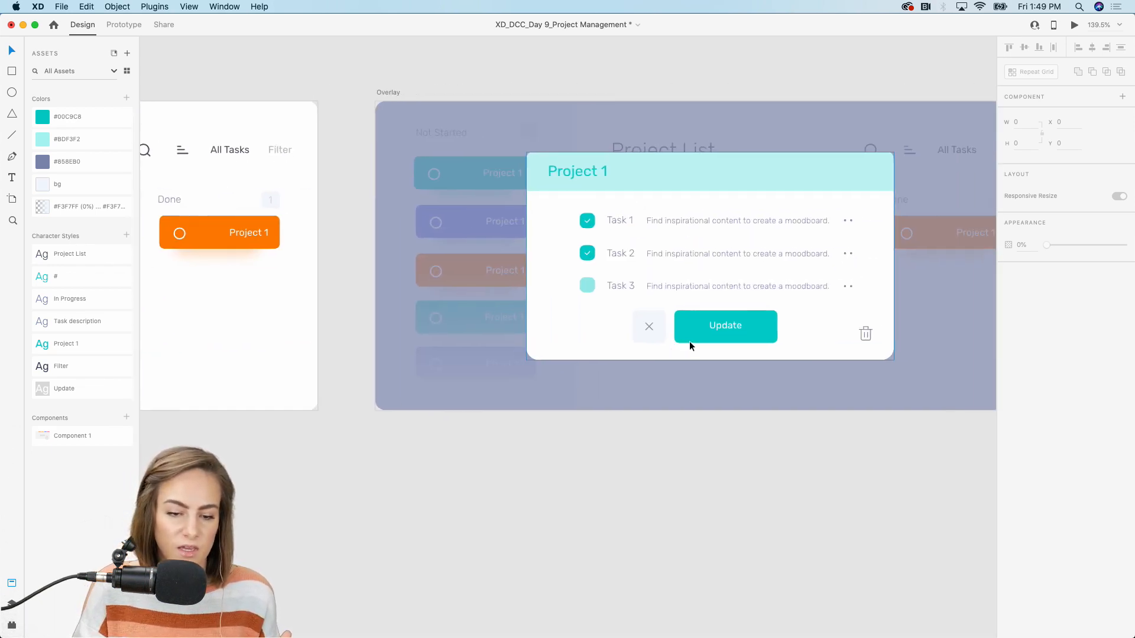
{"action": "scroll", "coordinate": [689, 343], "scroll_direction": "left", "scroll_amount": 8}
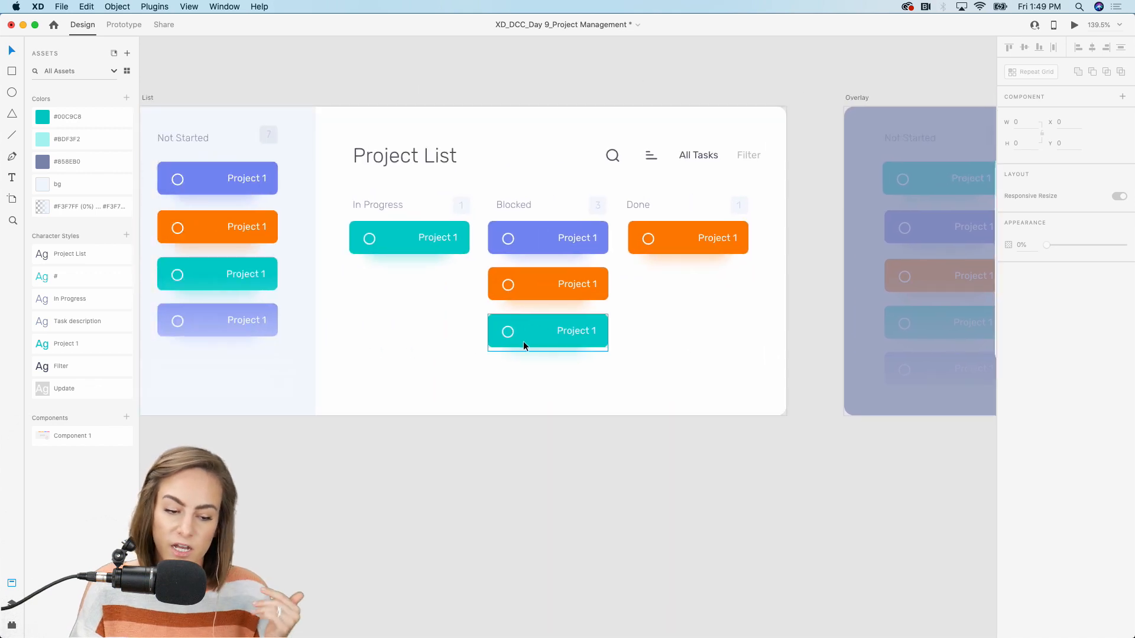
{"action": "scroll", "coordinate": [530, 337], "scroll_direction": "right", "scroll_amount": 10}
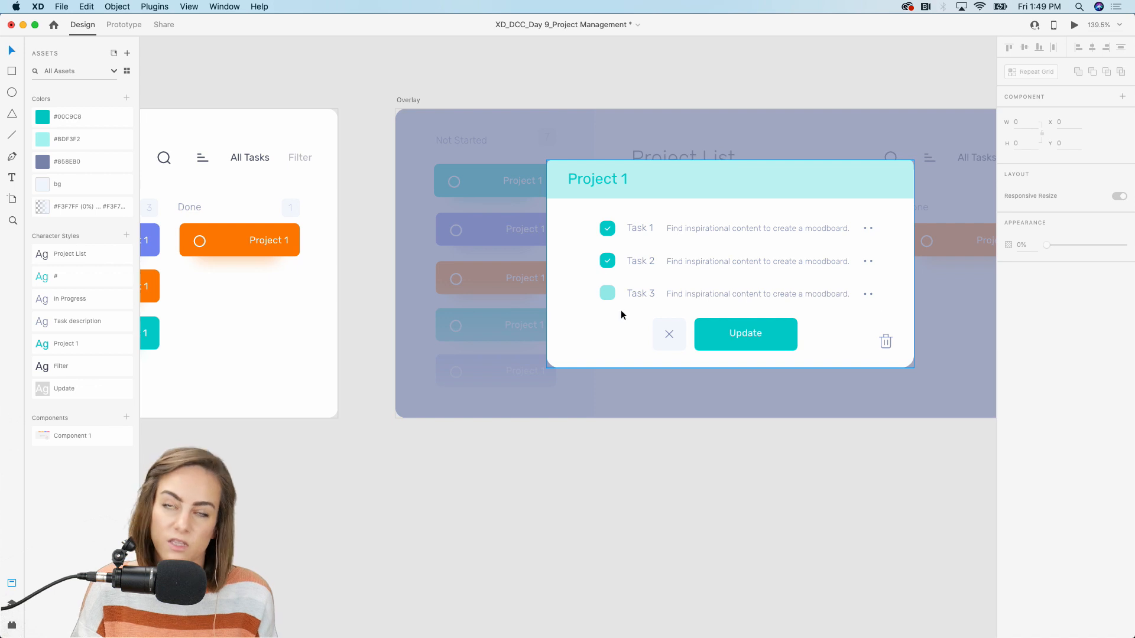
{"action": "scroll", "coordinate": [676, 325], "scroll_direction": "down", "scroll_amount": 5}
{"action": "scroll", "coordinate": [677, 324], "scroll_direction": "left", "scroll_amount": 2}
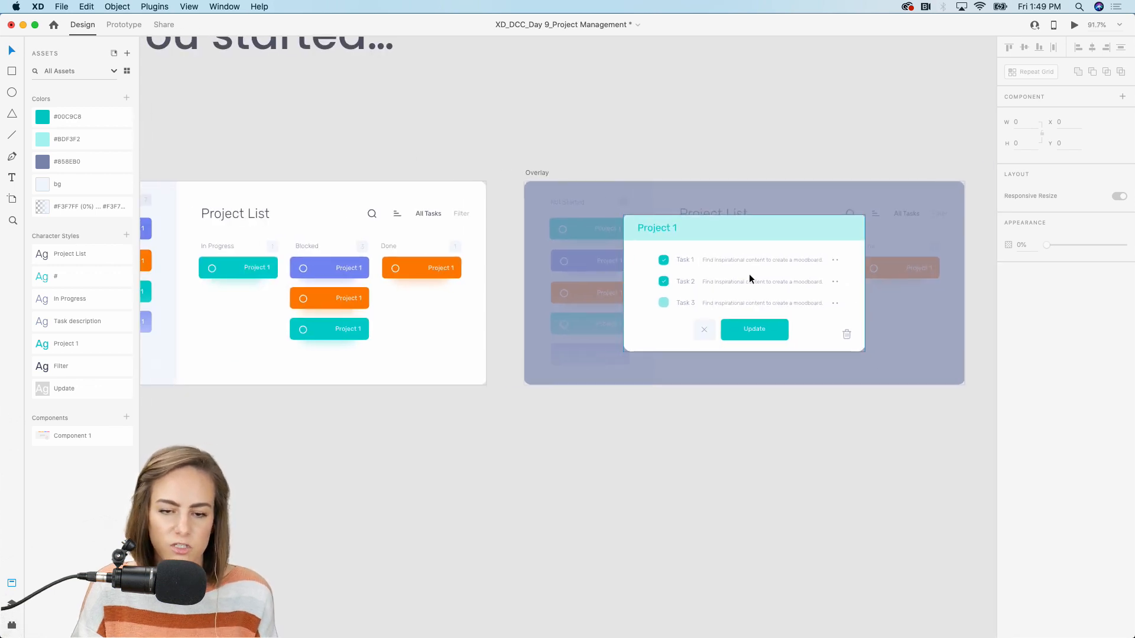
Preview the prototype from the first Project List artboard and test moving the top teal card into the Blocked column
{"action": "left_click", "coordinate": [1074, 25]}
{"action": "scroll", "coordinate": [229, 353], "scroll_direction": "down", "scroll_amount": 6}
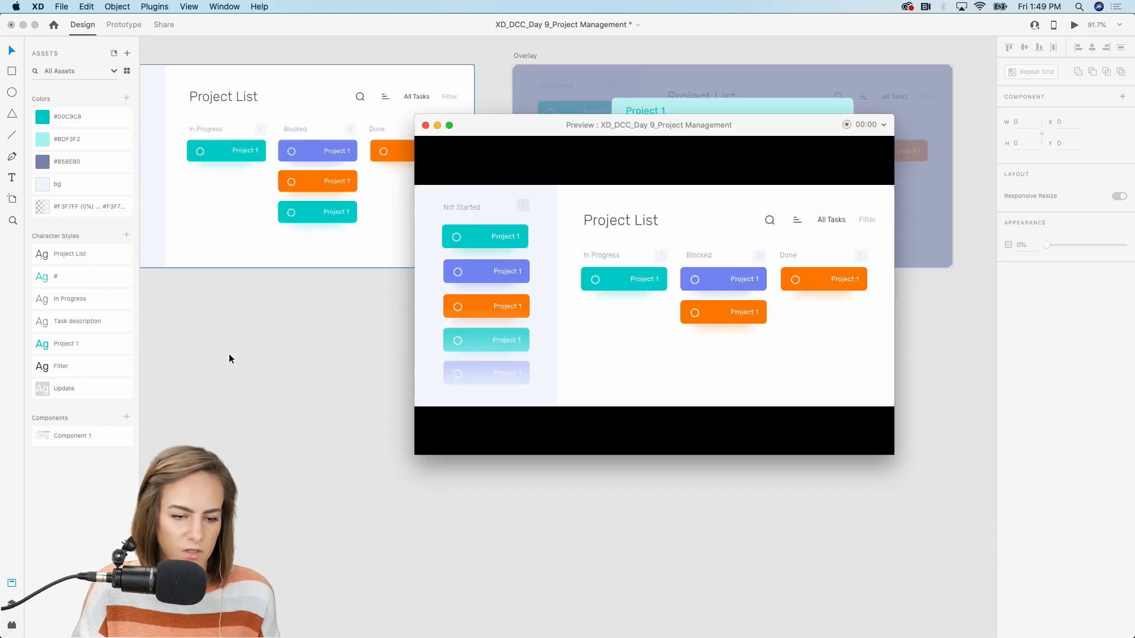
{"action": "left_click_drag", "start_coordinate": [602, 130], "coordinate": [586, 118]}
{"action": "left_click_drag", "start_coordinate": [469, 220], "coordinate": [712, 337]}
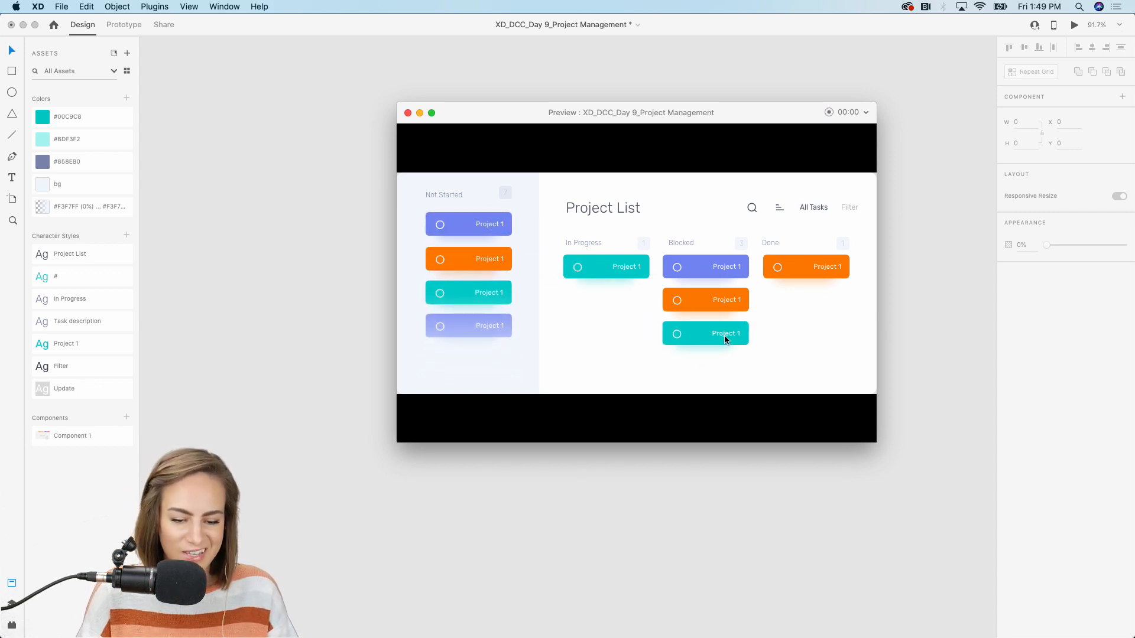
{"action": "left_click", "coordinate": [408, 113]}
Link the teal Blocked card on the second Project List artboard back to the first with a Drag trigger and Auto-Animate action
{"action": "scroll", "coordinate": [384, 105], "scroll_direction": "up", "scroll_amount": 2}
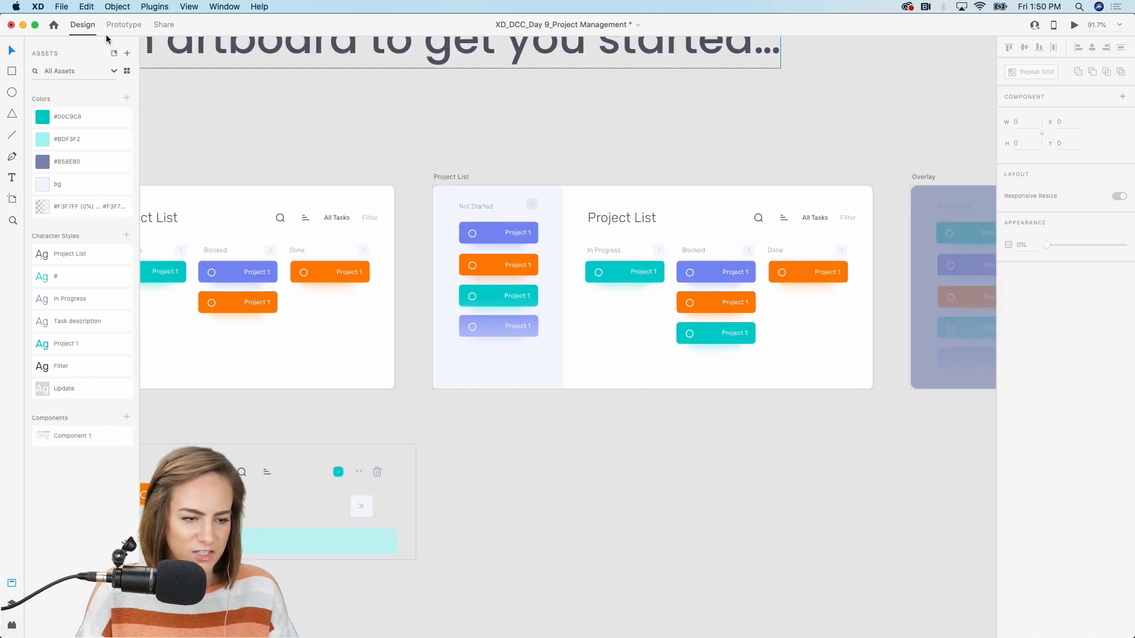
{"action": "left_click", "coordinate": [121, 25]}
{"action": "left_click", "coordinate": [452, 177]}
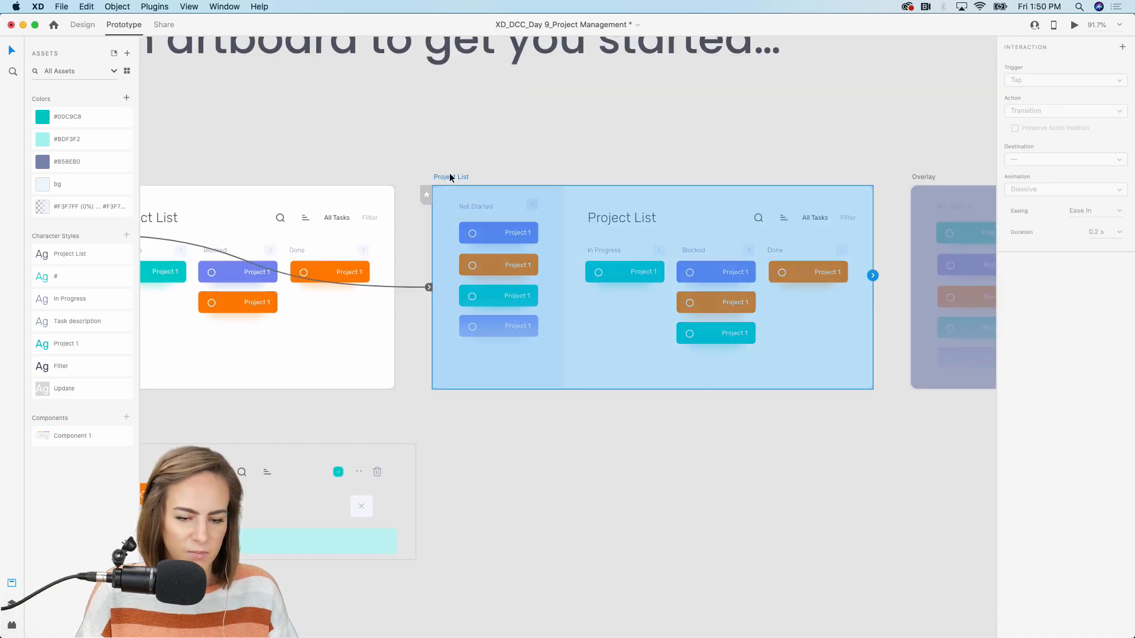
{"action": "scroll", "coordinate": [786, 328], "scroll_direction": "left", "scroll_amount": 2}
{"action": "left_click", "coordinate": [789, 332]}
{"action": "left_click_drag", "start_coordinate": [800, 334], "coordinate": [390, 331]}
{"action": "left_click", "coordinate": [1020, 81]}
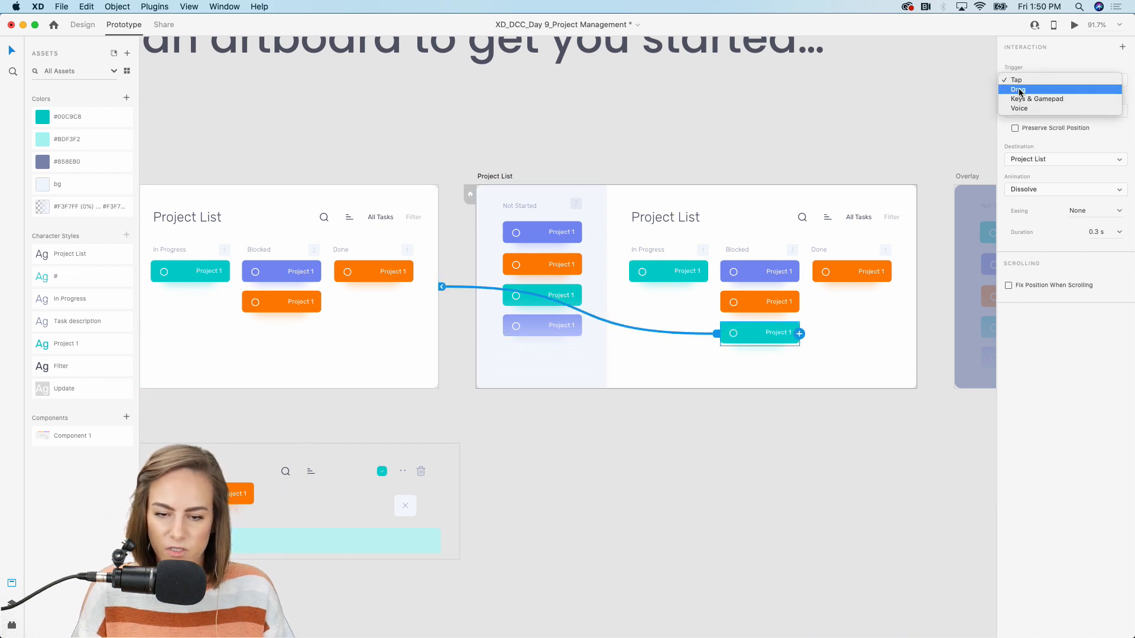
{"action": "left_click", "coordinate": [1021, 89]}
{"action": "left_click", "coordinate": [1039, 111]}
{"action": "left_click", "coordinate": [906, 124]}
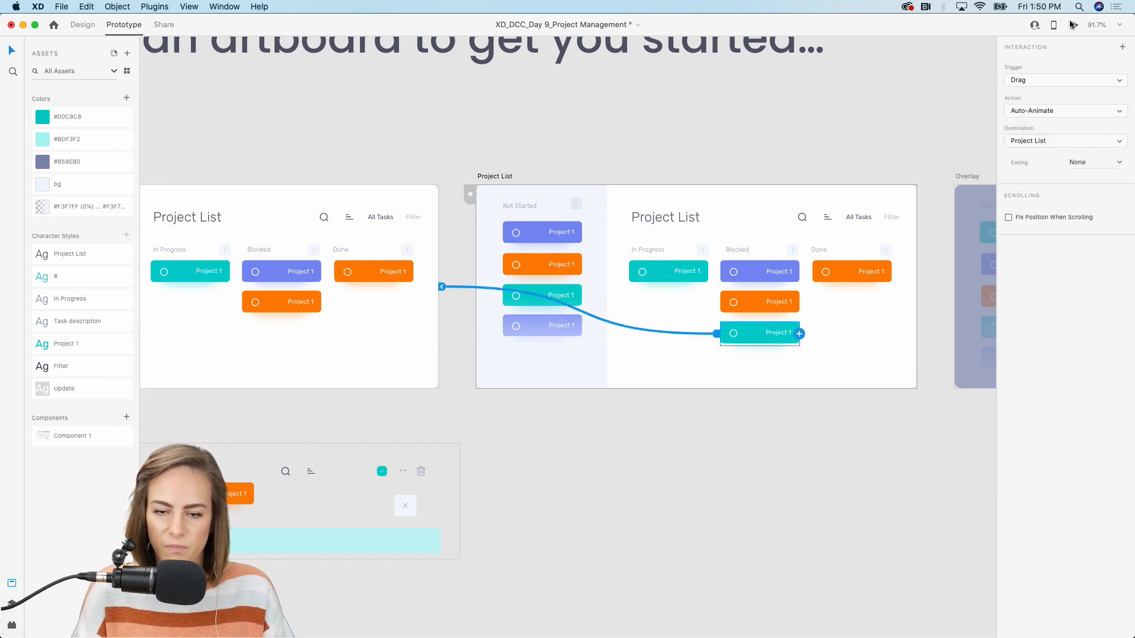
Preview the second Project List artboard twice, closing the preview each time
{"action": "left_click", "coordinate": [1075, 26]}
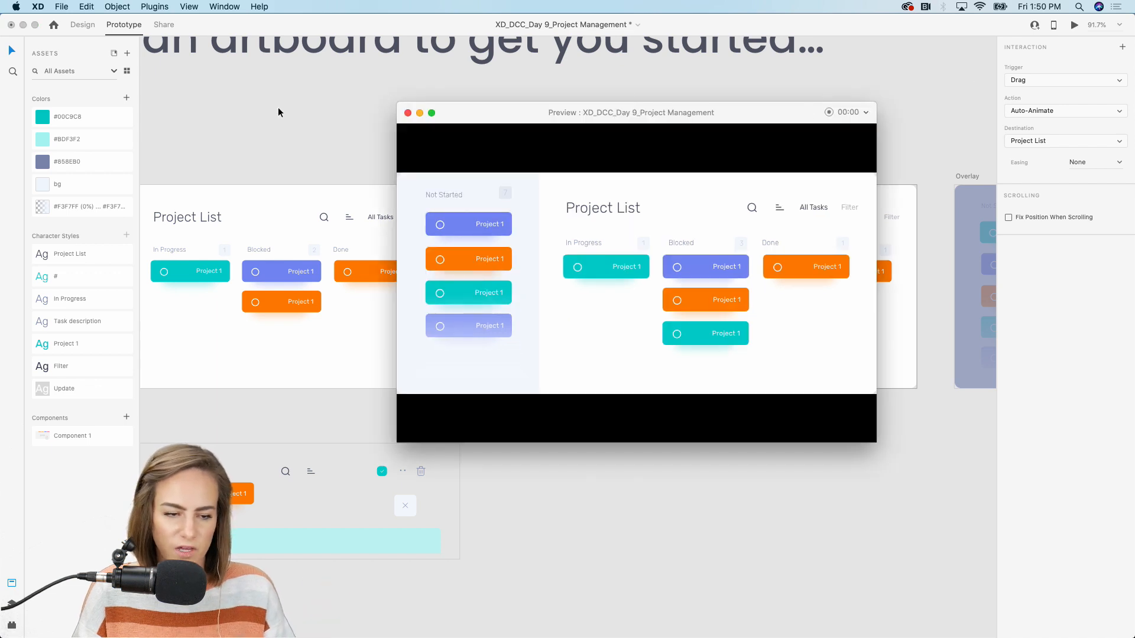
{"action": "left_click", "coordinate": [407, 112]}
{"action": "scroll", "coordinate": [403, 113], "scroll_direction": "down", "scroll_amount": 10}
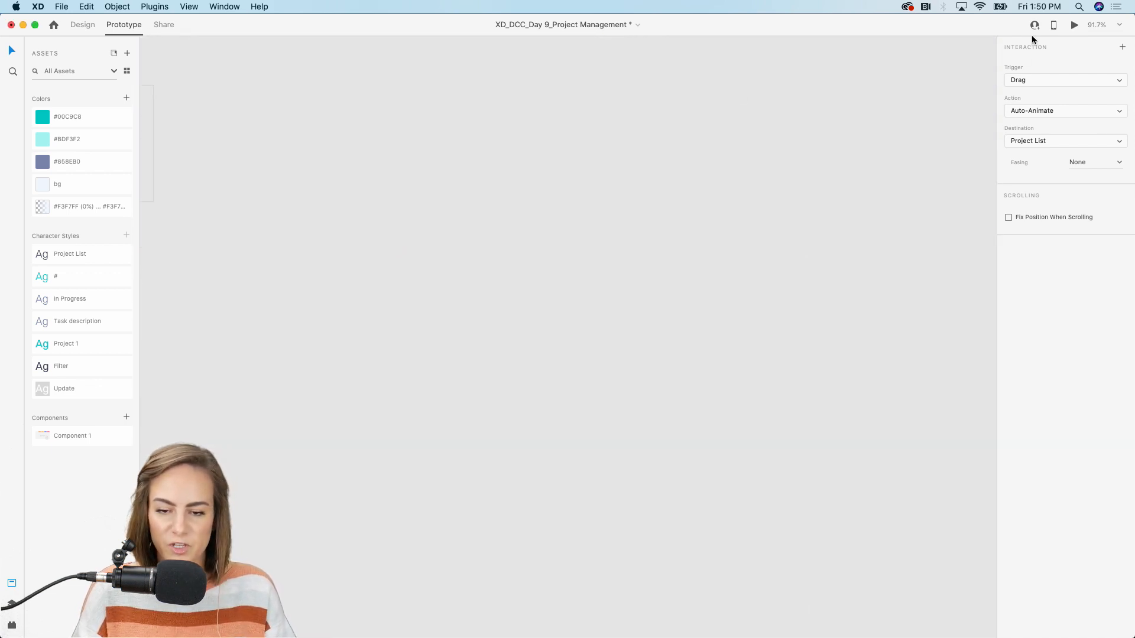
{"action": "left_click", "coordinate": [1074, 26]}
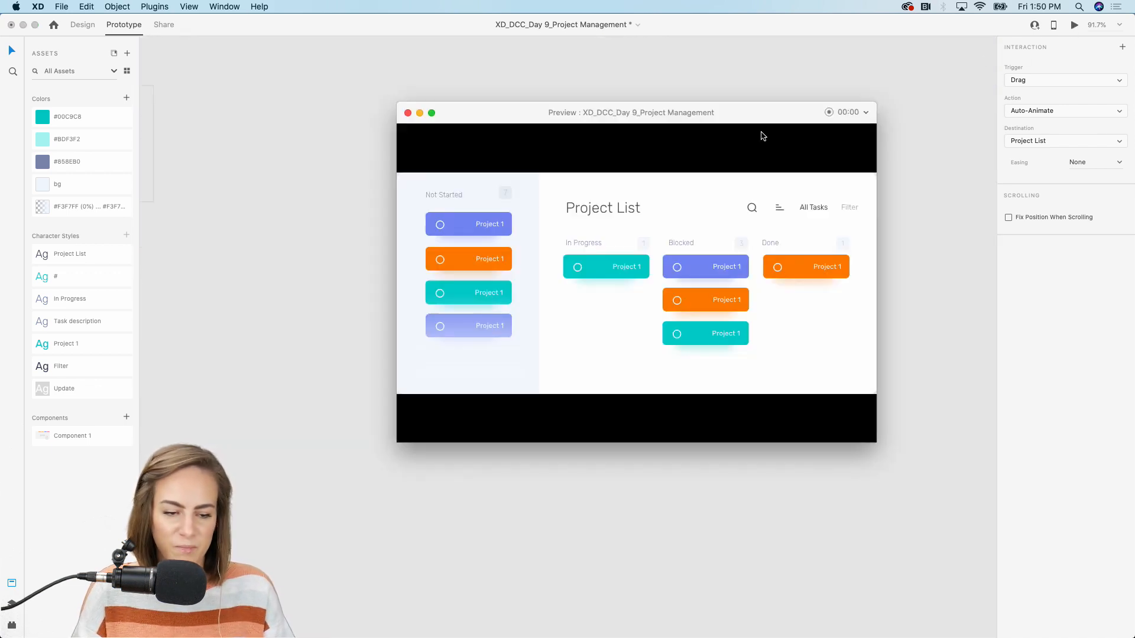
{"action": "left_click", "coordinate": [408, 113]}
Preview from the home Project List artboard and test the drag and tap interactions on the top teal card
{"action": "scroll", "coordinate": [411, 177], "scroll_direction": "up", "scroll_amount": 8}
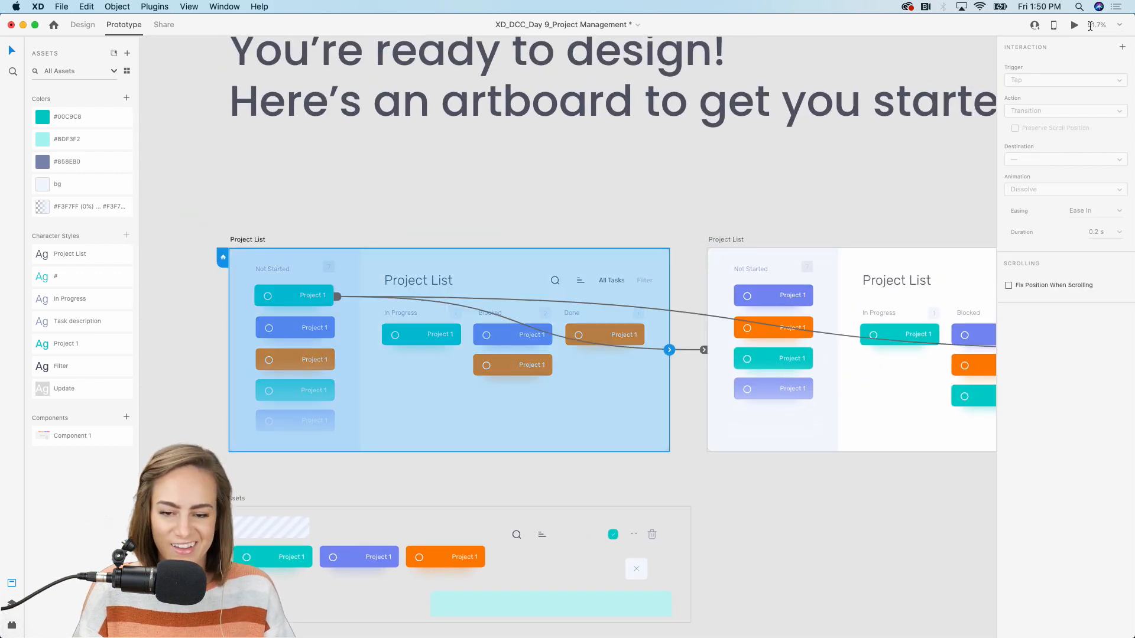
{"action": "left_click", "coordinate": [1075, 26]}
{"action": "scroll", "coordinate": [882, 140], "scroll_direction": "down", "scroll_amount": 10}
{"action": "scroll", "coordinate": [882, 140], "scroll_direction": "right", "scroll_amount": 10}
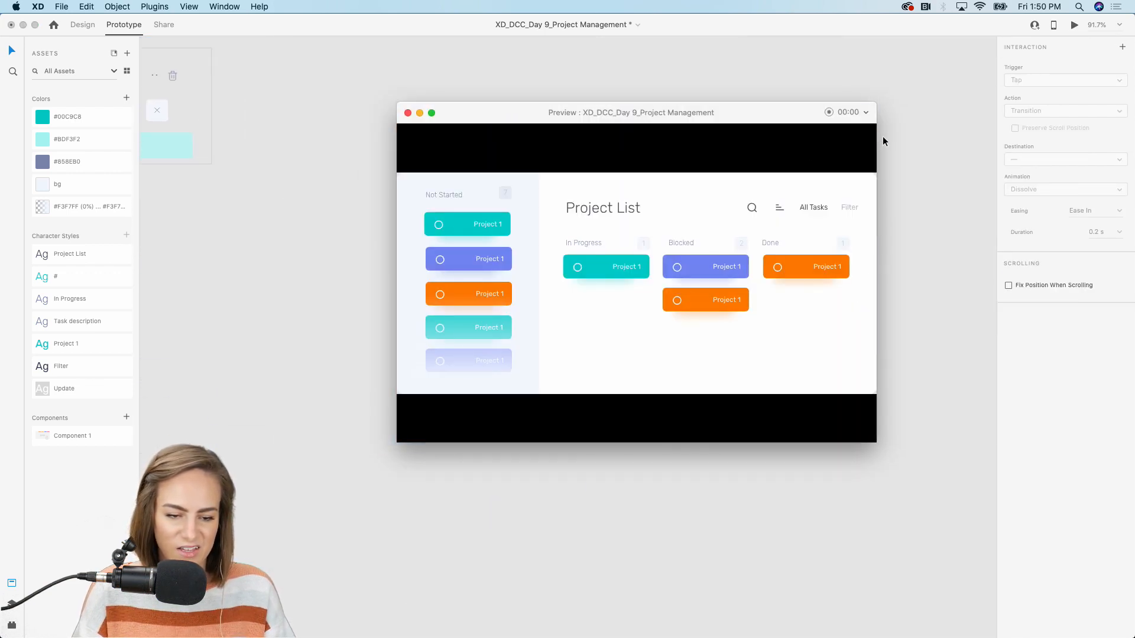
{"action": "left_click_drag", "start_coordinate": [462, 222], "coordinate": [490, 232]}
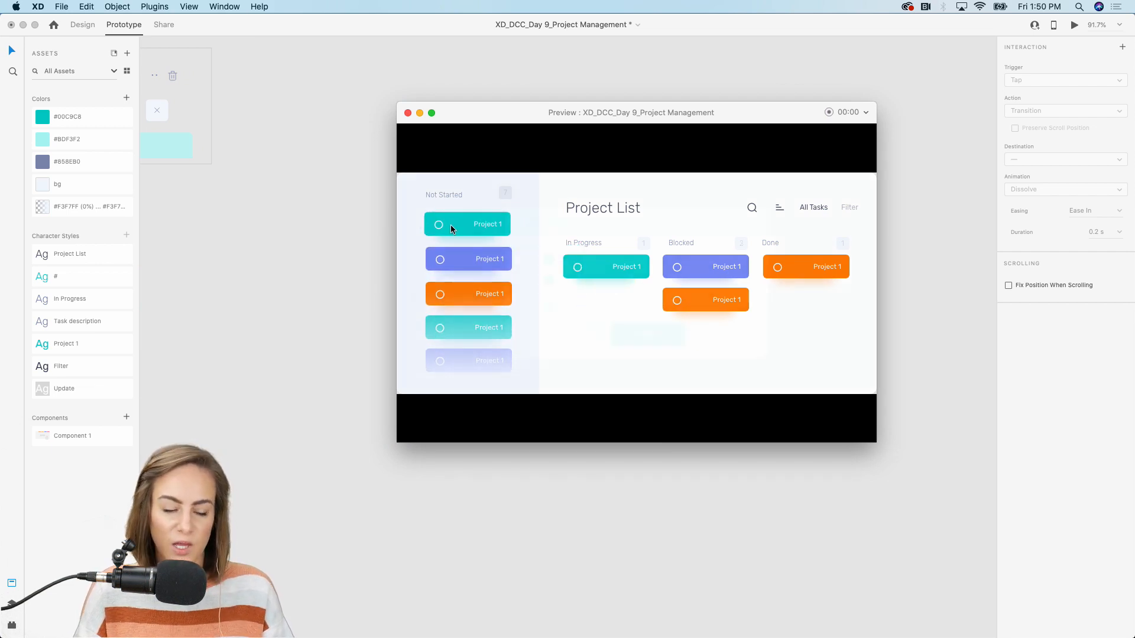
{"action": "left_click", "coordinate": [450, 225]}
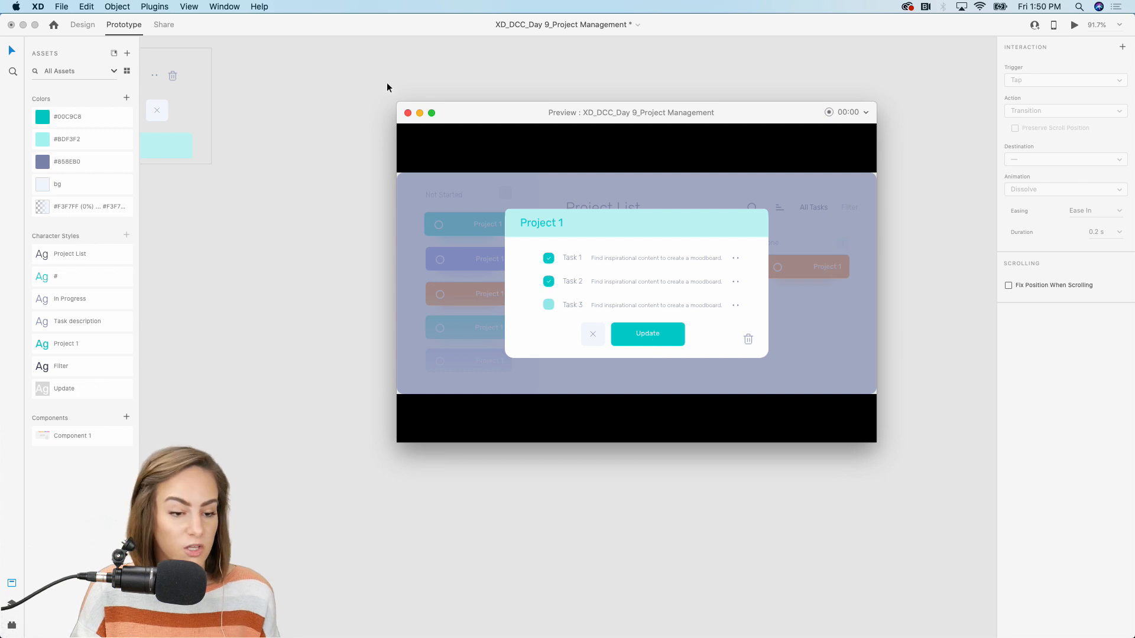
{"action": "left_click", "coordinate": [408, 114]}
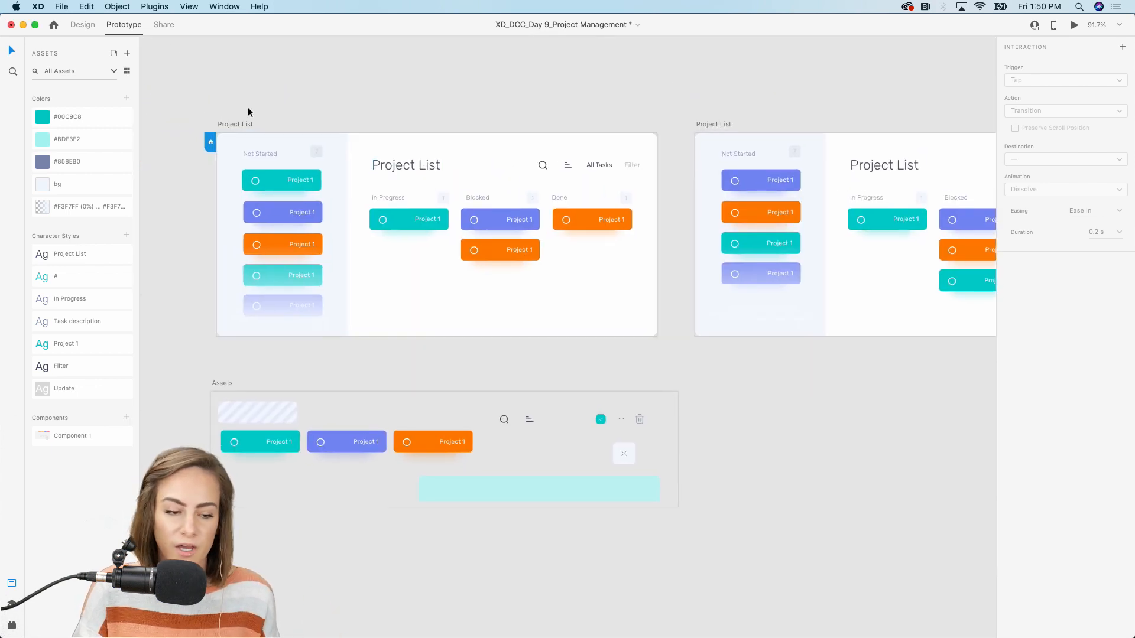
Try to add another interaction with a Keys & Gamepad trigger to the top teal Not Started card, and undo it
{"action": "scroll", "coordinate": [249, 112], "scroll_direction": "up", "scroll_amount": 6}
{"action": "scroll", "coordinate": [248, 113], "scroll_direction": "left", "scroll_amount": 3}
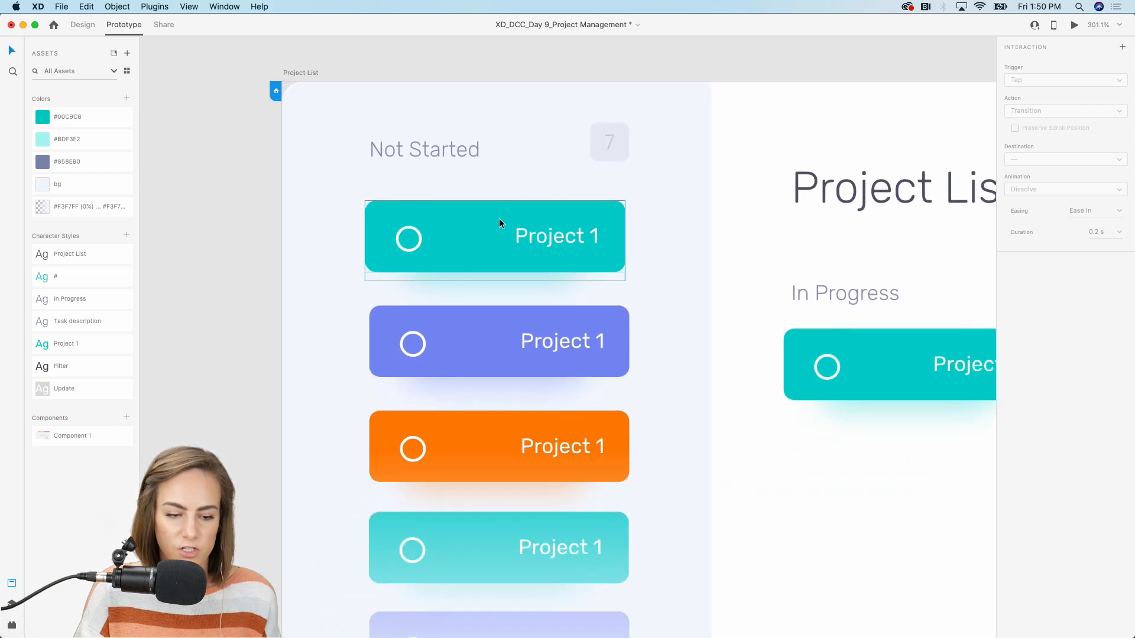
{"action": "left_click", "coordinate": [499, 218]}
{"action": "scroll", "coordinate": [640, 246], "scroll_direction": "down", "scroll_amount": 3}
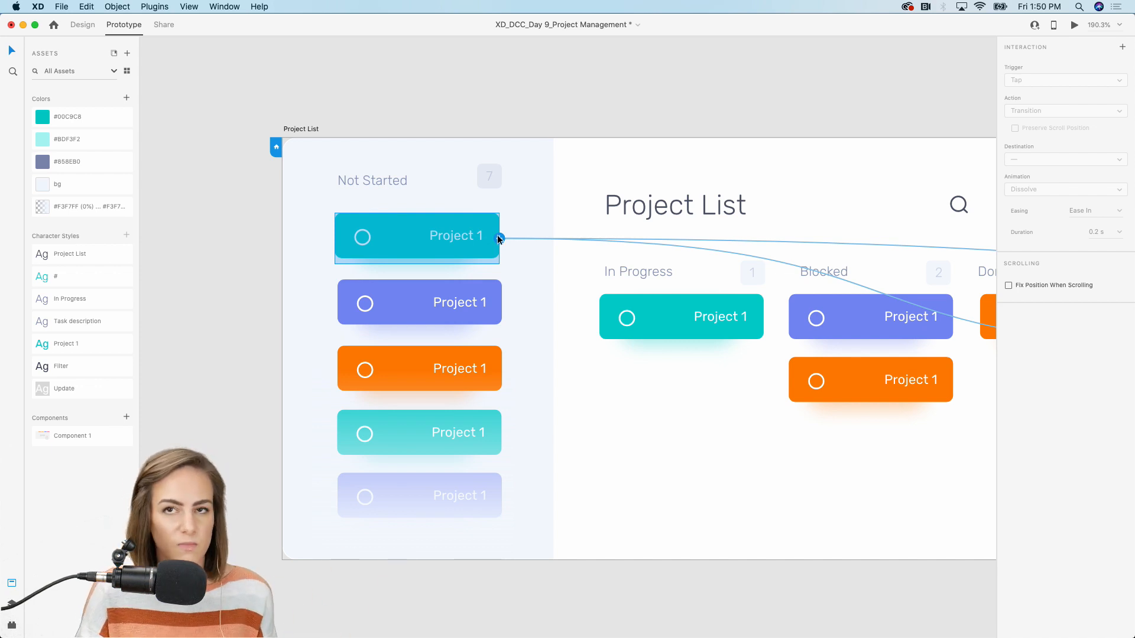
{"action": "left_click", "coordinate": [499, 238]}
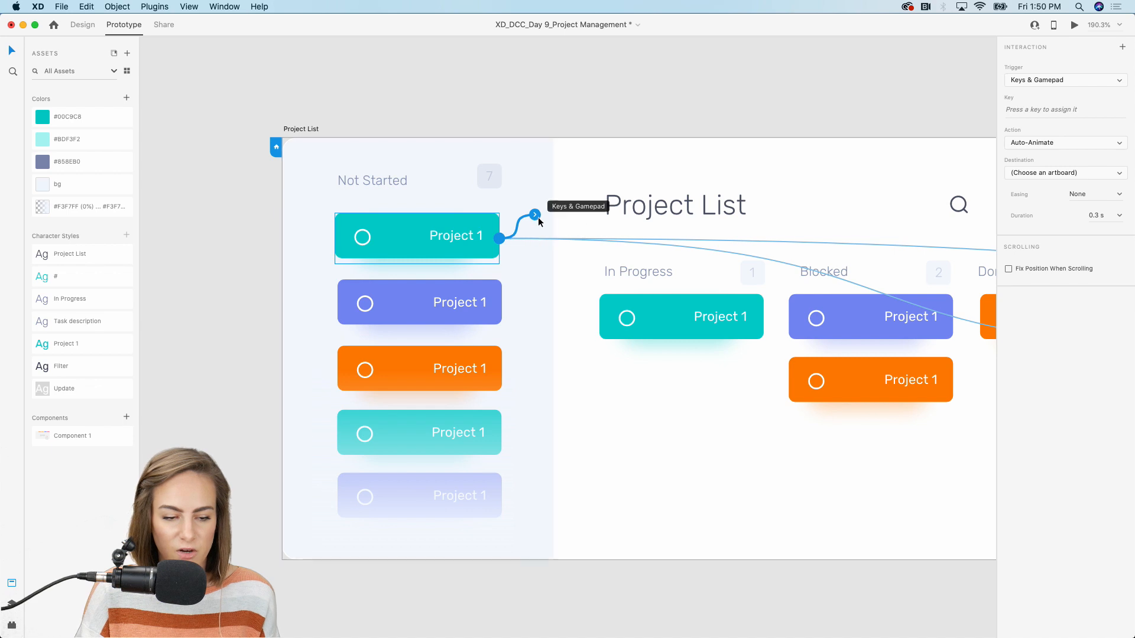
{"action": "key", "text": "super+z"}
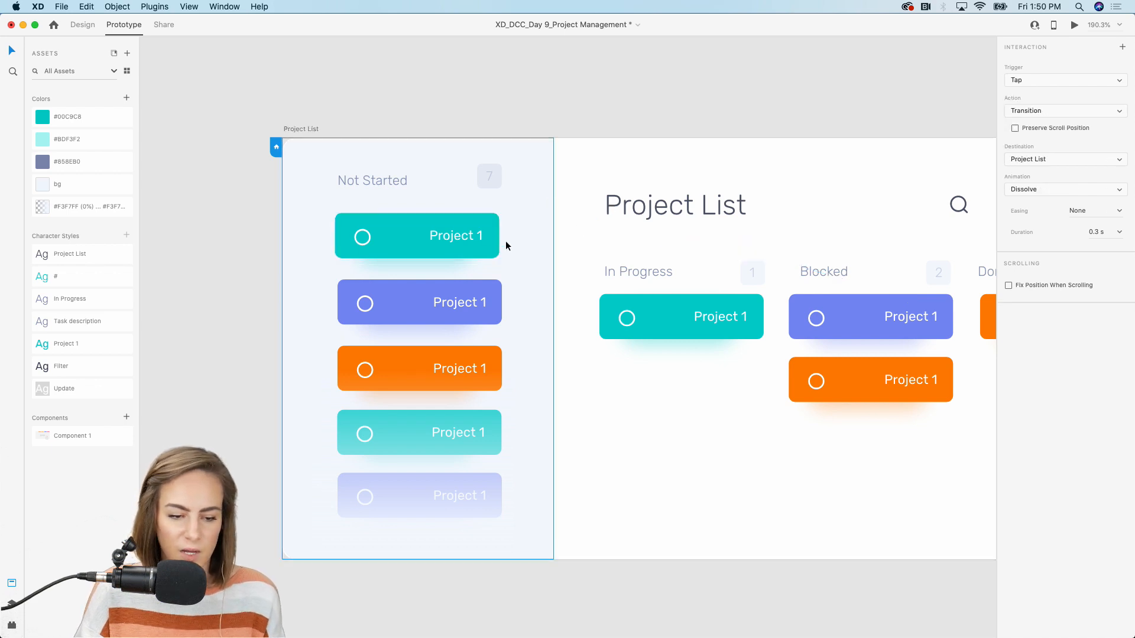
Select the top teal Not Started card and trace its interaction links across the artboards
{"action": "left_click", "coordinate": [434, 239]}
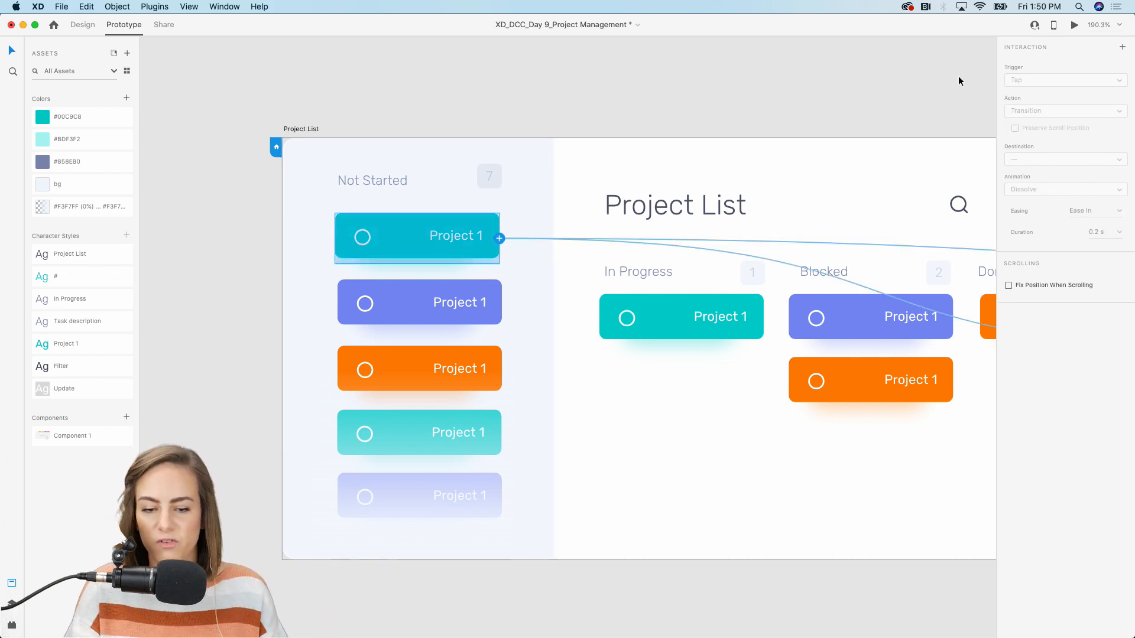
{"action": "key", "text": "super+minus"}
{"action": "scroll", "coordinate": [957, 90], "scroll_direction": "right", "scroll_amount": 5}
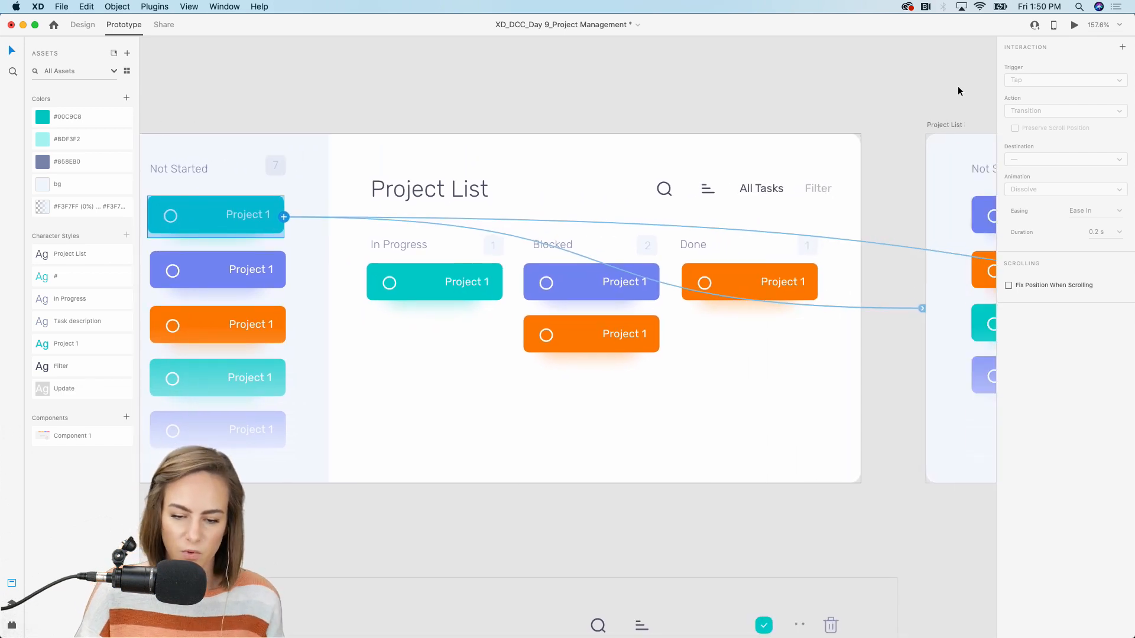
{"action": "scroll", "coordinate": [938, 152], "scroll_direction": "down", "scroll_amount": 5}
{"action": "scroll", "coordinate": [939, 152], "scroll_direction": "right", "scroll_amount": 4}
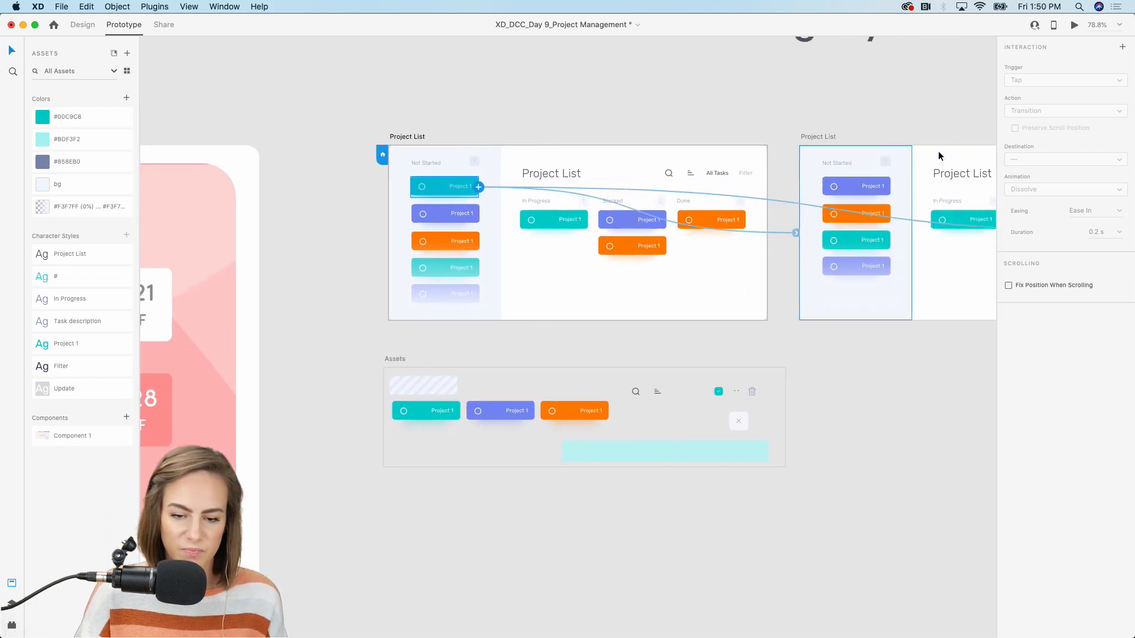
{"action": "scroll", "coordinate": [938, 151], "scroll_direction": "right", "scroll_amount": 4}
{"action": "left_click", "coordinate": [885, 84]}
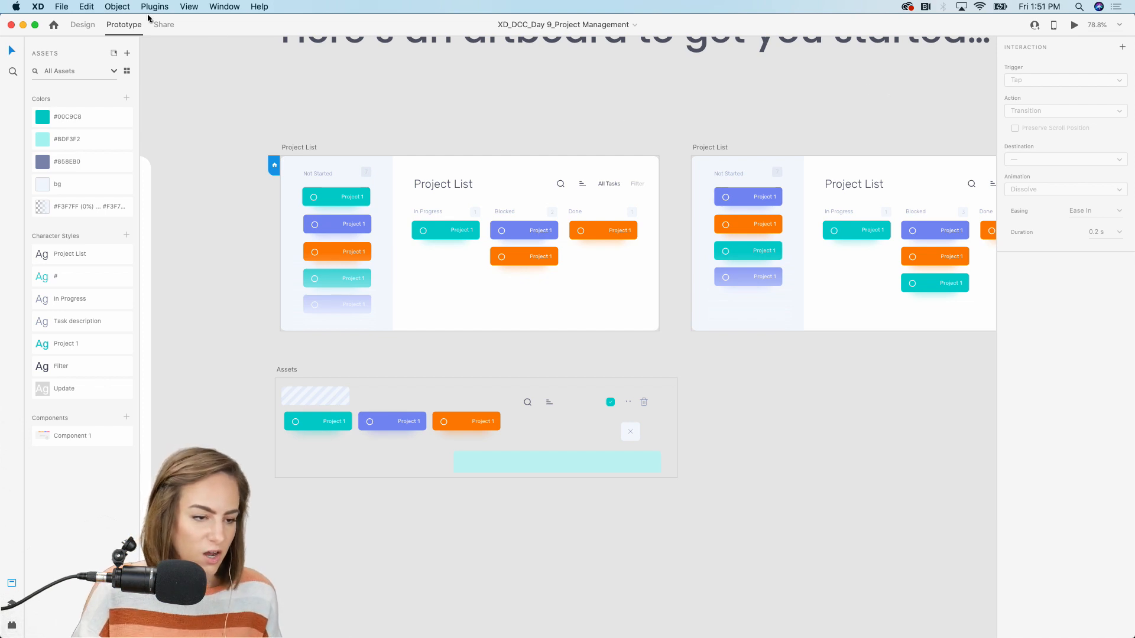
Return to Design mode, test the top teal card in a recorded preview, discard the recording and close the preview
{"action": "left_click", "coordinate": [82, 24]}
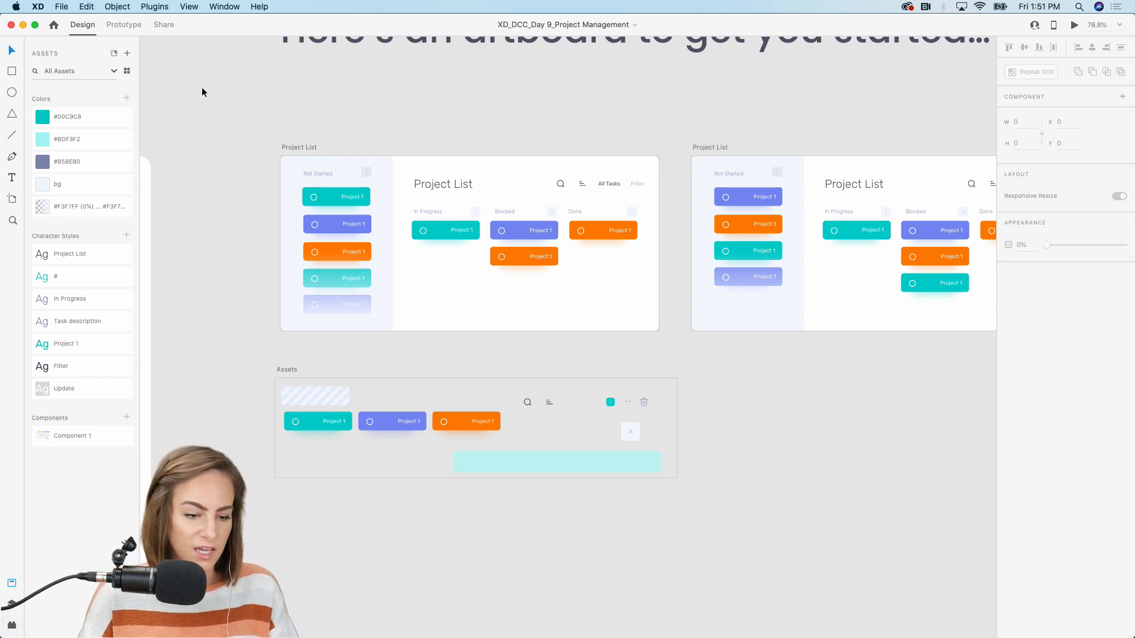
{"action": "key", "text": "super+0"}
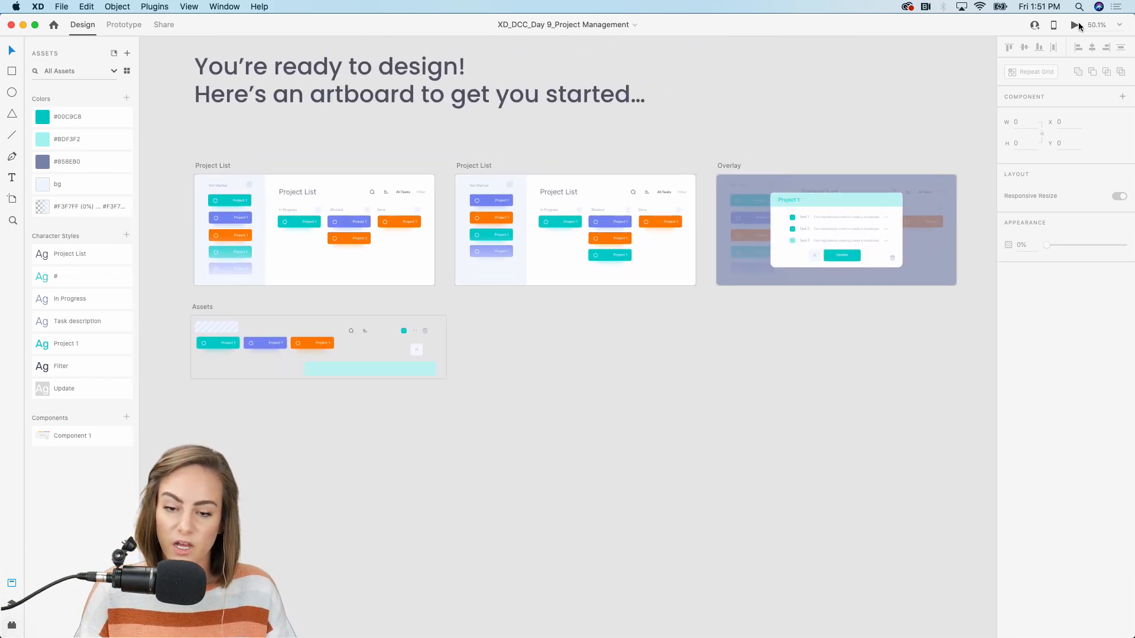
{"action": "left_click", "coordinate": [1075, 26]}
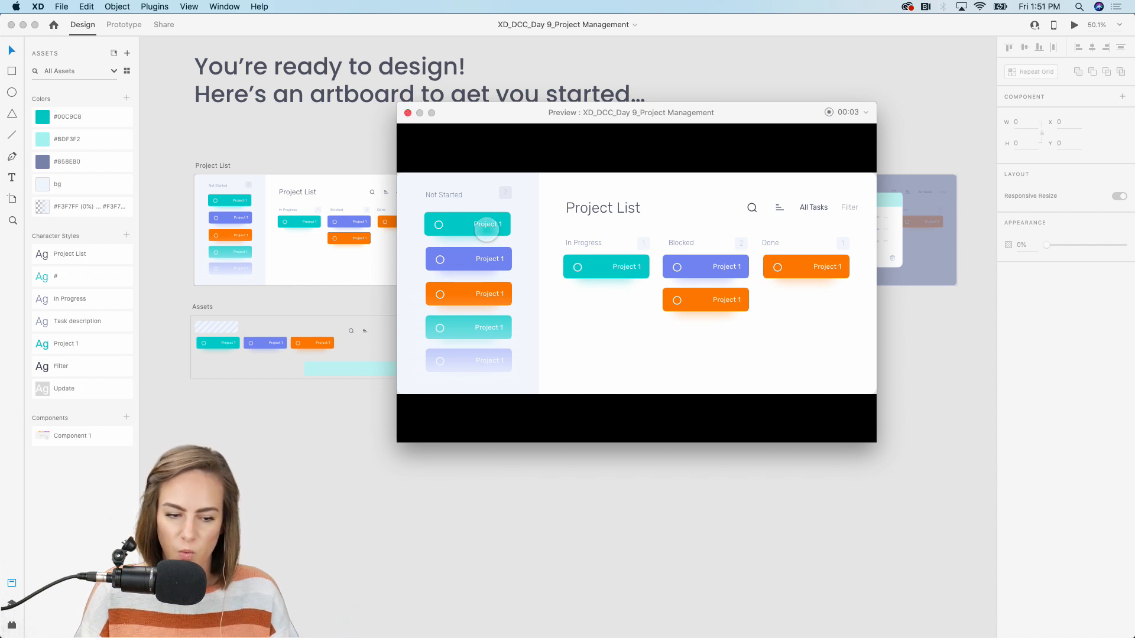
{"action": "mouse_move", "coordinate": [489, 234]}
{"action": "left_mouse_down"}
{"action": "mouse_move", "coordinate": [739, 367]}
{"action": "mouse_move", "coordinate": [488, 246]}
{"action": "left_mouse_up"}
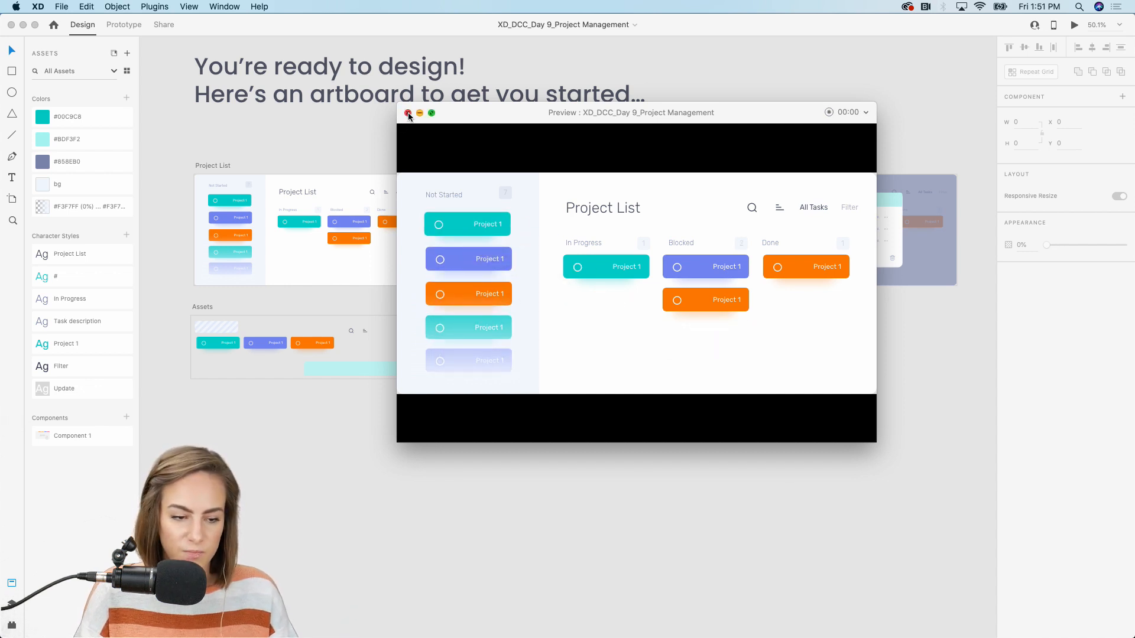
{"action": "left_click", "coordinate": [805, 579]}
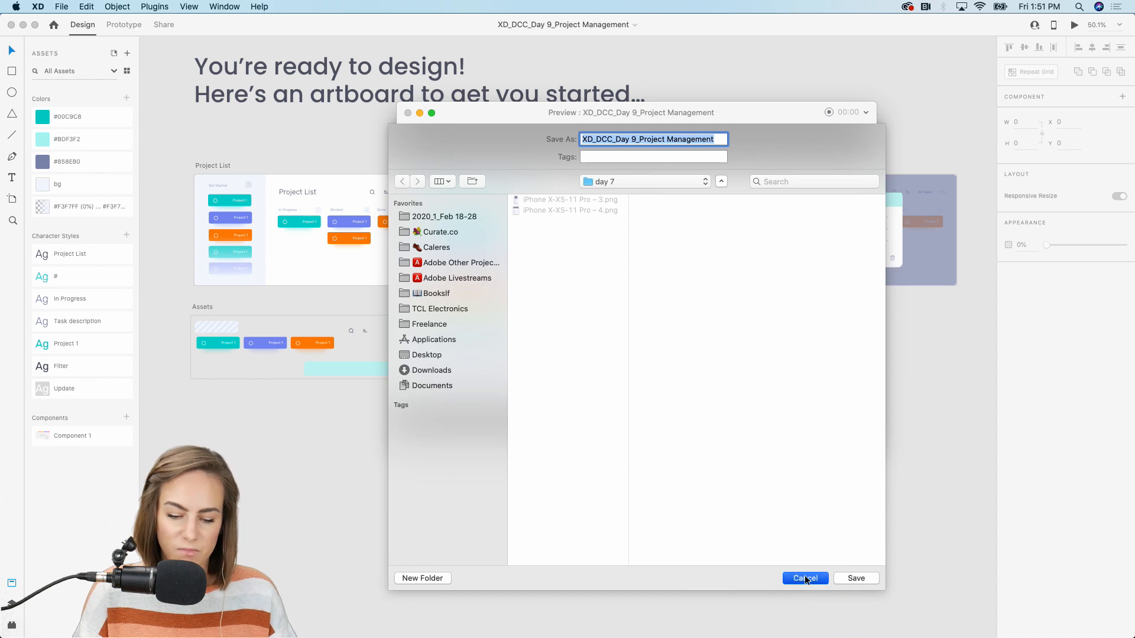
{"action": "left_click", "coordinate": [407, 113]}
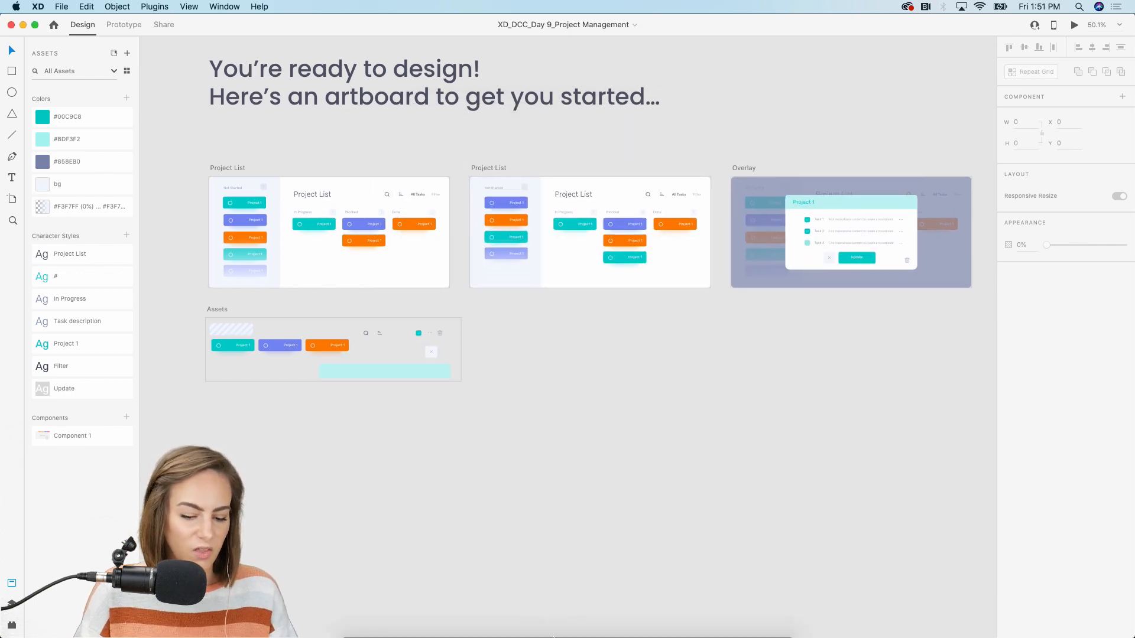
Switch to Chrome and open the February 18–28 XD Daily Creative Challenge project for editing from the Behance profile
{"action": "left_click", "coordinate": [629, 625]}
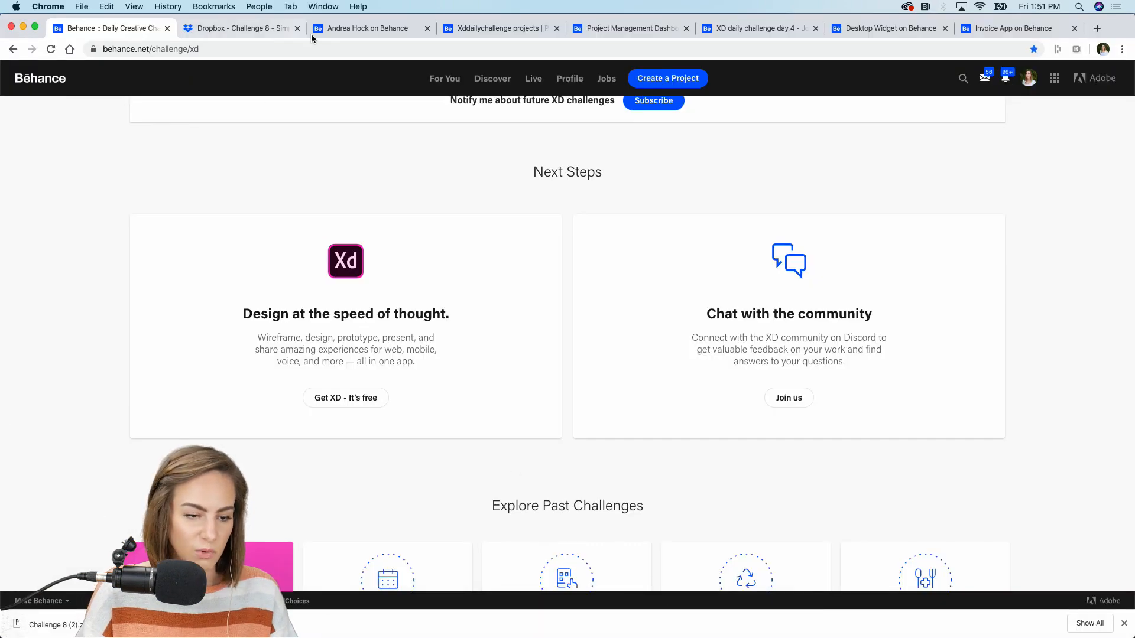
{"action": "left_click", "coordinate": [353, 29]}
{"action": "left_click", "coordinate": [1125, 623]}
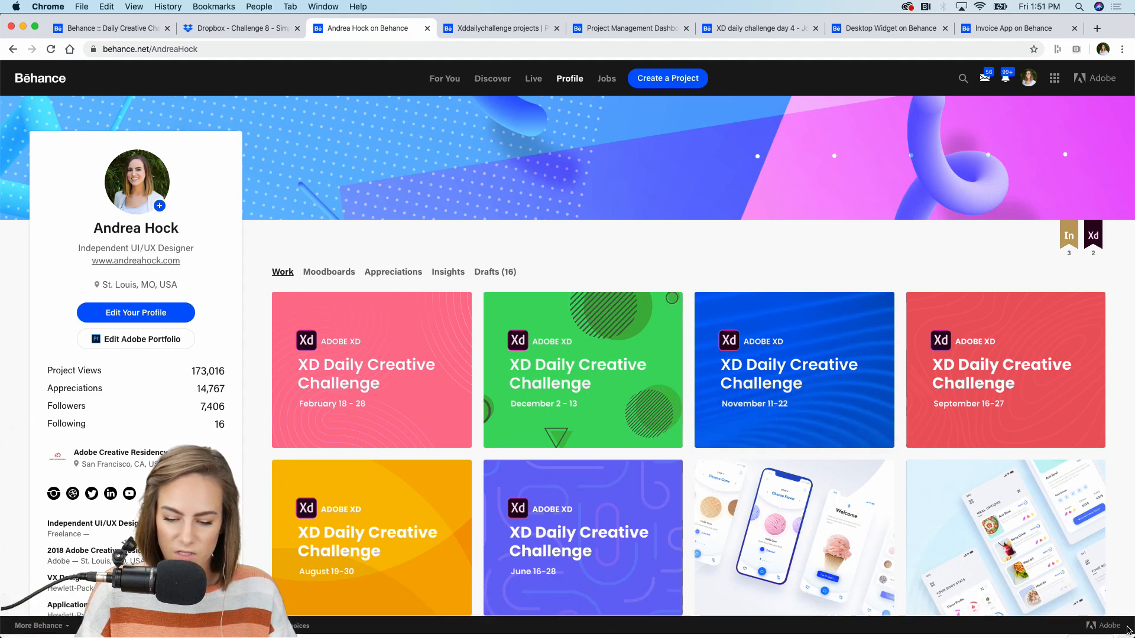
{"action": "left_click", "coordinate": [297, 310]}
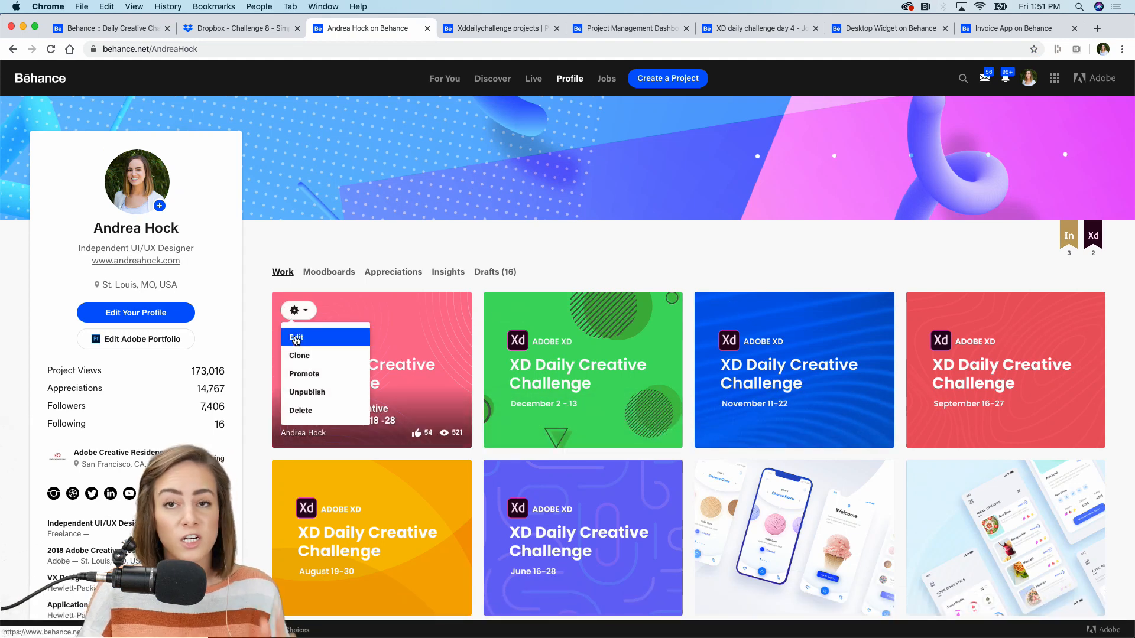
{"action": "left_click", "coordinate": [296, 338]}
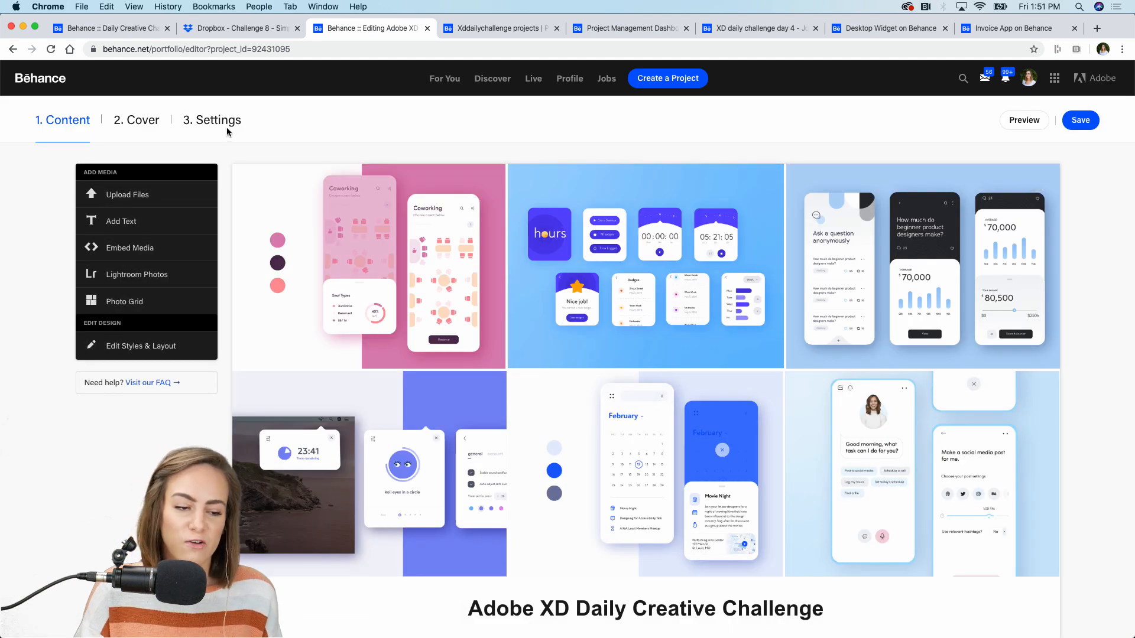
Review the project's description and tags in the Discoverability settings, and save the settings
{"action": "left_click", "coordinate": [227, 129]}
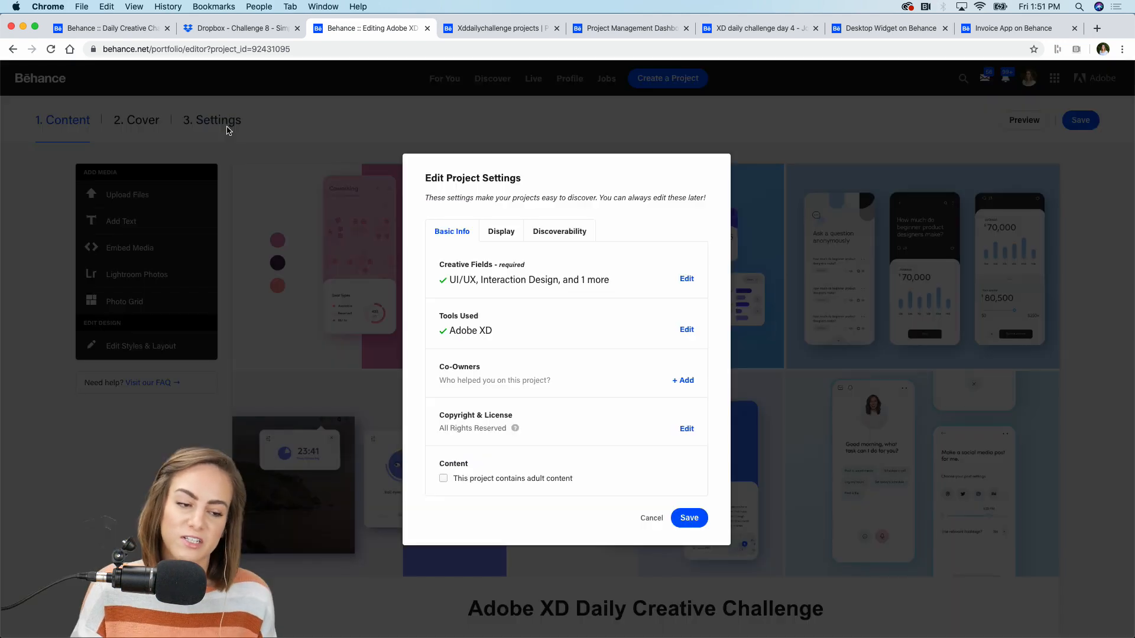
{"action": "left_click", "coordinate": [564, 236]}
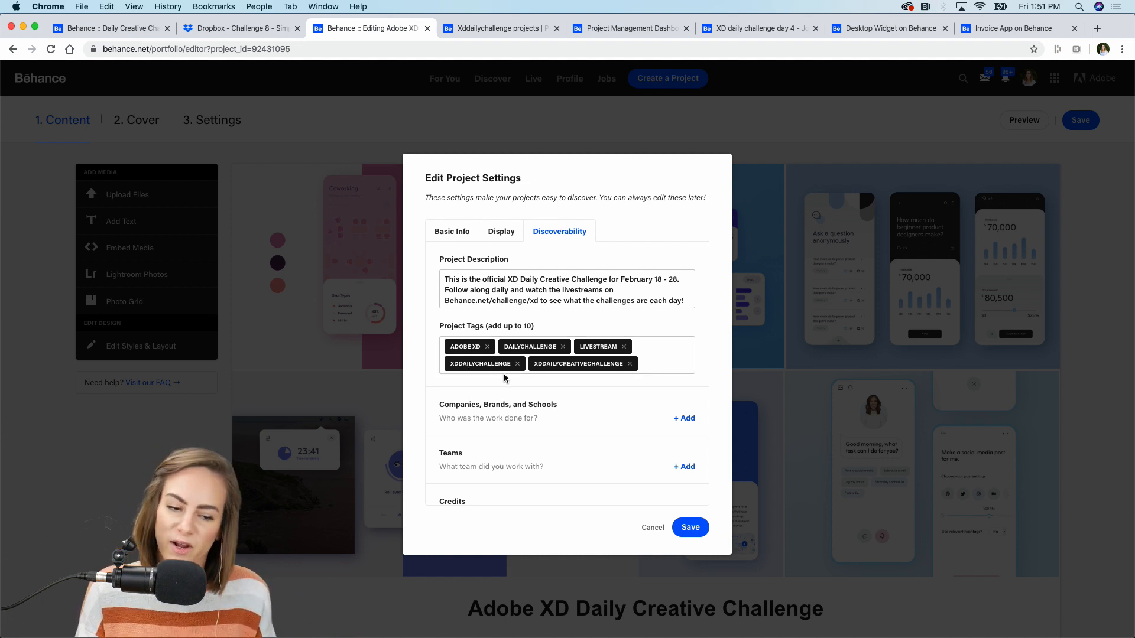
{"action": "left_click", "coordinate": [690, 527]}
Look through the challenge project's content, from the cover grid down to the Day 3 and Day 4 prompts
{"action": "scroll", "coordinate": [693, 527], "scroll_direction": "down", "scroll_amount": 1}
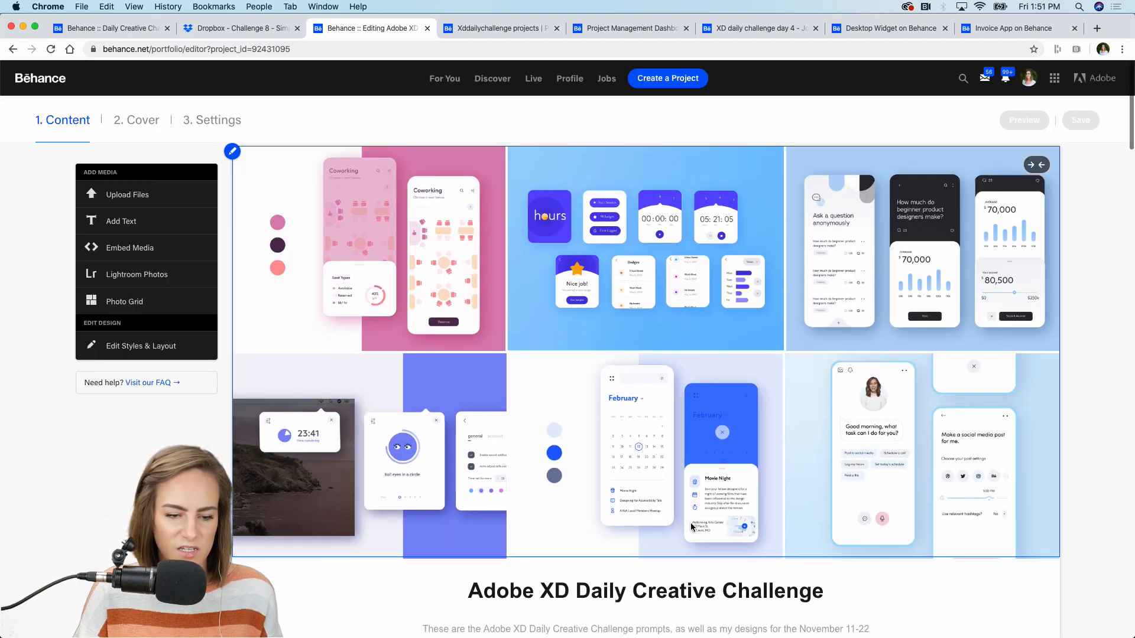
{"action": "scroll", "coordinate": [691, 527], "scroll_direction": "down", "scroll_amount": 6}
{"action": "scroll", "coordinate": [692, 527], "scroll_direction": "up", "scroll_amount": 5}
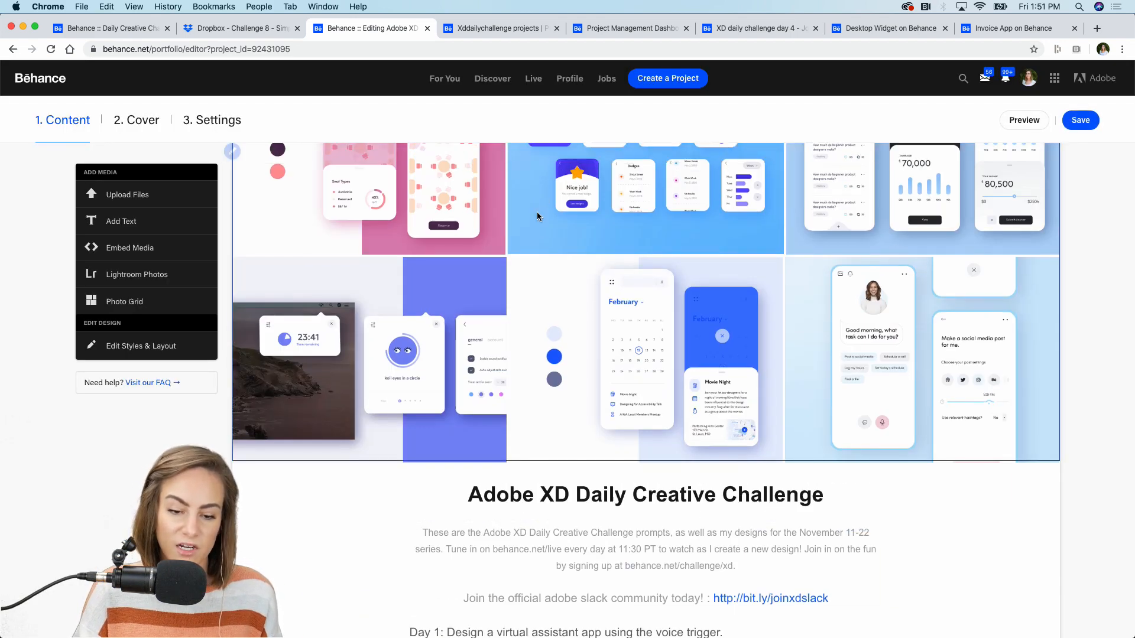
{"action": "scroll", "coordinate": [811, 327], "scroll_direction": "up", "scroll_amount": 2}
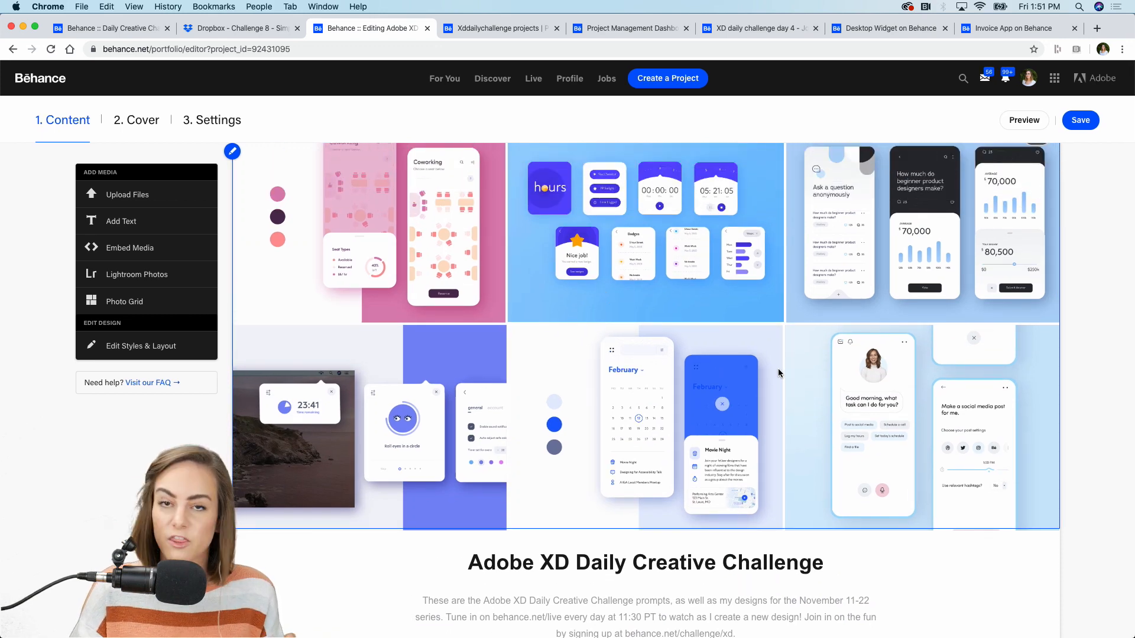
{"action": "scroll", "coordinate": [779, 372], "scroll_direction": "down", "scroll_amount": 15}
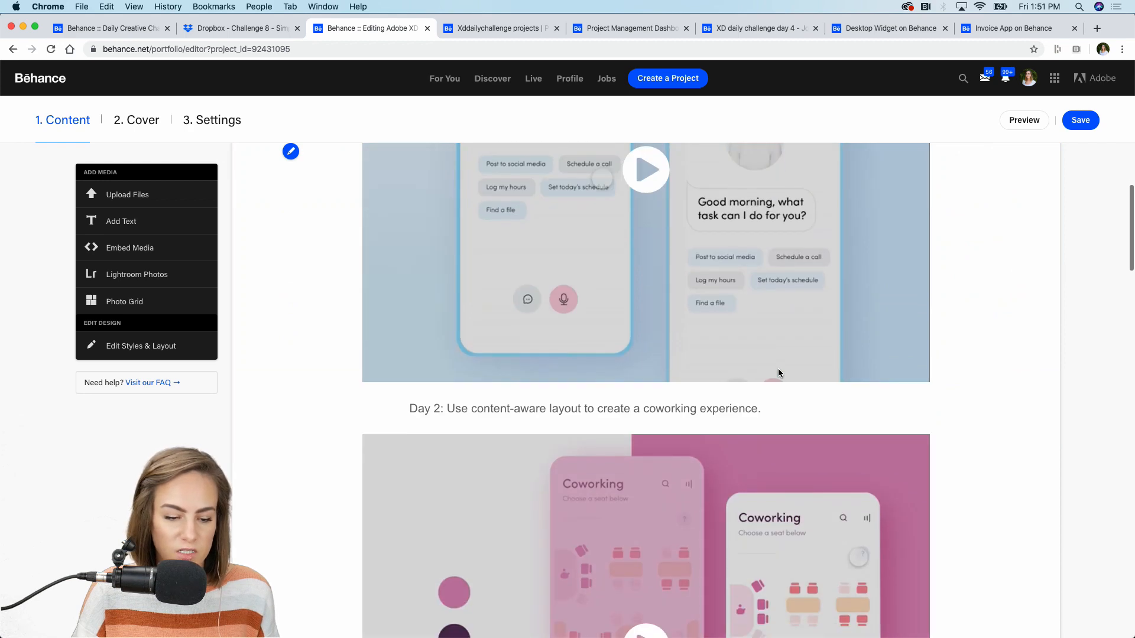
{"action": "scroll", "coordinate": [778, 372], "scroll_direction": "down", "scroll_amount": 5}
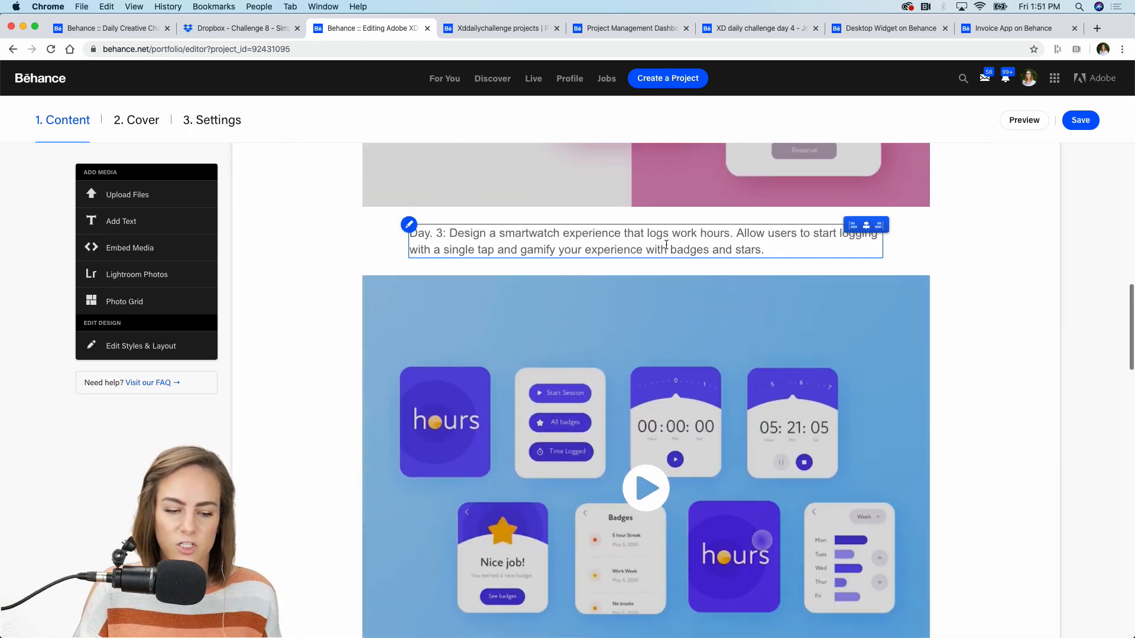
{"action": "scroll", "coordinate": [706, 249], "scroll_direction": "down", "scroll_amount": 3}
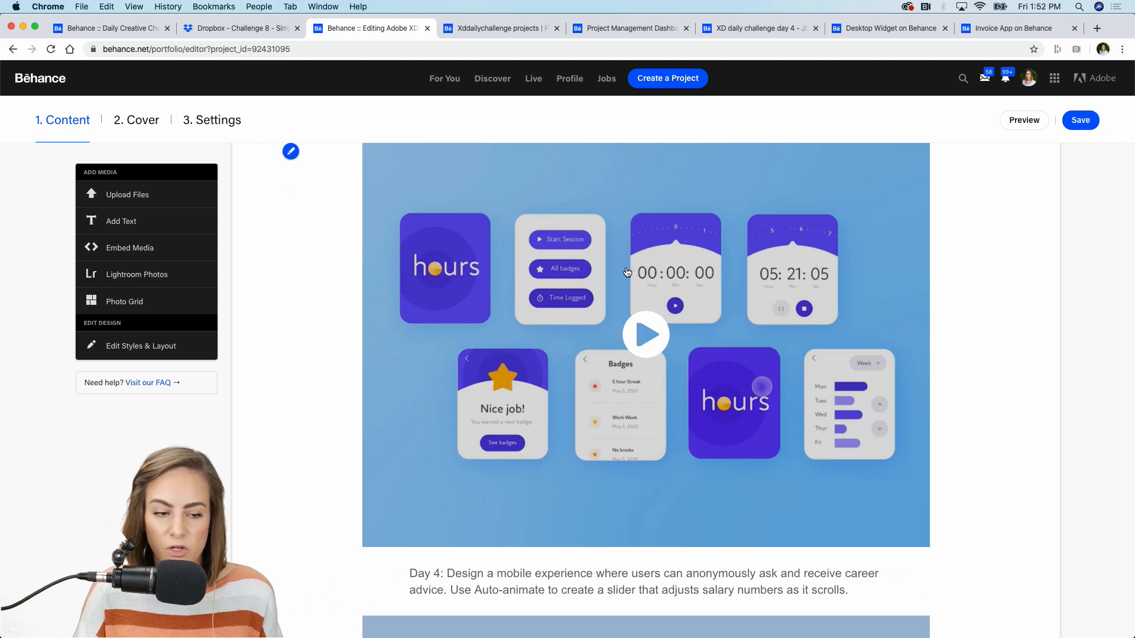
Bring up the Behance search for xddailychallenge projects and reload the results
{"action": "left_click", "coordinate": [472, 30]}
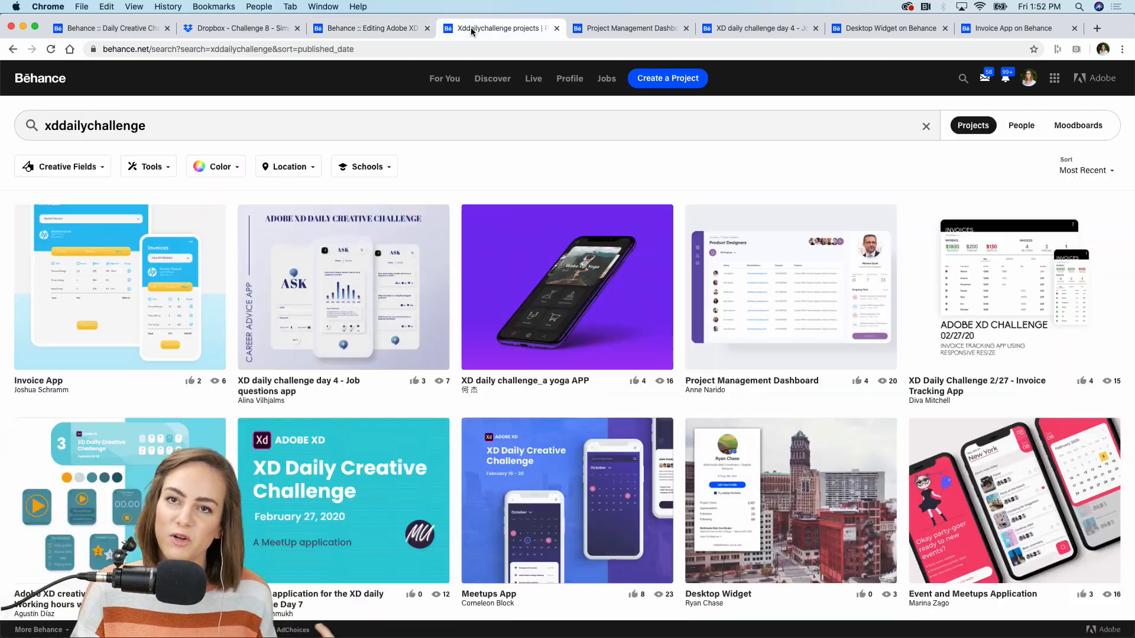
{"action": "left_click", "coordinate": [162, 127]}
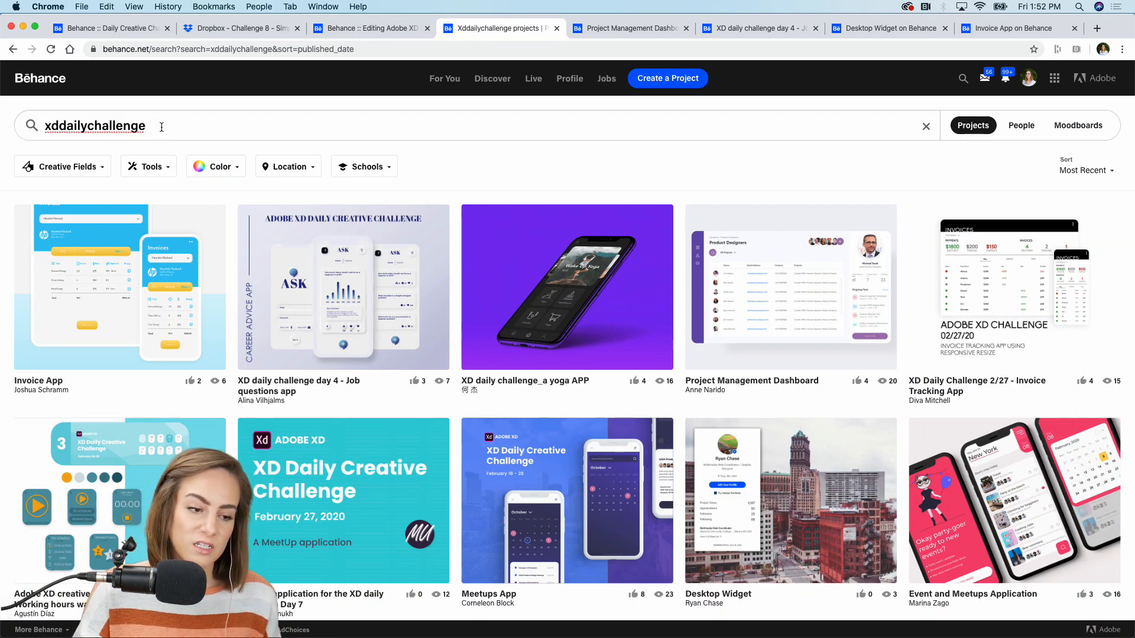
{"action": "left_click", "coordinate": [54, 48]}
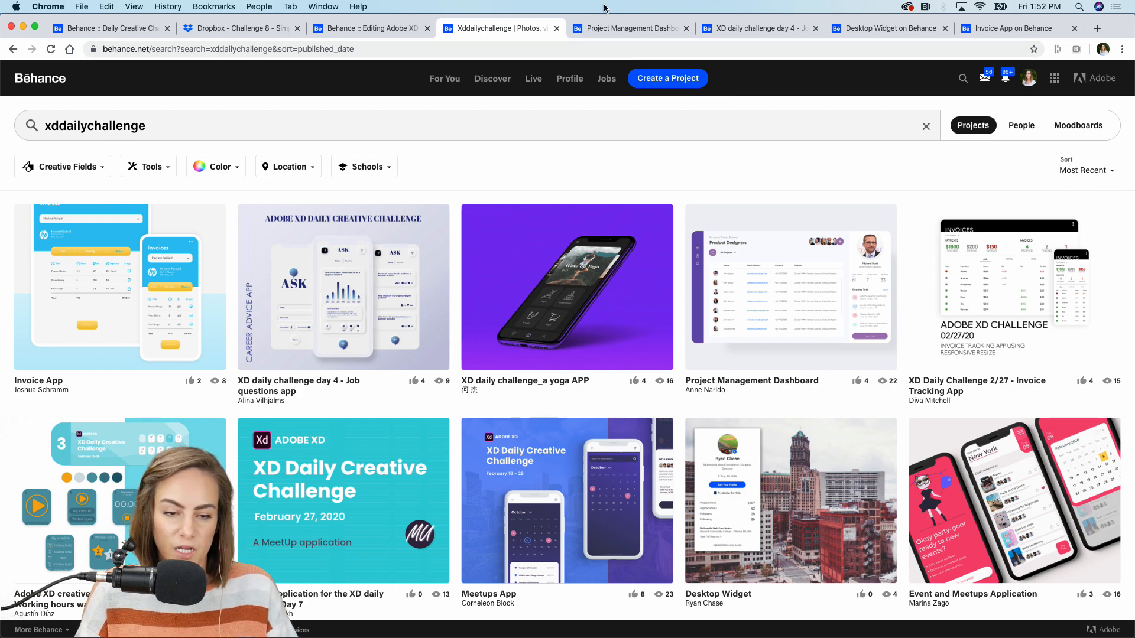
Examine the Project Management Dashboard entry, including its description and the Product Designers screen
{"action": "left_click", "coordinate": [638, 28]}
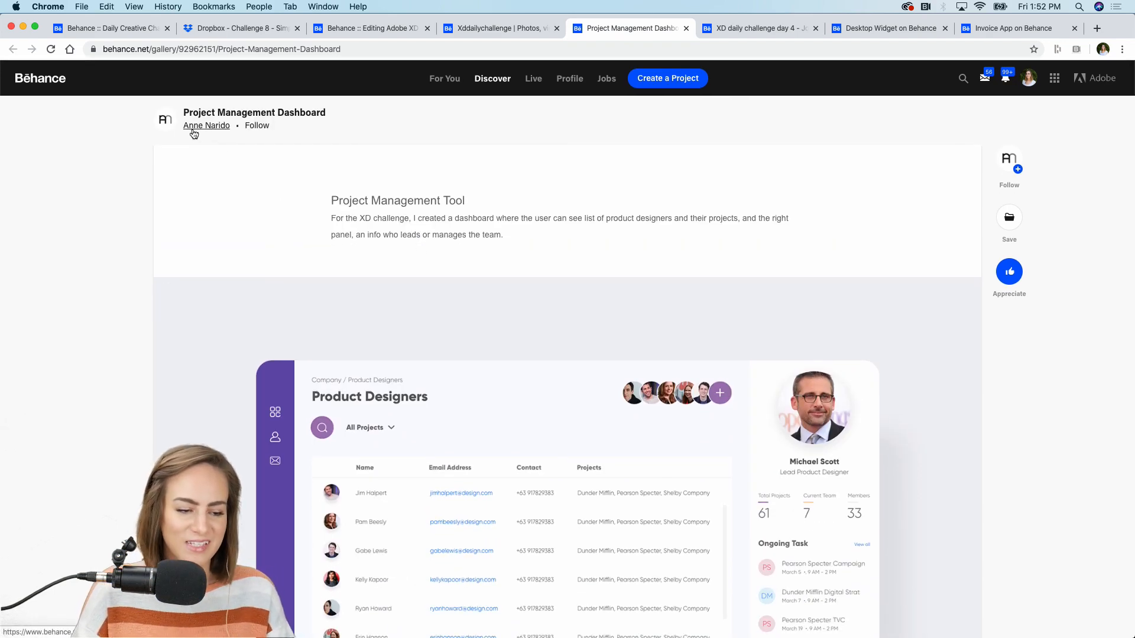
{"action": "scroll", "coordinate": [243, 165], "scroll_direction": "down", "scroll_amount": 5}
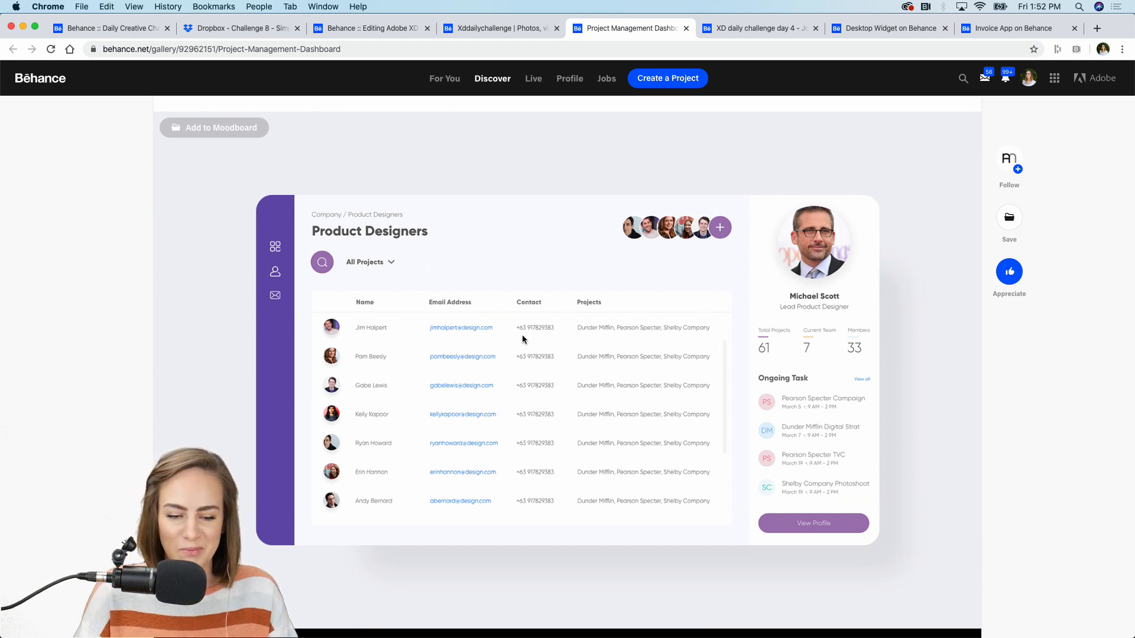
{"action": "scroll", "coordinate": [391, 341], "scroll_direction": "down", "scroll_amount": 2}
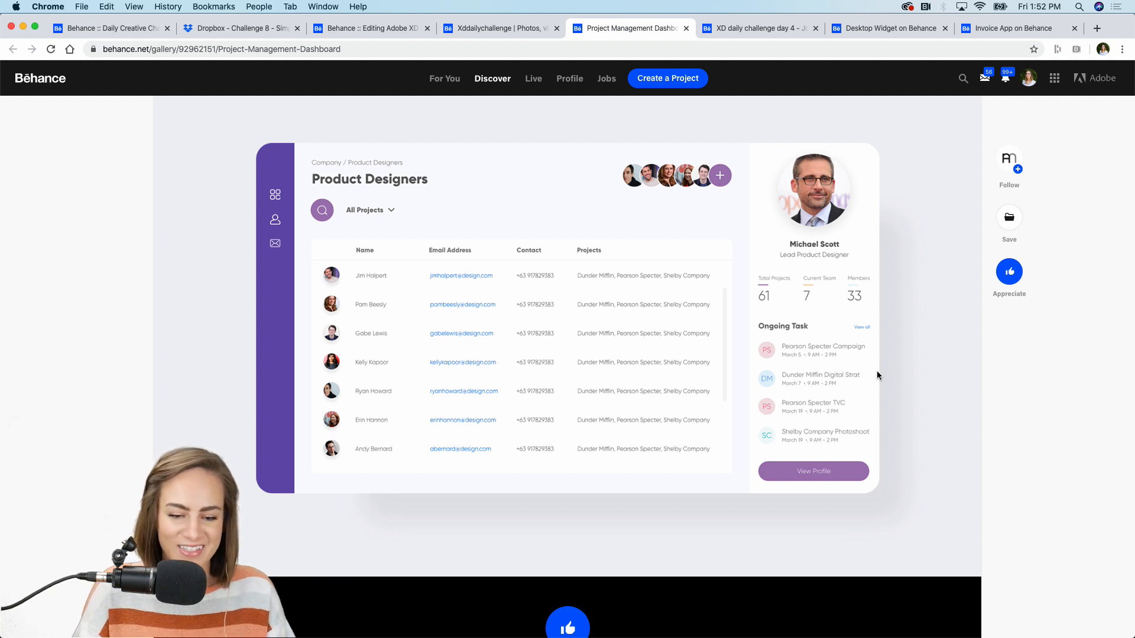
{"action": "scroll", "coordinate": [878, 370], "scroll_direction": "up", "scroll_amount": 5}
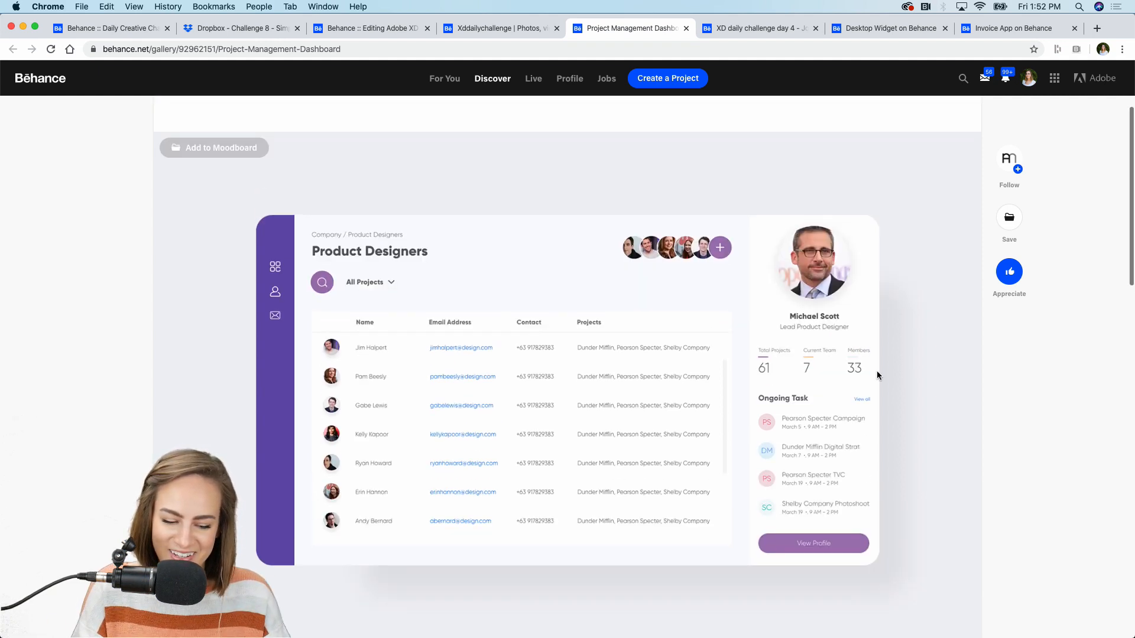
Examine the XD daily challenge day 4 Job questions app entry and show its animation video in full screen
{"action": "left_click", "coordinate": [753, 33]}
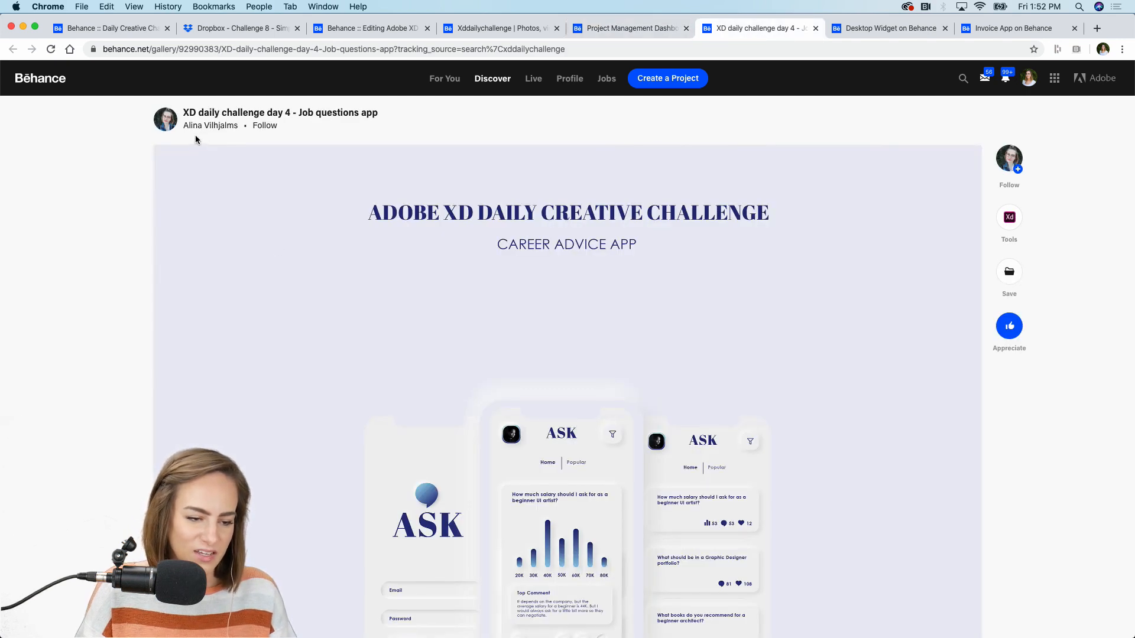
{"action": "scroll", "coordinate": [745, 348], "scroll_direction": "down", "scroll_amount": 3}
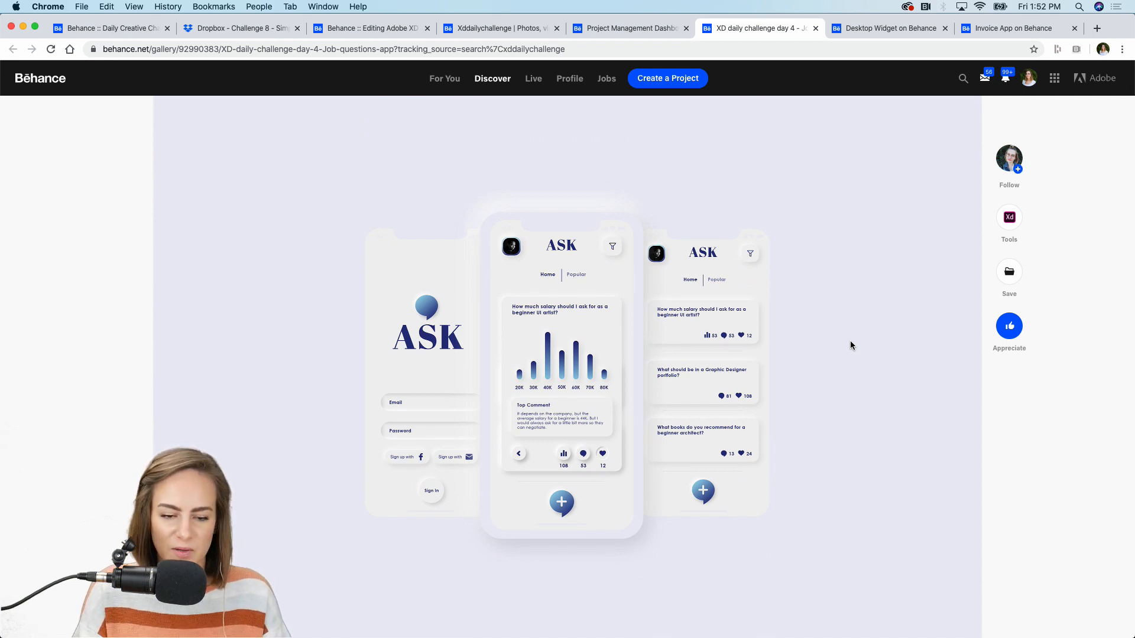
{"action": "scroll", "coordinate": [850, 345], "scroll_direction": "down", "scroll_amount": 10}
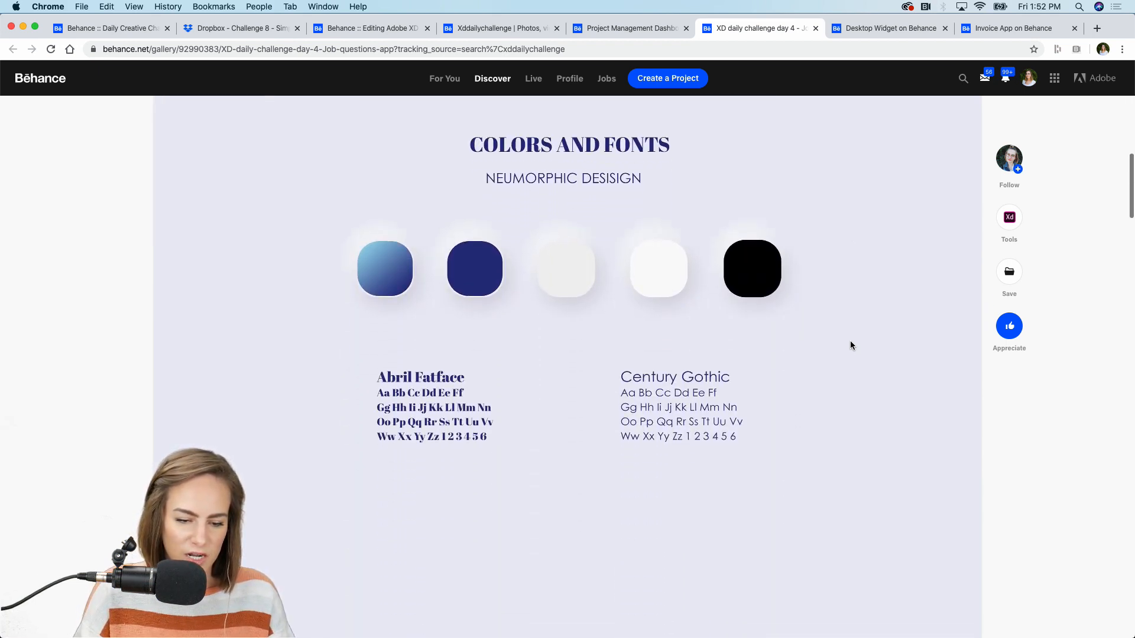
{"action": "scroll", "coordinate": [850, 346], "scroll_direction": "down", "scroll_amount": 12}
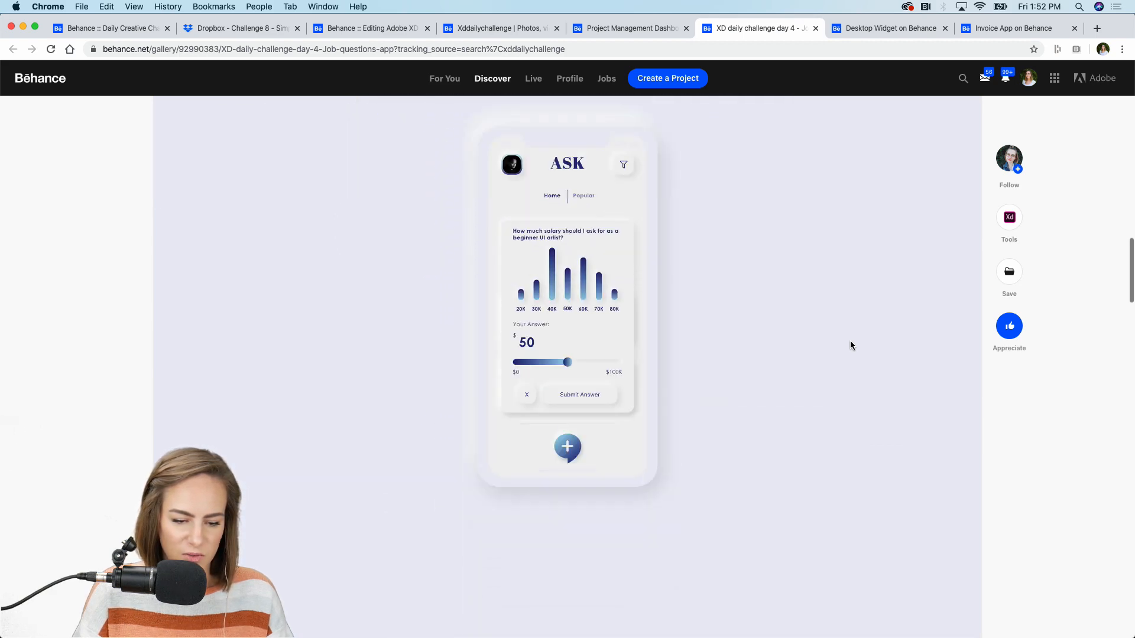
{"action": "scroll", "coordinate": [850, 343], "scroll_direction": "down", "scroll_amount": 15}
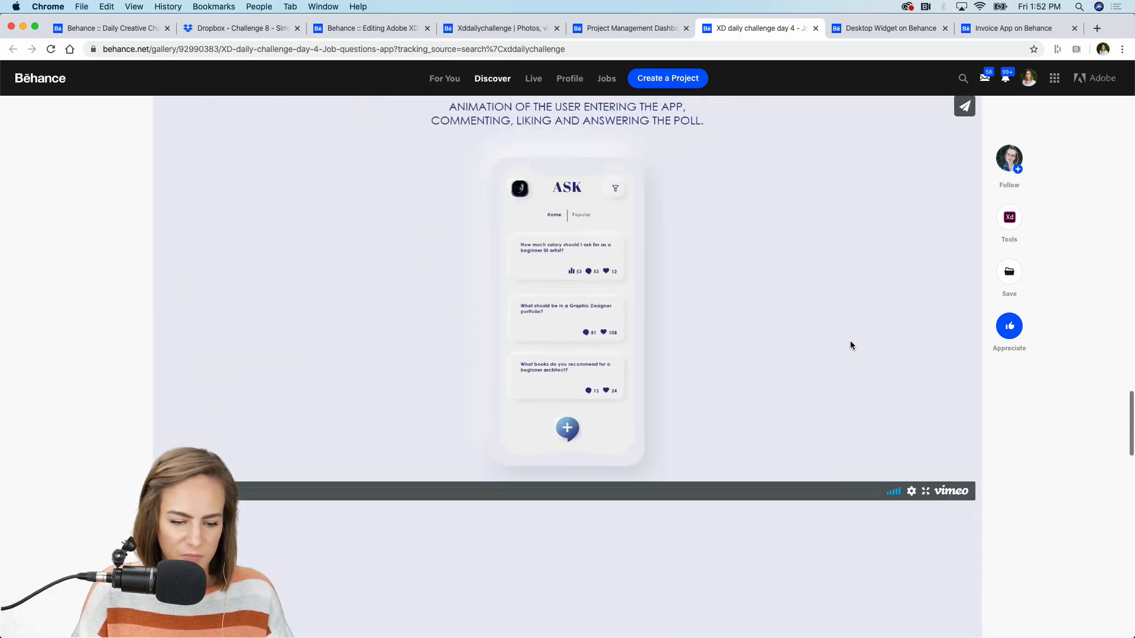
{"action": "scroll", "coordinate": [851, 345], "scroll_direction": "down", "scroll_amount": 1}
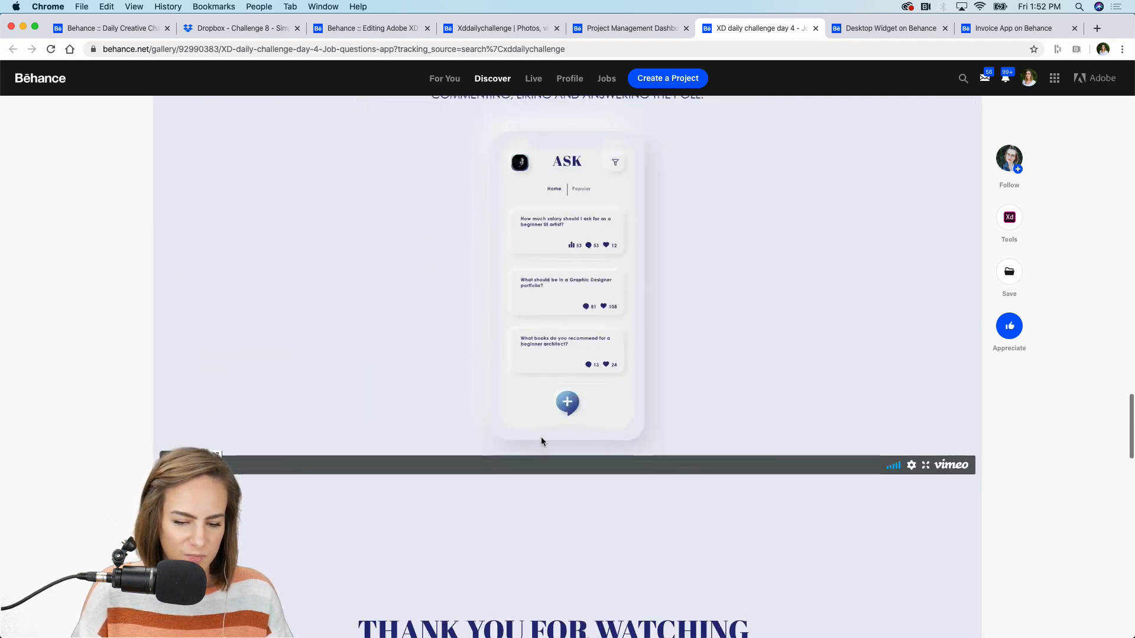
{"action": "left_click", "coordinate": [926, 466]}
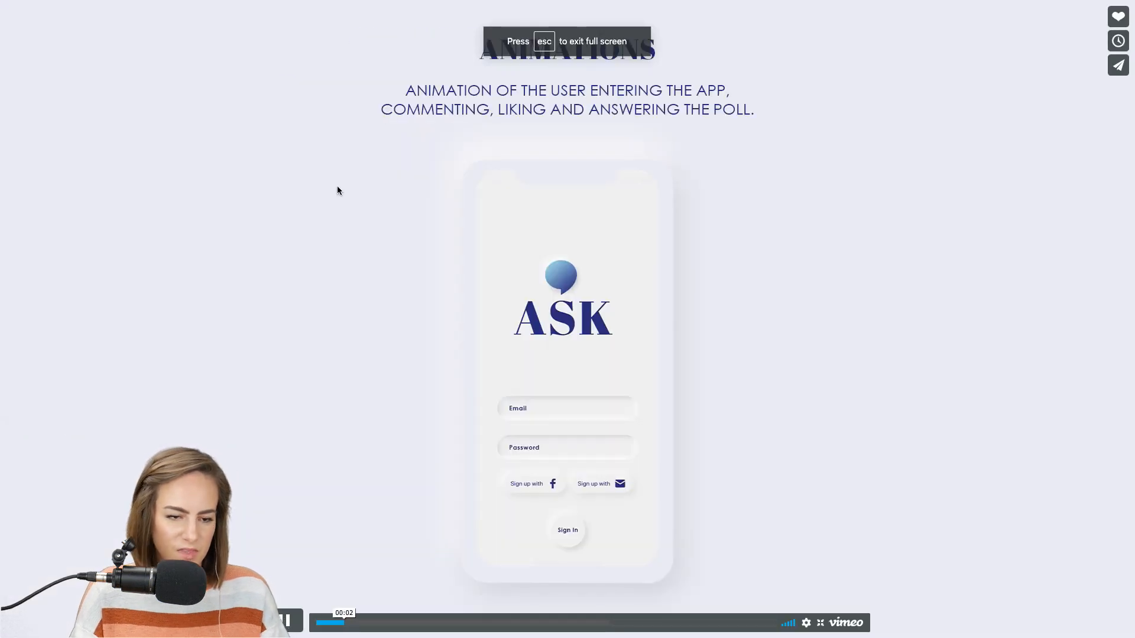